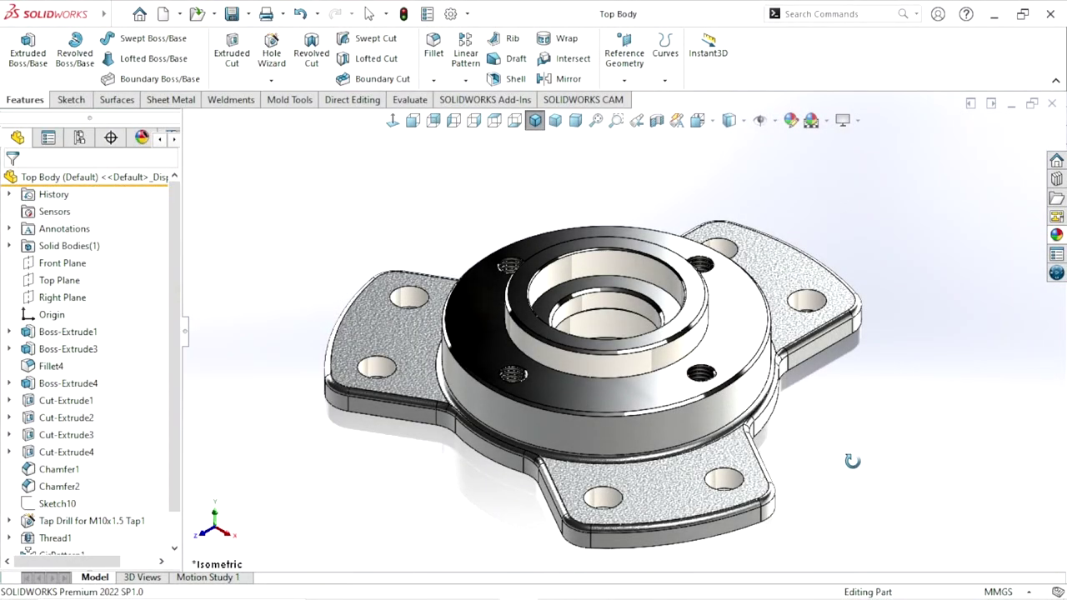
- Orbit and zoom the model to inspect it from several sides, including the flange underside
scroll(833, 492, "up", 1)
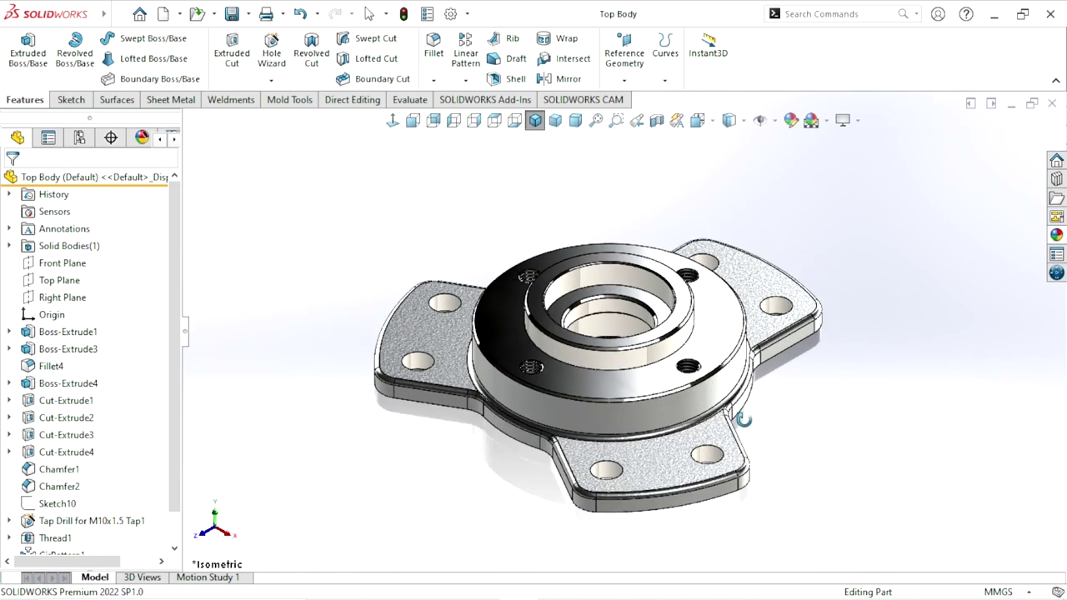
left_click_drag(812, 428, 737, 422)
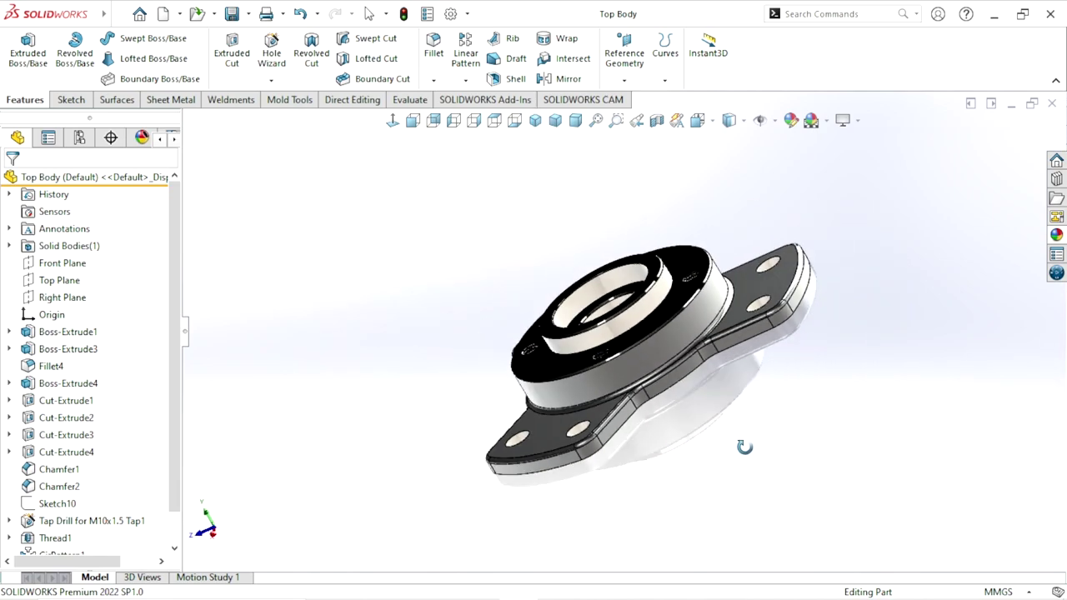
scroll(738, 450, "down", 2)
scroll(663, 434, "up", 2)
mouse_move(663, 434)
left_mouse_down()
mouse_move(583, 393)
mouse_move(678, 440)
mouse_move(552, 335)
mouse_move(710, 361)
mouse_move(652, 420)
mouse_move(599, 339)
left_mouse_up()
scroll(679, 441, "up", 1)
scroll(557, 327, "down", 2)
scroll(653, 420, "up", 2)
scroll(599, 339, "down", 2)
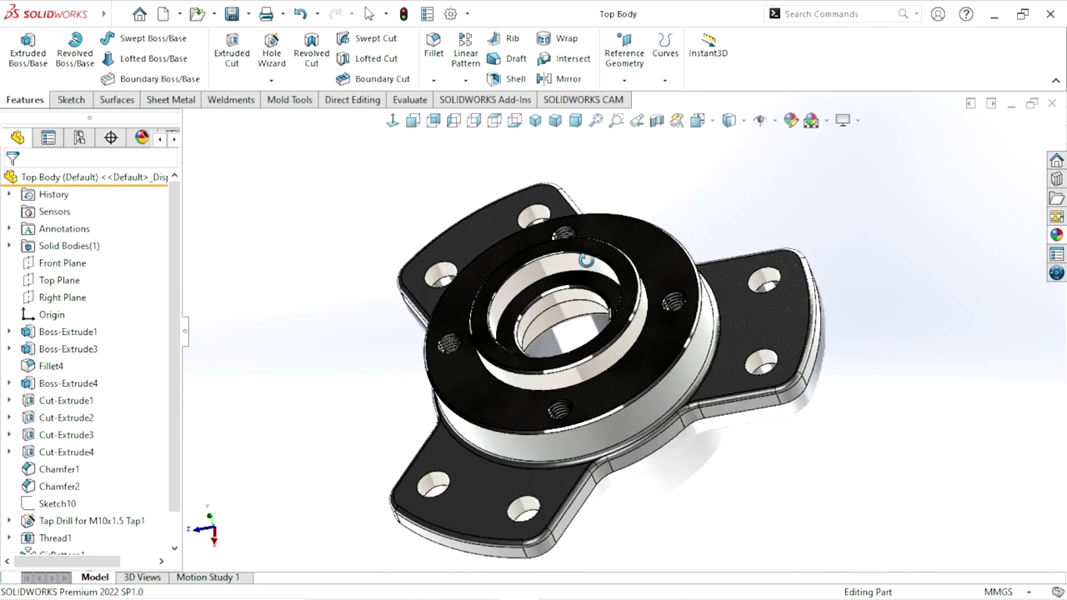
mouse_move(746, 496)
left_mouse_down()
mouse_move(702, 448)
mouse_move(551, 433)
mouse_move(498, 323)
mouse_move(638, 381)
mouse_move(369, 374)
mouse_move(355, 398)
left_mouse_up()
scroll(698, 451, "down", 2)
scroll(576, 444, "up", 2)
scroll(497, 322, "down", 2)
scroll(637, 381, "down", 1)
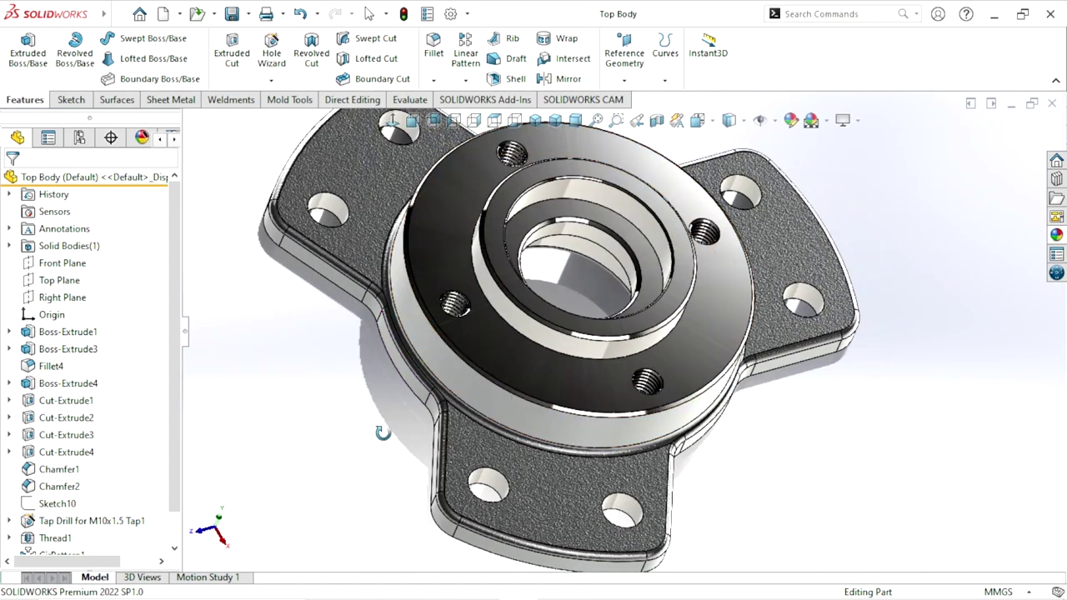
mouse_move(369, 440)
left_mouse_down()
mouse_move(450, 433)
mouse_move(369, 375)
mouse_move(660, 323)
left_mouse_up()
scroll(490, 428, "up", 2)
scroll(489, 428, "down", 2)
scroll(595, 336, "up", 2)
scroll(594, 336, "down", 2)
scroll(661, 324, "down", 2)
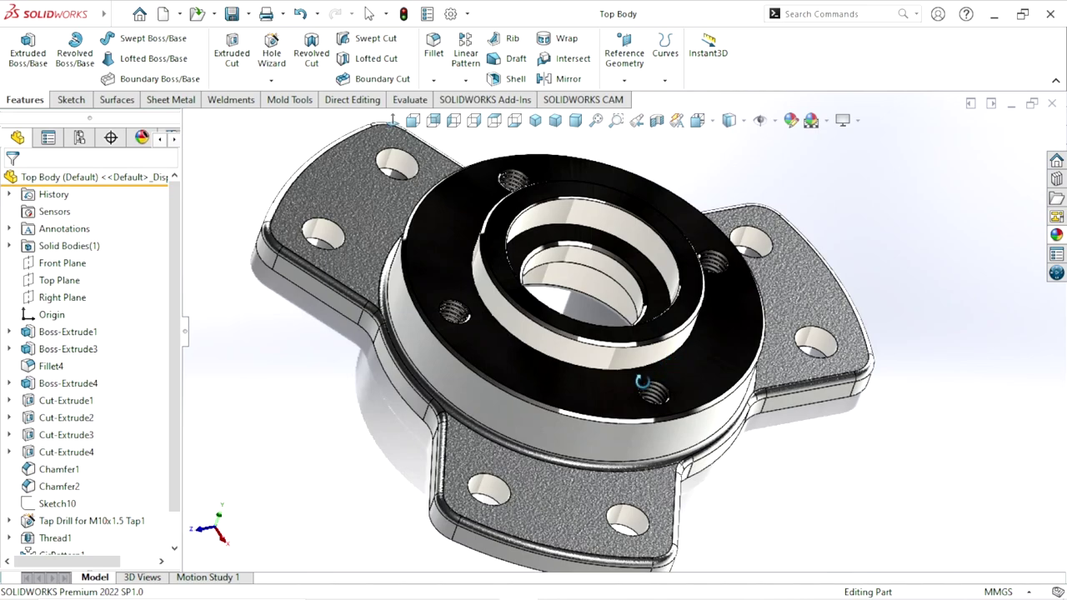
scroll(749, 395, "up", 2)
mouse_move(749, 394)
left_mouse_down()
mouse_move(603, 463)
mouse_move(692, 375)
mouse_move(615, 330)
mouse_move(621, 315)
left_mouse_up()
scroll(688, 379, "down", 2)
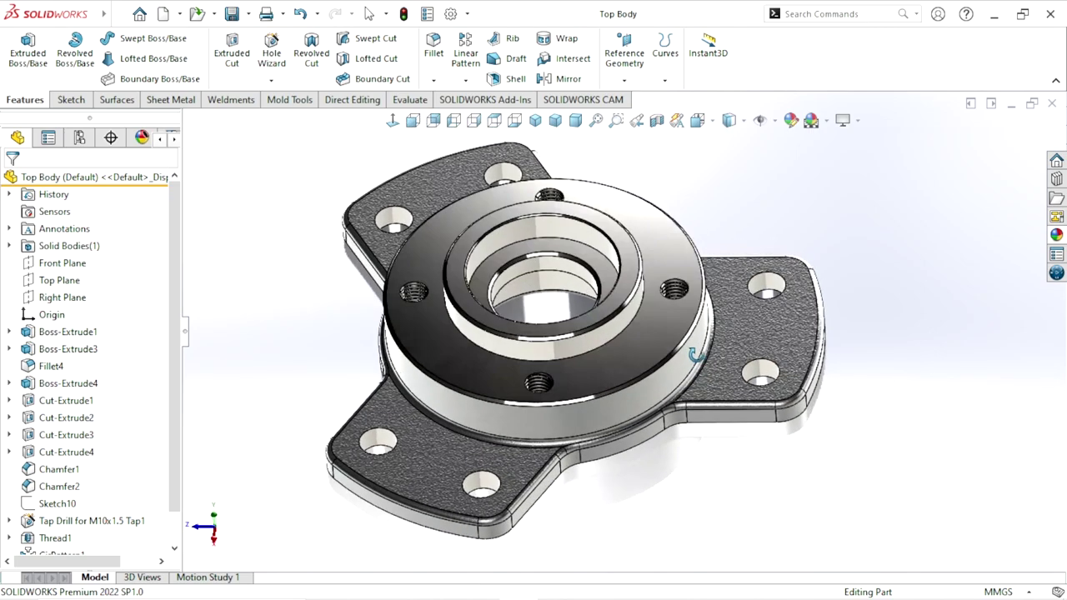
- Minimize SOLIDWORKS and scroll through Top Body.pdf to read the plan, side and Section B-B dimensions
left_click(993, 14)
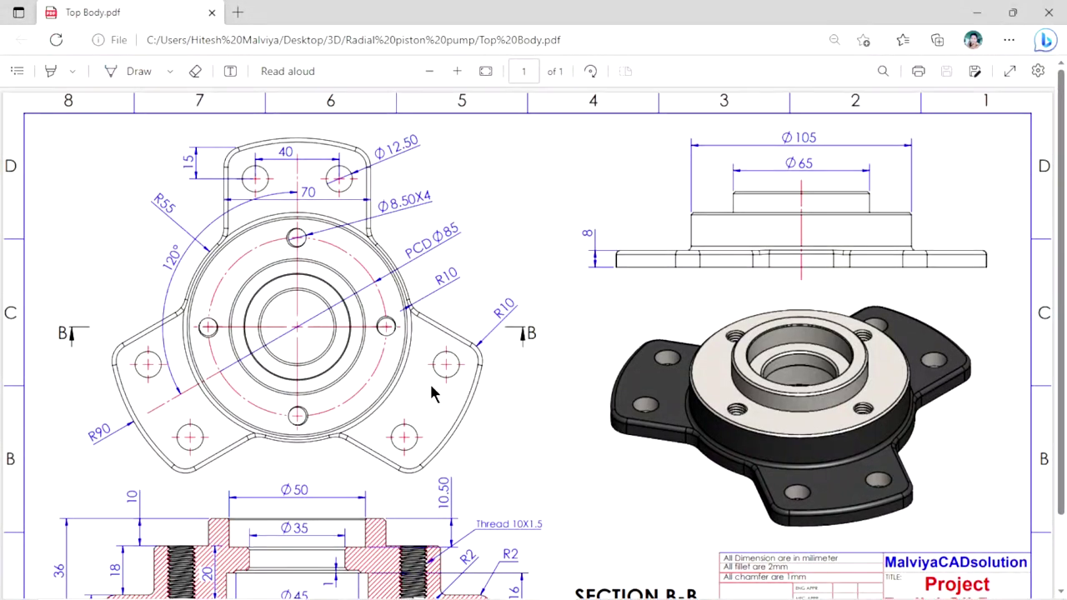
scroll(417, 367, "down", 2)
scroll(410, 356, "up", 2)
scroll(375, 358, "down", 2)
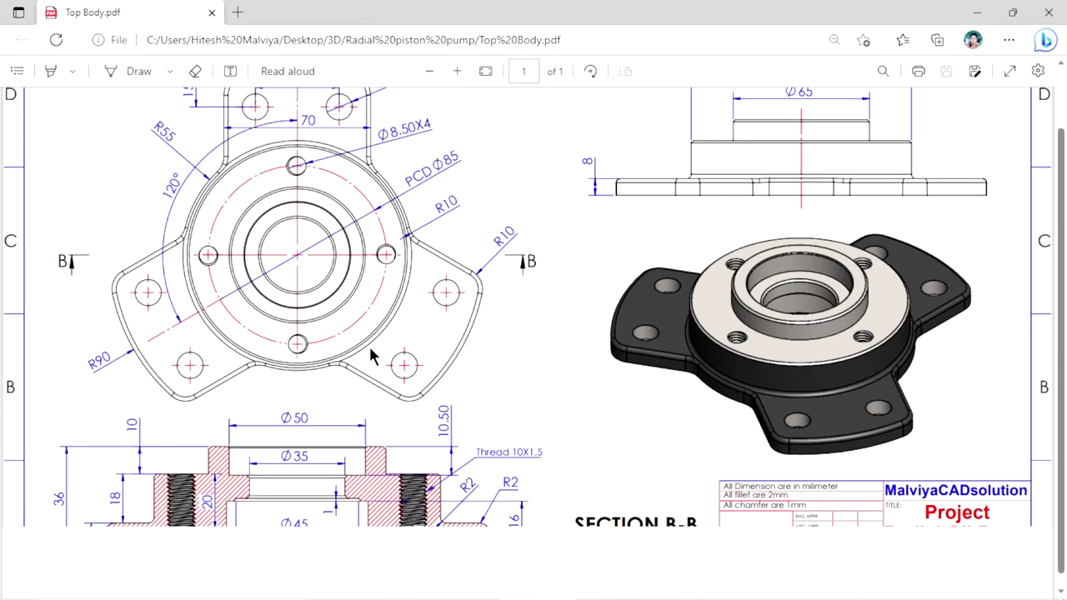
scroll(391, 361, "up", 2)
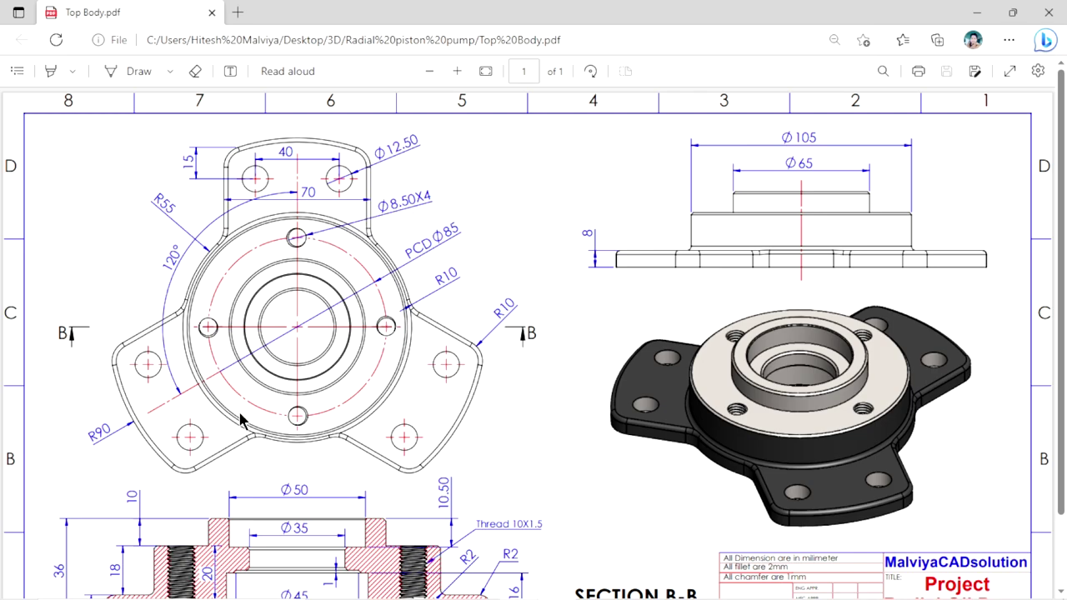
scroll(397, 425, "down", 2)
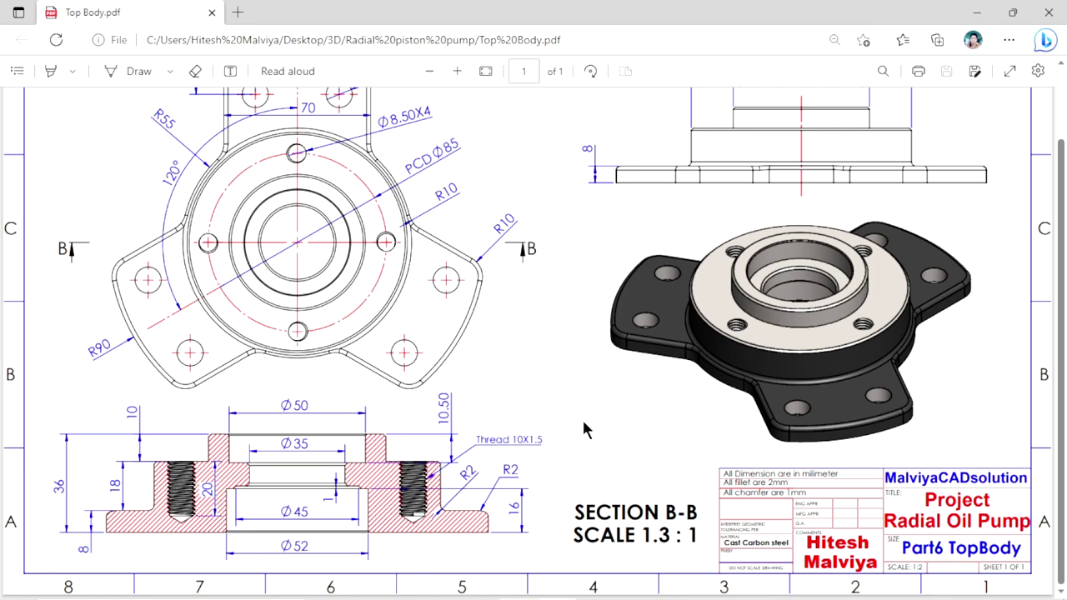
scroll(596, 417, "up", 2)
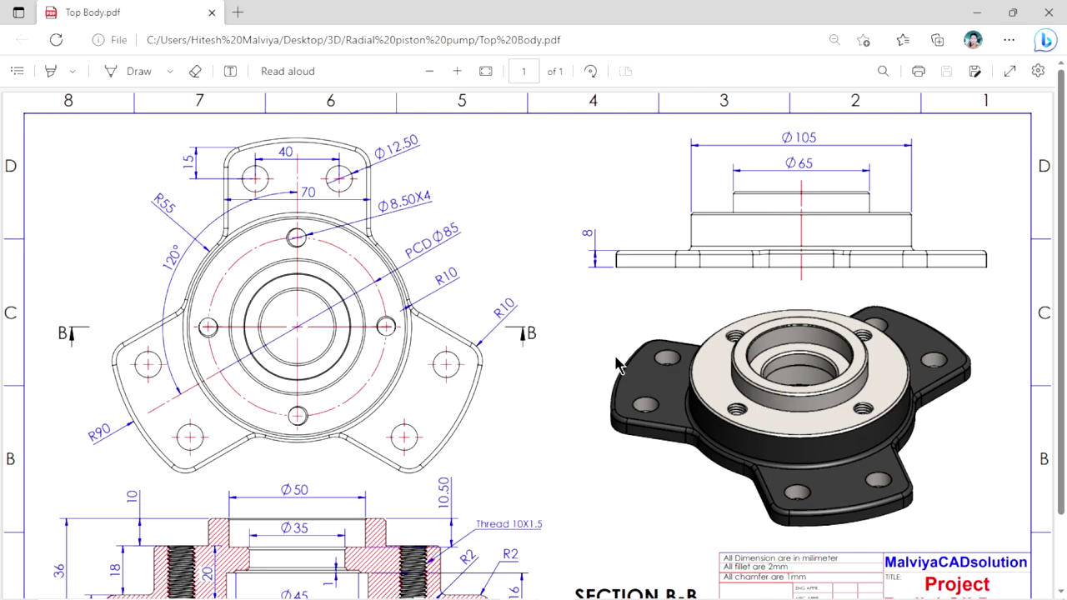
scroll(476, 398, "down", 2)
scroll(419, 402, "up", 2)
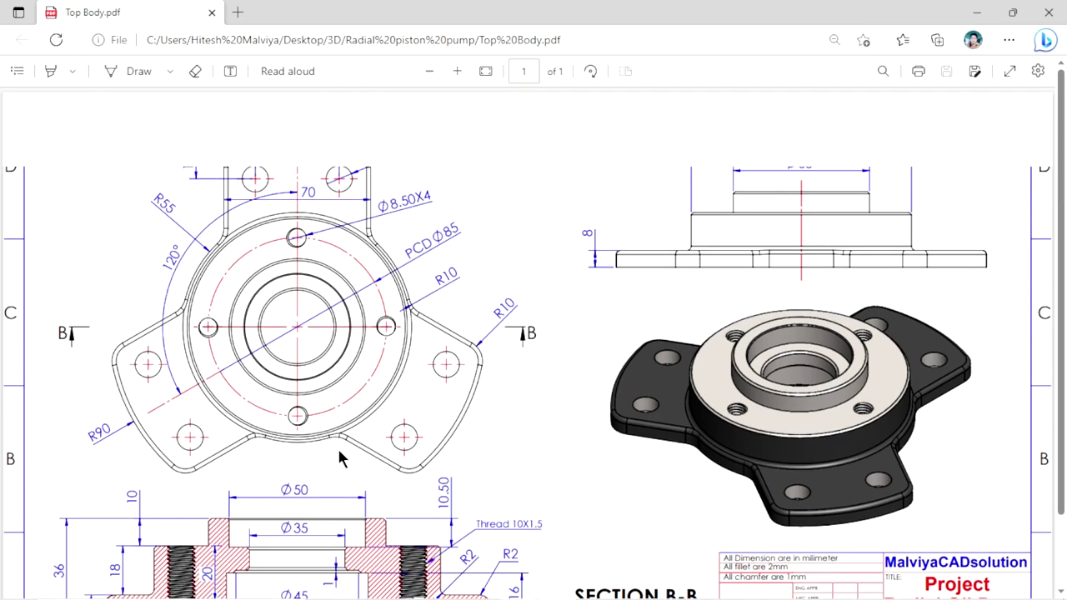
scroll(402, 437, "down", 2)
scroll(488, 418, "down", 1)
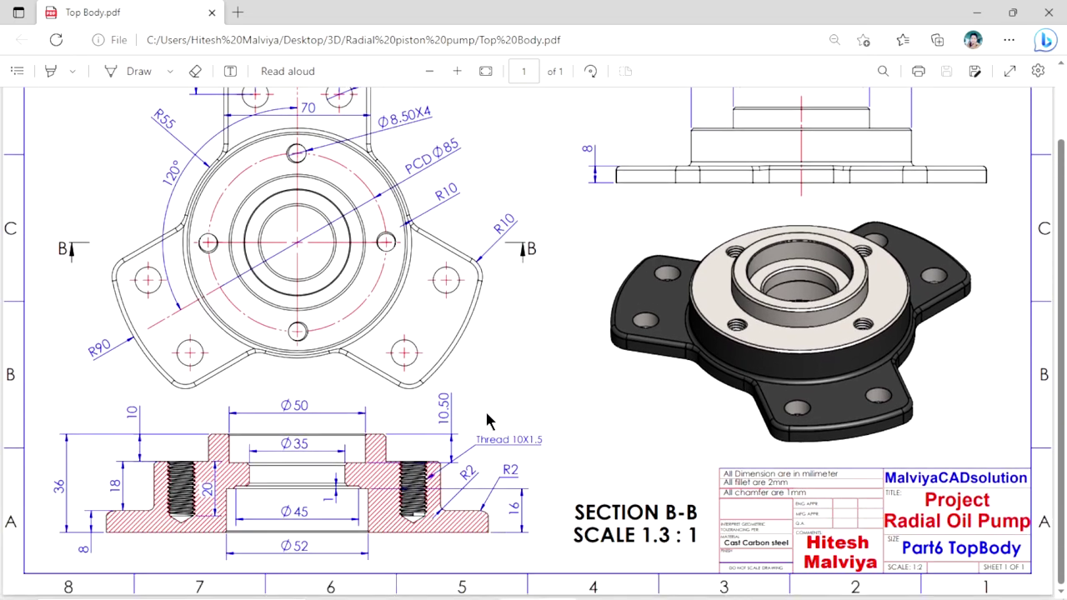
scroll(584, 396, "up", 3)
scroll(651, 334, "down", 2)
scroll(584, 311, "up", 2)
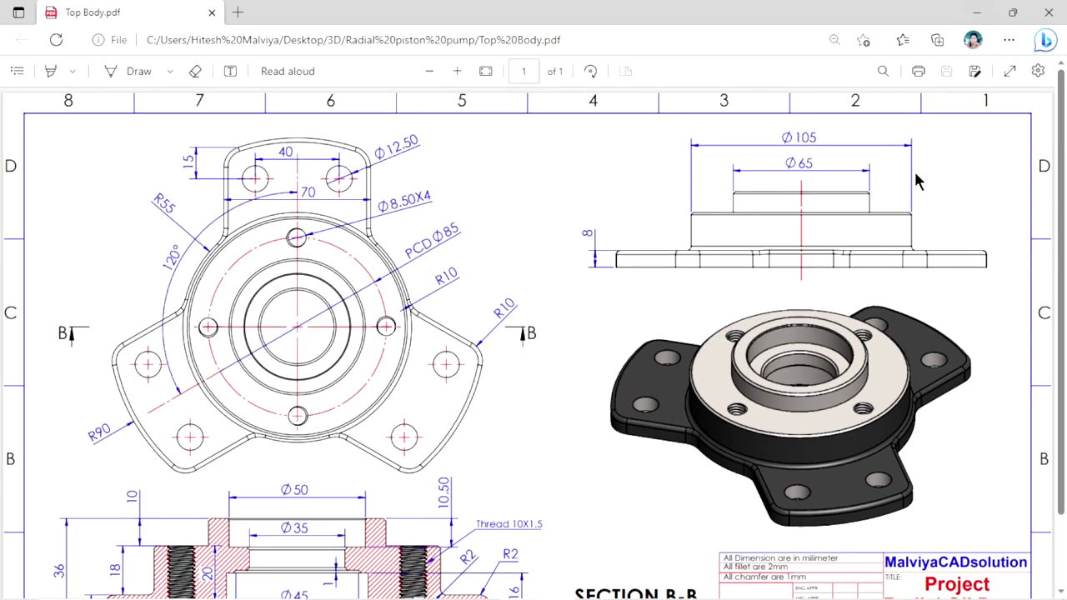
- Start a sketch on the Top Plane and draw two concentric circles at the origin
left_click(979, 19)
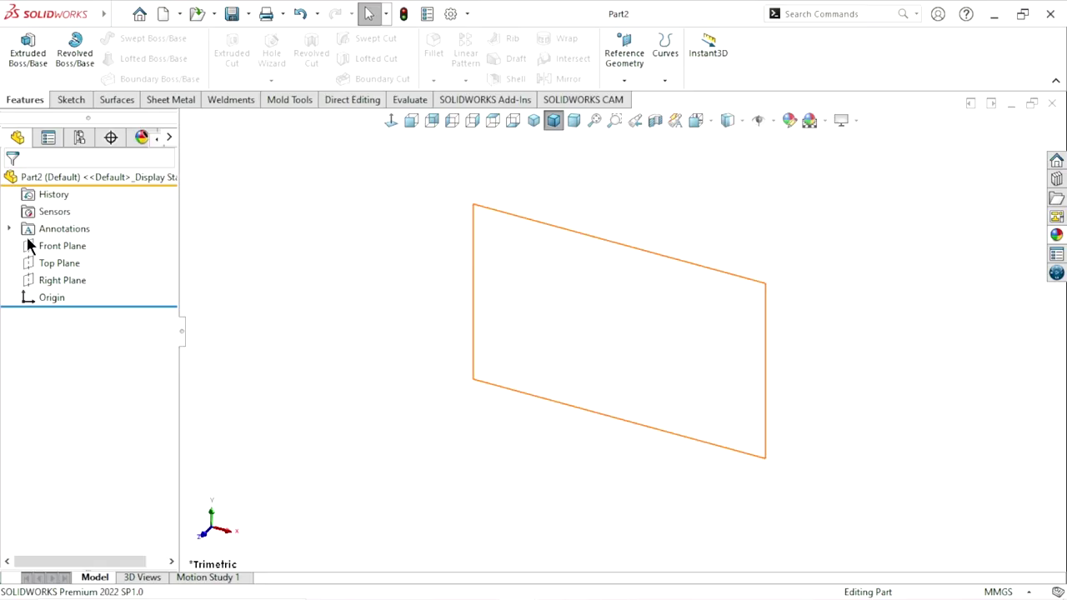
left_click(36, 262)
left_click(48, 245)
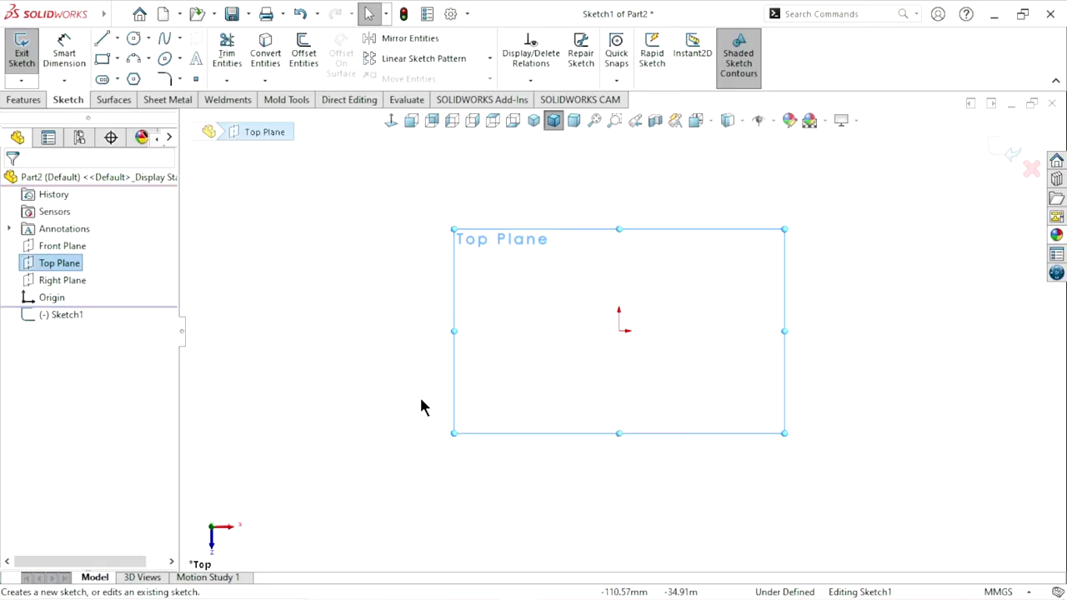
left_click(136, 42)
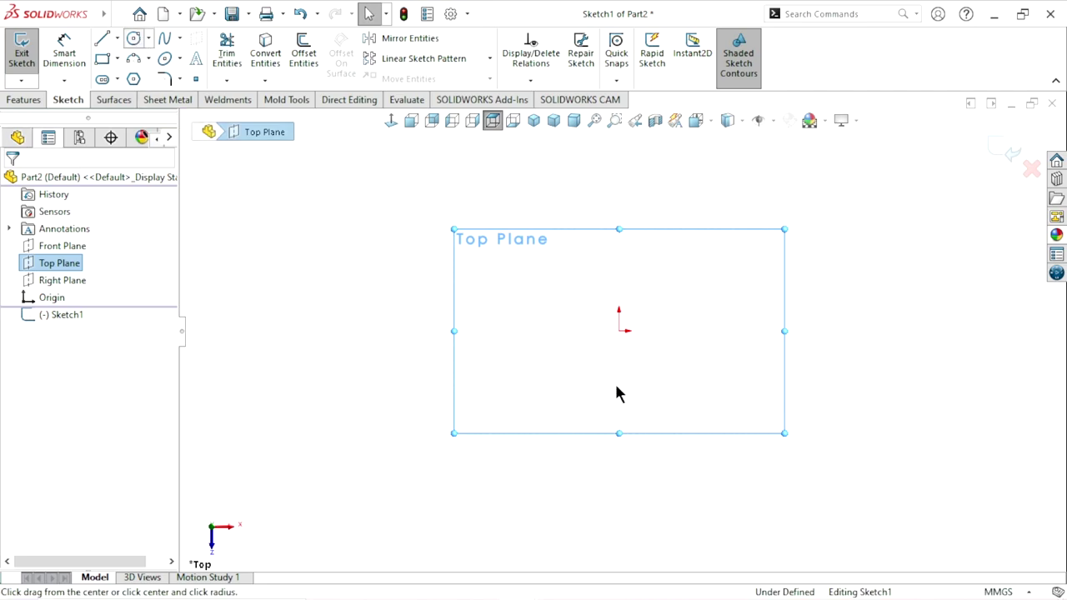
left_click(633, 327)
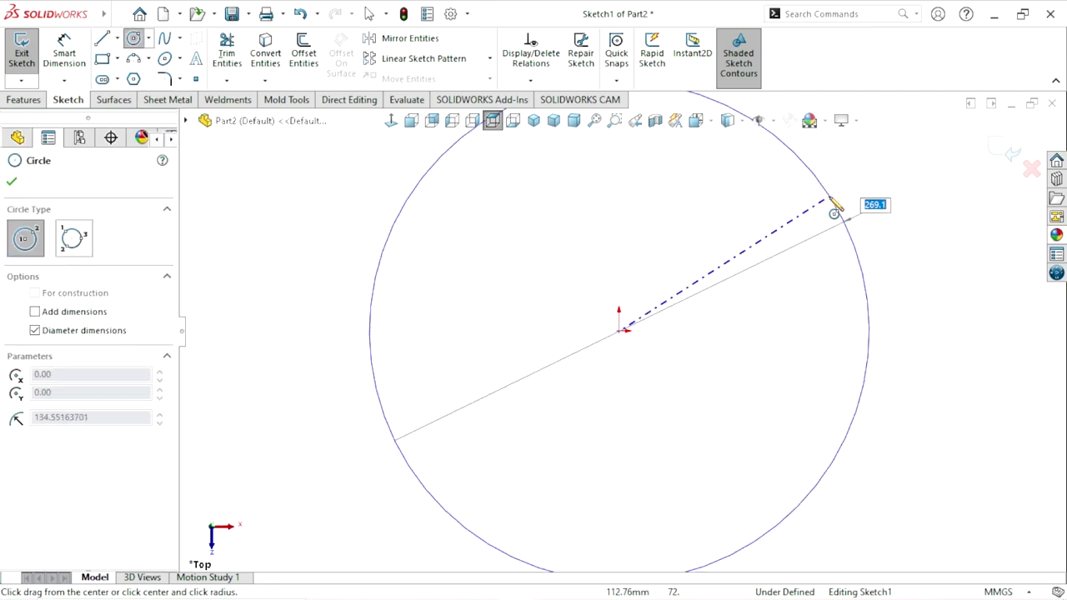
left_click(802, 307)
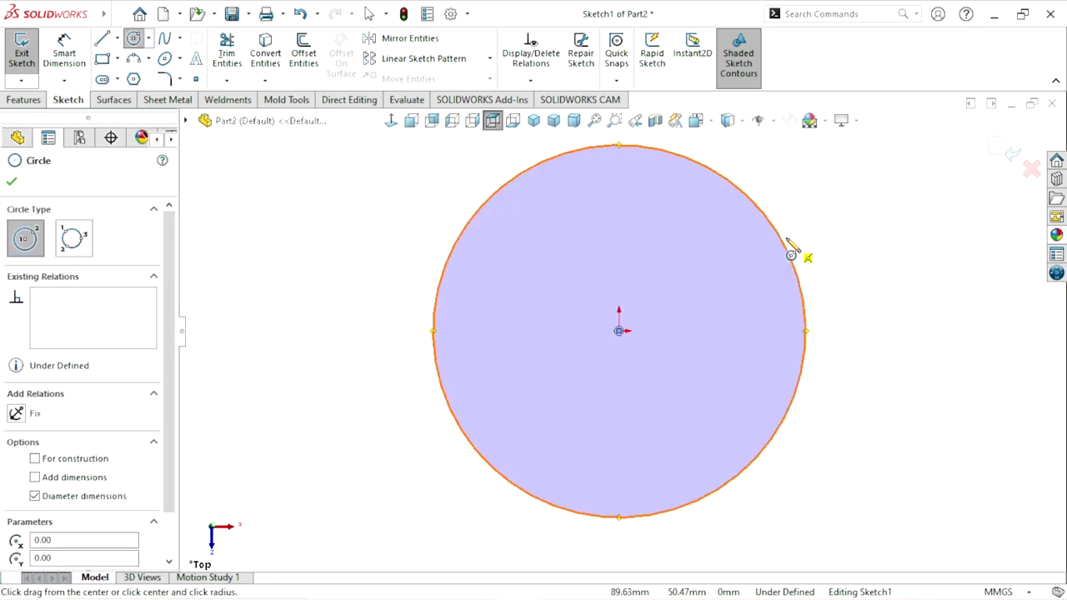
left_click(621, 333)
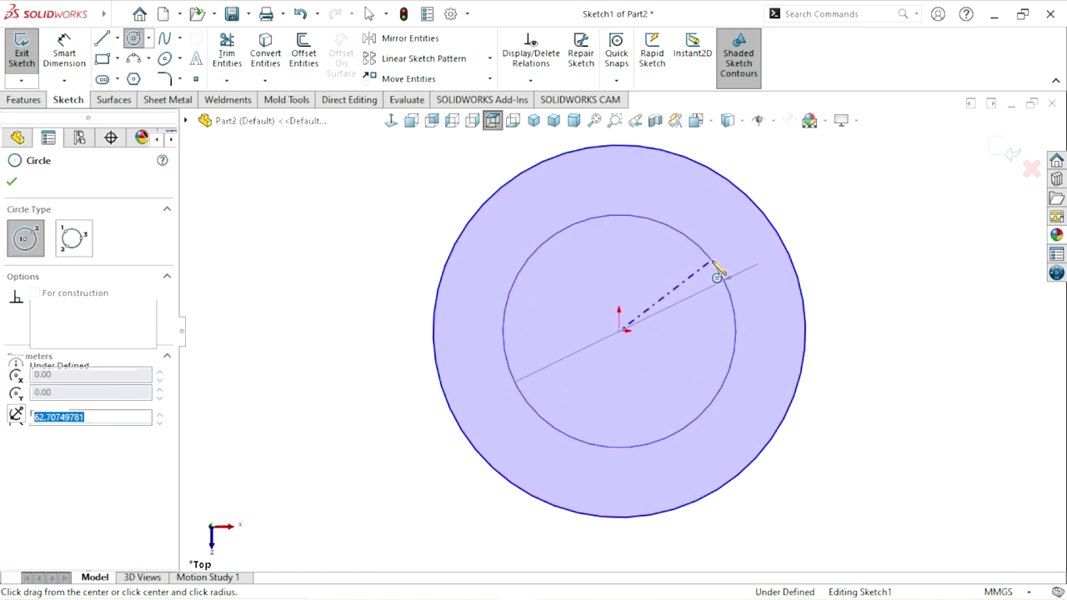
left_click(719, 271)
key("Escape")
- Dimension the outer circle to Ø180 and the inner circle to Ø110
key("d")
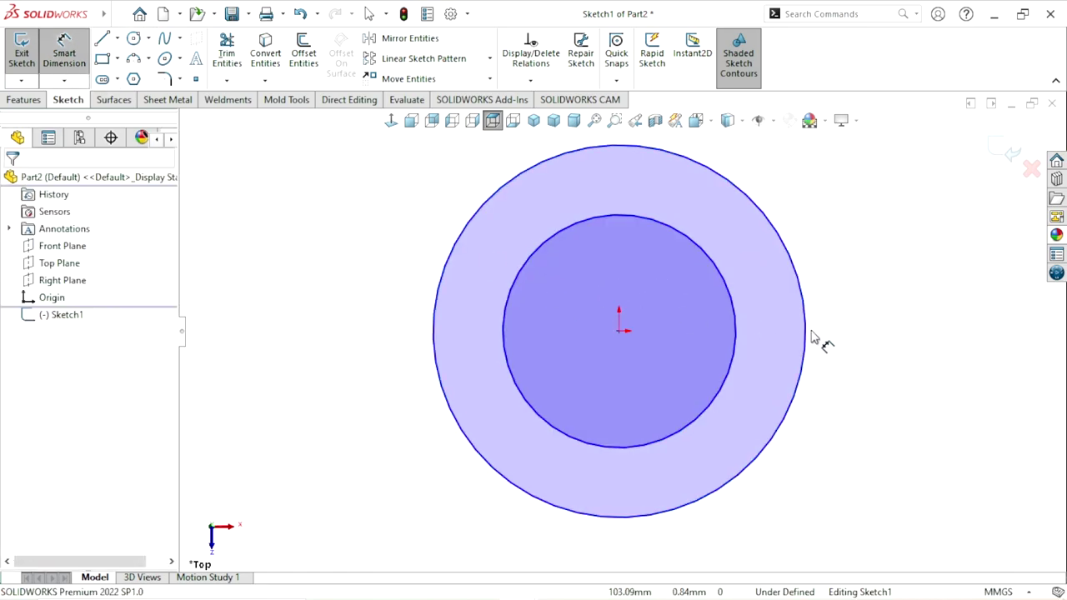
left_click(806, 333)
left_click(884, 330)
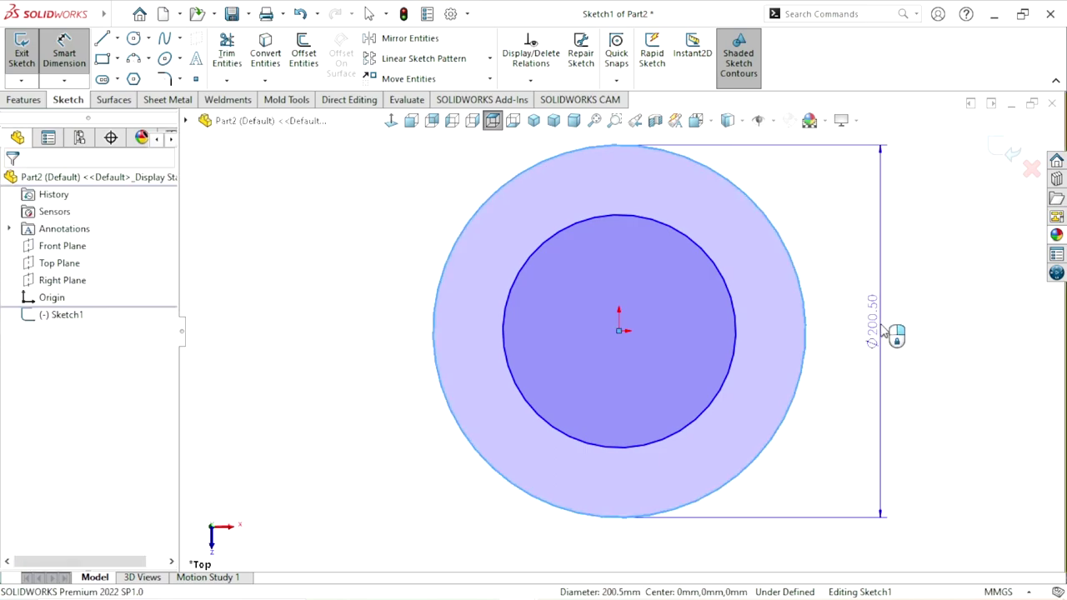
left_click(883, 332)
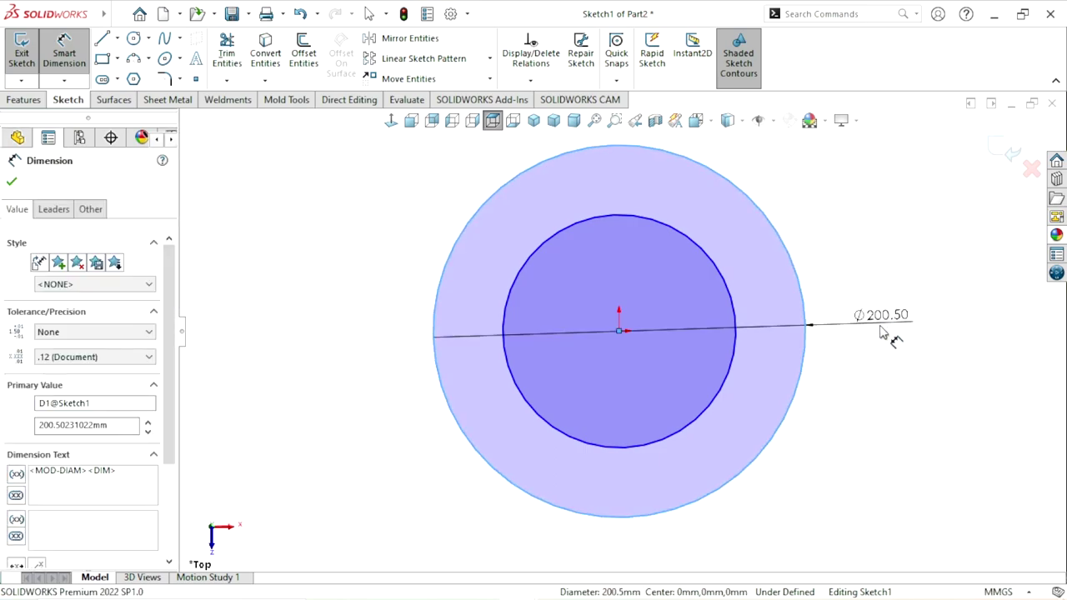
type("180")
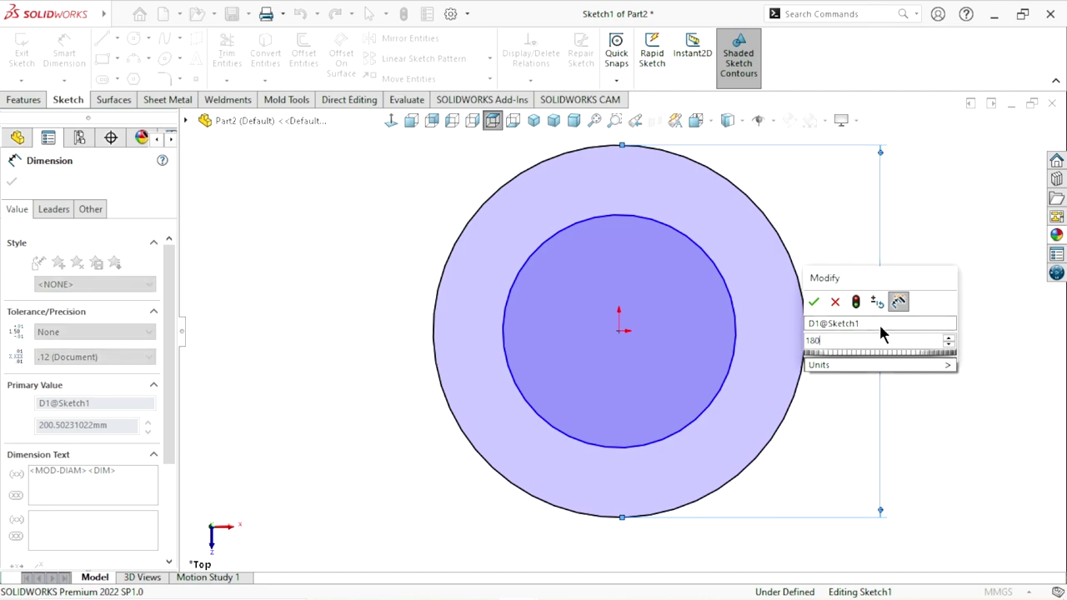
left_click(814, 303)
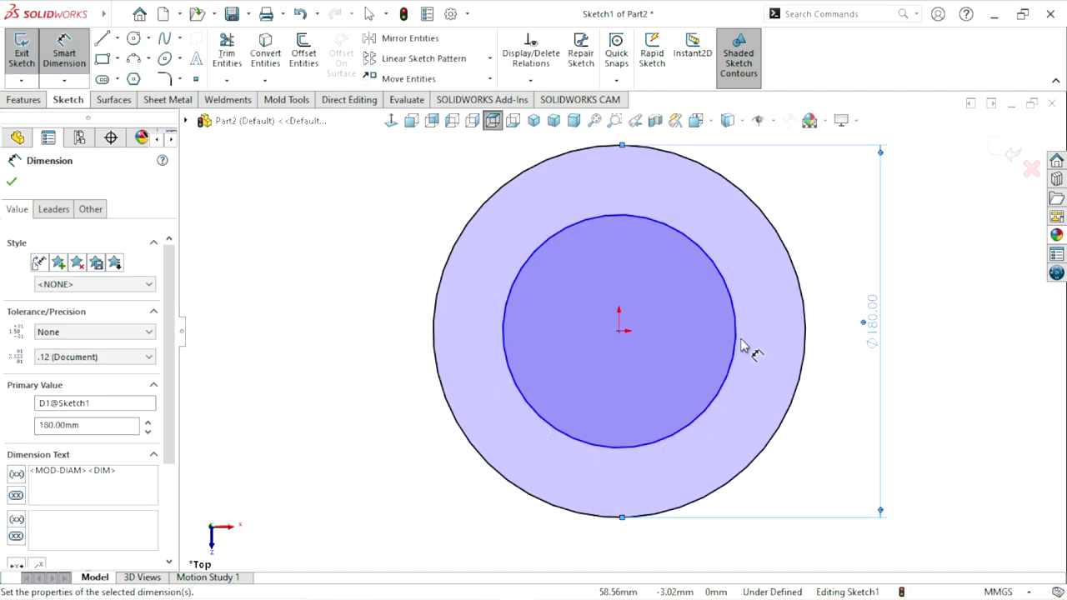
left_click(737, 346)
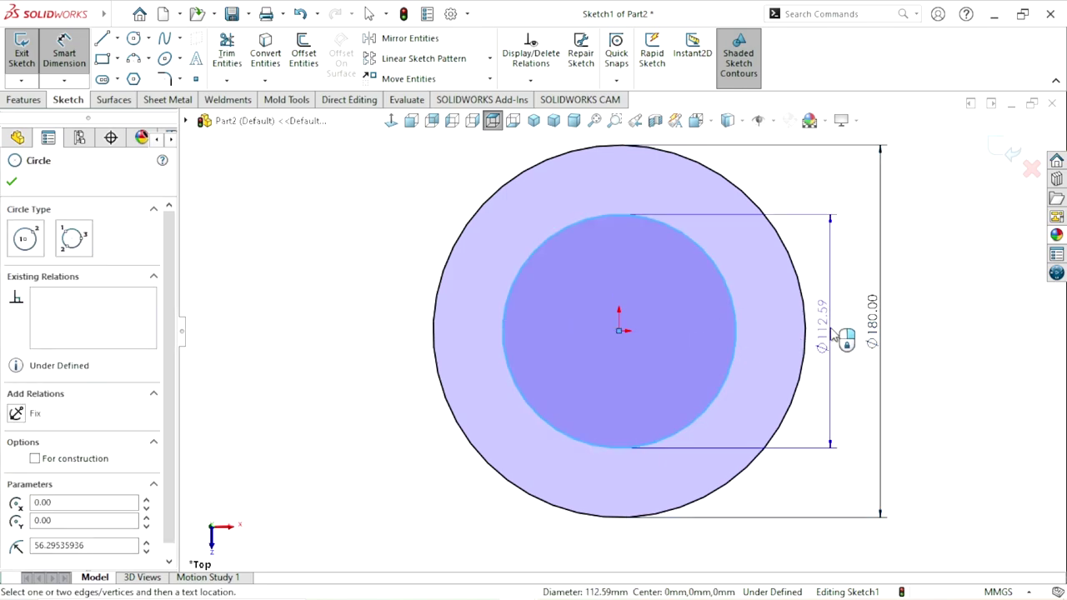
left_click(831, 329)
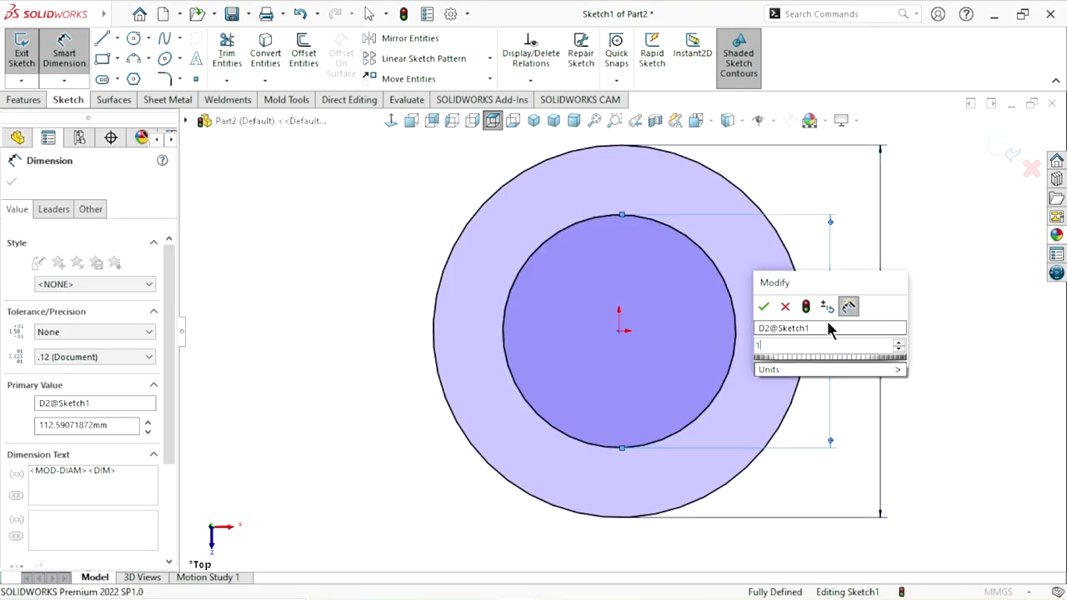
type("110")
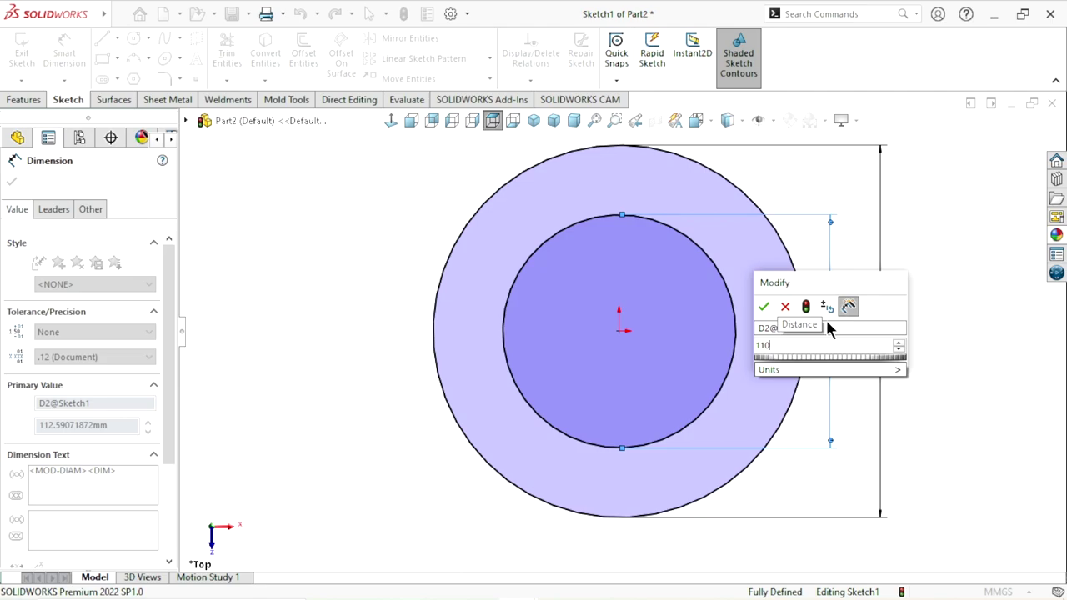
left_click(763, 306)
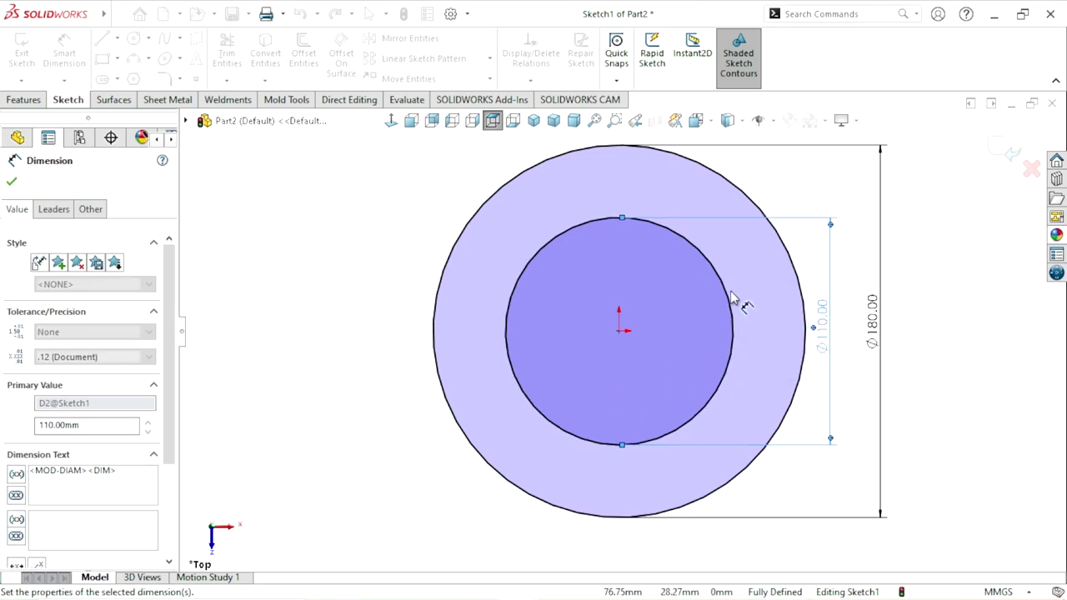
key("f")
key("Escape")
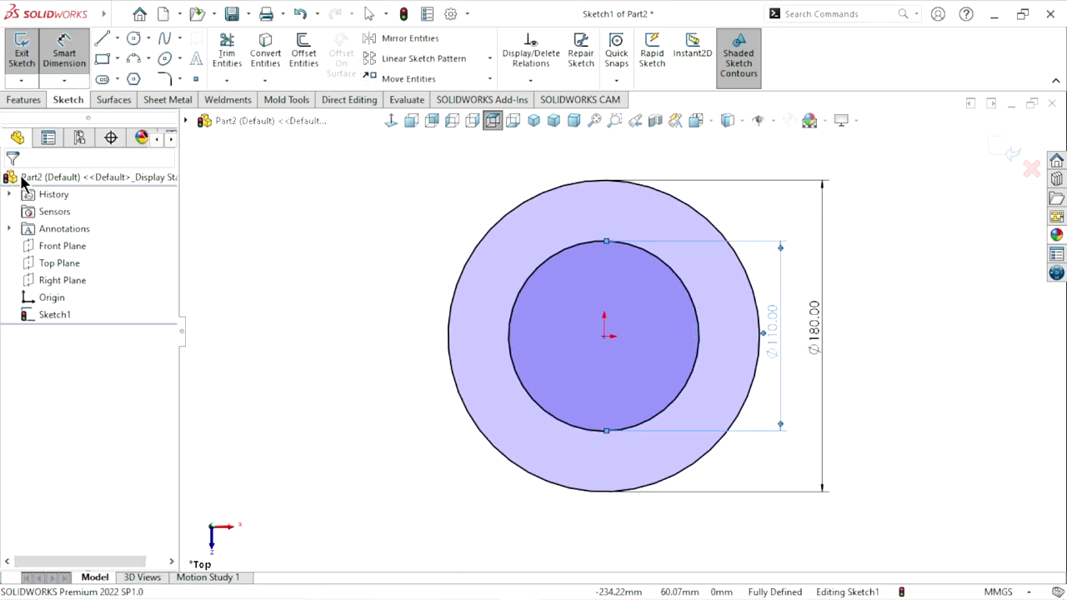
- Draw a vertical centerline from the outer circle's top quadrant down to the origin
left_click(117, 38)
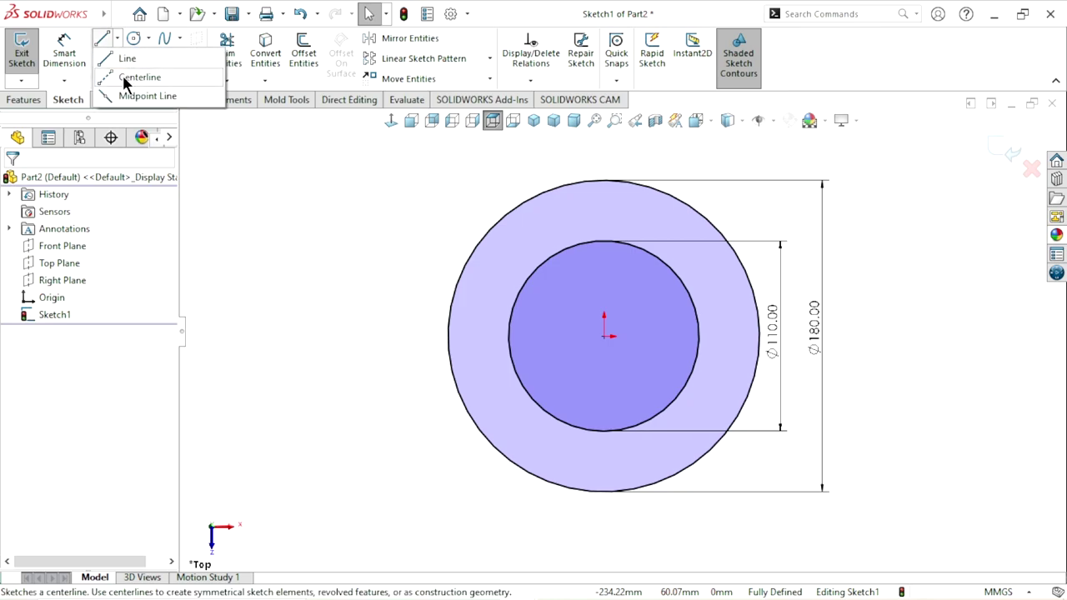
left_click(604, 180)
left_click(604, 336)
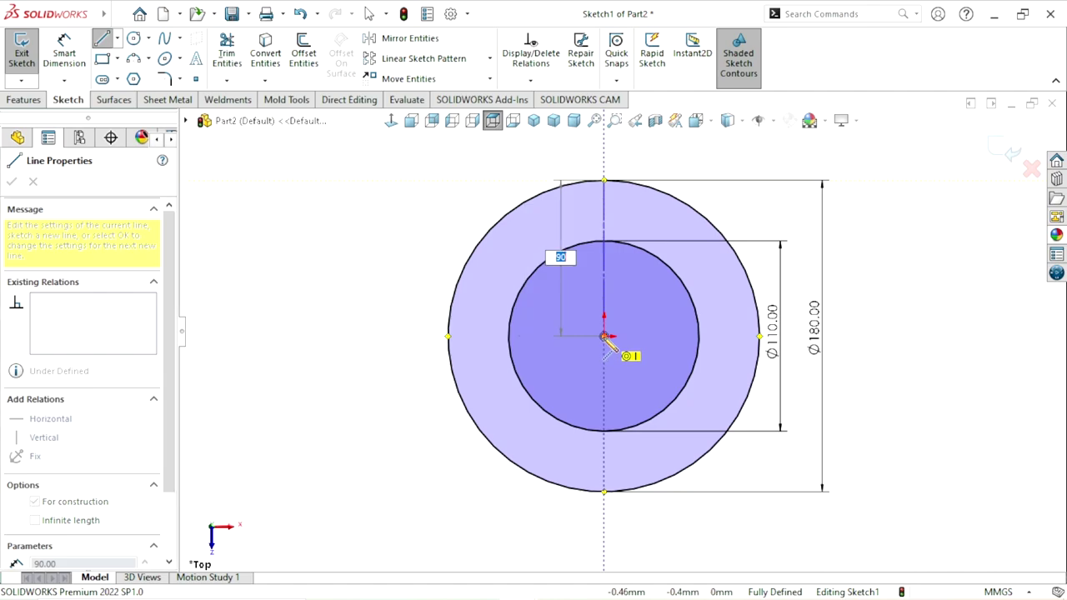
right_click(397, 240)
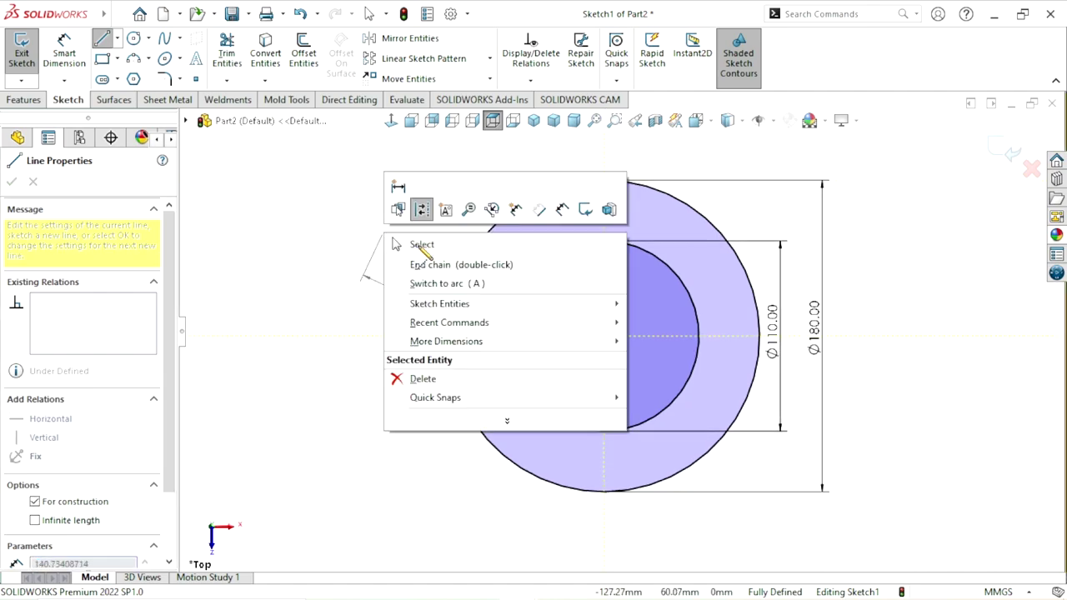
left_click(413, 242)
scroll(621, 283, "down", 2)
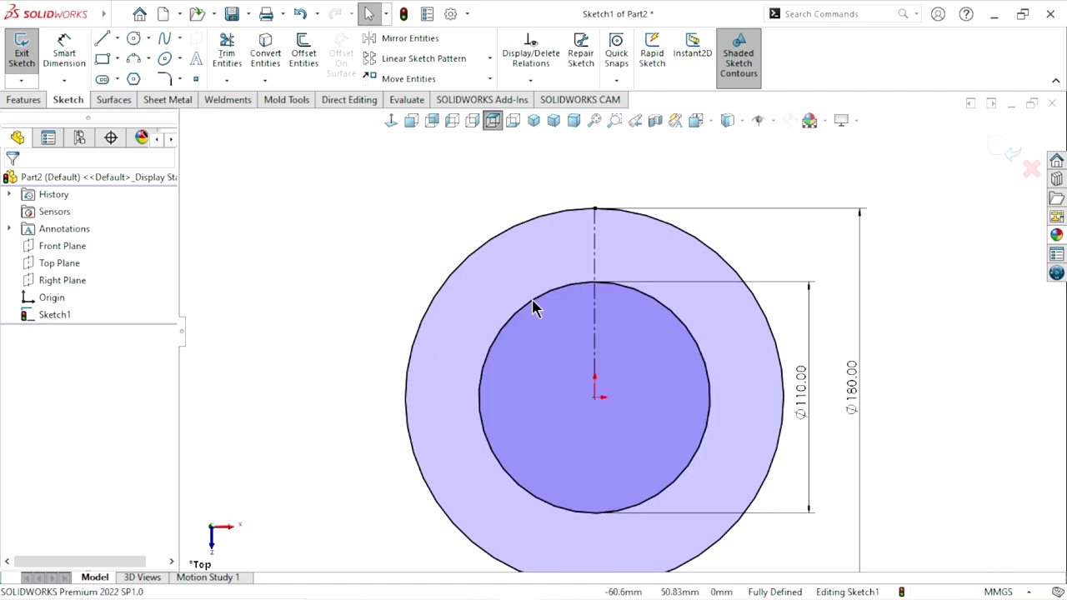
- Draw a vertical line between the outer and inner circles, left of the centerline
key("l")
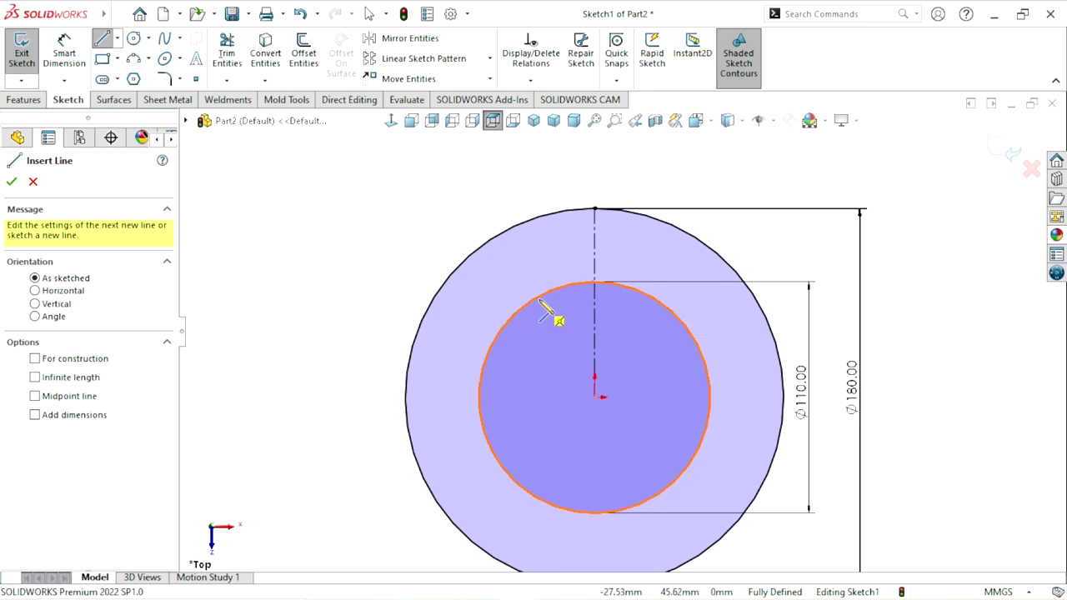
left_click(492, 348)
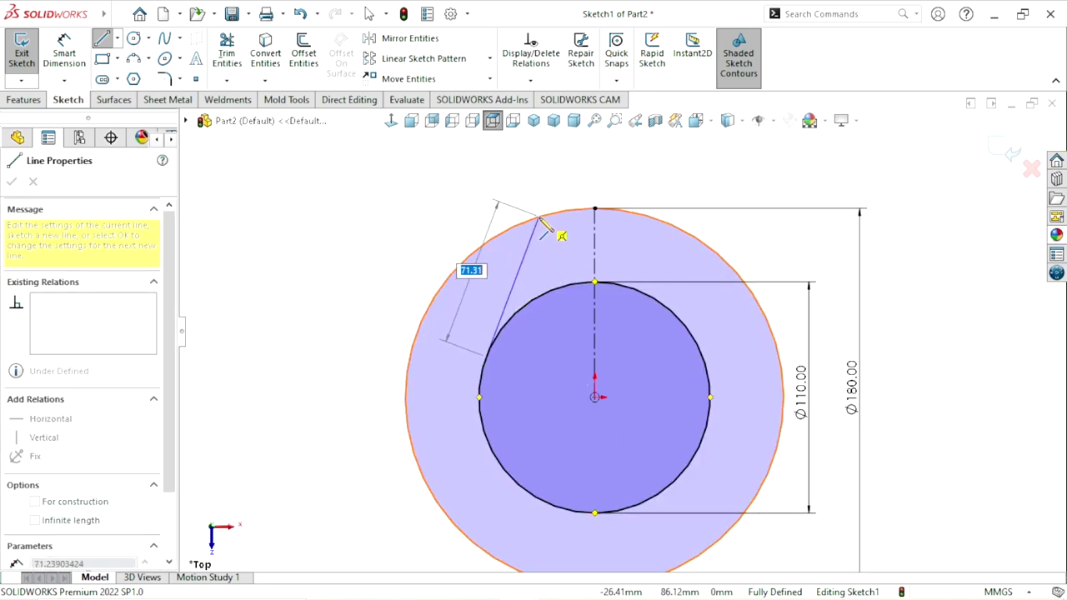
left_click(536, 226)
key("Escape")
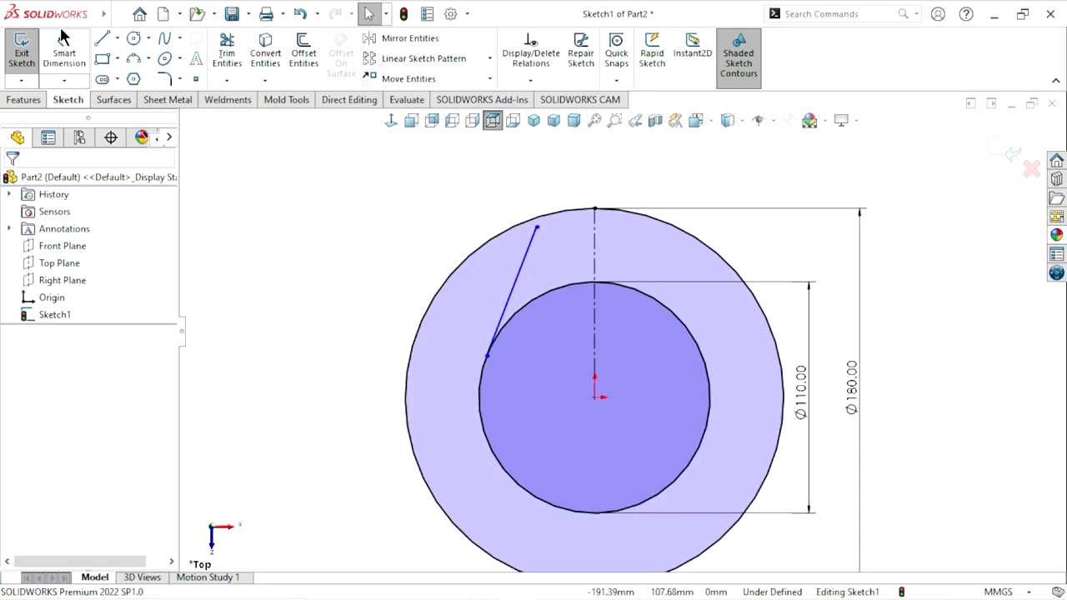
mouse_move(50, 14)
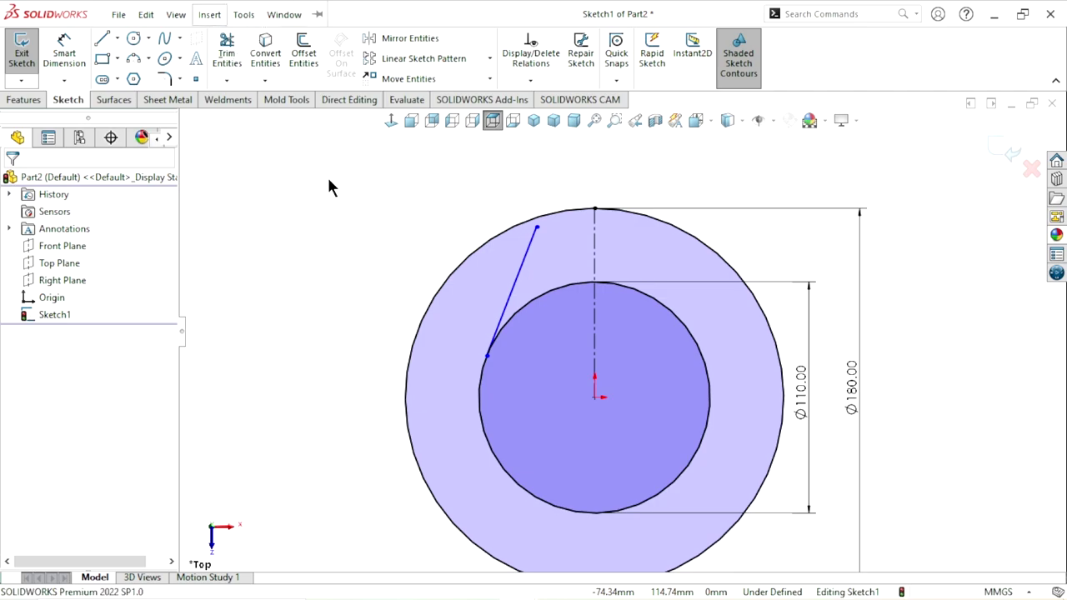
left_click(300, 13)
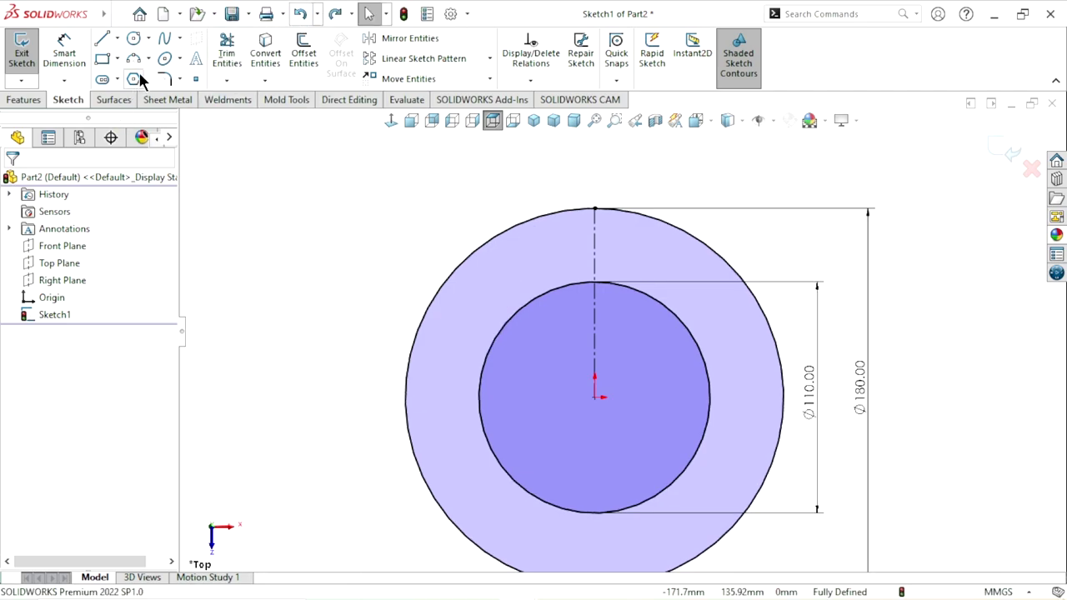
left_click(528, 220)
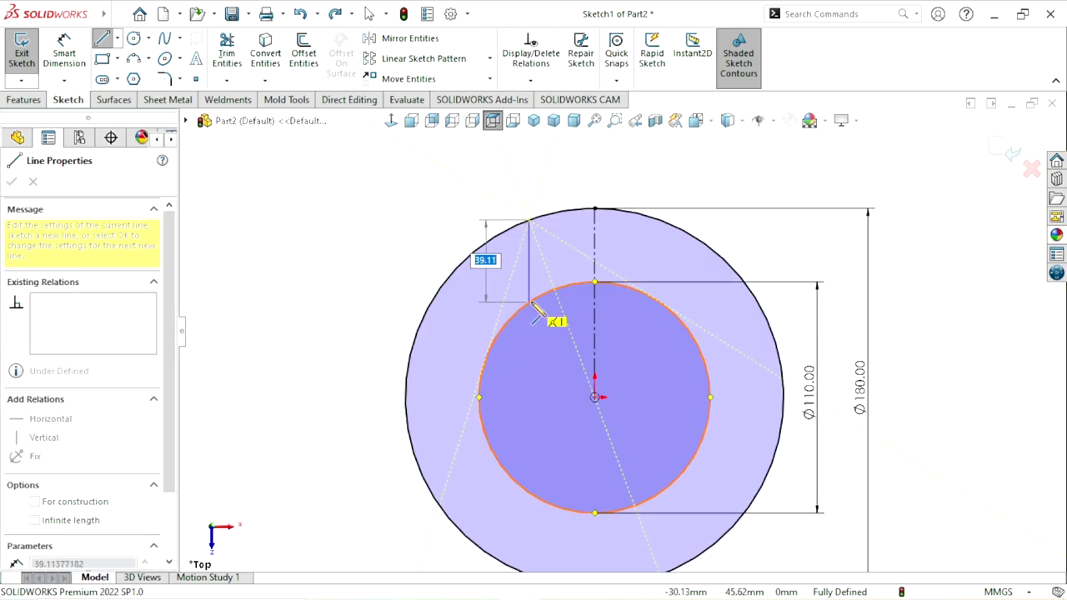
double_click(528, 304)
right_click(427, 216)
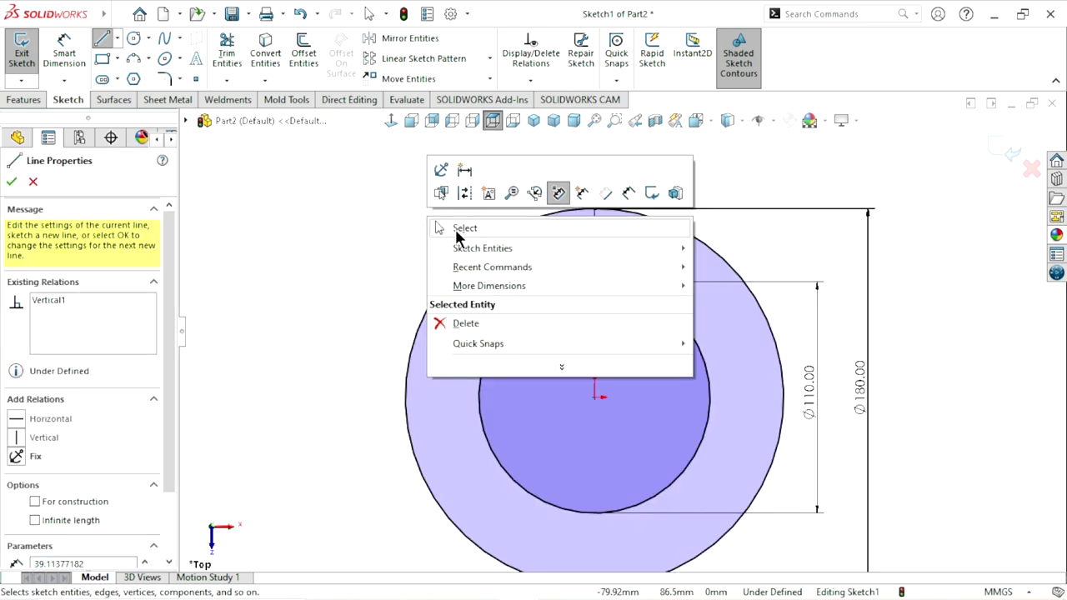
left_click(456, 227)
scroll(631, 283, "up", 2)
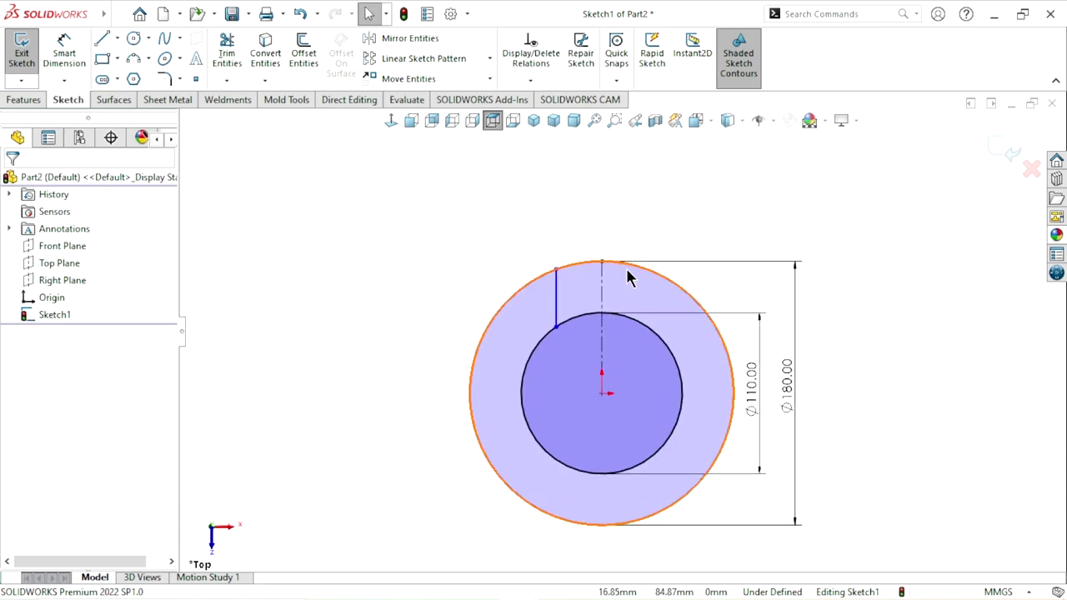
scroll(630, 316, "up", 1)
scroll(631, 319, "down", 3)
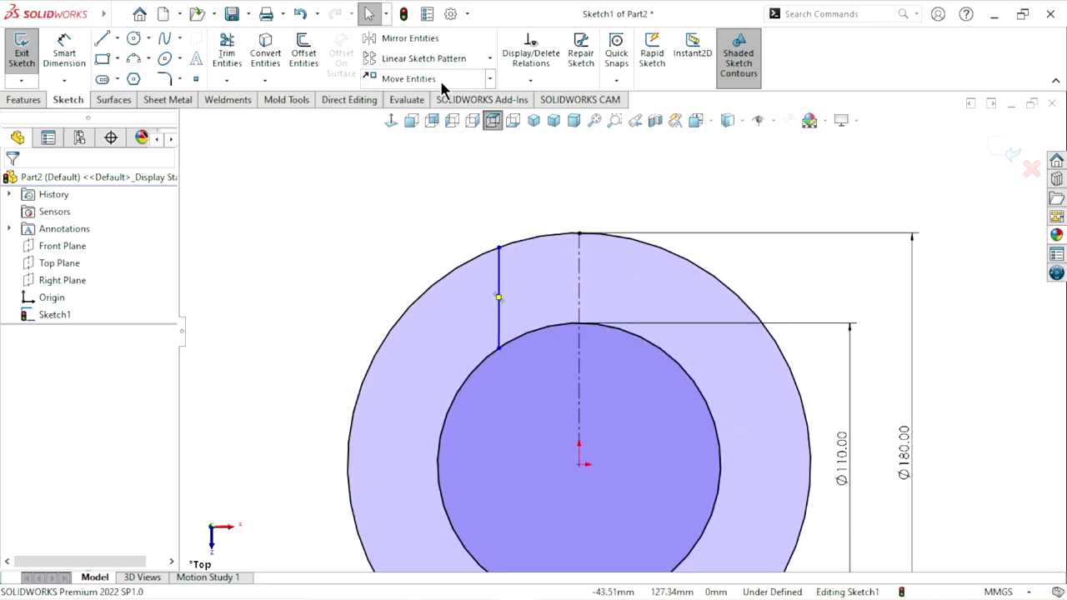
- Mirror the left vertical line about the centerline to create a matching right-side line
left_click(399, 38)
left_click(500, 300)
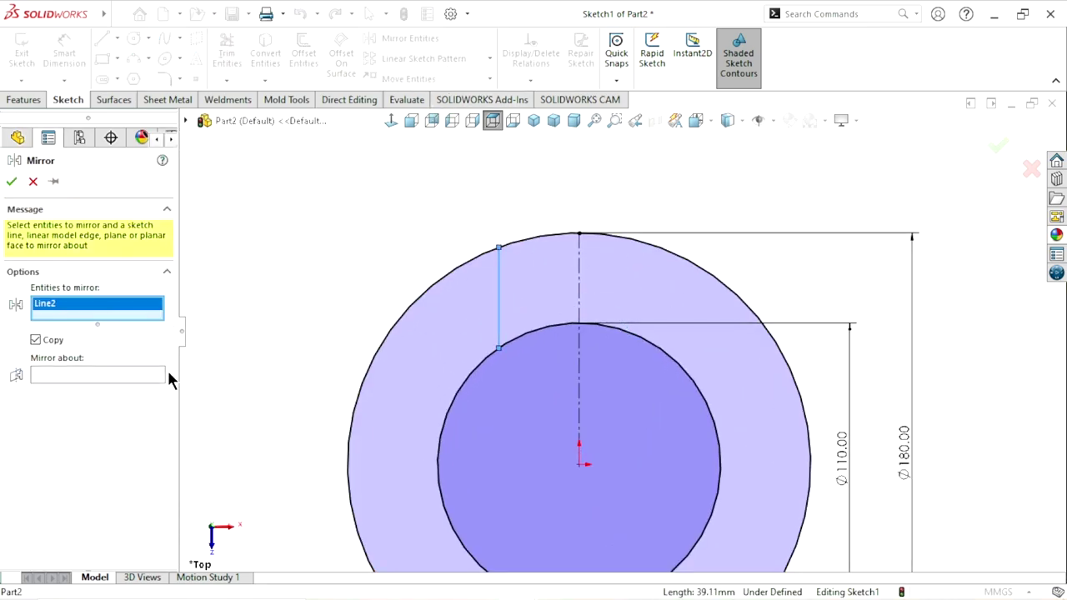
left_click(58, 377)
left_click(580, 283)
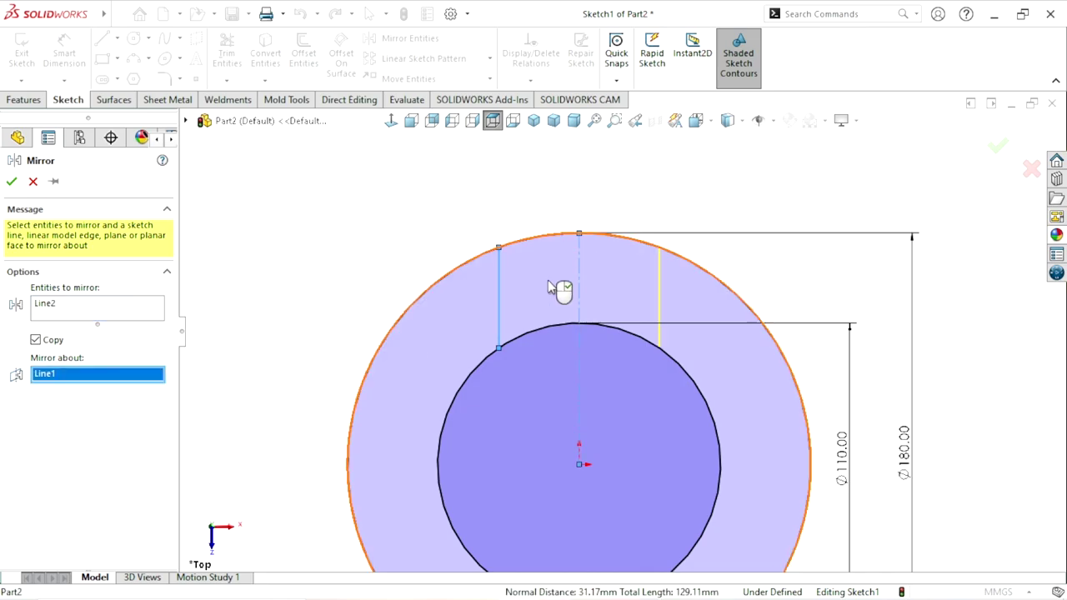
left_click(12, 182)
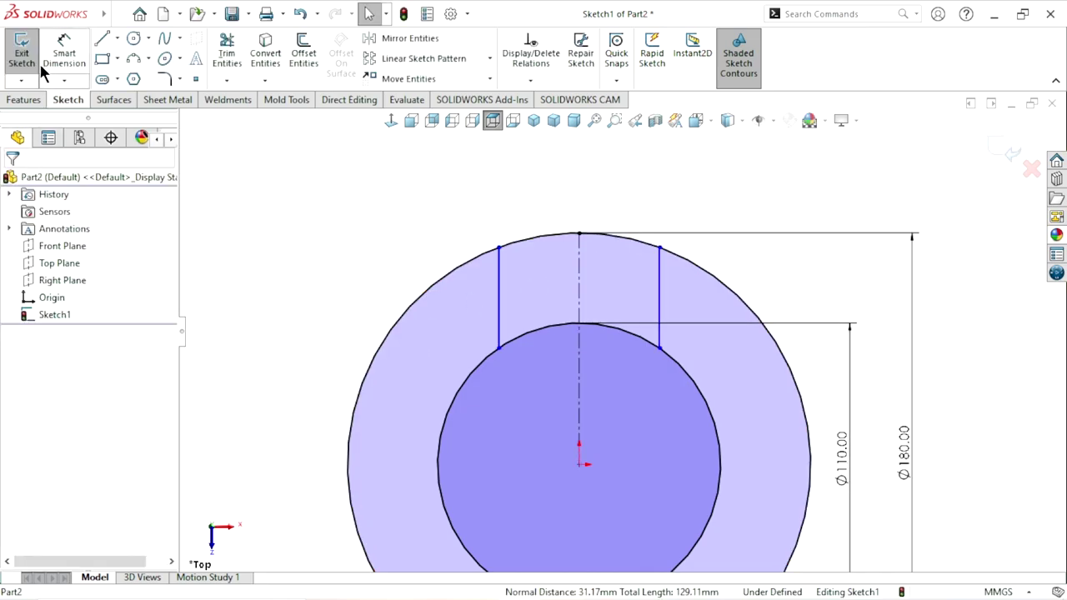
left_click(67, 57)
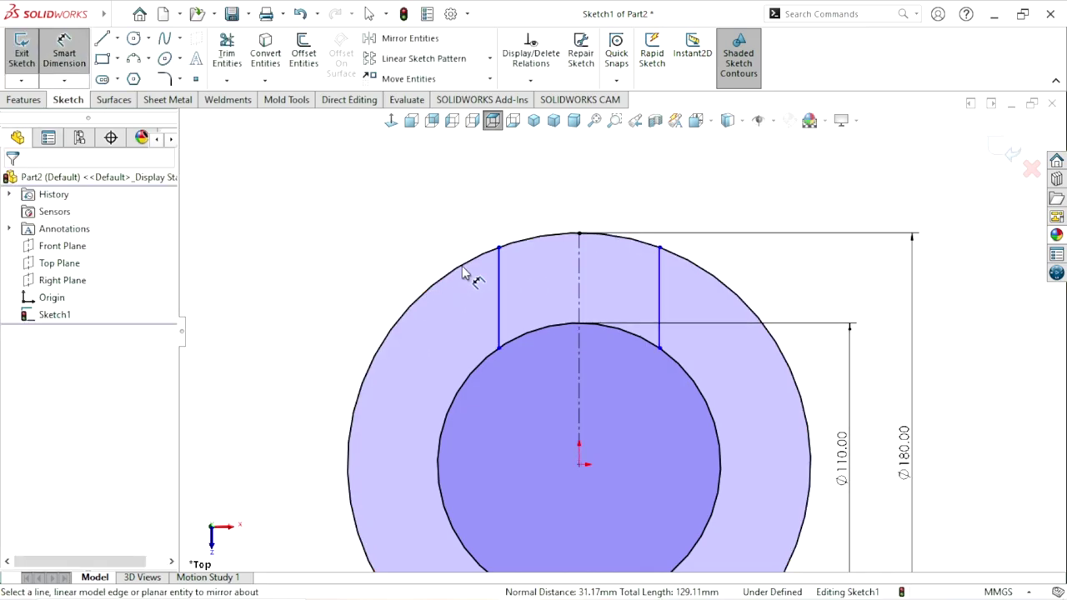
left_click(501, 300)
- Dimension the spacing between the two vertical lines to 70
left_click(662, 277)
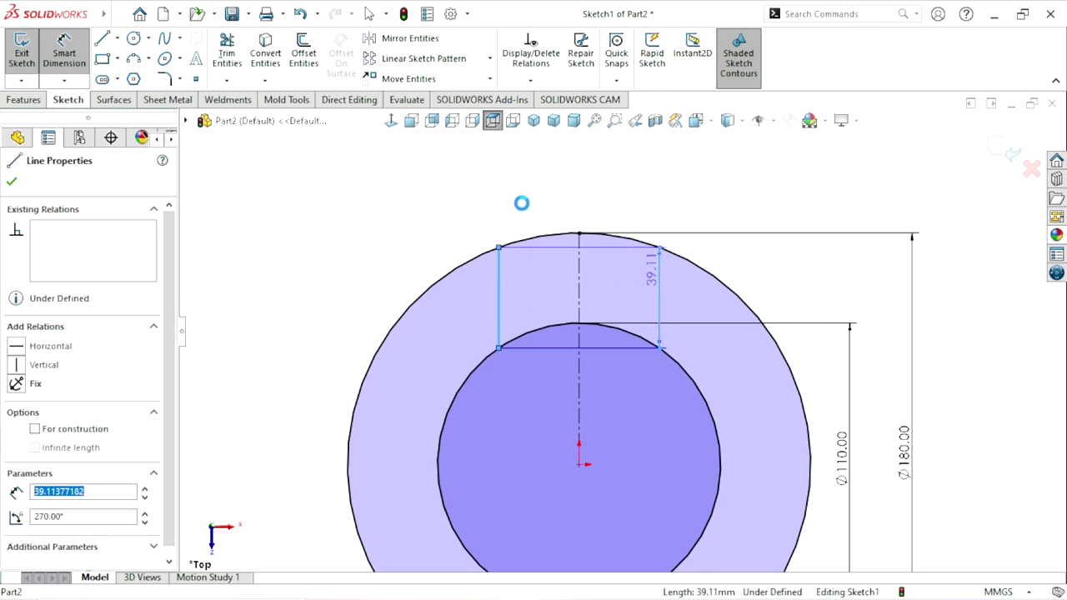
left_click(581, 177)
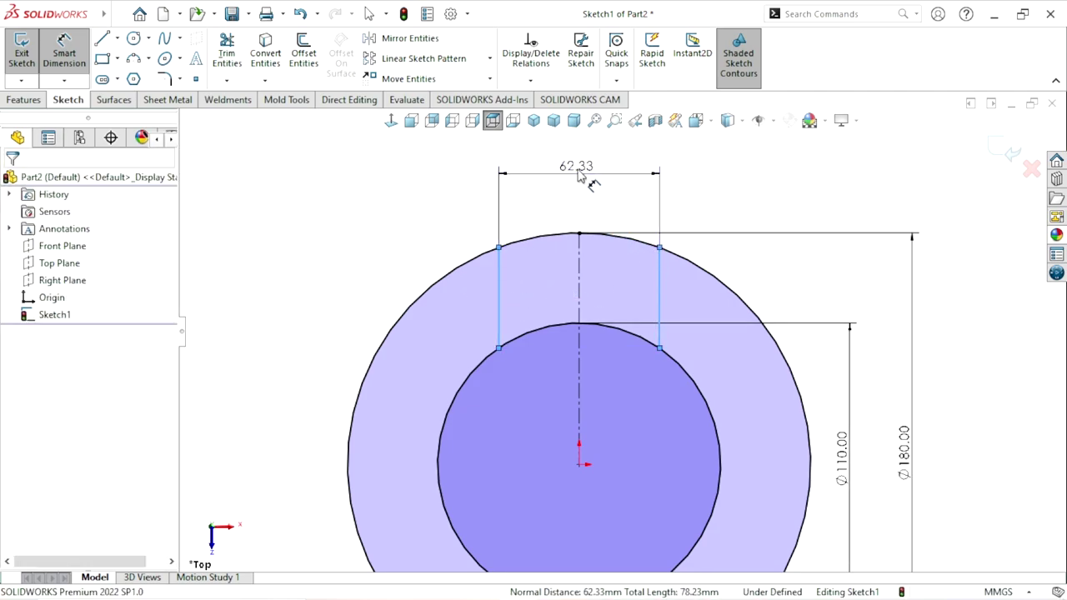
type("70")
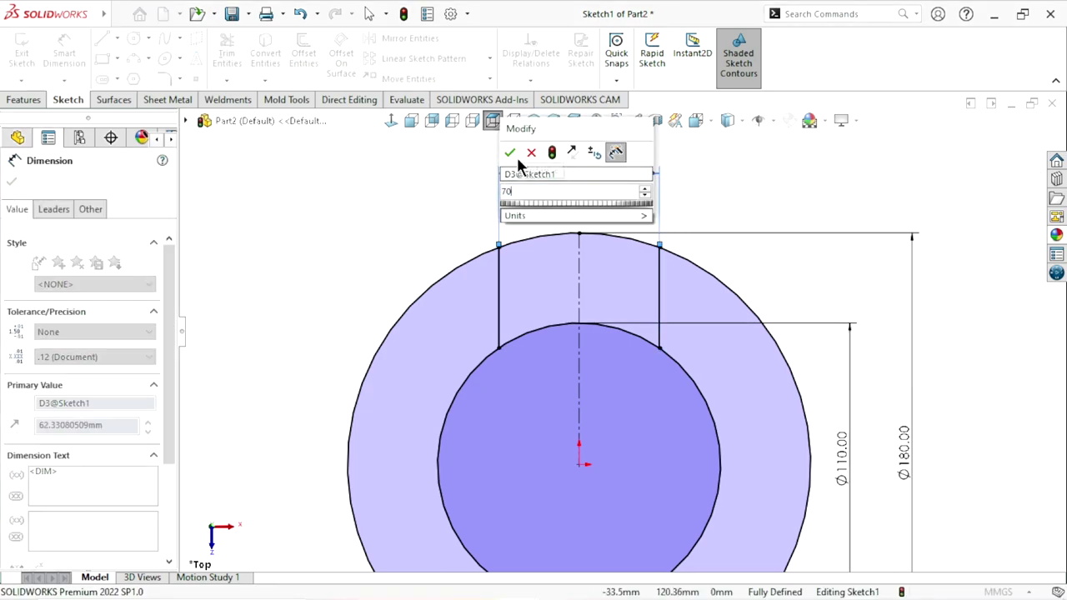
left_click(509, 153)
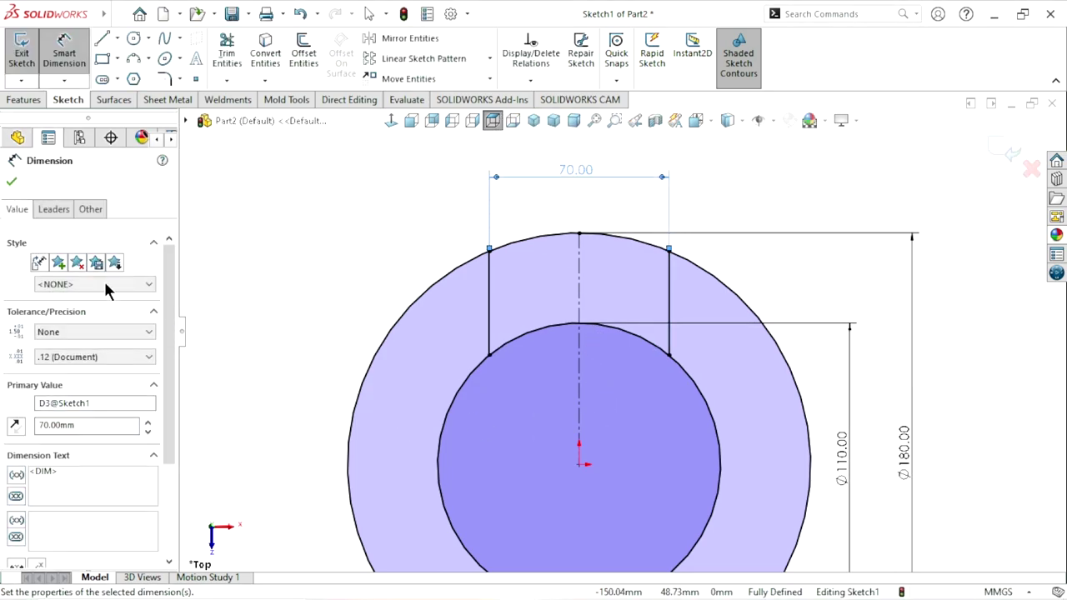
left_click(12, 185)
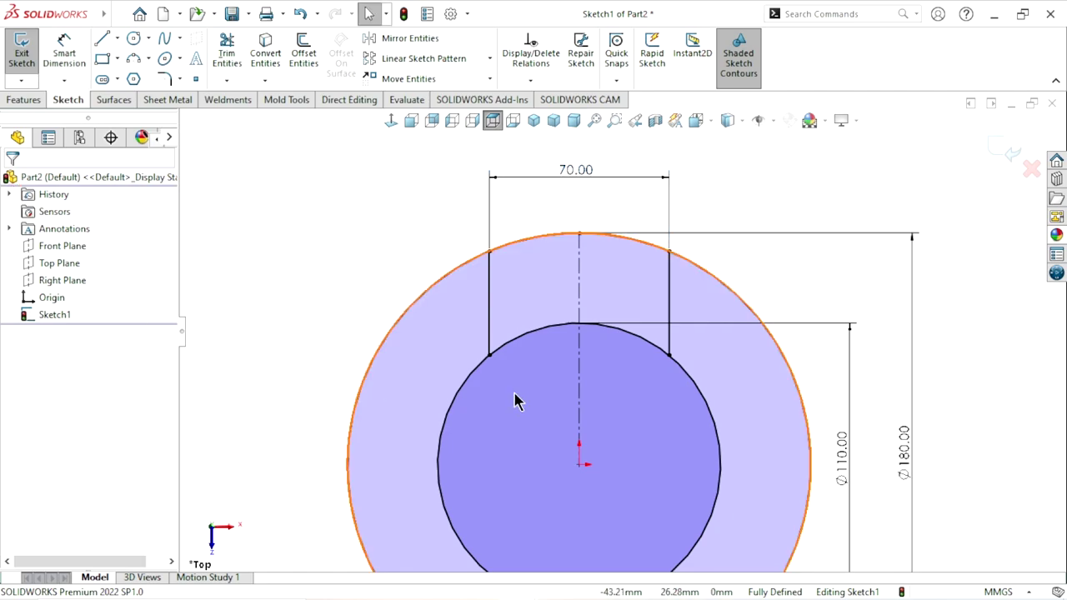
scroll(636, 376, "up", 1)
scroll(589, 351, "down", 1)
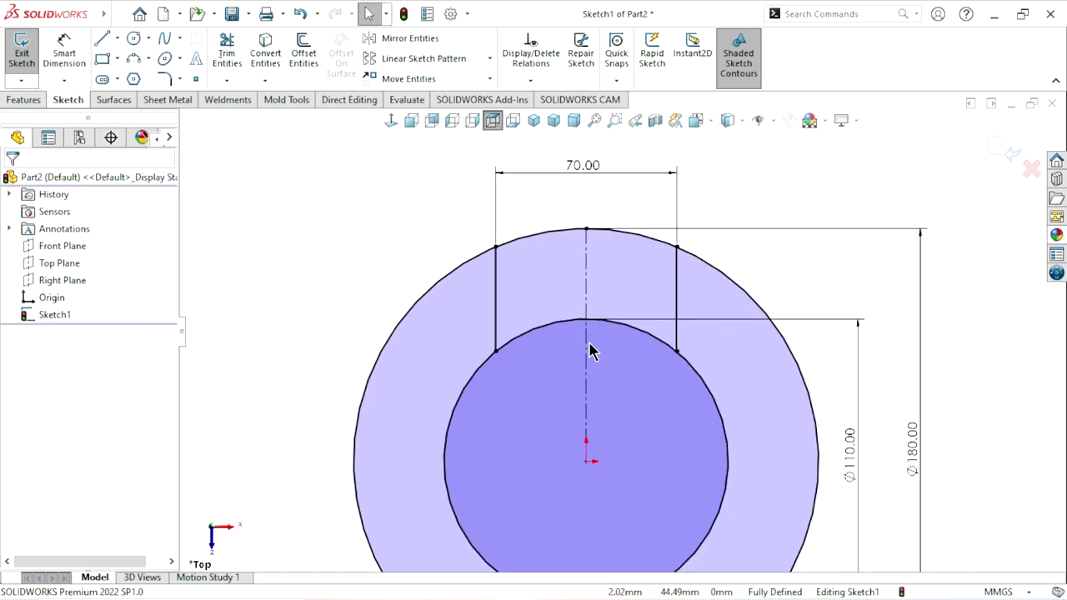
- Draw a small circle left of the centerline and dimension its centre 44 from the centerline
left_click(132, 39)
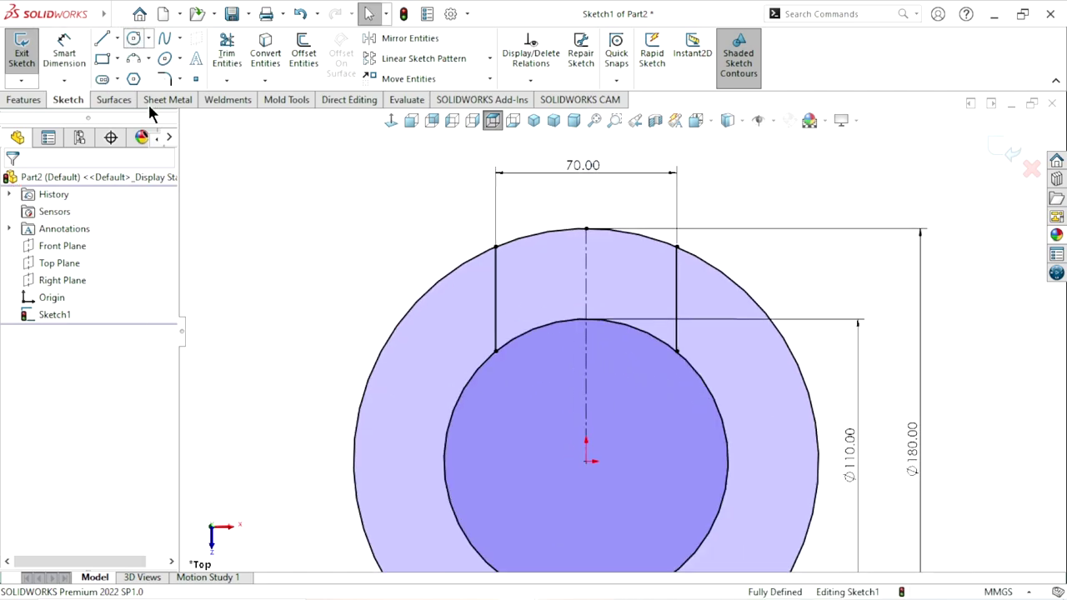
left_click(538, 276)
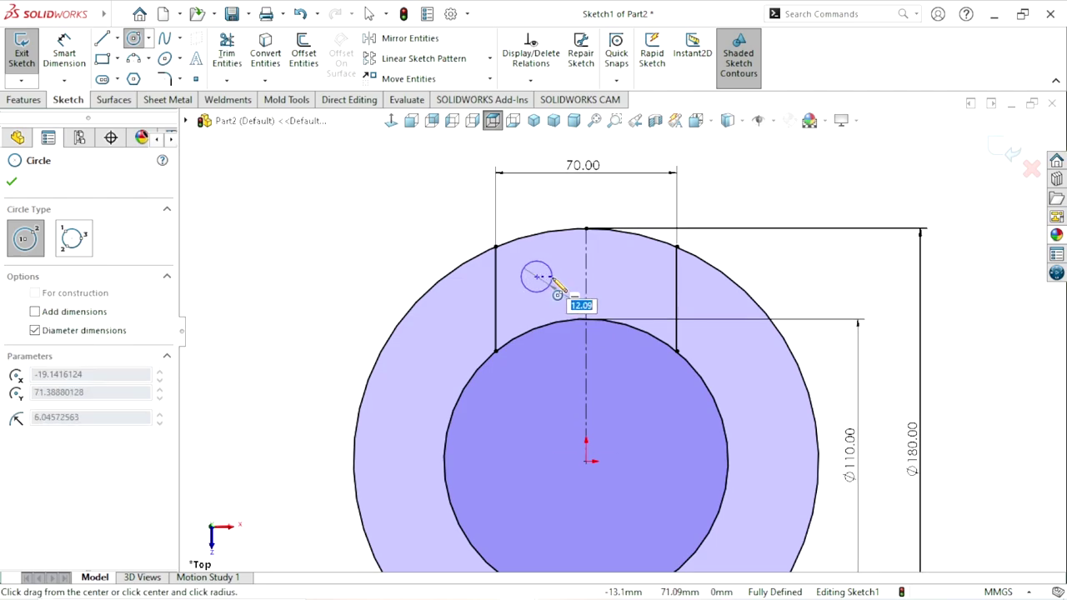
left_click(557, 288)
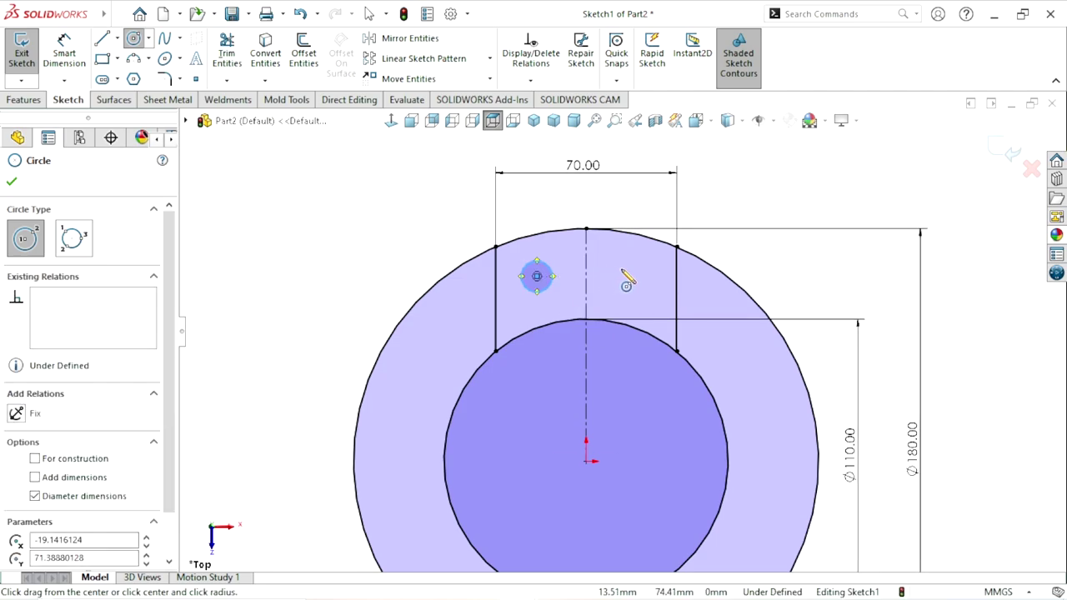
left_click(11, 181)
left_click(75, 53)
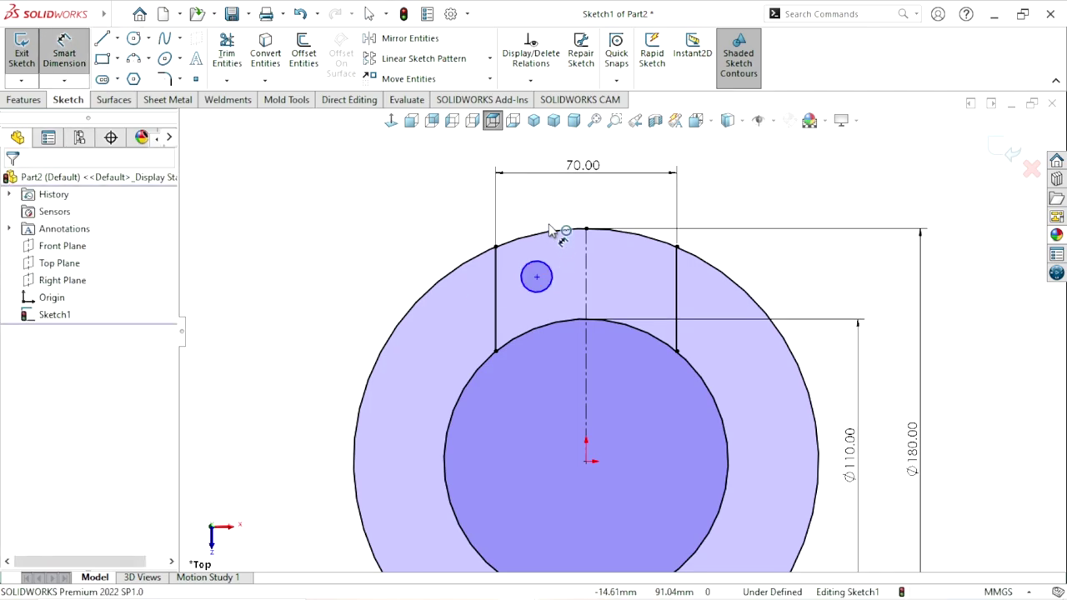
left_click(537, 278)
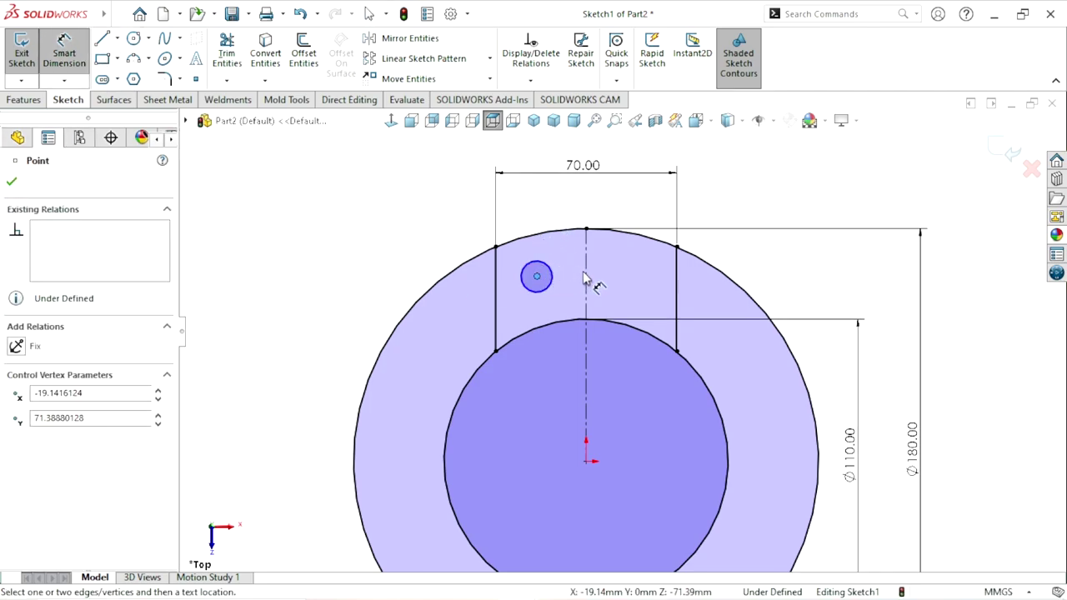
left_click(588, 281)
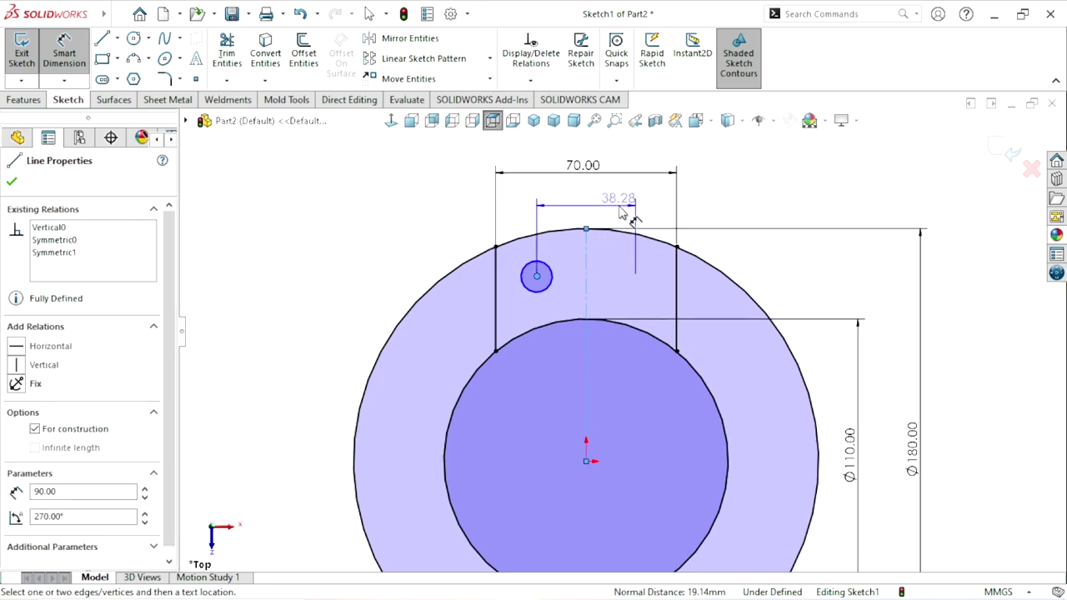
left_click(607, 208)
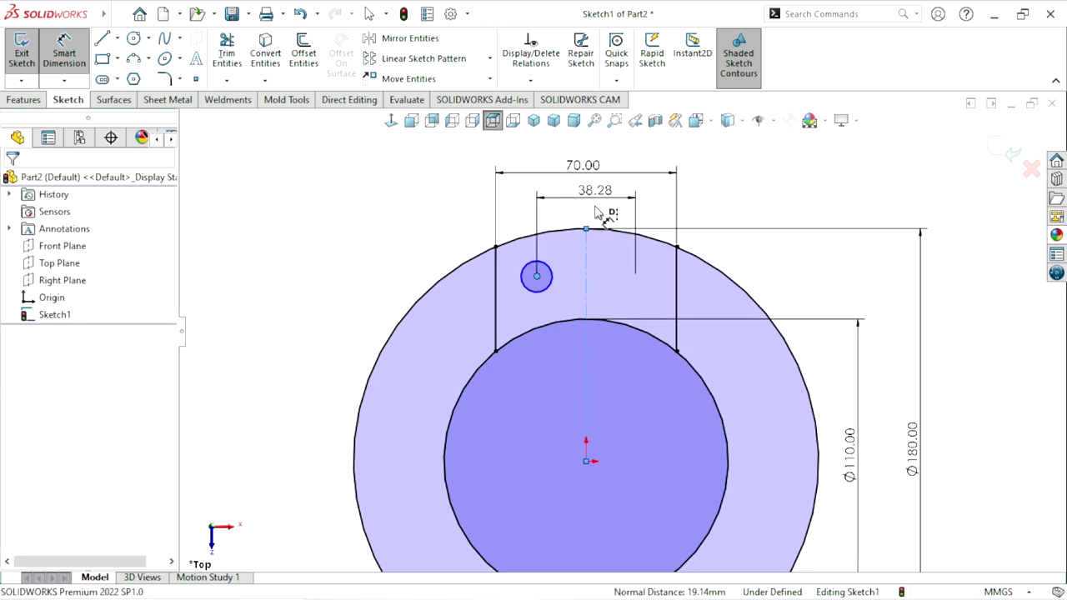
type("44")
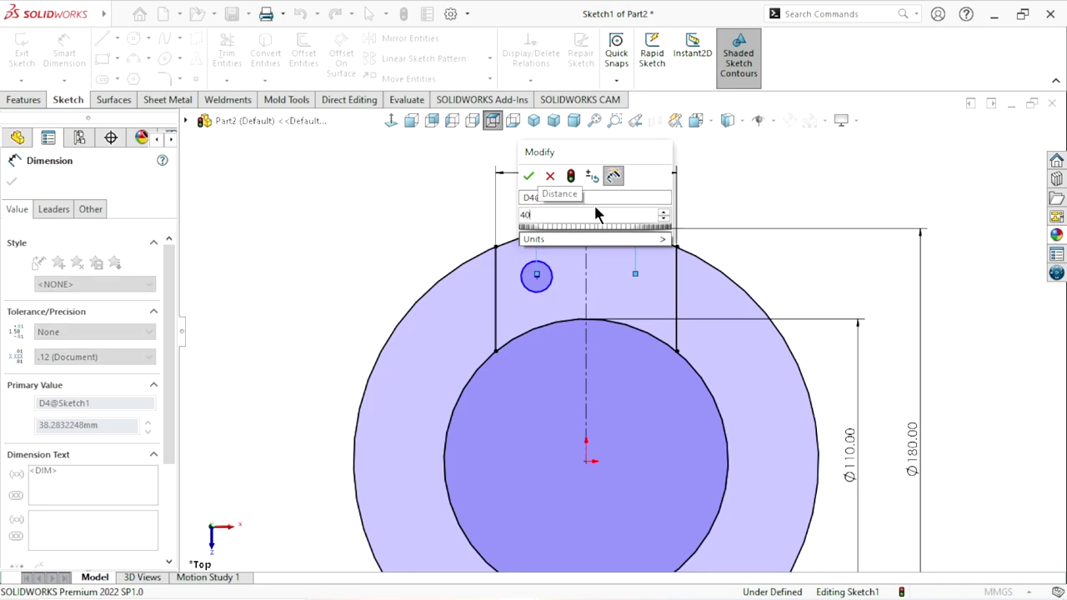
key("Return")
scroll(615, 291, "up", 3)
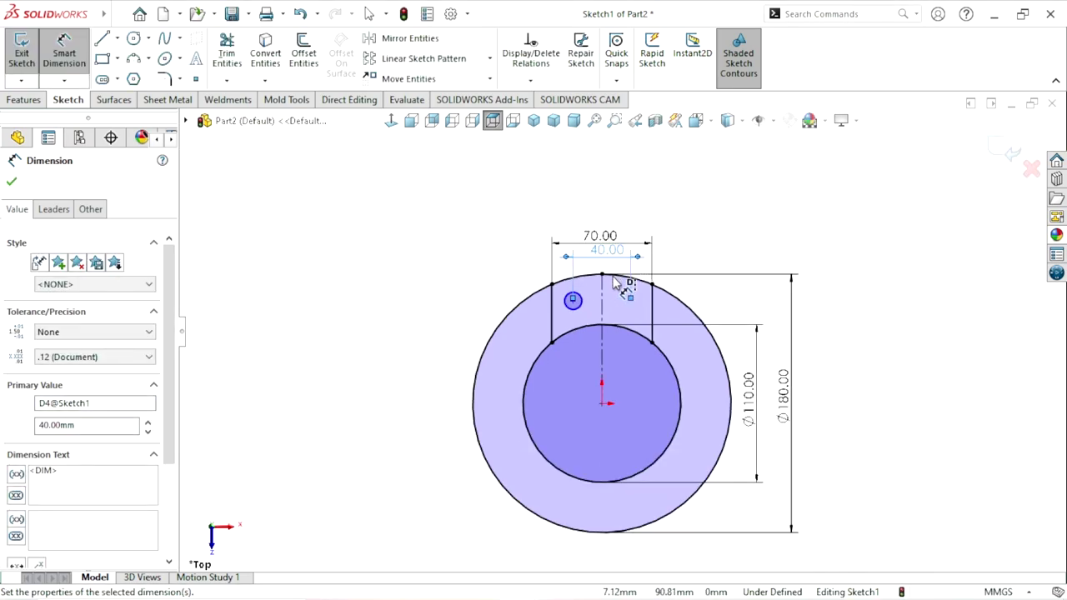
scroll(623, 281, "down", 3)
scroll(621, 329, "down", 1)
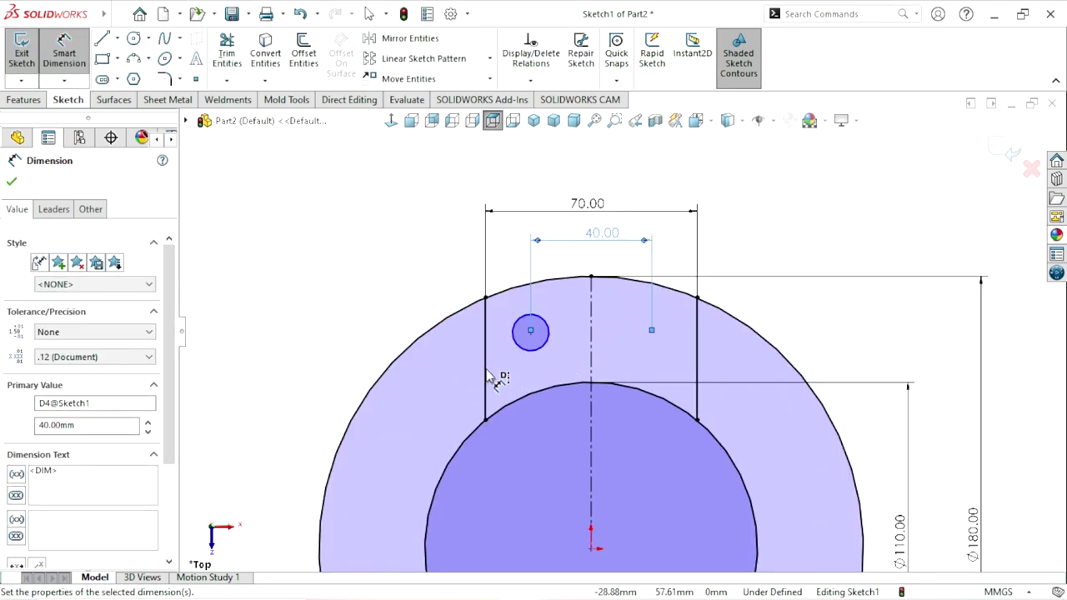
left_click(12, 182)
scroll(549, 450, "up", 3)
scroll(574, 428, "down", 2)
scroll(606, 375, "down", 2)
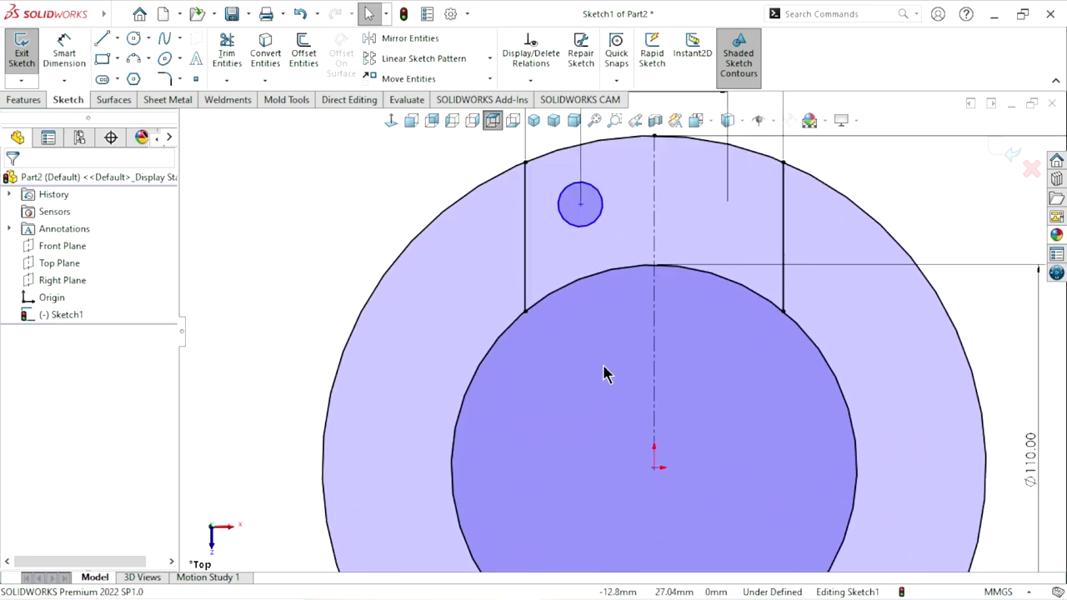
scroll(606, 375, "up", 2)
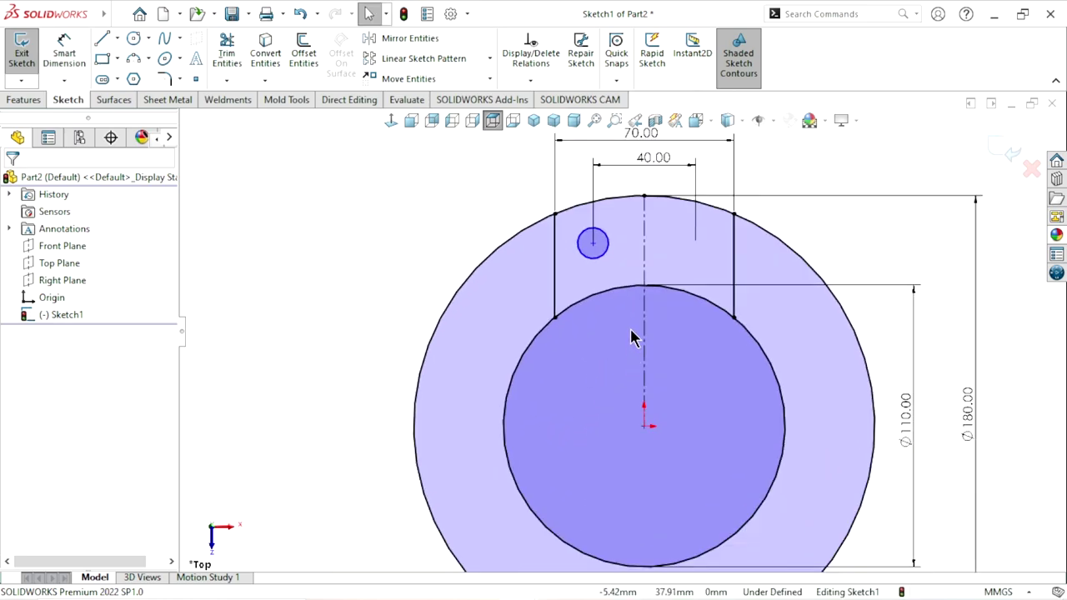
scroll(642, 336, "up", 1)
scroll(656, 326, "down", 1)
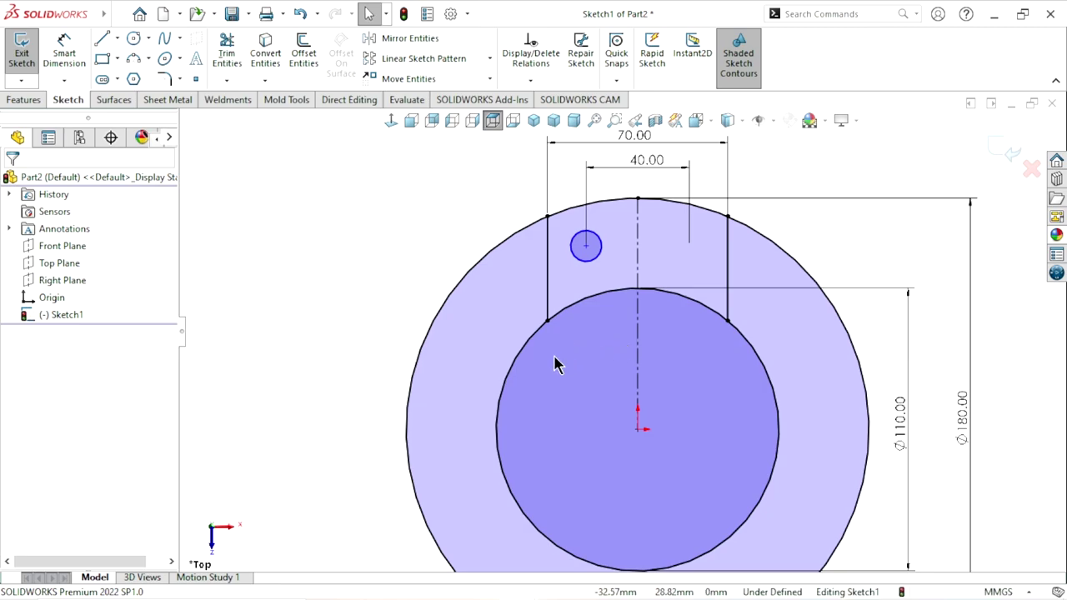
scroll(555, 362, "up", 1)
scroll(638, 371, "down", 1)
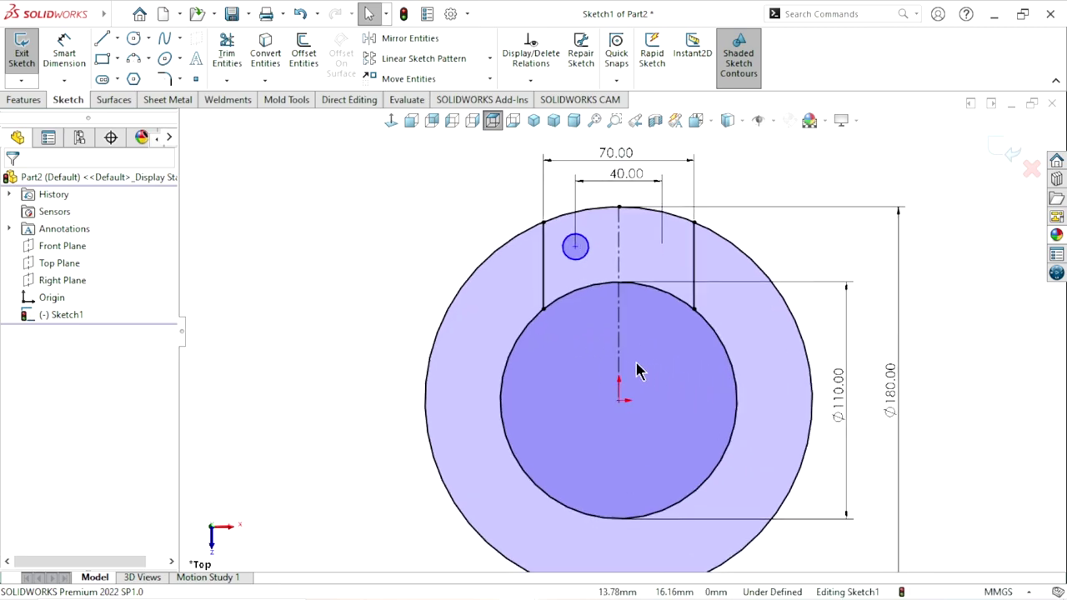
- Trim the Ø180 circle so only the arc capping the tab remains
left_click(230, 55)
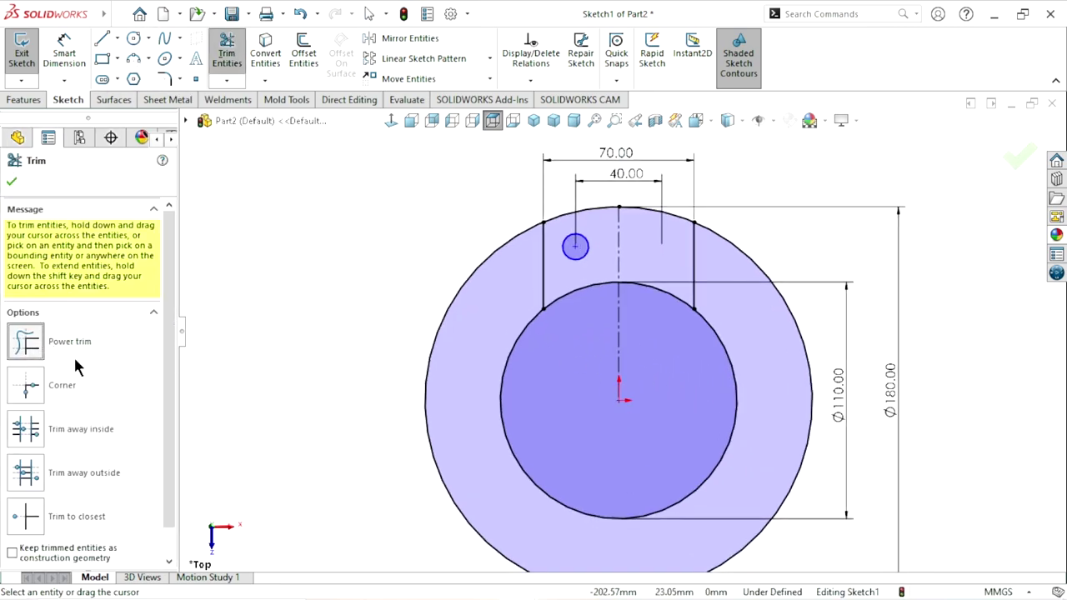
left_click_drag(450, 307, 469, 331)
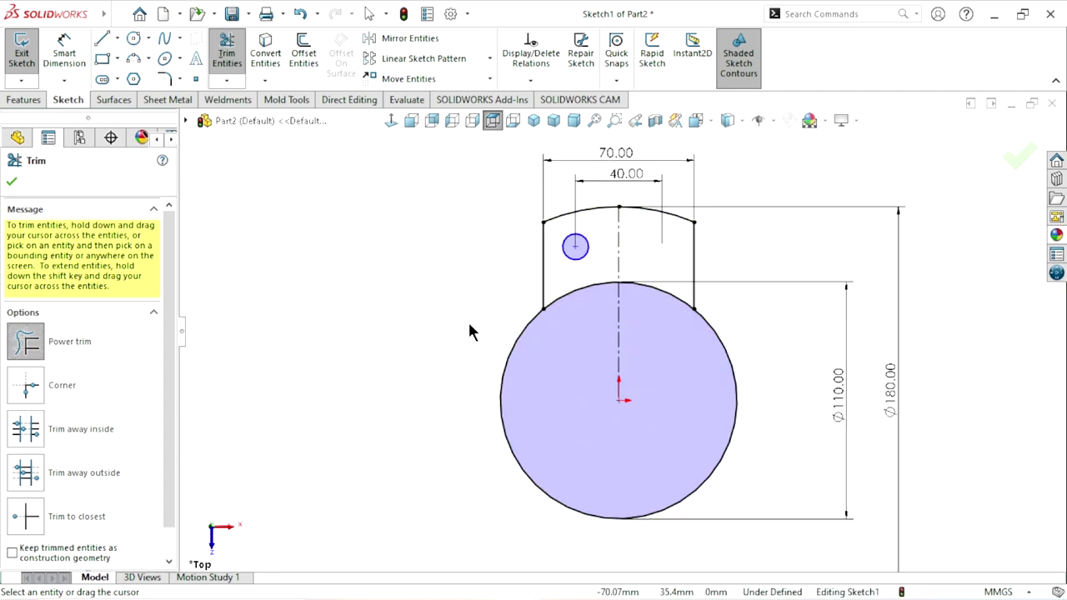
left_click(13, 185)
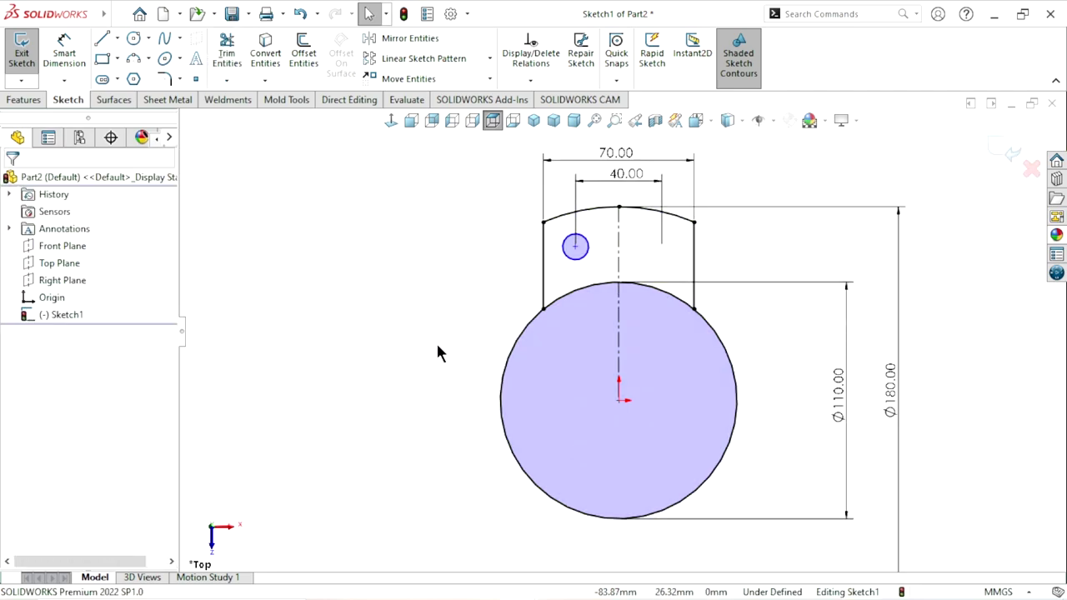
scroll(633, 308, "up", 3)
scroll(672, 306, "down", 2)
scroll(659, 306, "down", 4)
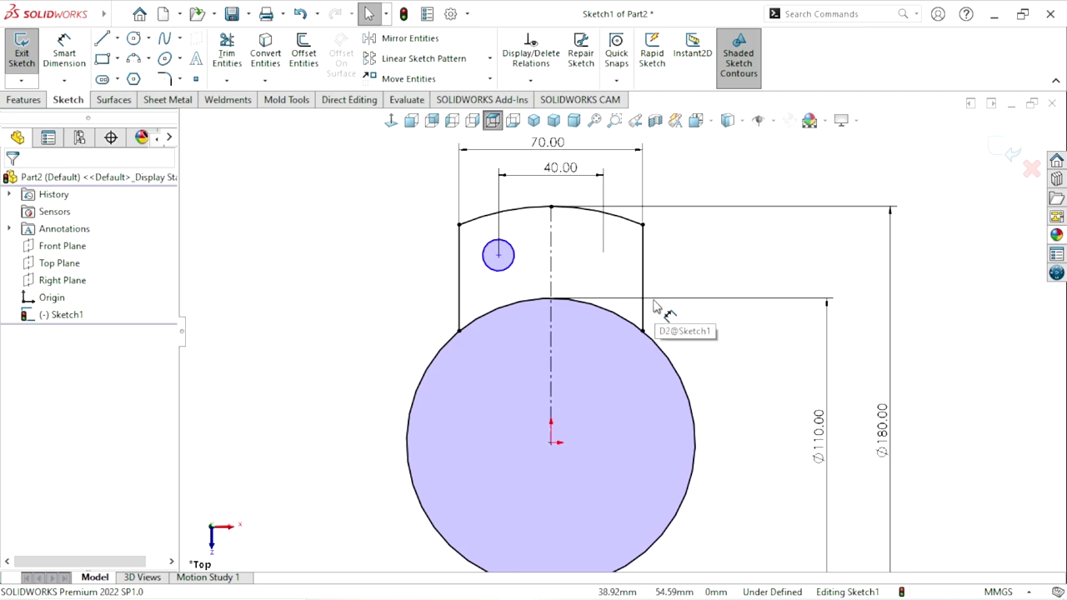
- Round both top corners of the tab with 10 mm sketch fillets
left_click(164, 79)
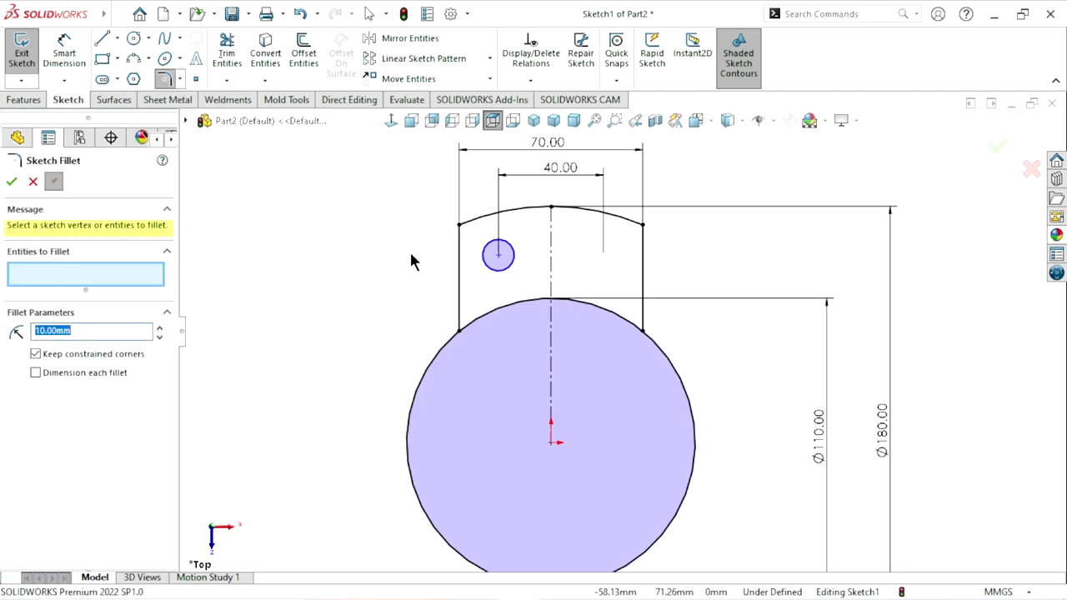
left_click(464, 231)
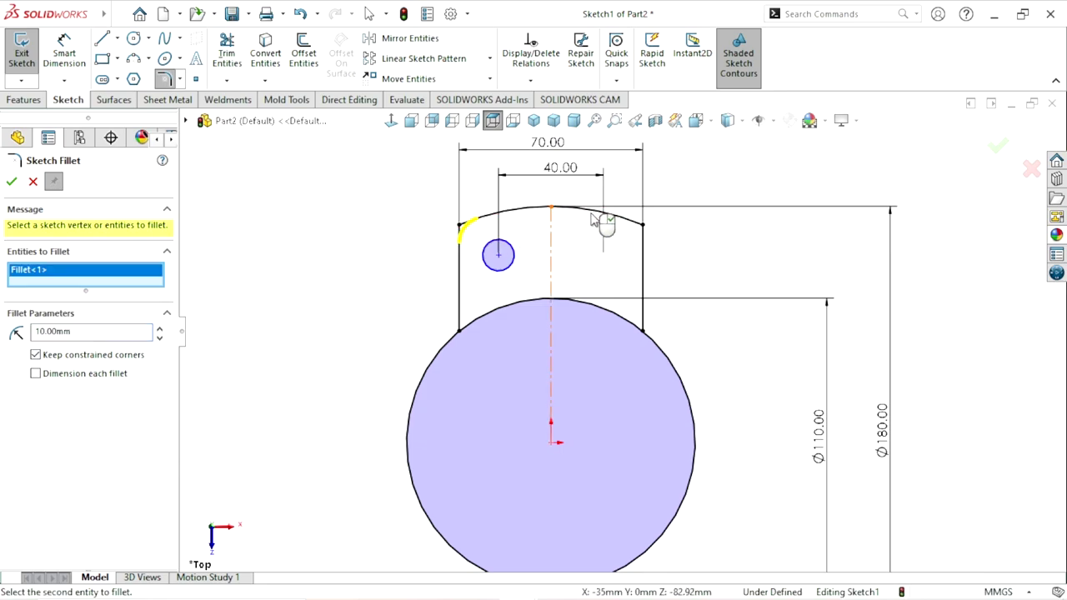
left_click(646, 231)
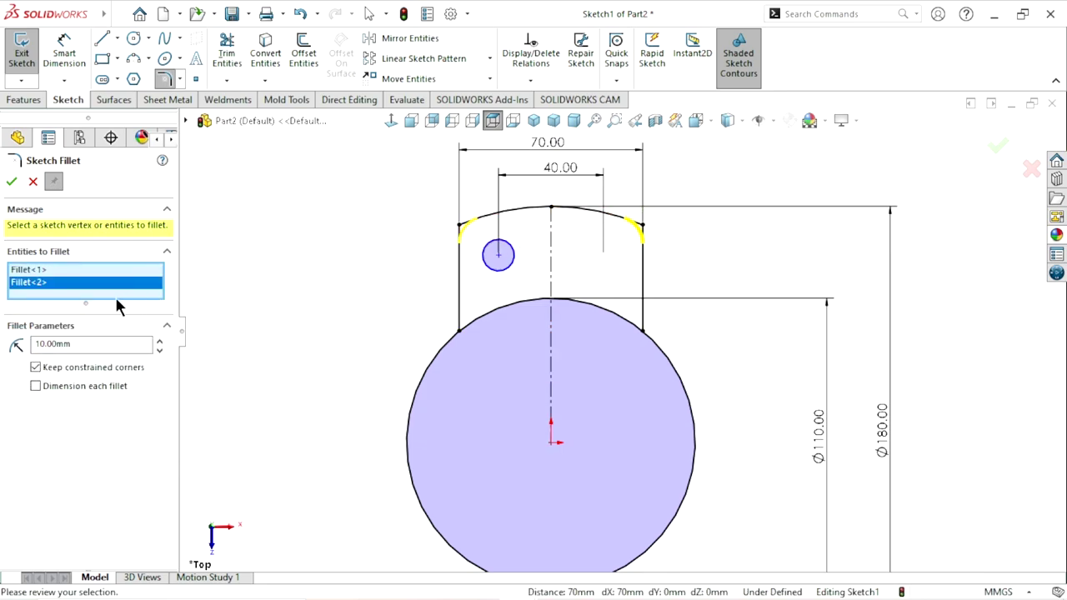
left_click(12, 180)
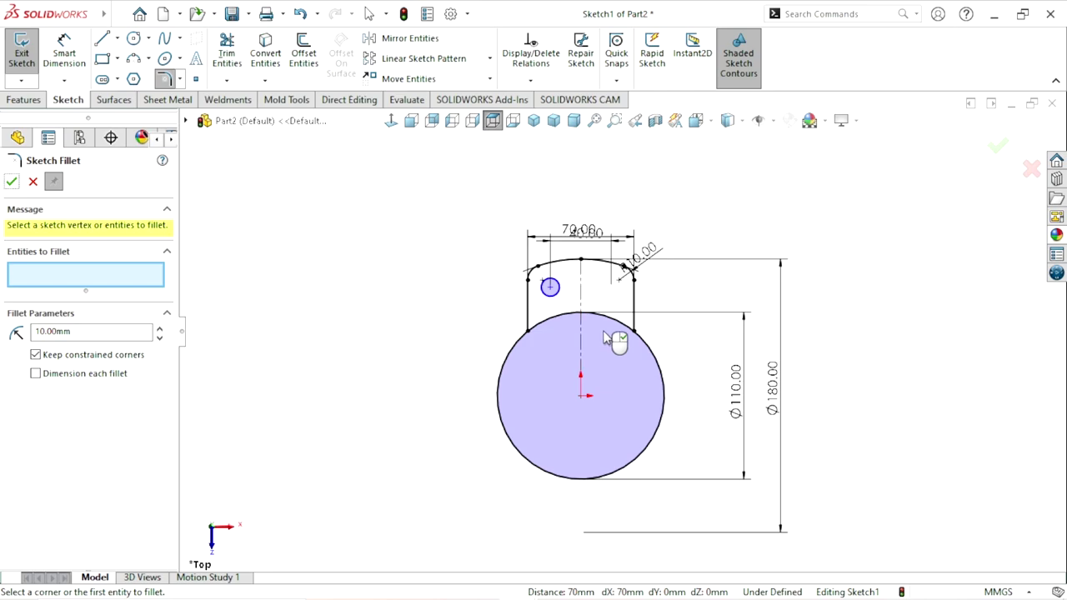
left_click(12, 181)
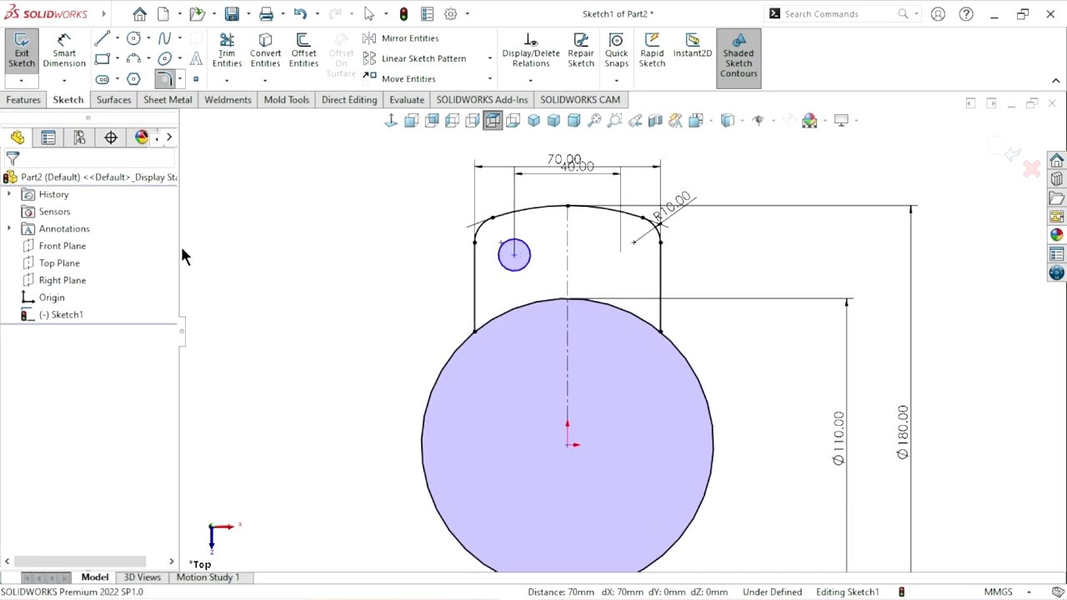
scroll(625, 258, "down", 2)
- Dimension the small circle's centre 15 mm below the fillet end point
left_click(87, 65)
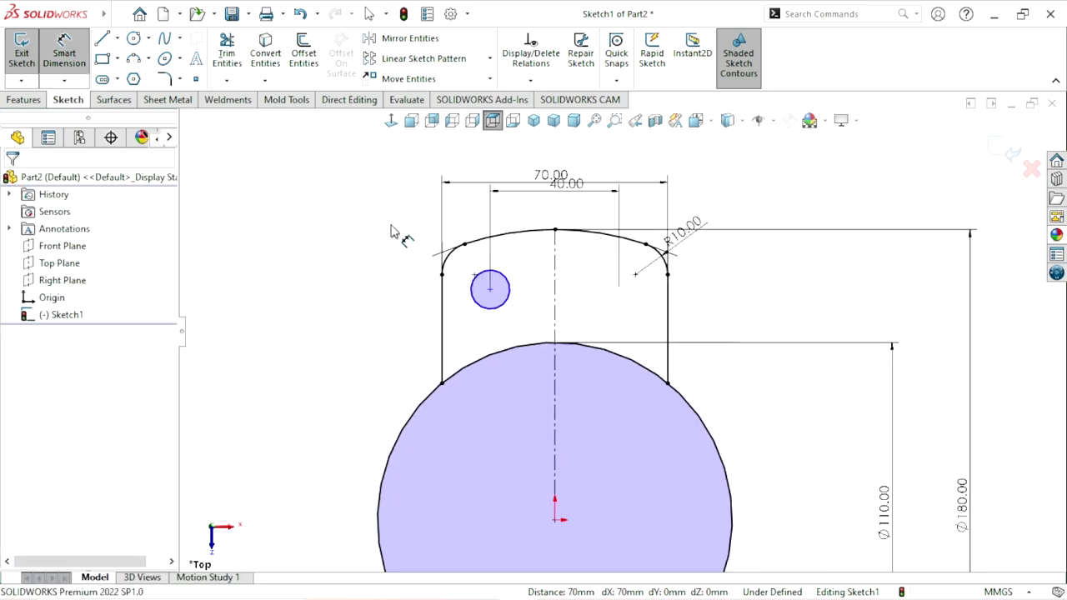
left_click(465, 246)
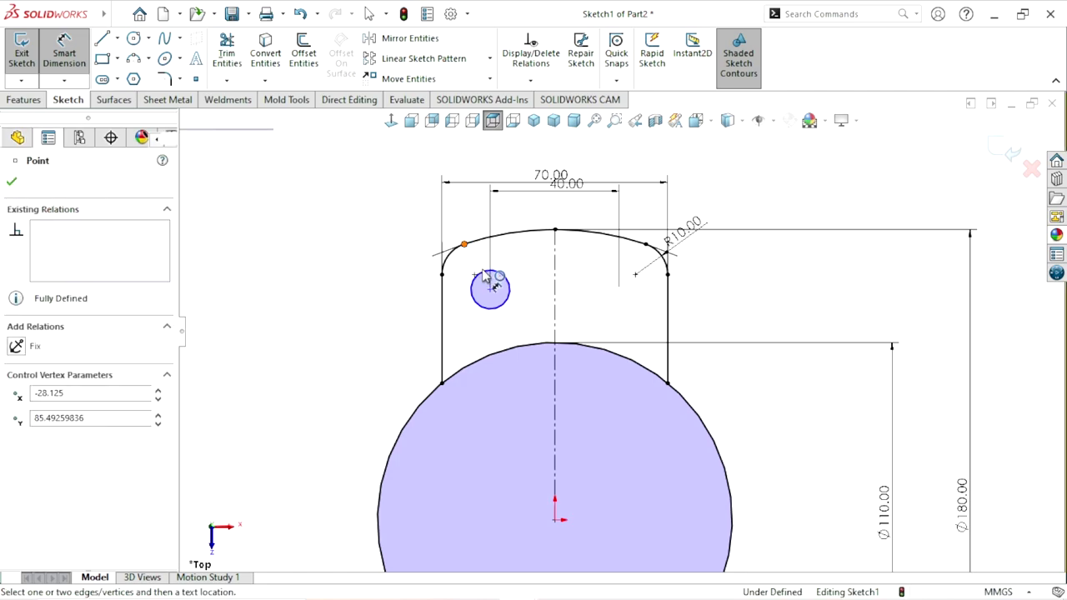
left_click(491, 290)
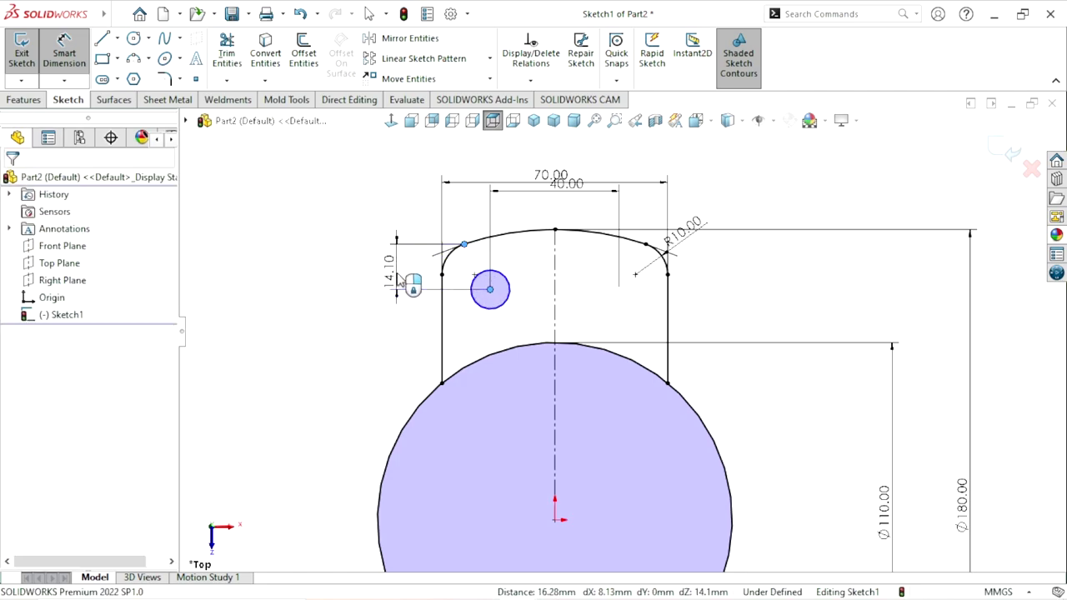
left_click(399, 280)
type("15")
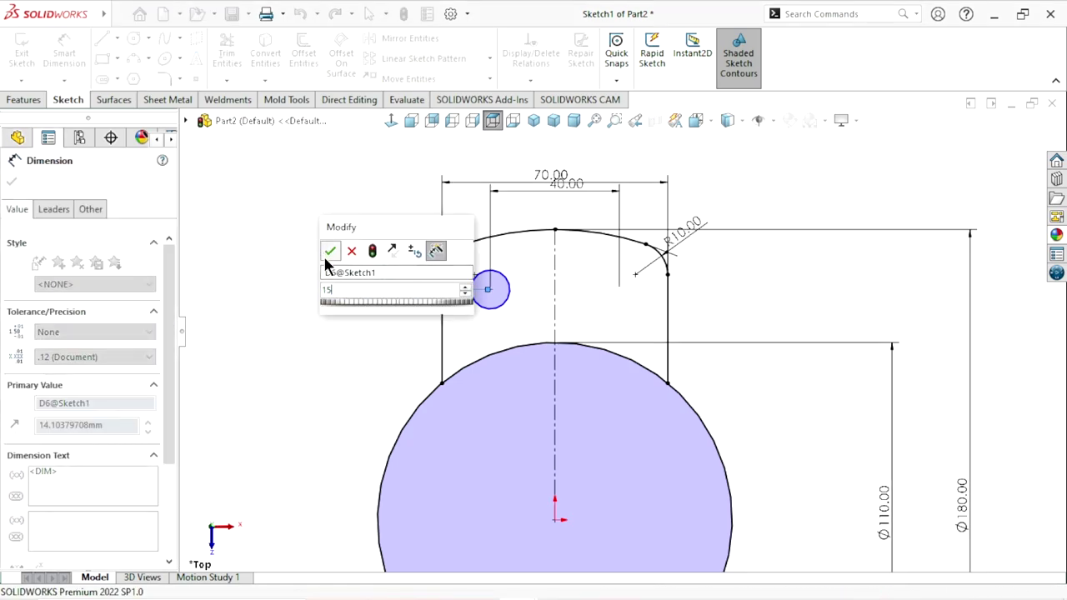
left_click(330, 251)
scroll(658, 312, "up", 3)
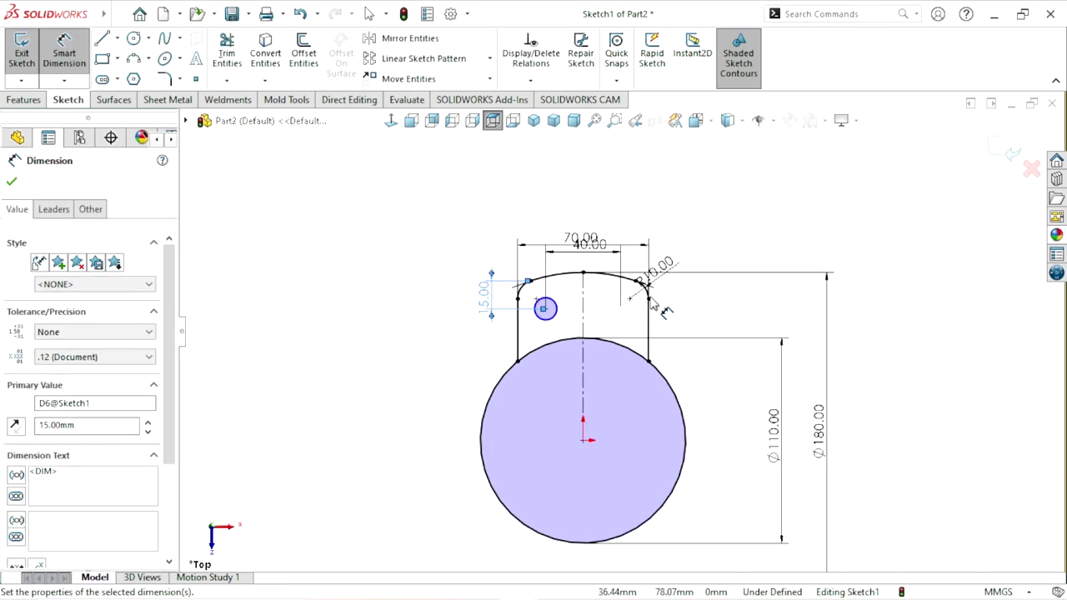
scroll(655, 307, "down", 3)
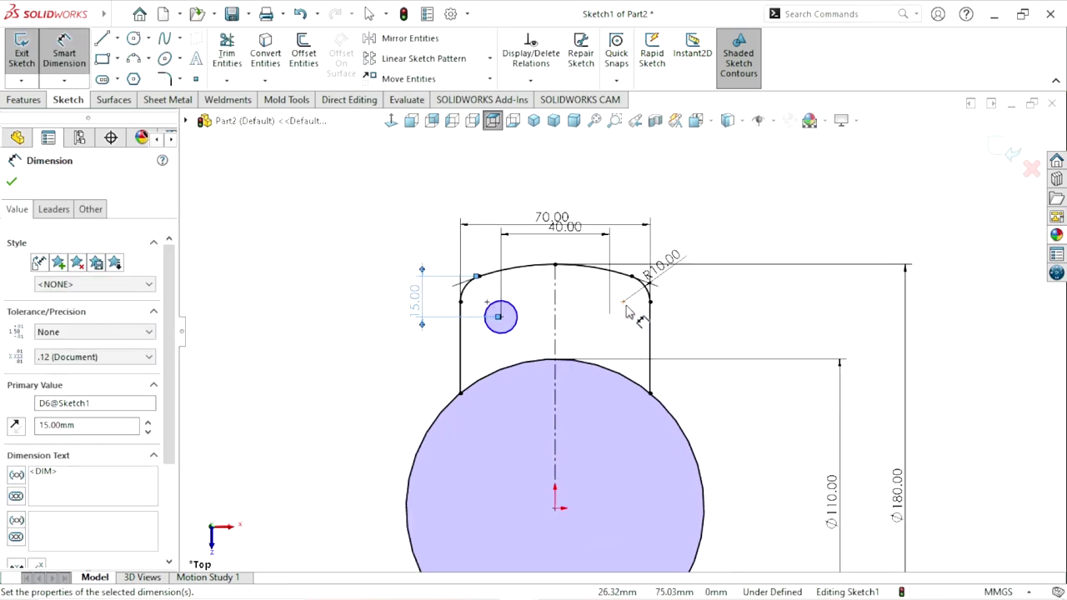
left_click(12, 182)
- Mirror the small circle about the vertical centreline and move the R10.00 label clear
left_click(434, 37)
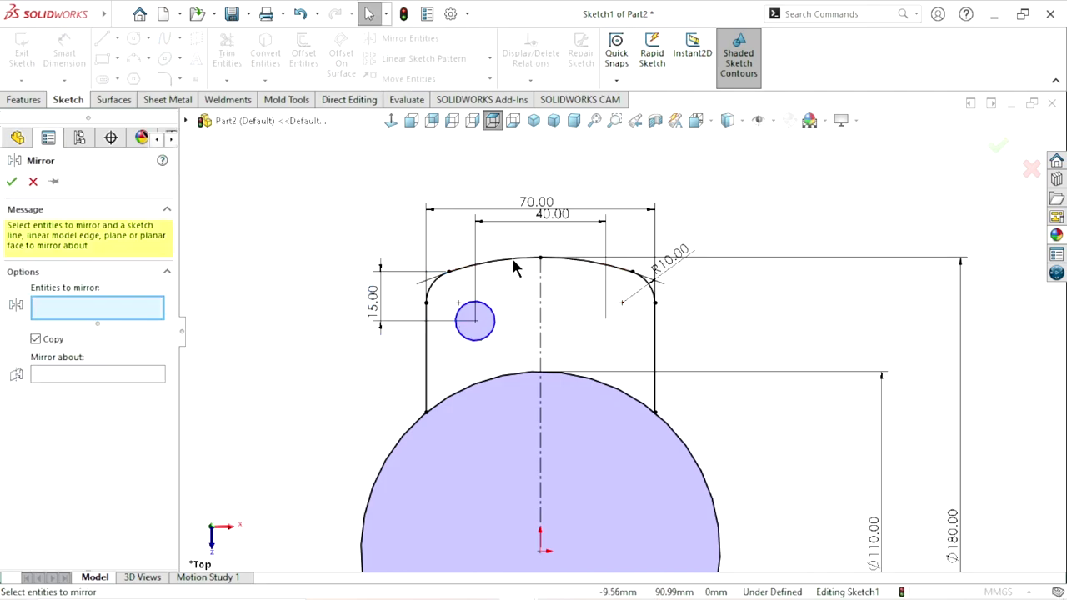
left_click(493, 320)
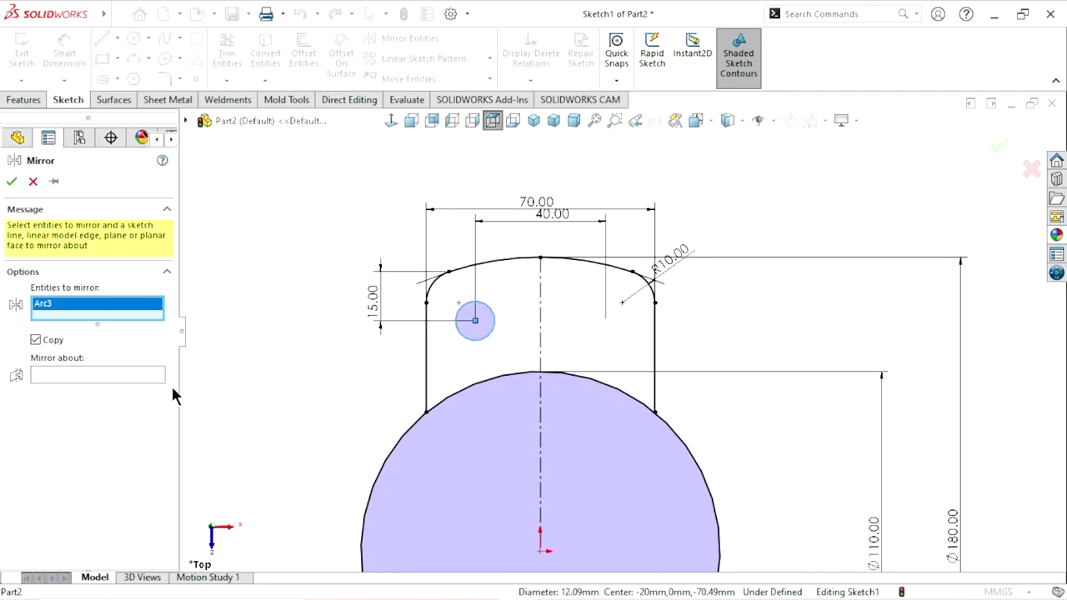
left_click(56, 374)
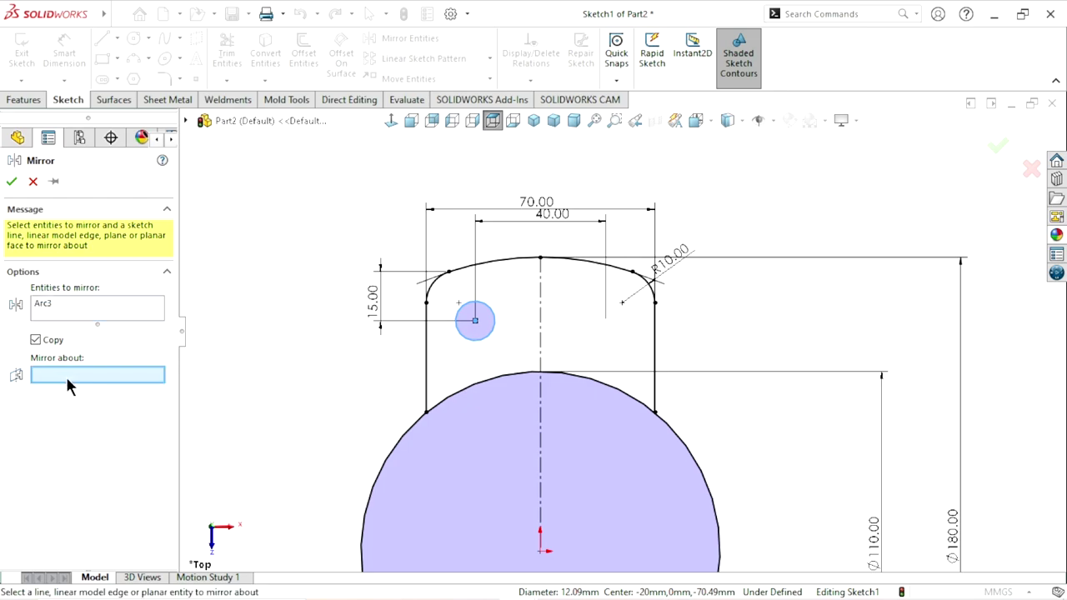
left_click(541, 329)
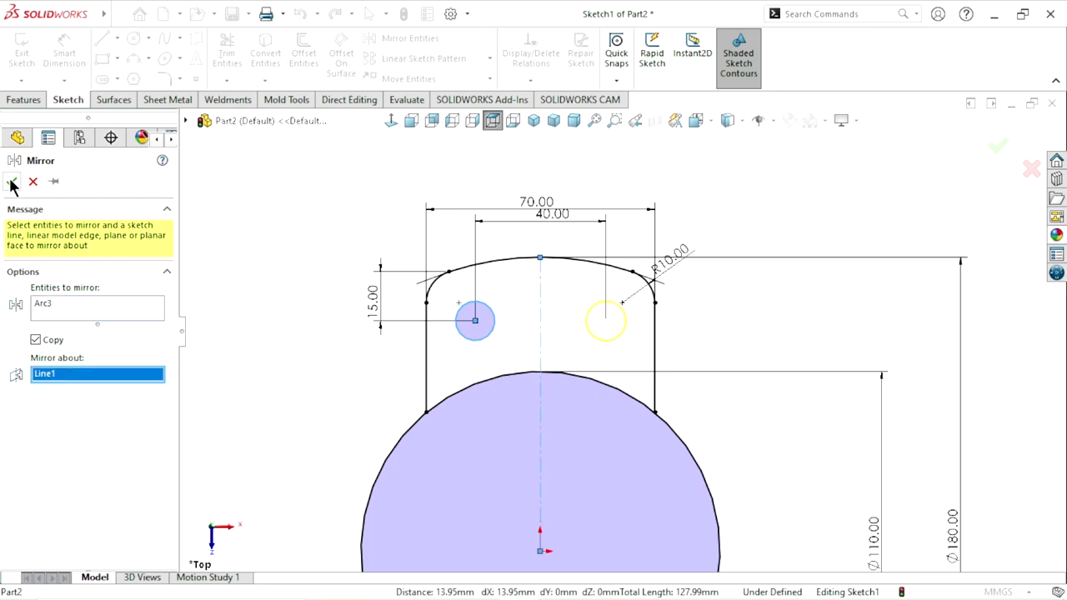
key("Return")
scroll(633, 358, "up", 4)
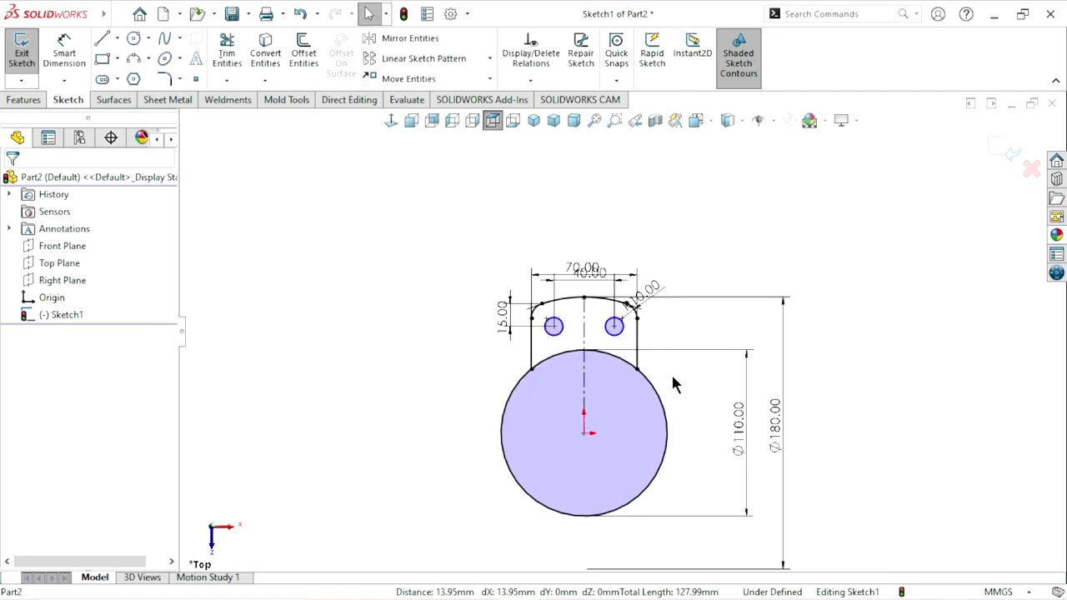
scroll(671, 372, "down", 2)
left_click_drag(614, 255, 683, 207)
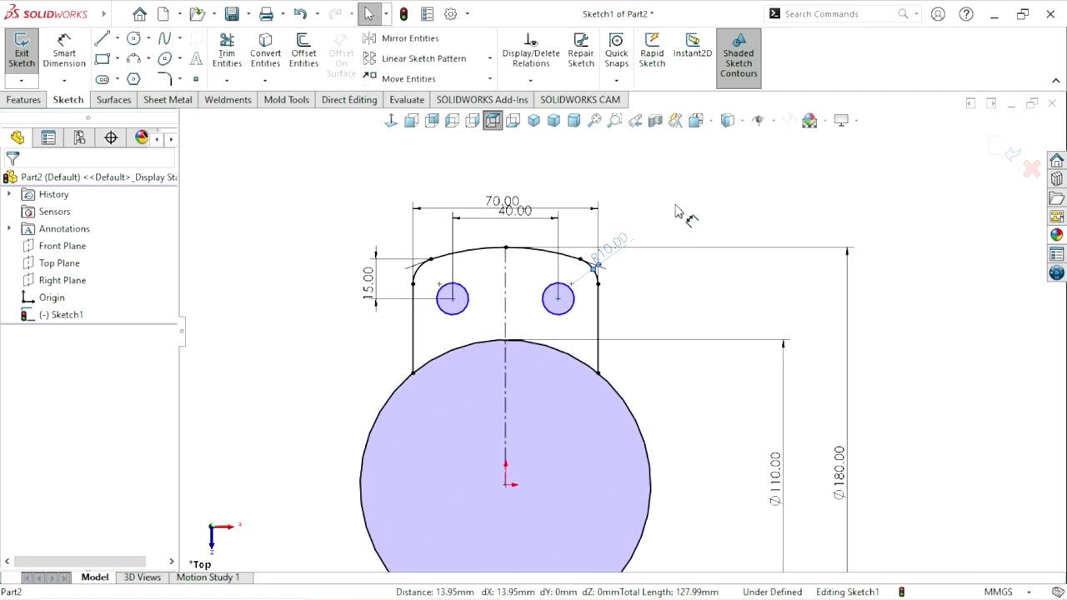
- Set the left bolt hole's diameter to 12.5 mm
left_click(64, 51)
left_click(451, 290)
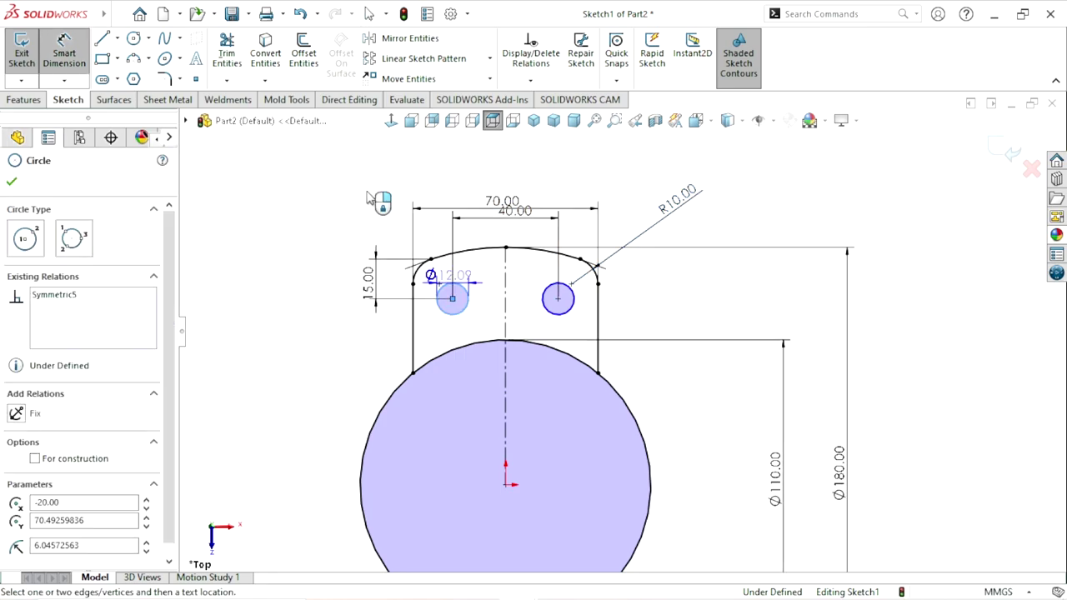
left_click(361, 204)
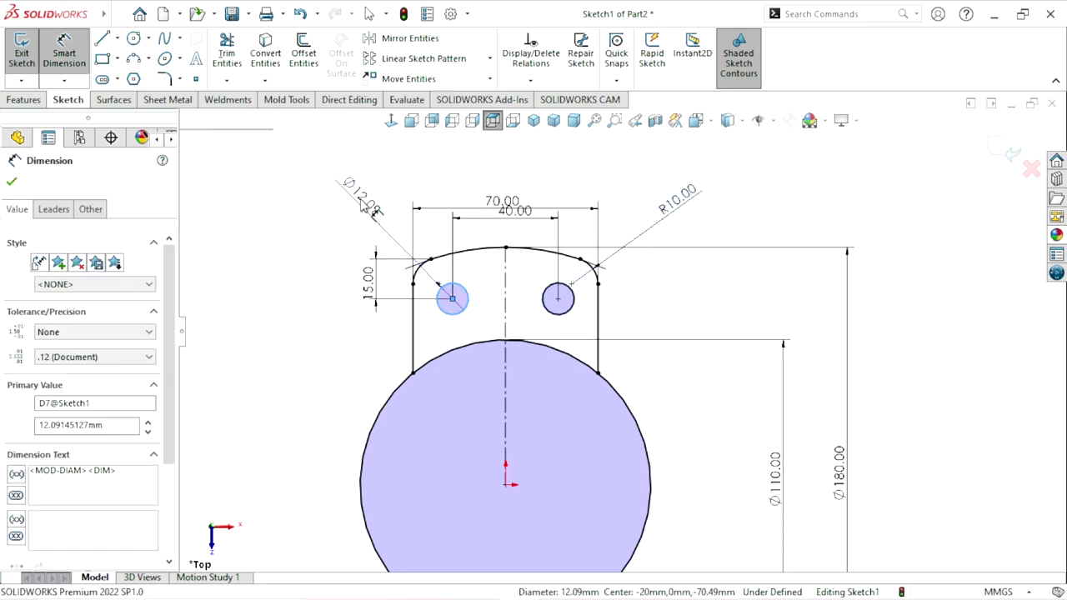
type("12.5")
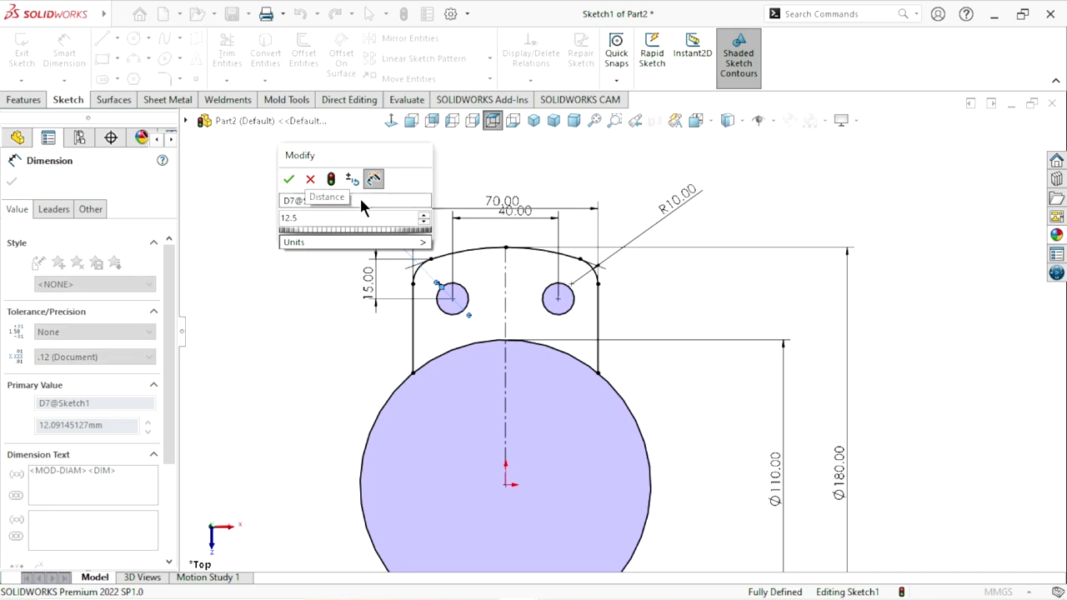
key("Return")
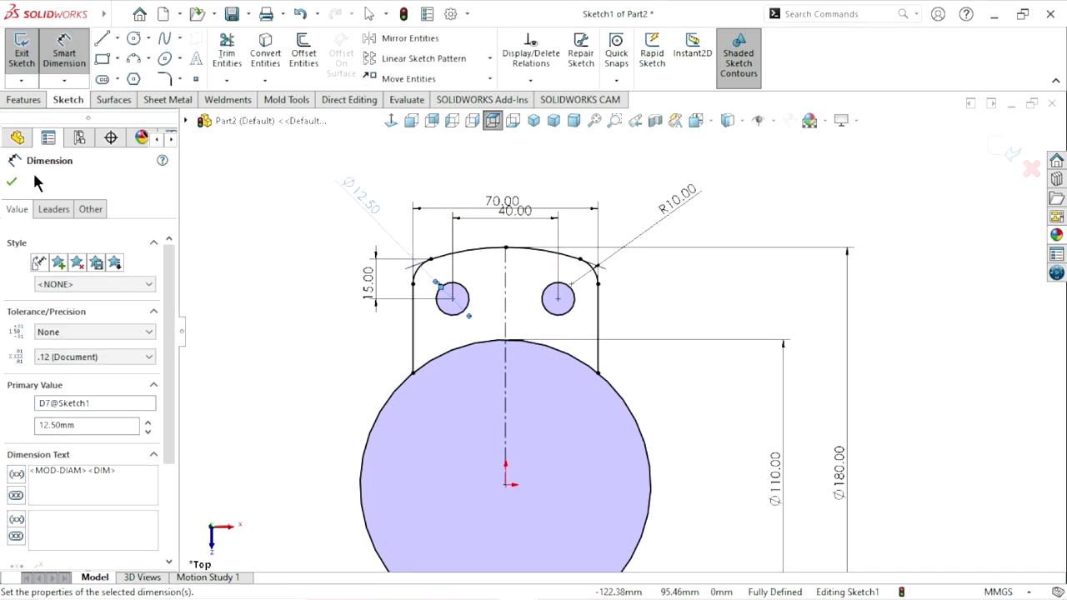
left_click(12, 181)
key("f")
scroll(582, 330, "down", 4)
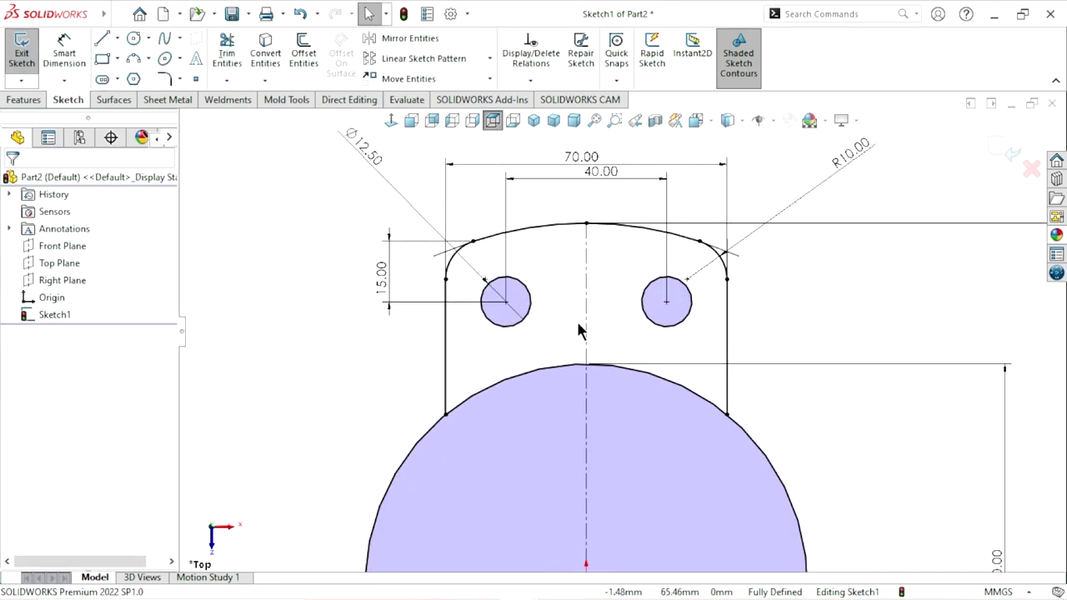
scroll(582, 329, "up", 2)
- Drag the 40.00 dimension off the 70.00 one to sit just below it
left_click_drag(605, 211, 633, 185)
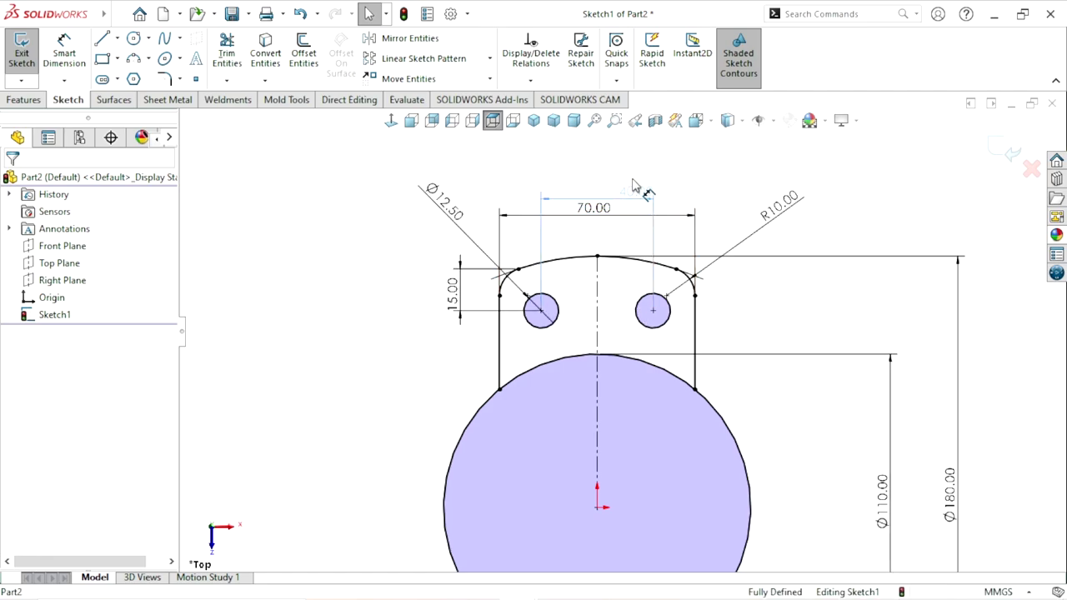
left_click_drag(602, 236, 609, 187)
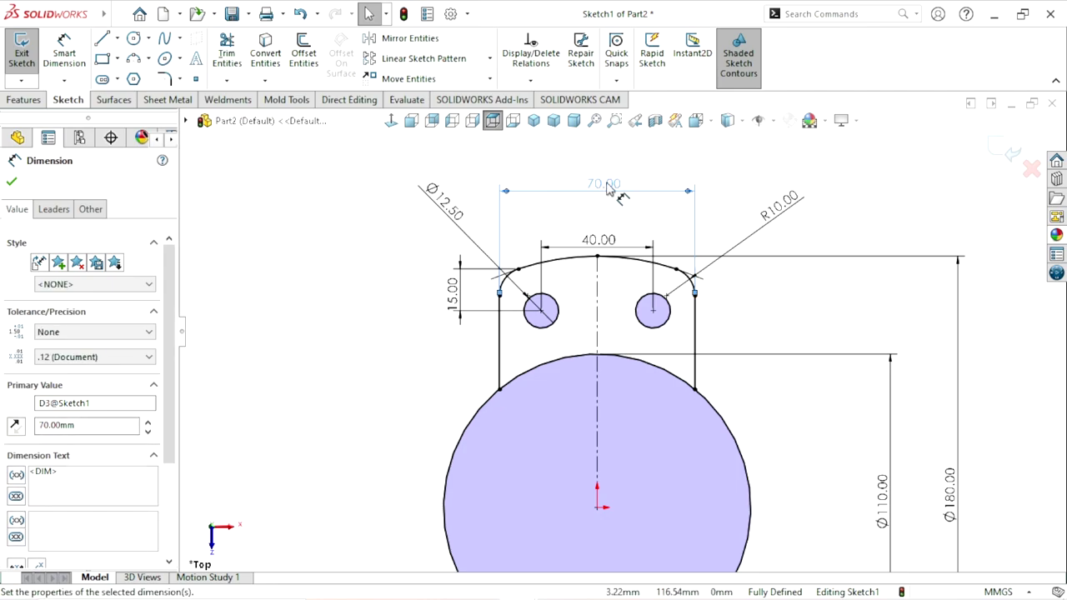
scroll(539, 453, "up", 2)
scroll(608, 489, "up", 2)
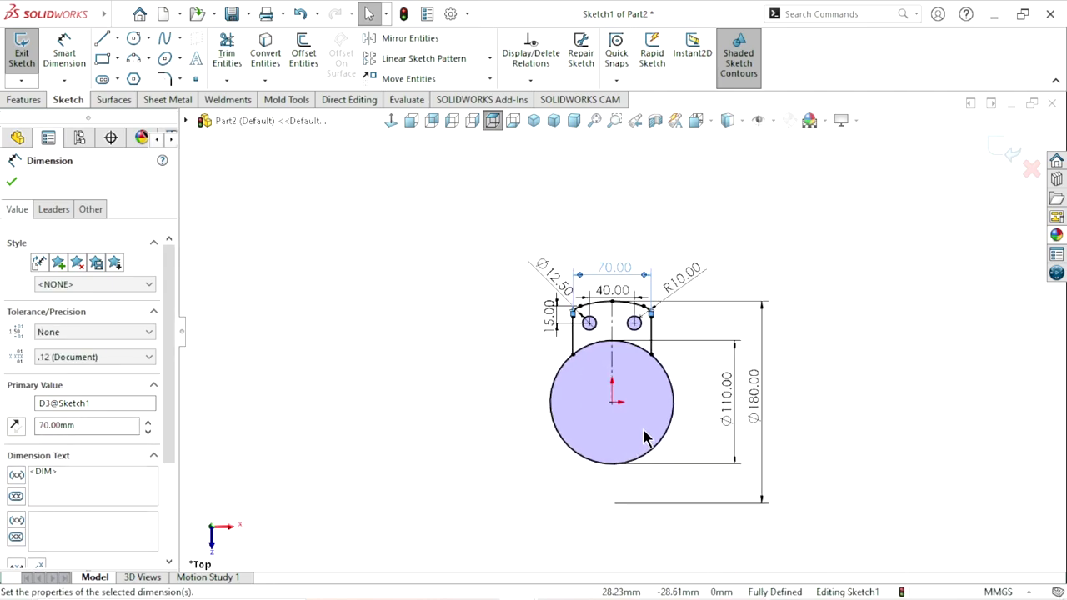
scroll(643, 436, "down", 1)
scroll(667, 357, "down", 2)
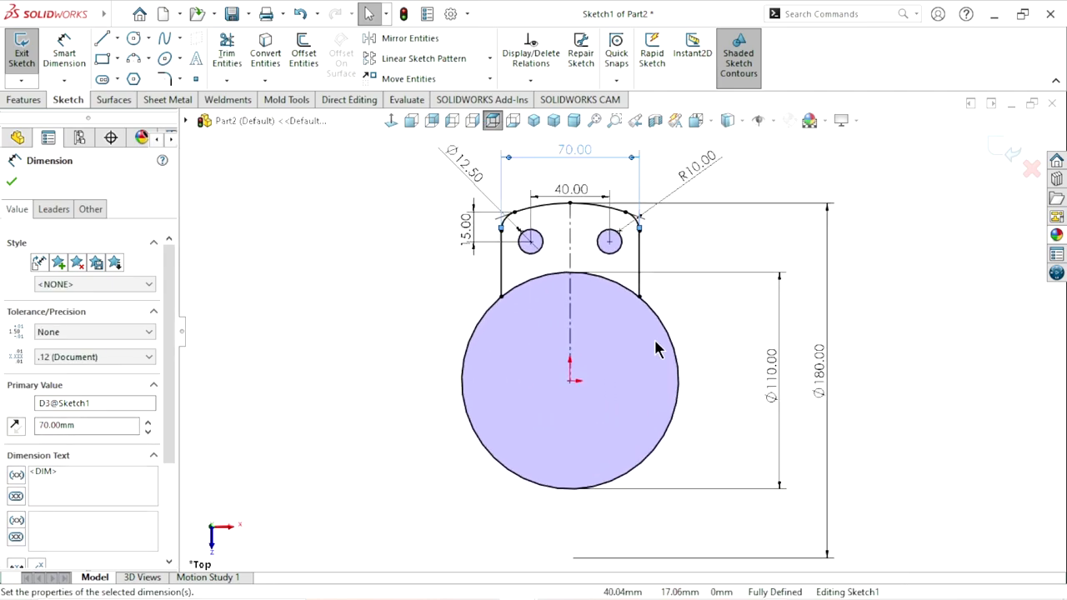
scroll(653, 333, "up", 1)
scroll(653, 271, "down", 1)
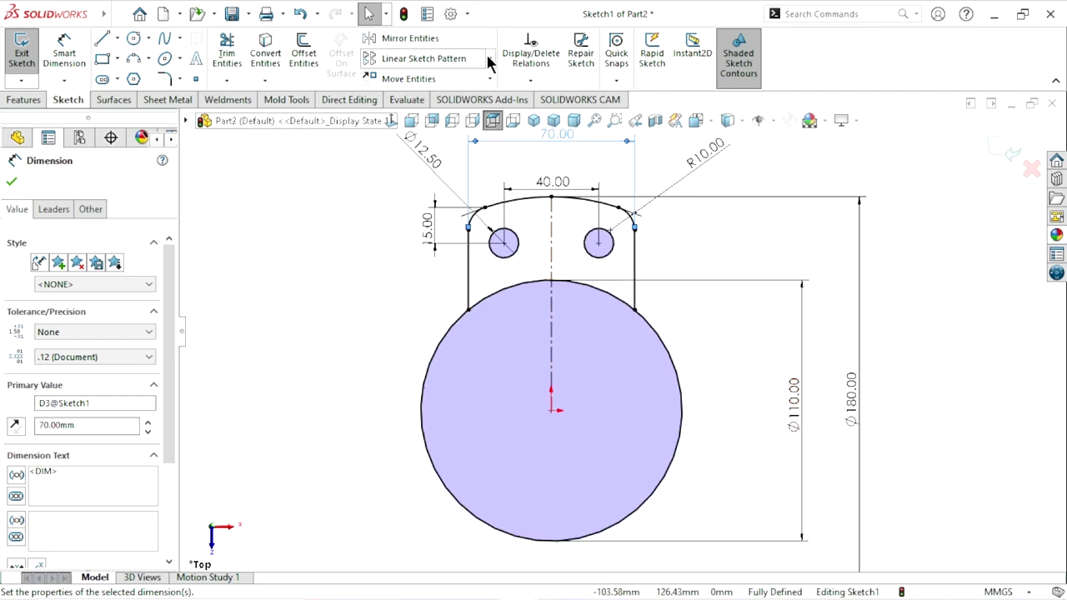
left_click(490, 58)
- Start a circular sketch pattern centred on the large circle with 3 instances, removing the big circle from the entities
left_click(461, 97)
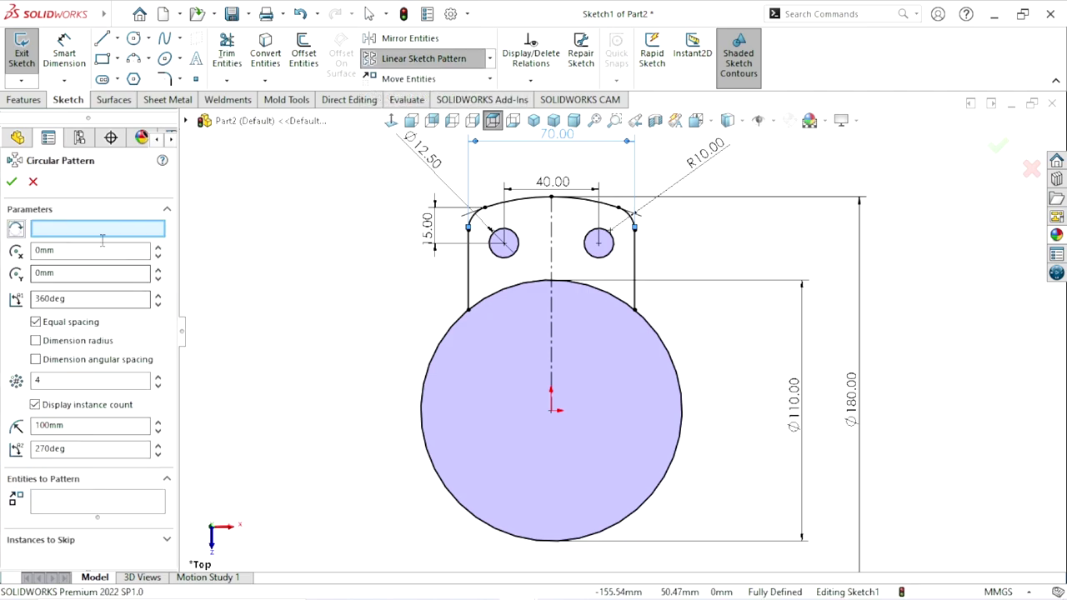
left_click(53, 232)
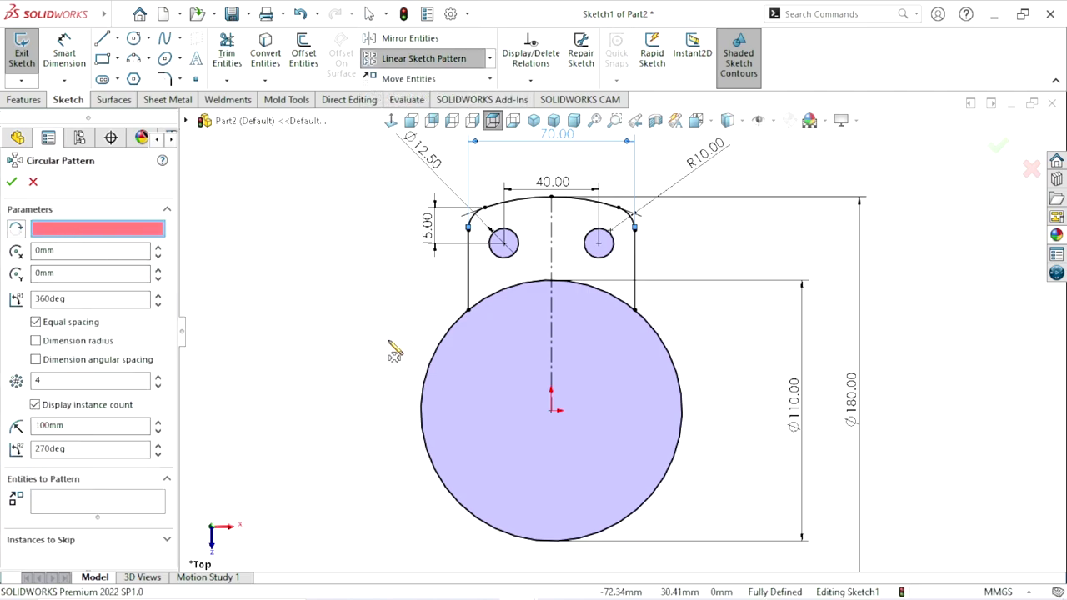
left_click(429, 368)
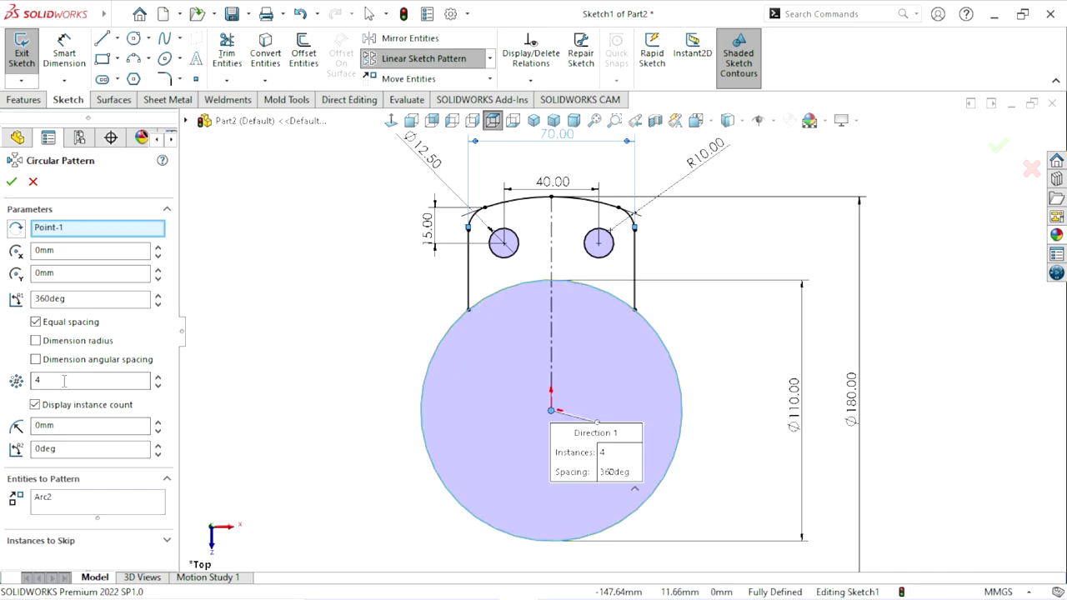
left_click(159, 384)
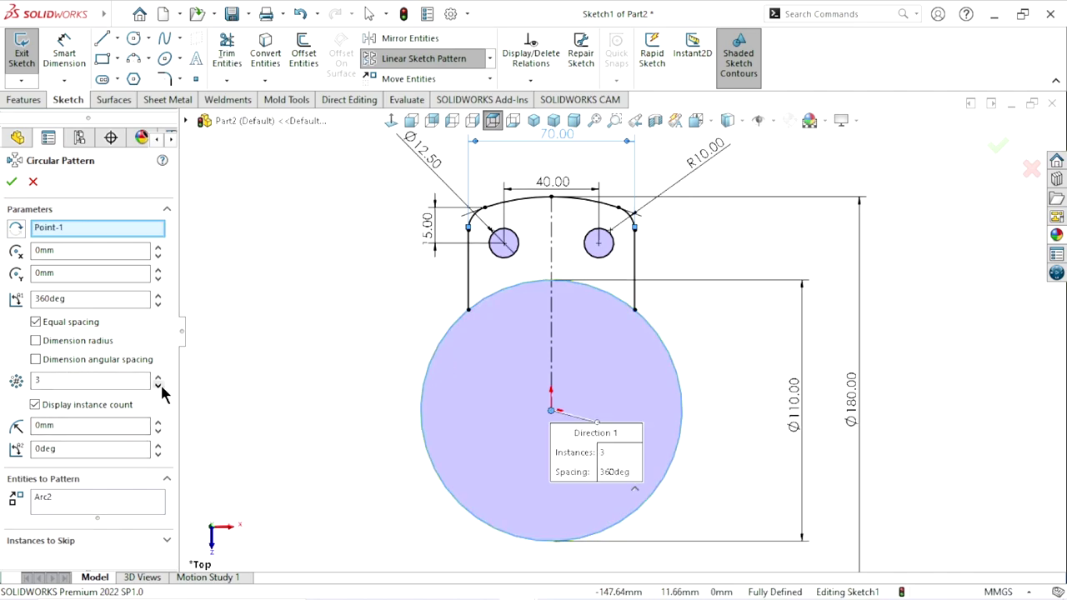
left_click(75, 499)
right_click(80, 500)
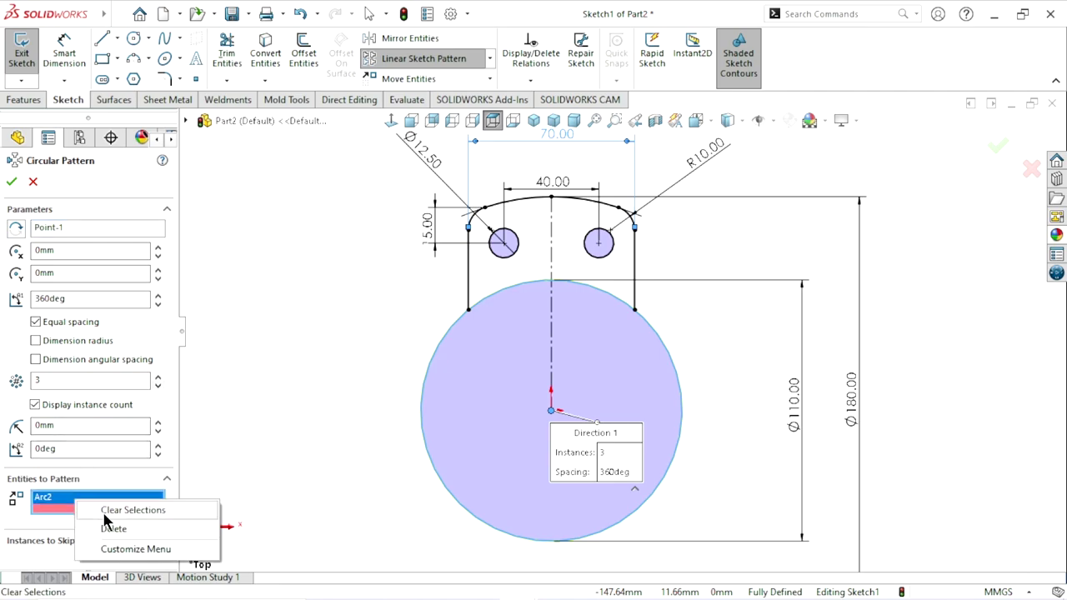
left_click(75, 509)
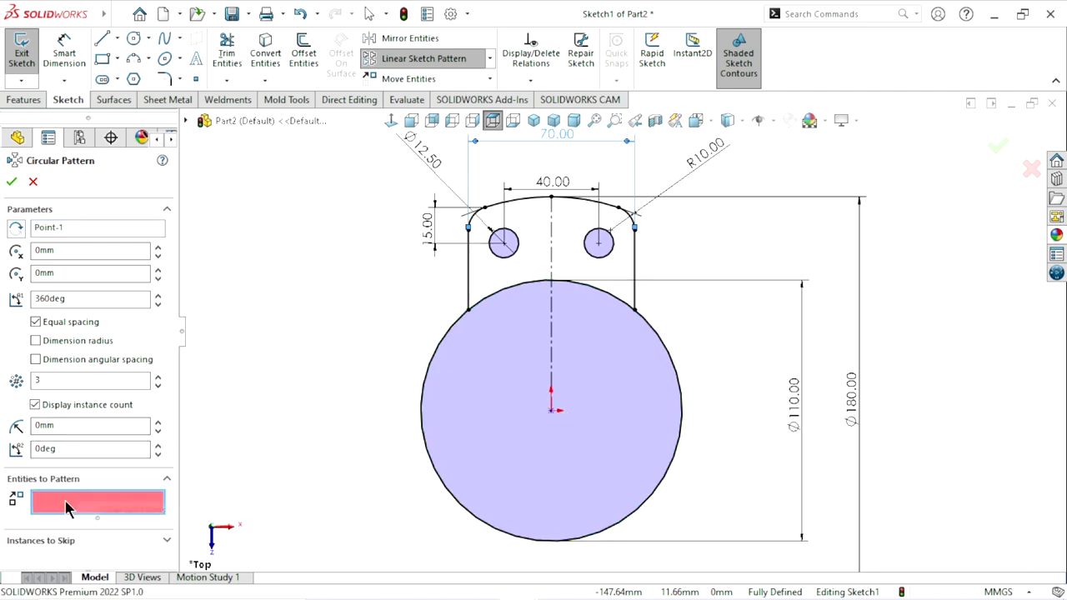
- Add the lug's two lines, three arcs and bolt hole circles to the pattern and confirm it
left_click(469, 267)
left_click(472, 219)
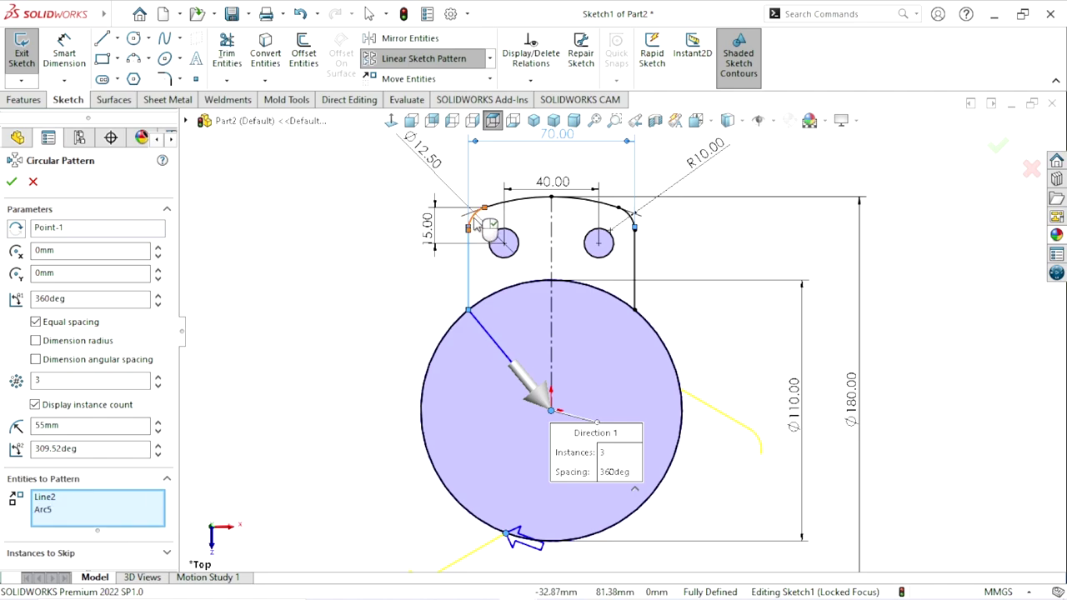
left_click(527, 200)
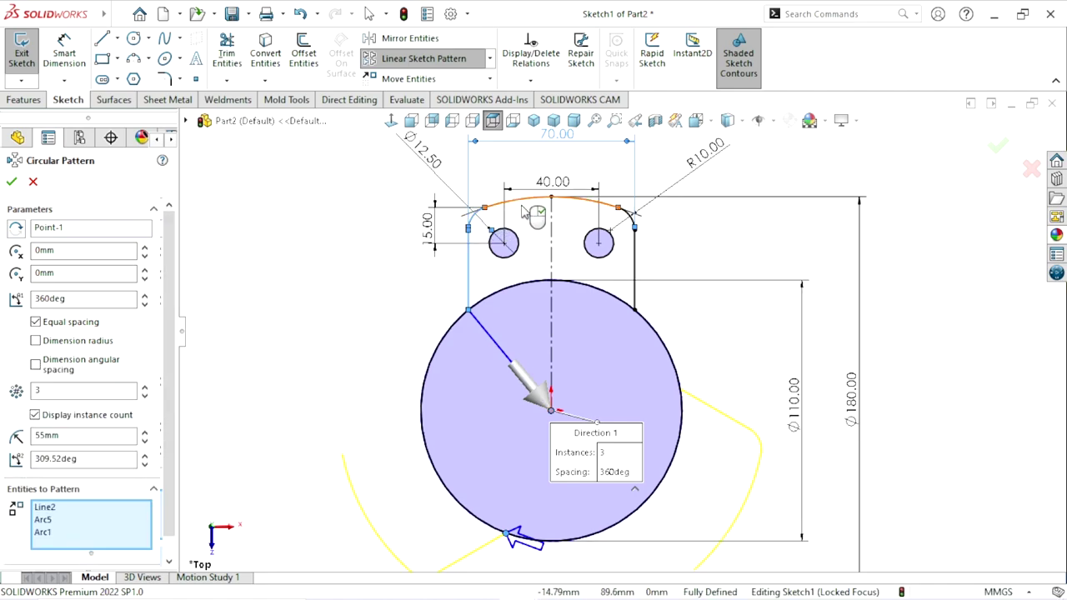
left_click(630, 218)
left_click(634, 265)
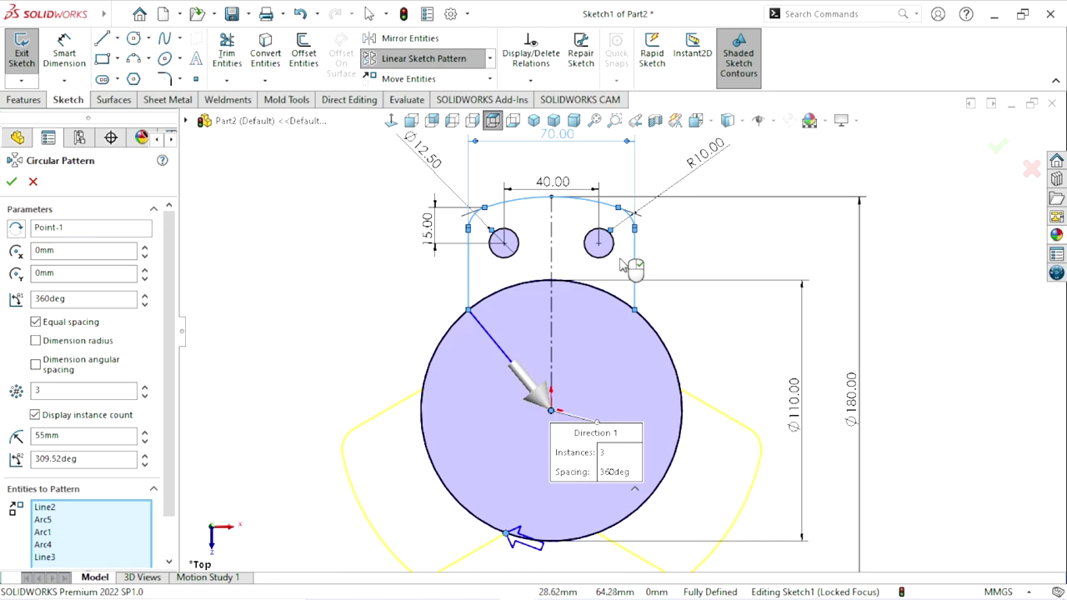
left_click(610, 254)
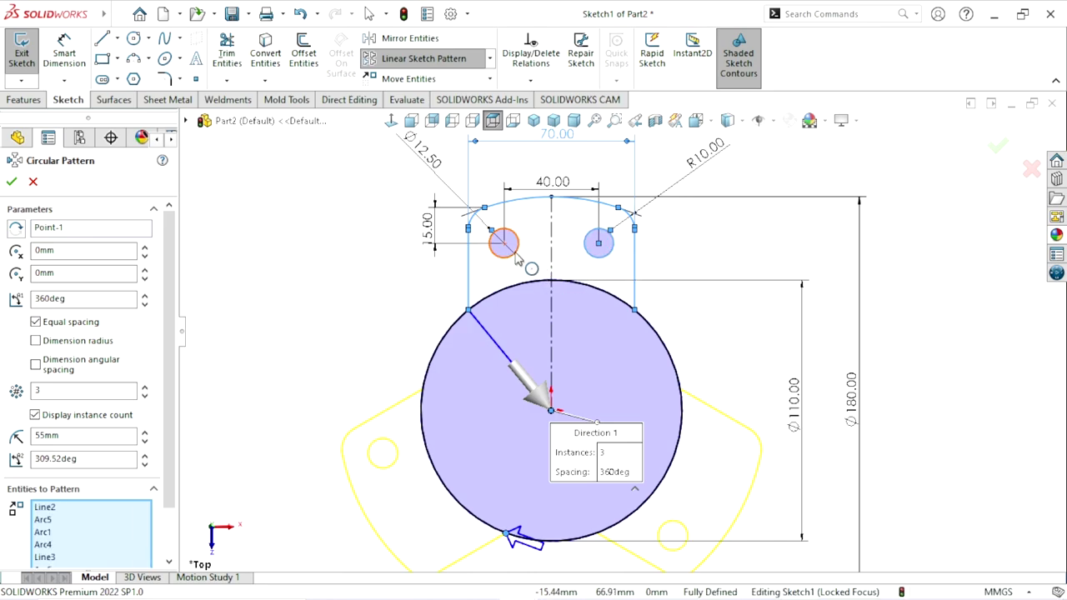
scroll(638, 404, "up", 3)
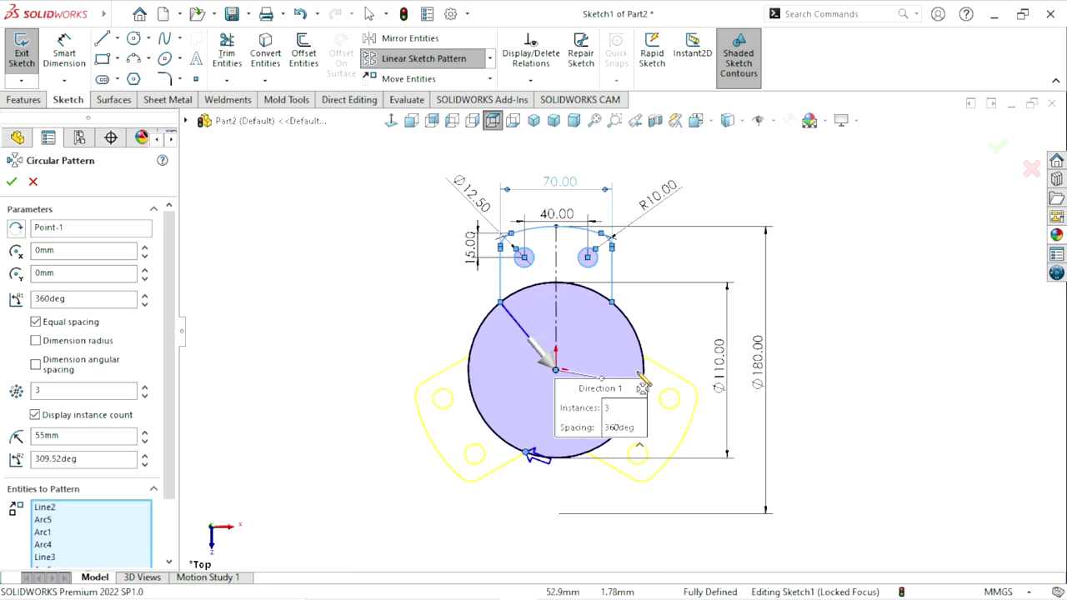
scroll(643, 386, "down", 1)
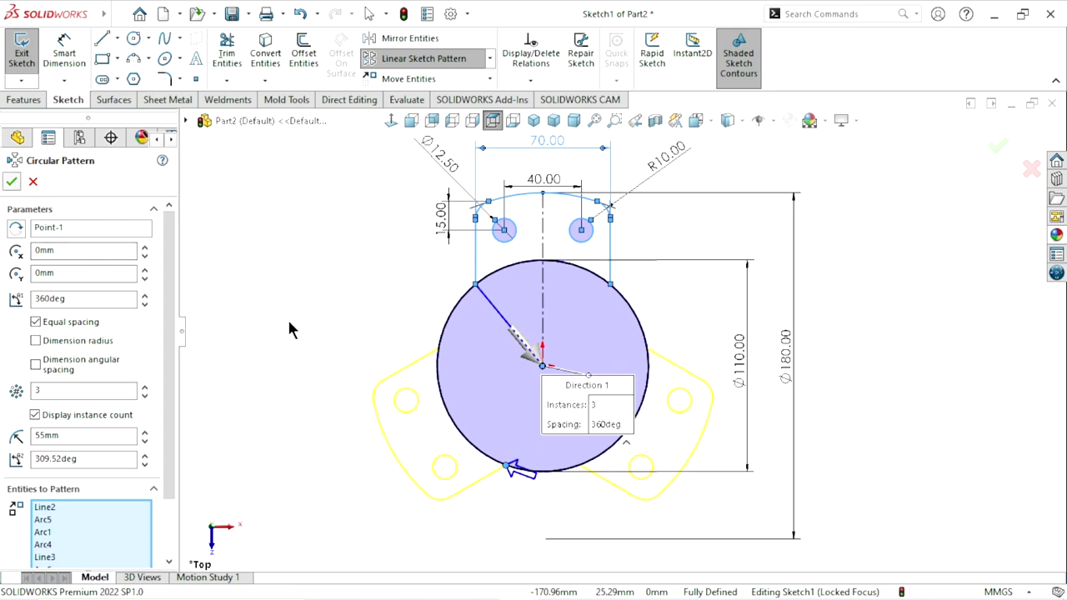
key("Return")
scroll(648, 317, "up", 2)
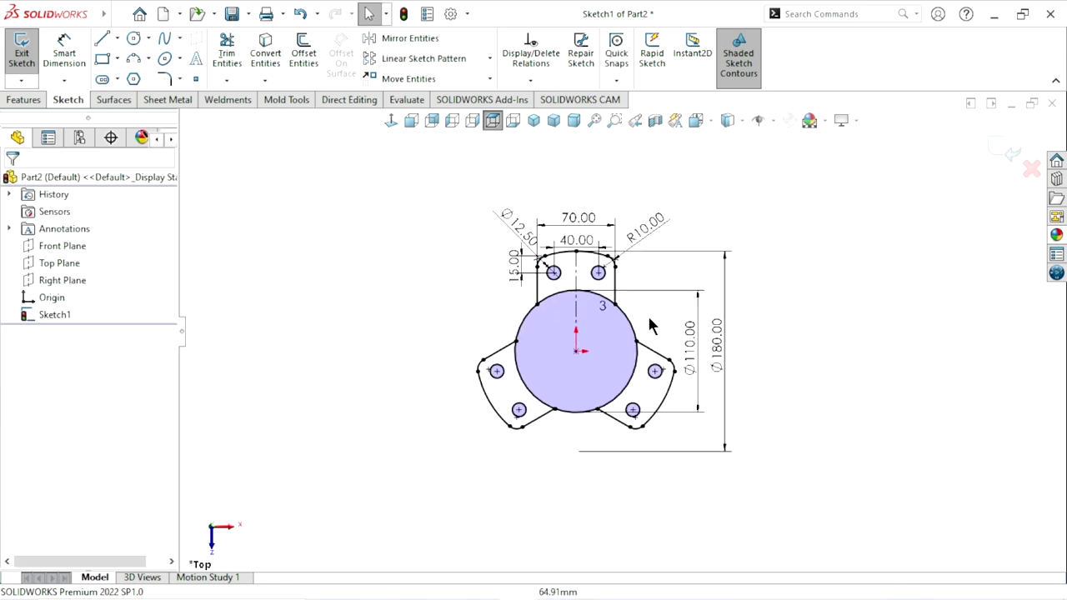
scroll(647, 319, "down", 3)
scroll(573, 365, "up", 2)
scroll(631, 410, "down", 2)
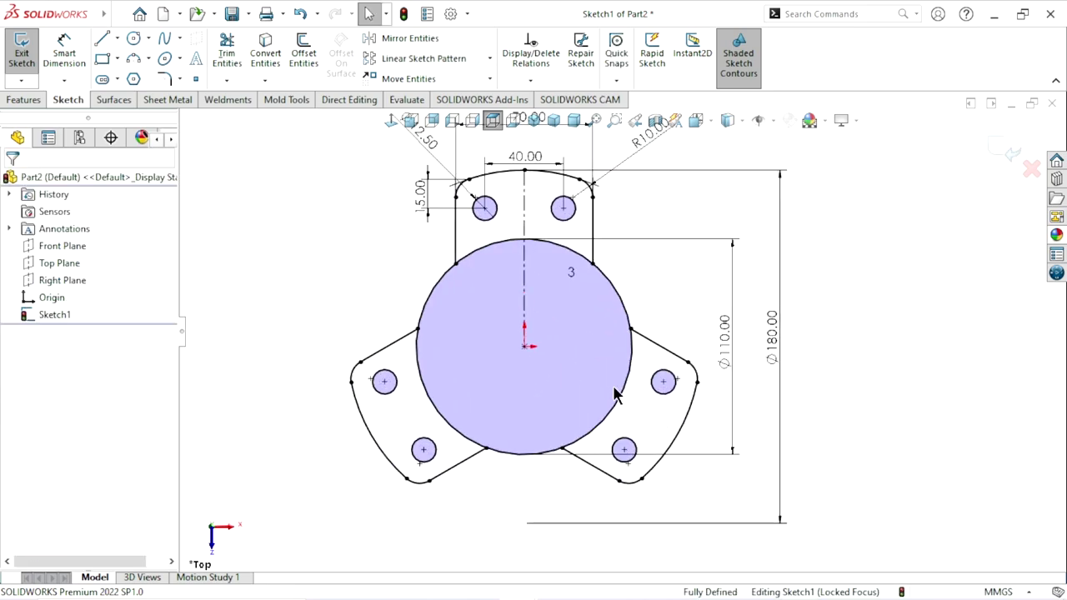
scroll(543, 370, "up", 1)
scroll(564, 317, "down", 1)
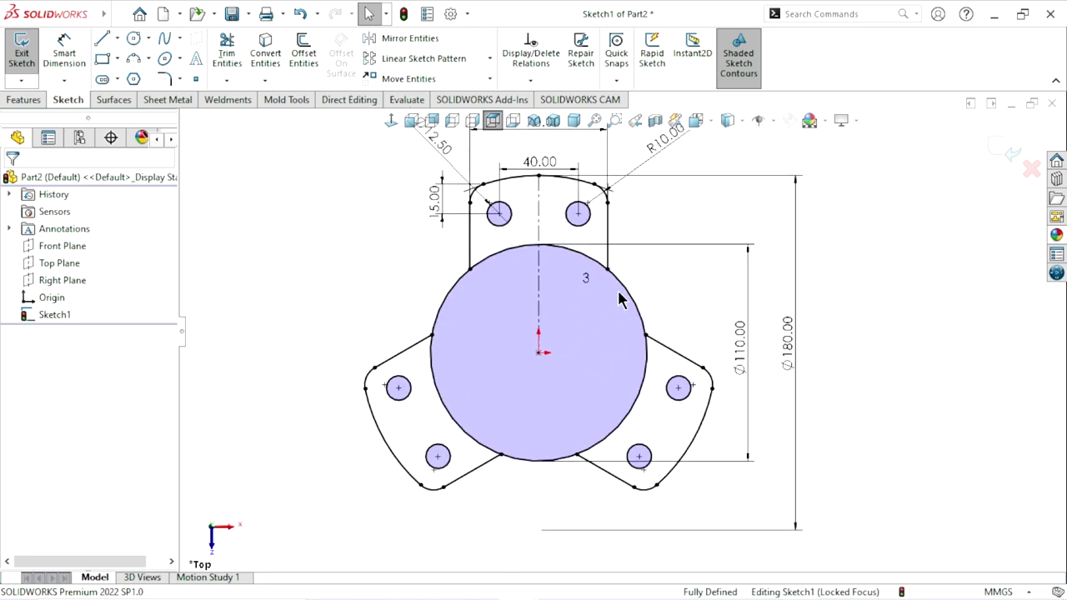
- Power-trim the Ø110 circle's arcs inside the three lugs
left_click(223, 62)
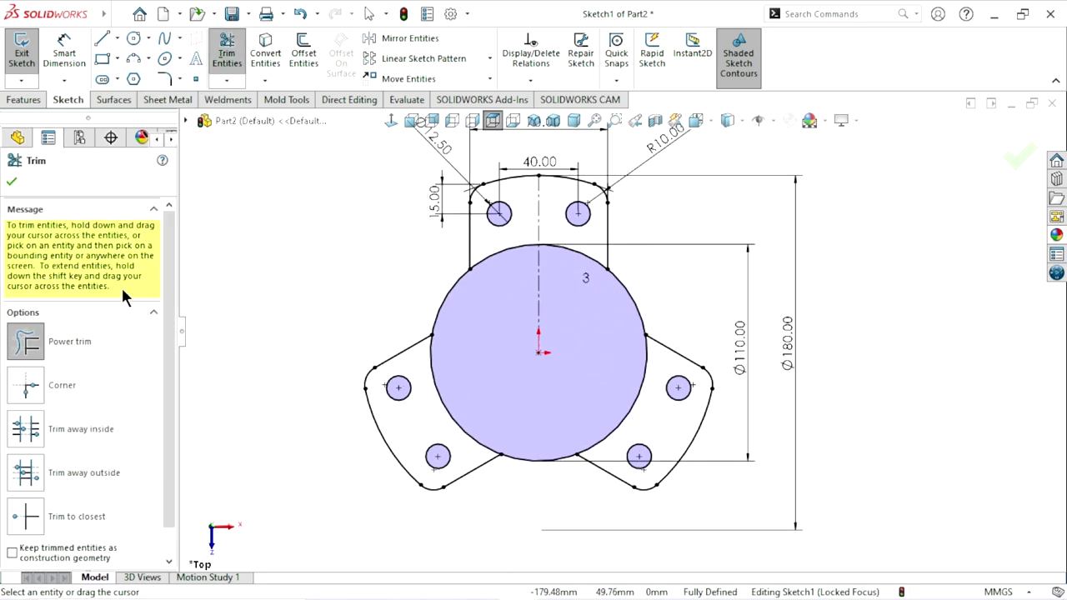
left_click(38, 348)
mouse_move(492, 372)
left_mouse_down()
mouse_move(625, 417)
mouse_move(493, 243)
left_mouse_up()
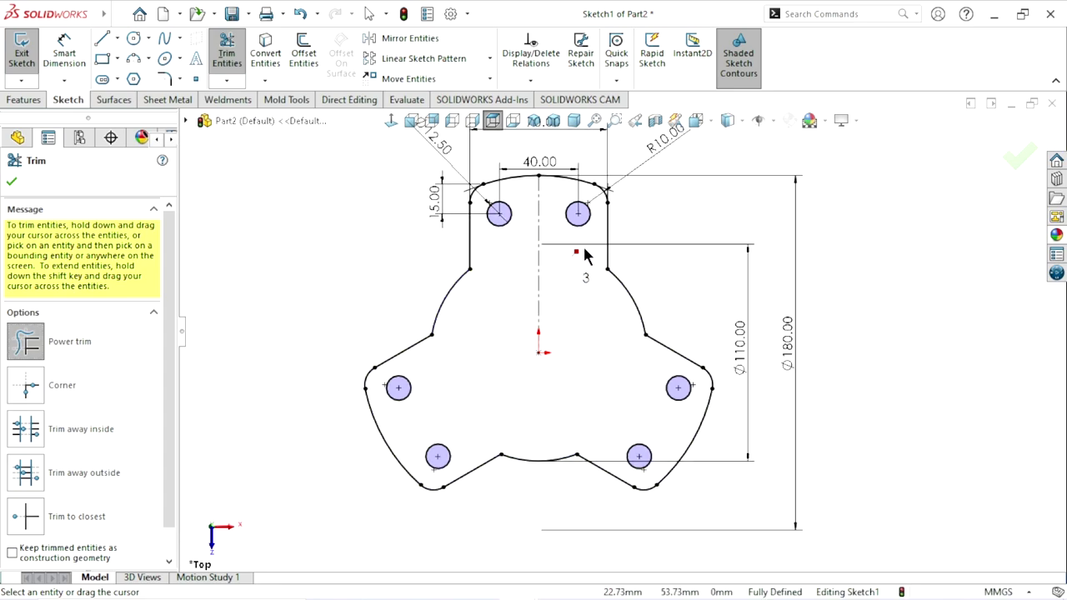
left_click_drag(585, 254, 584, 259)
left_click(12, 180)
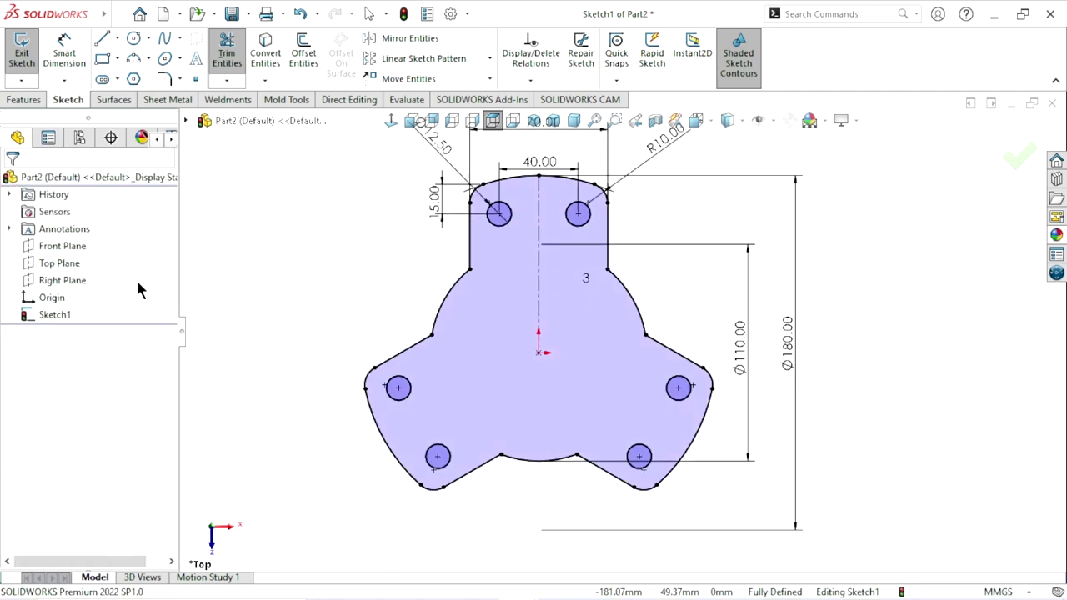
scroll(611, 381, "up", 5)
scroll(627, 378, "down", 4)
scroll(627, 377, "down", 1)
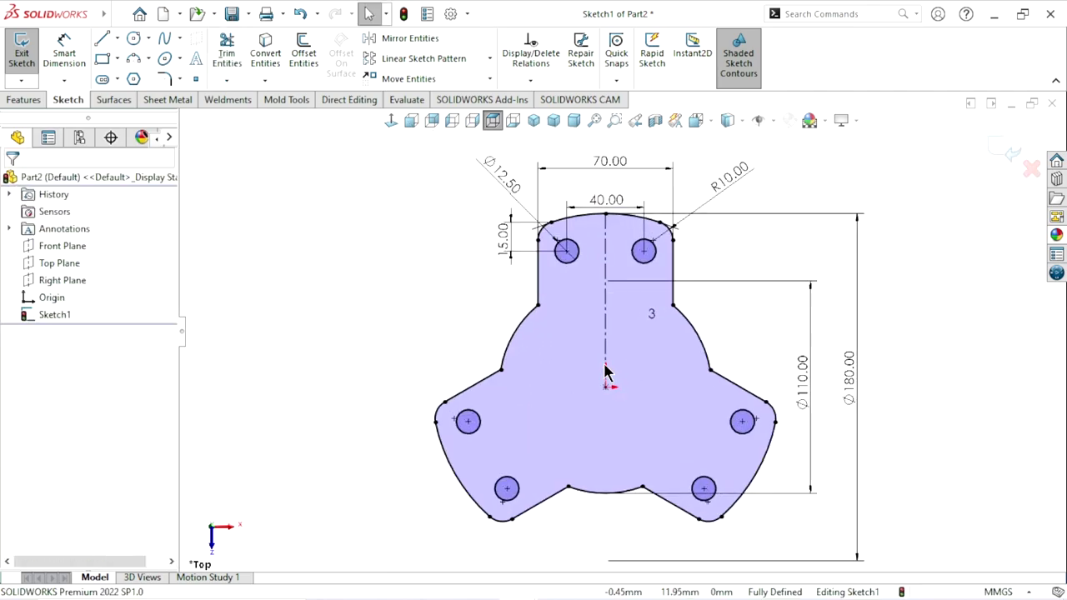
scroll(608, 375, "down", 3)
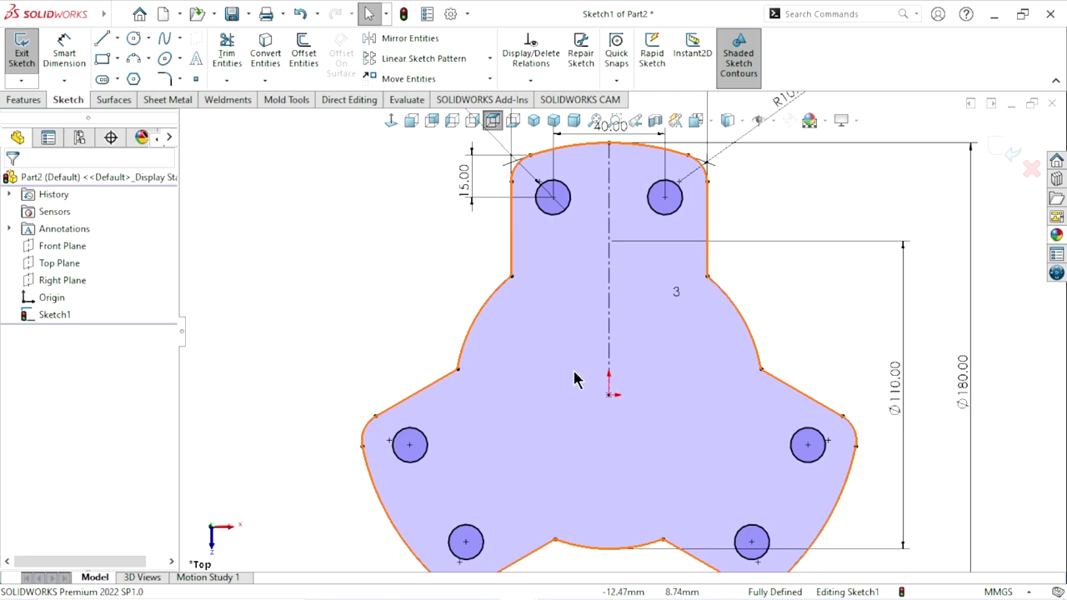
- Fillet the six inner corners between the lobes and the hub arcs at R10
left_click(166, 84)
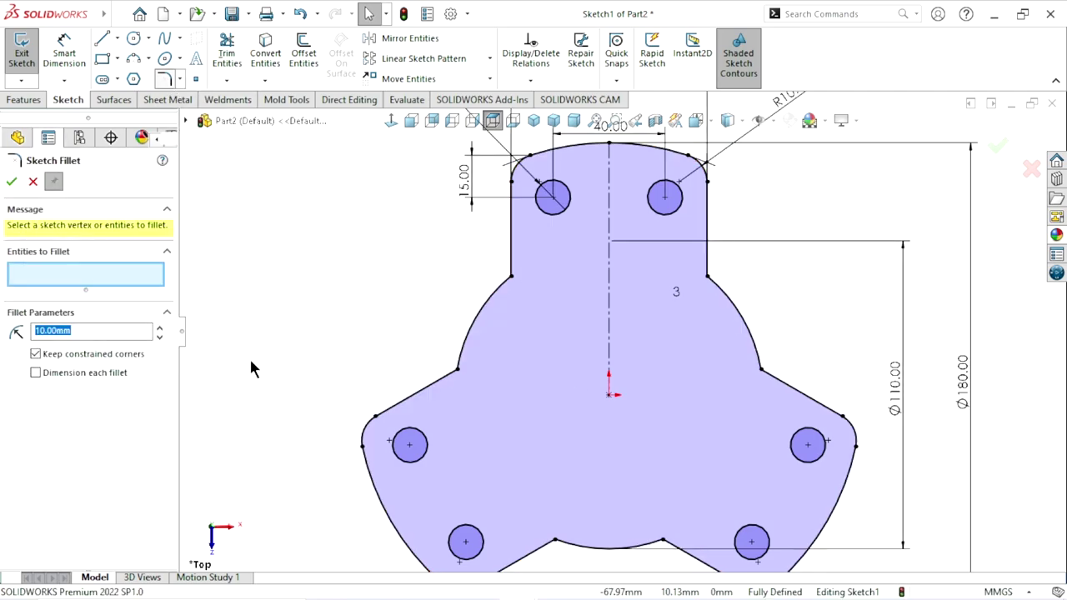
left_click(511, 274)
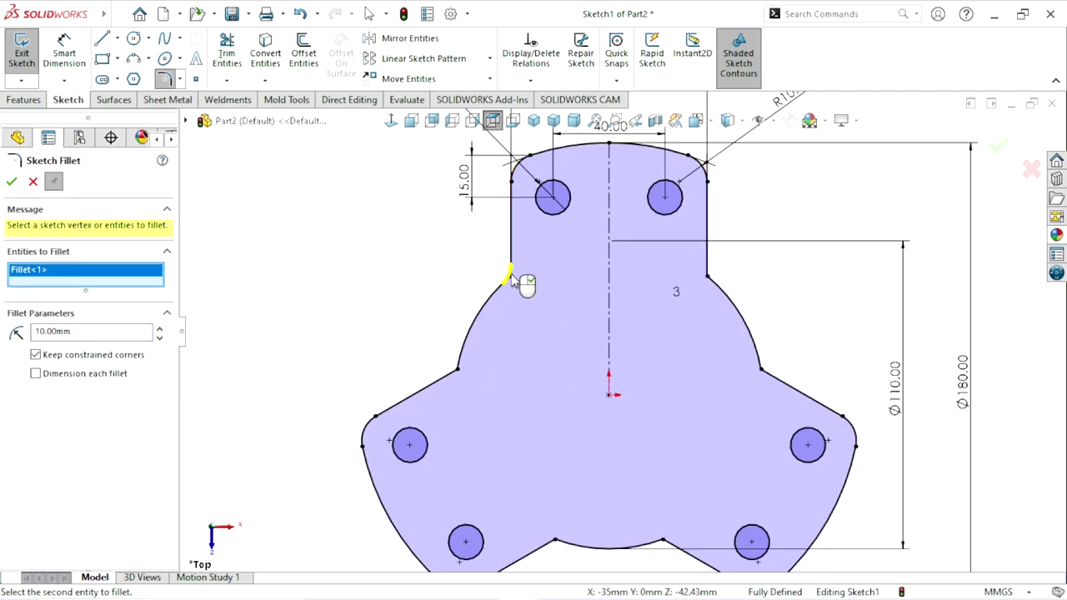
left_click(457, 369)
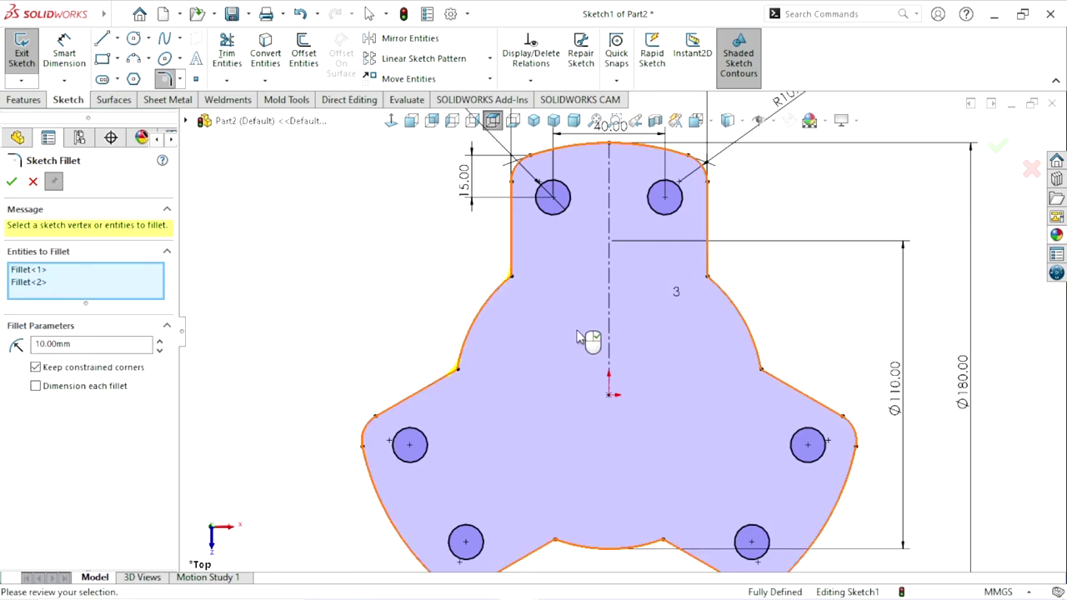
left_click(707, 280)
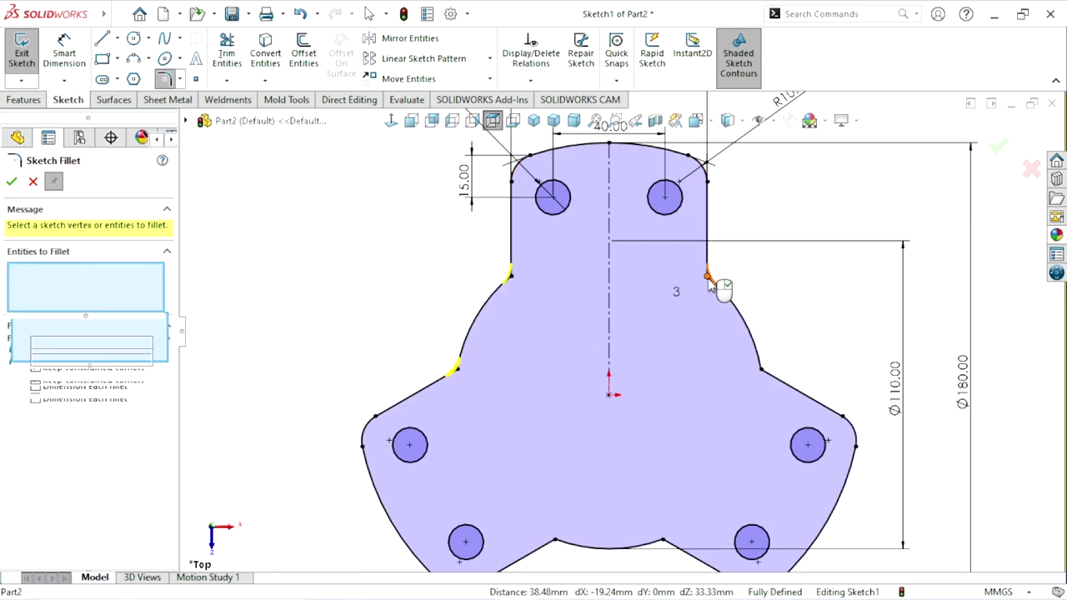
left_click(761, 369)
scroll(679, 509, "down", 1)
scroll(658, 500, "up", 2)
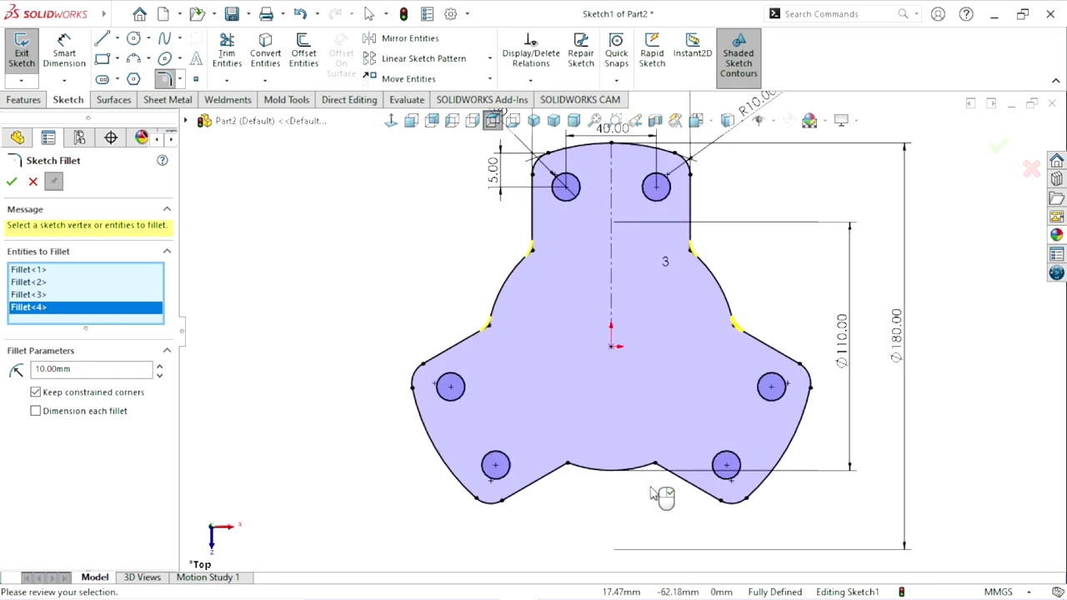
scroll(652, 494, "up", 1)
left_click(651, 443)
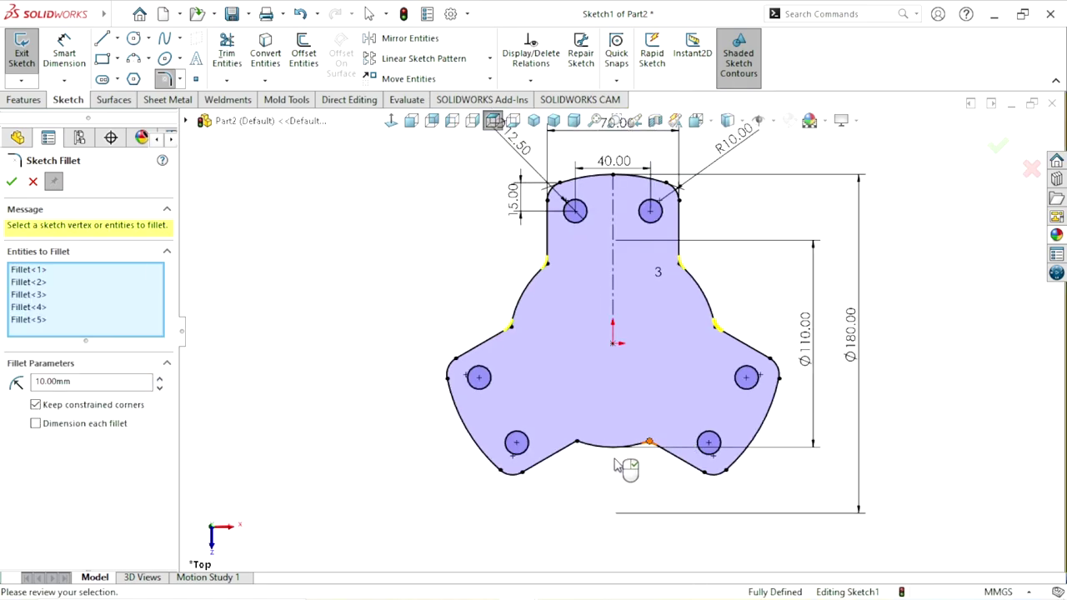
left_click(577, 443)
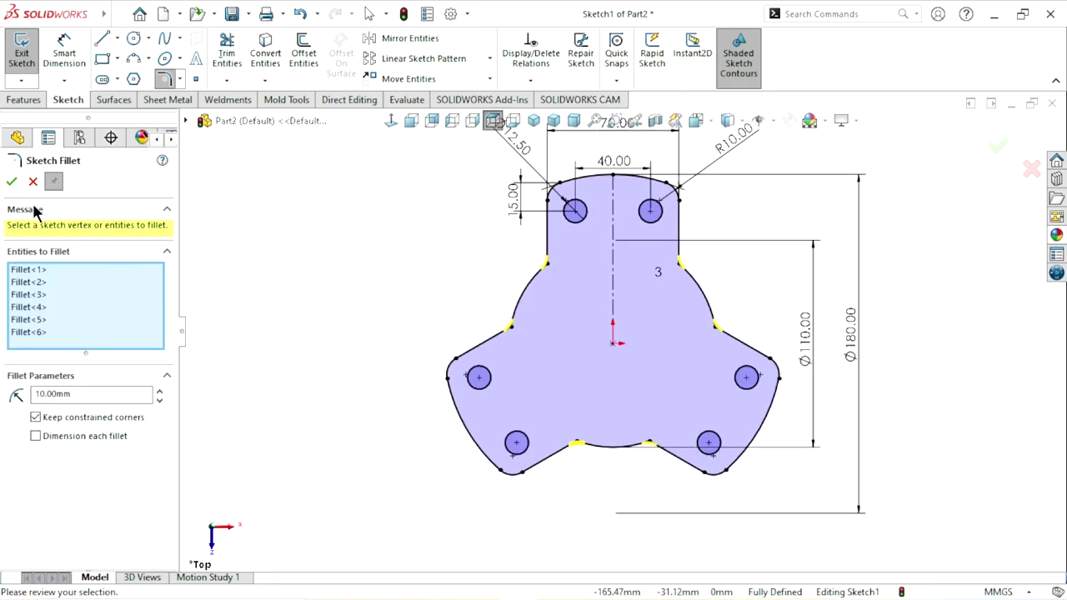
left_click(12, 181)
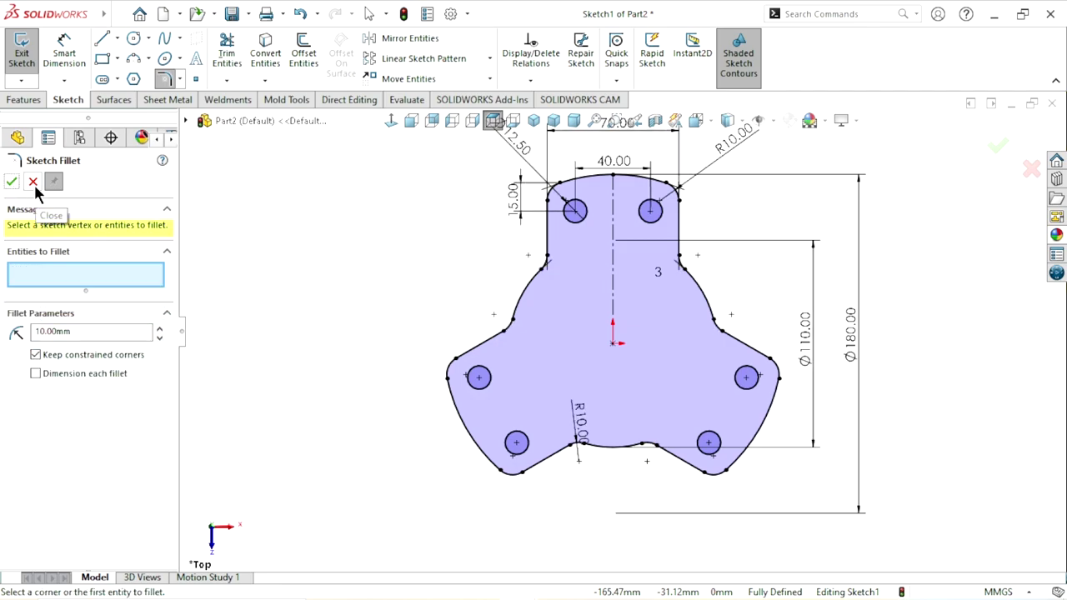
left_click(33, 183)
scroll(682, 325, "down", 2)
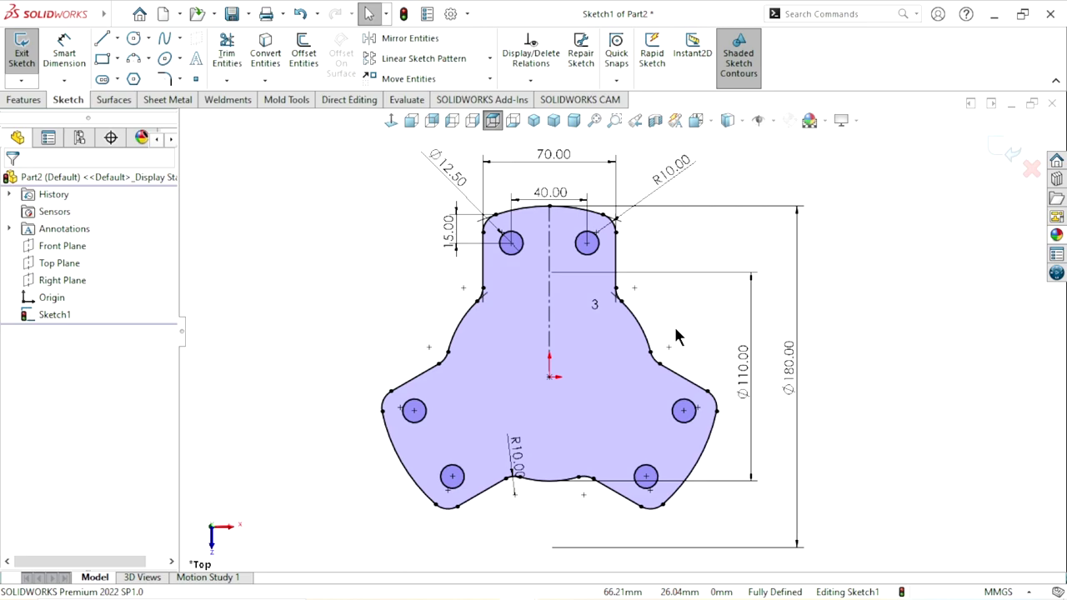
scroll(604, 346, "up", 1)
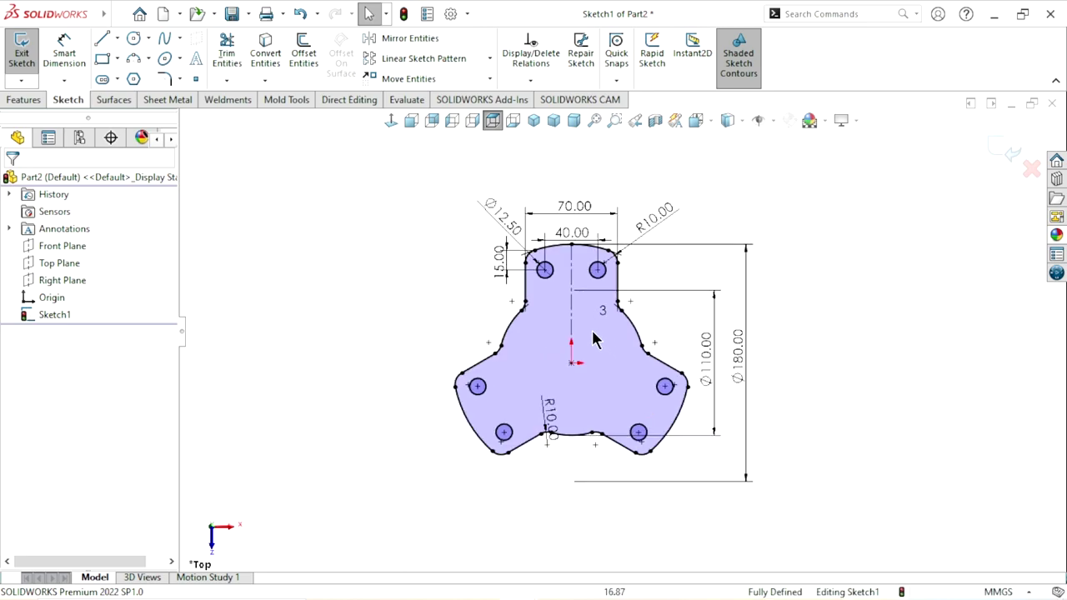
scroll(584, 332, "down", 2)
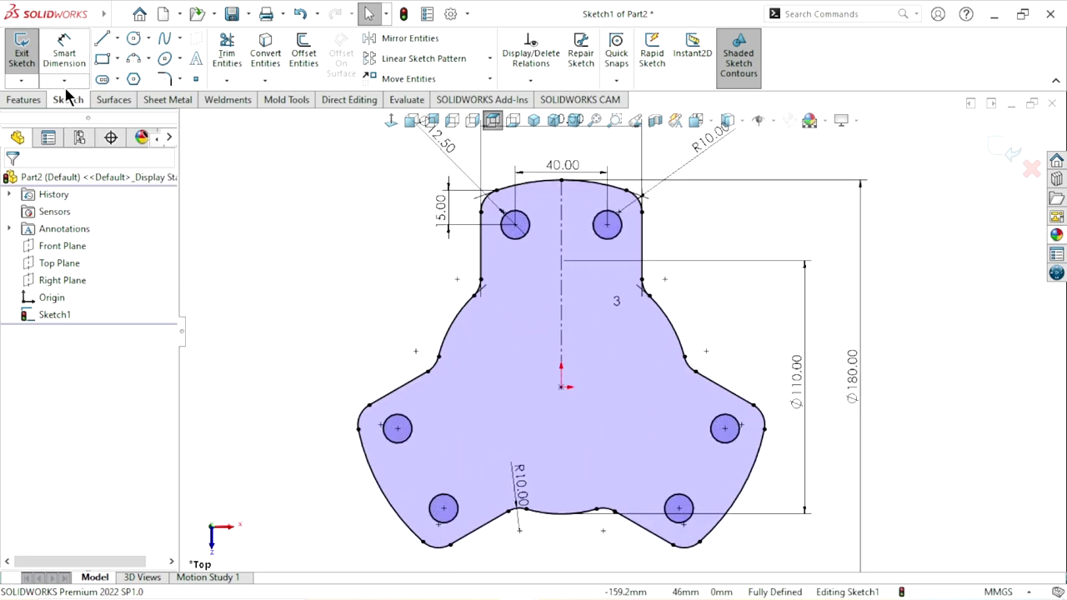
- Extrude the flange sketch 8 mm as Boss-Extrude1
left_click(22, 101)
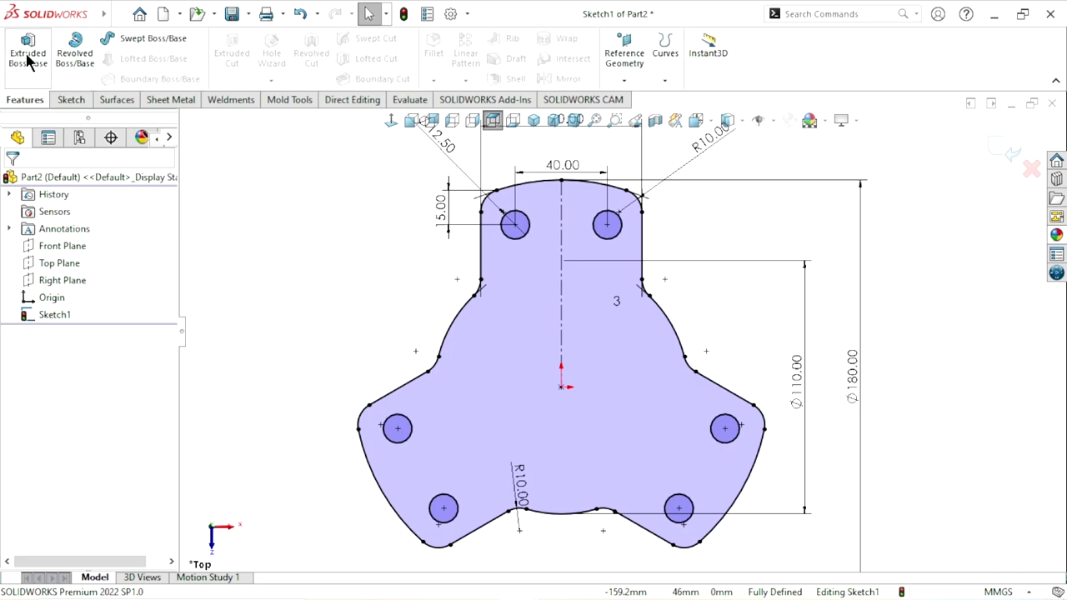
left_click(27, 60)
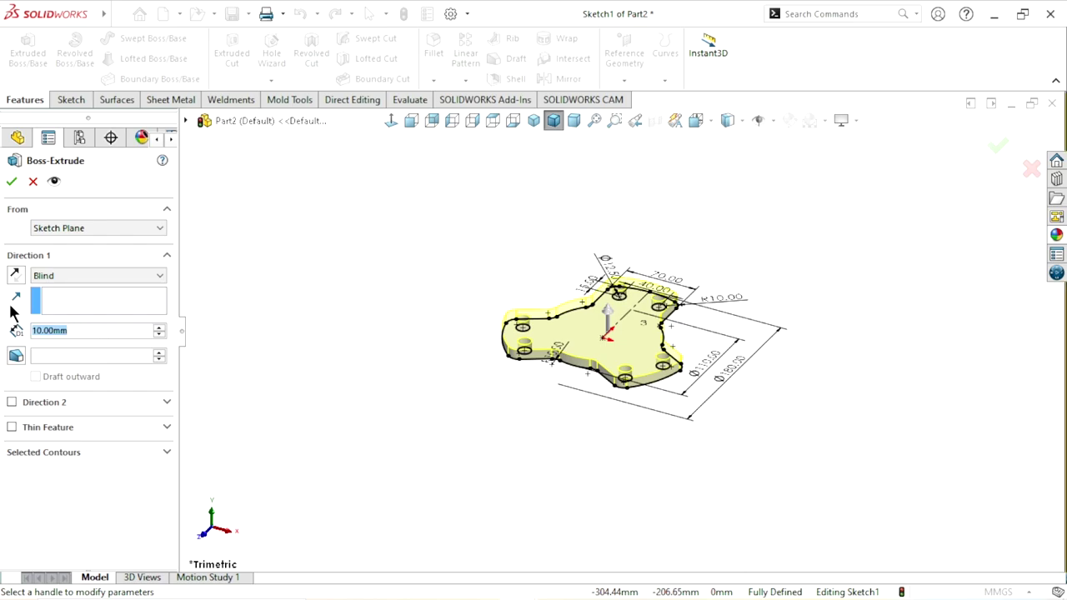
mouse_move(98, 300)
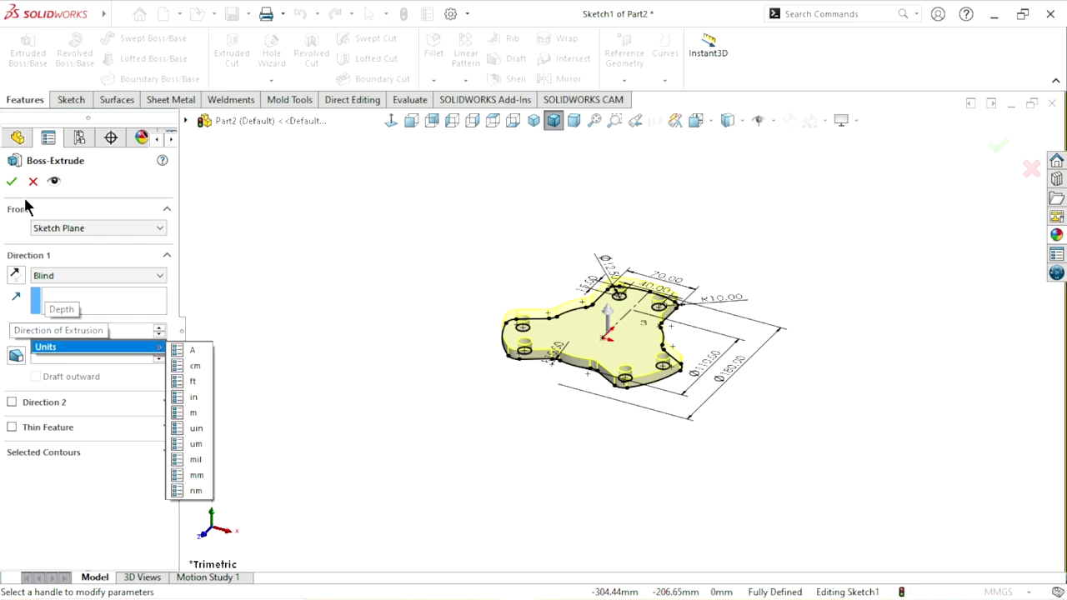
type("8")
key("Return")
left_click(14, 185)
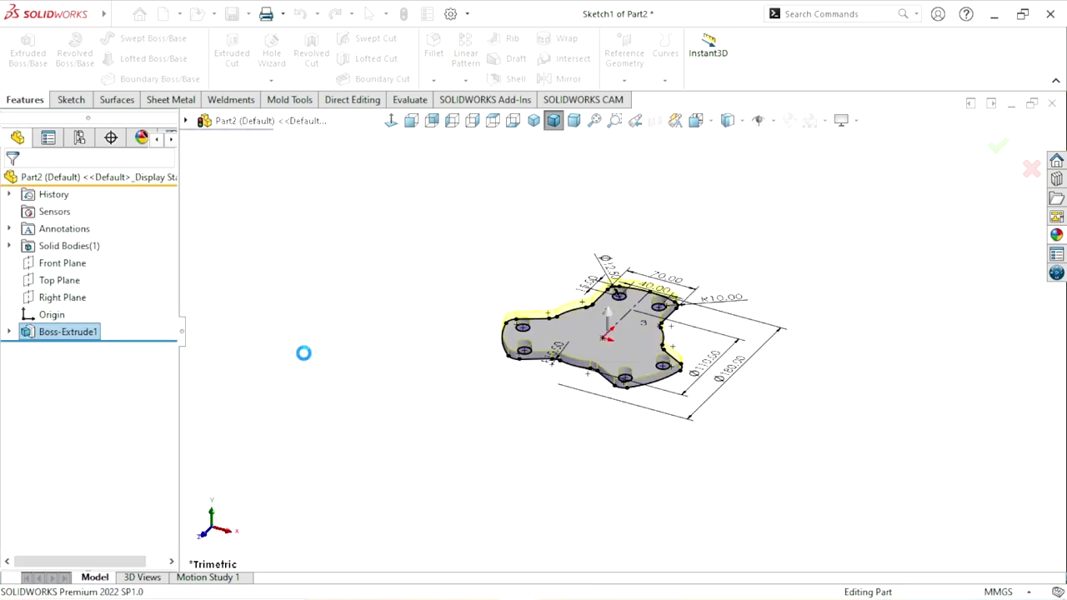
- Switch to the isometric view and select the plate's top face
scroll(675, 334, "down", 3)
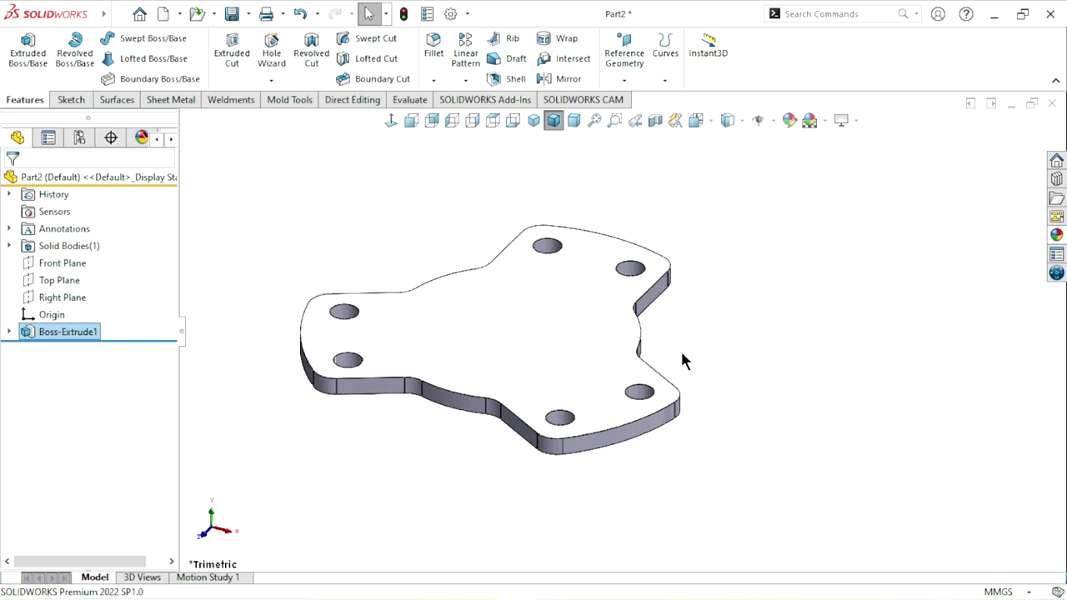
middle_click_drag(650, 416, 642, 314)
left_click(552, 123)
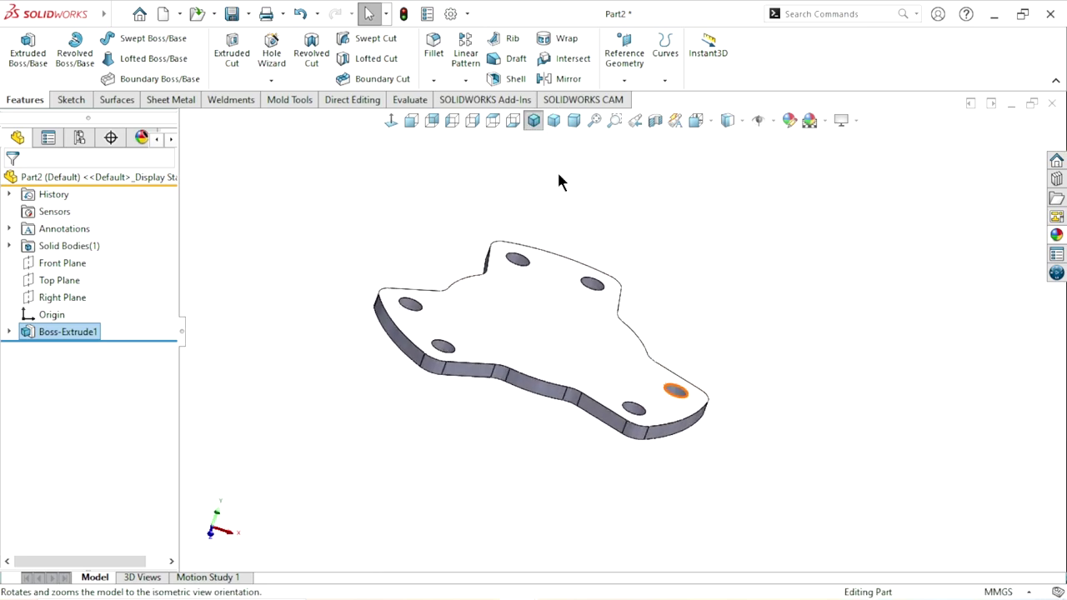
left_click(646, 335)
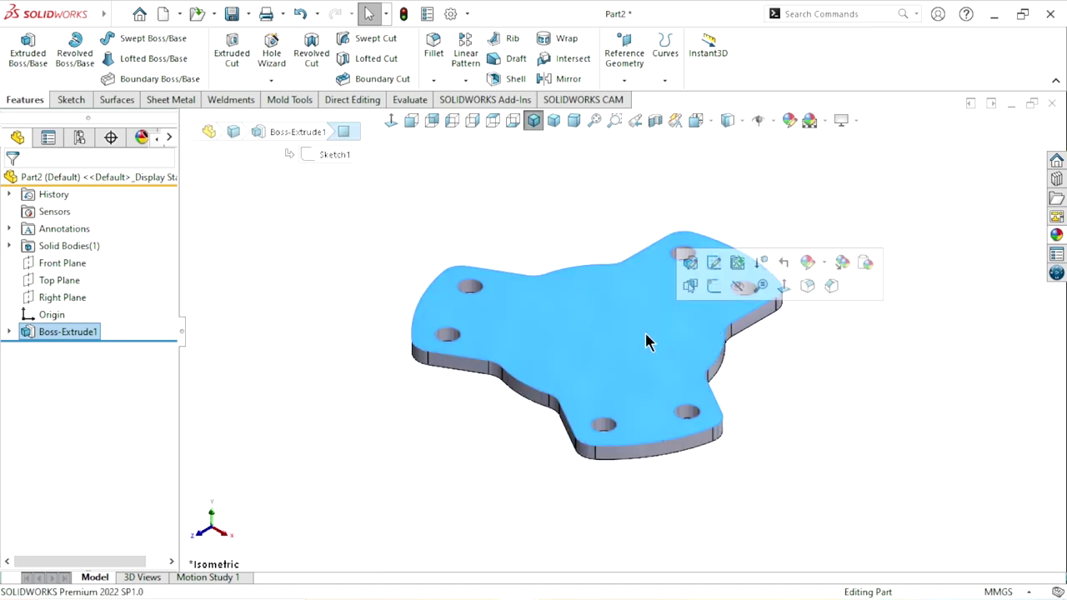
- Start a sketch on the top face and draw a circle centred on the origin
left_click(714, 286)
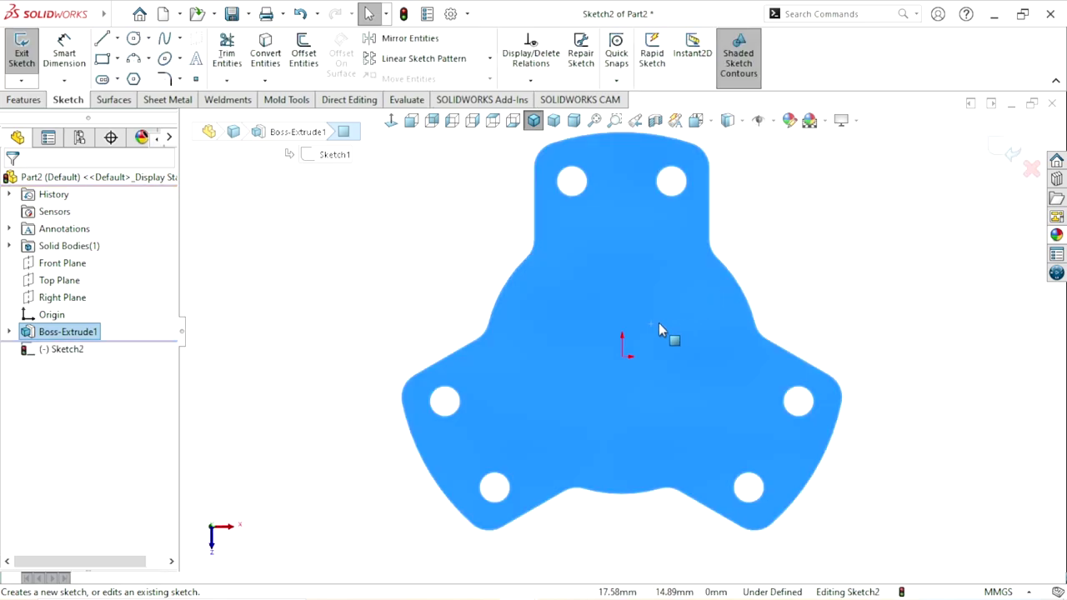
left_click(137, 37)
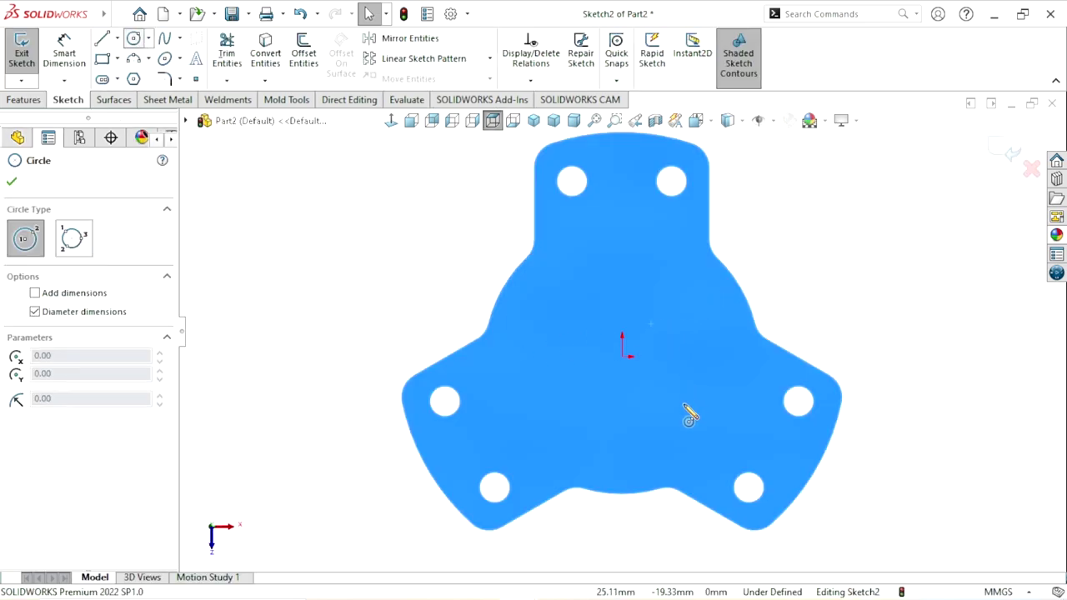
left_click(622, 357)
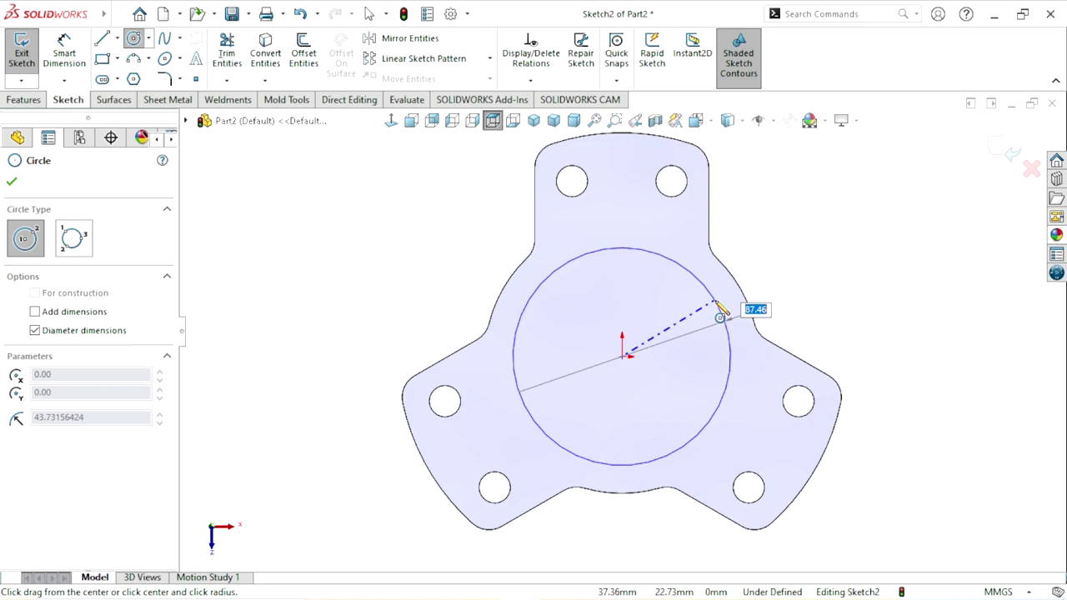
left_click(722, 311)
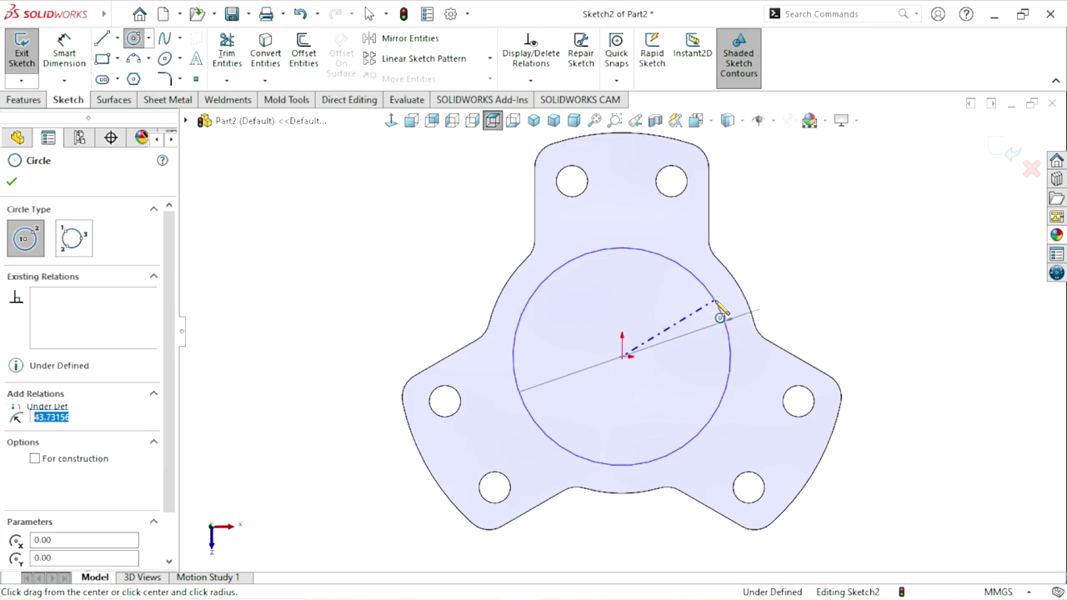
- Dimension the circle's diameter at 150 mm, then correct it to 105 mm
left_click(68, 63)
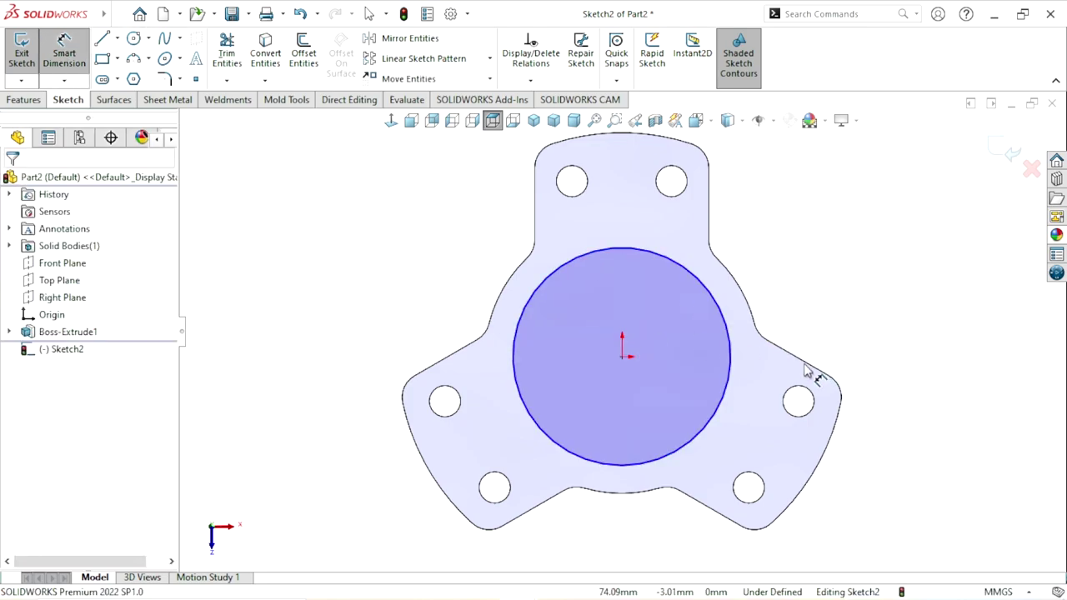
left_click(894, 357)
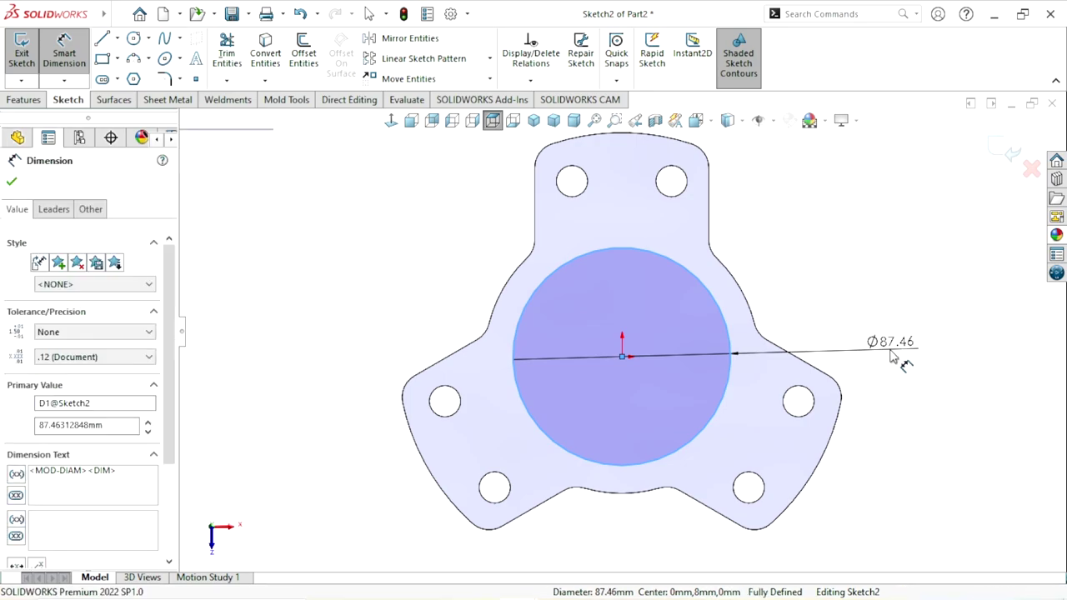
type("150")
left_click(823, 330)
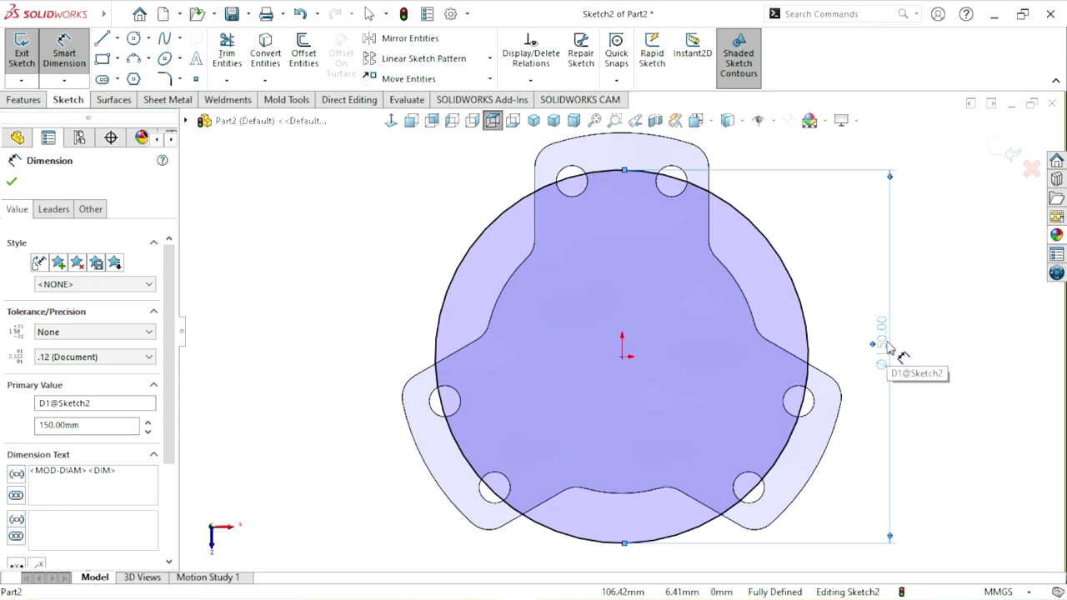
double_click(888, 348)
type("05")
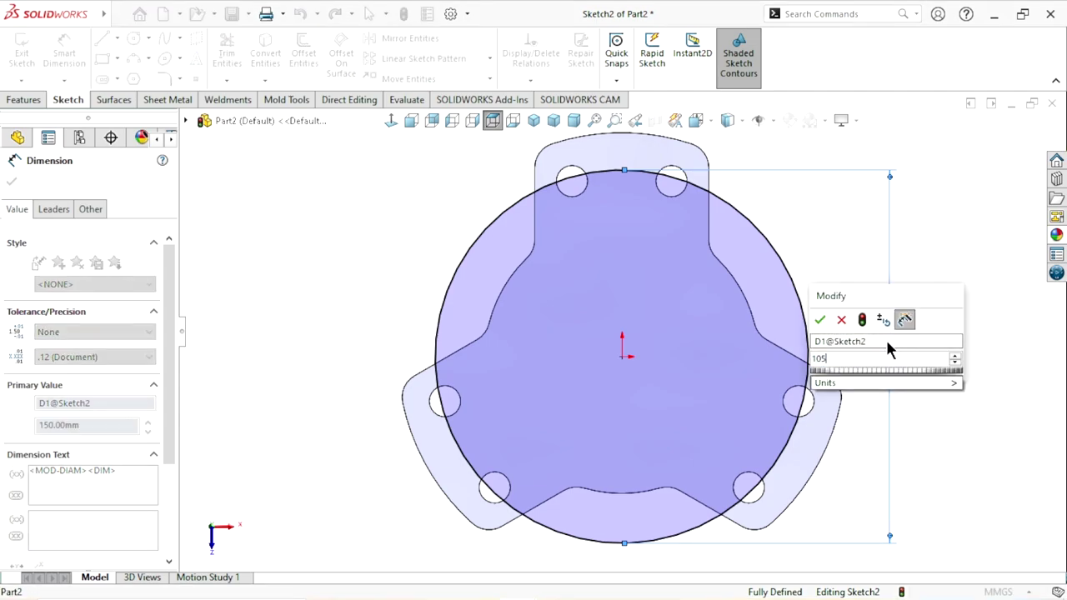
left_click(819, 321)
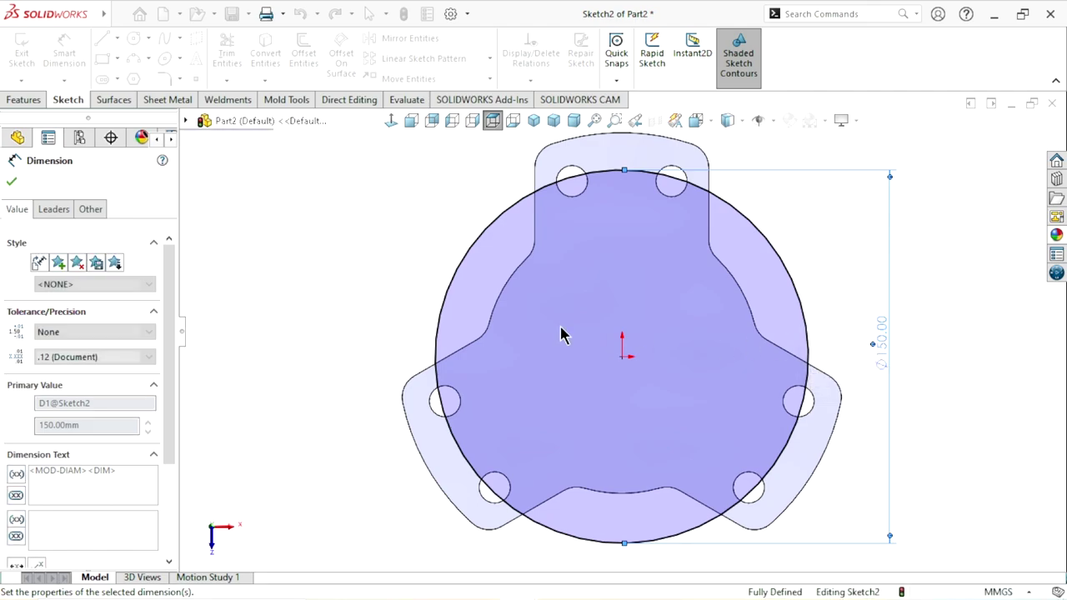
left_click(13, 183)
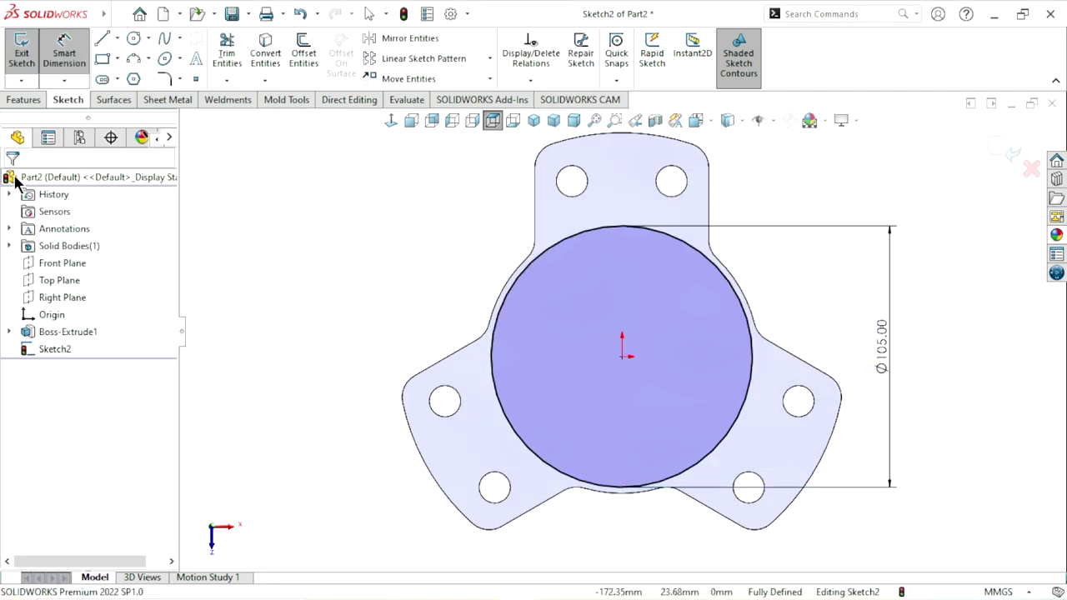
- Extrude the Ø105 circle 18 mm into a raised hub
left_click(24, 101)
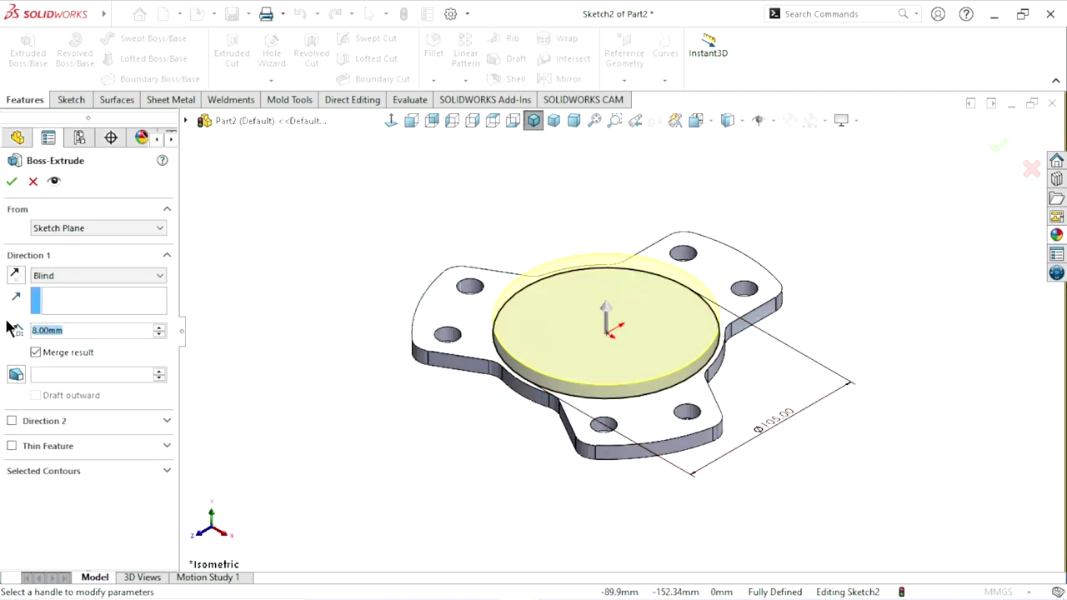
type("18")
key("Return")
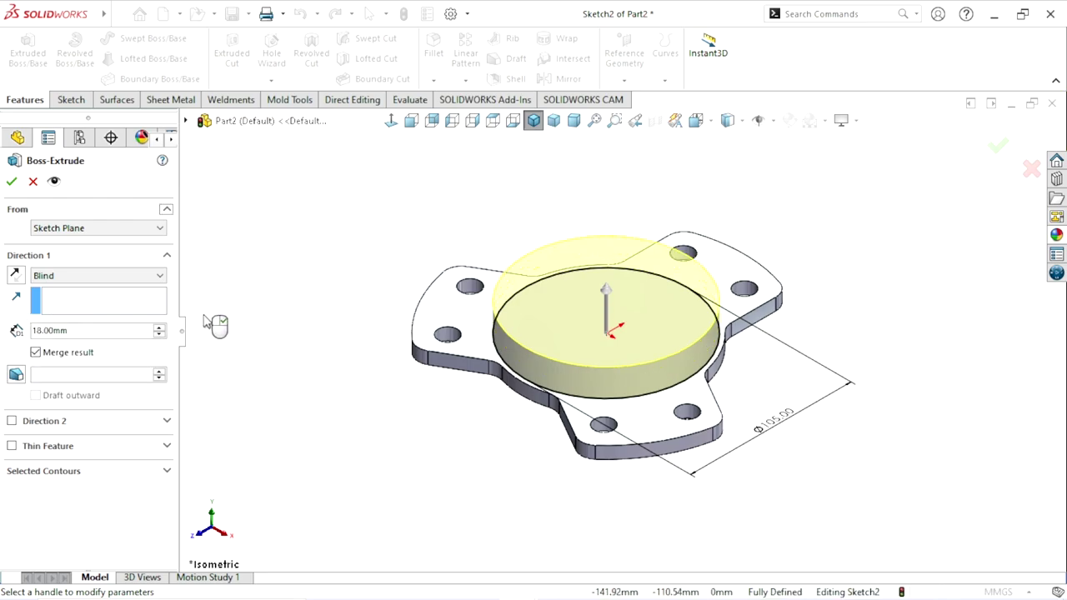
left_click(11, 182)
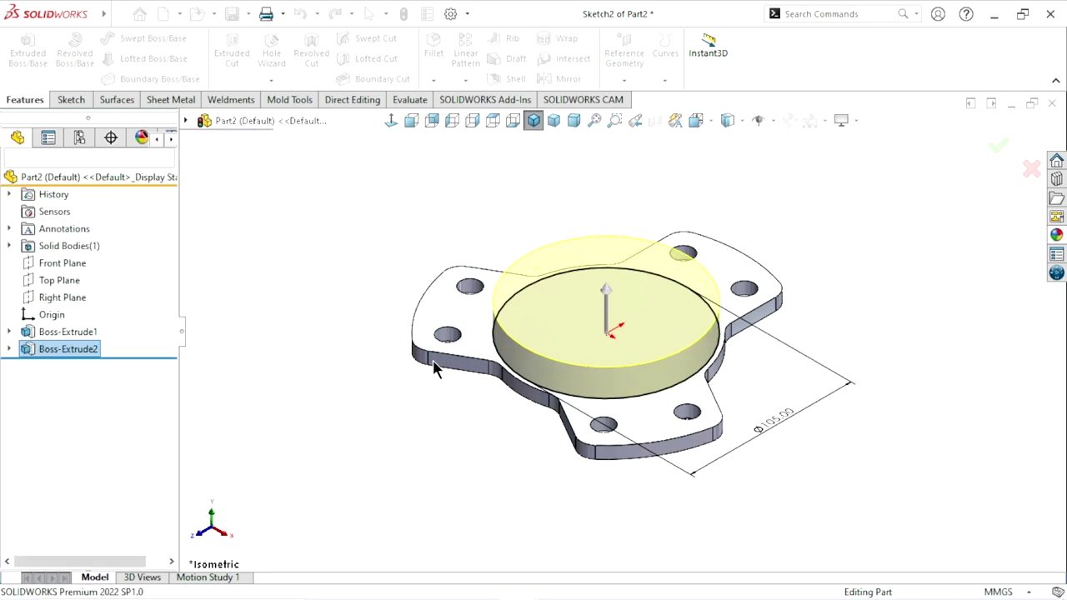
scroll(515, 410, "up", 2)
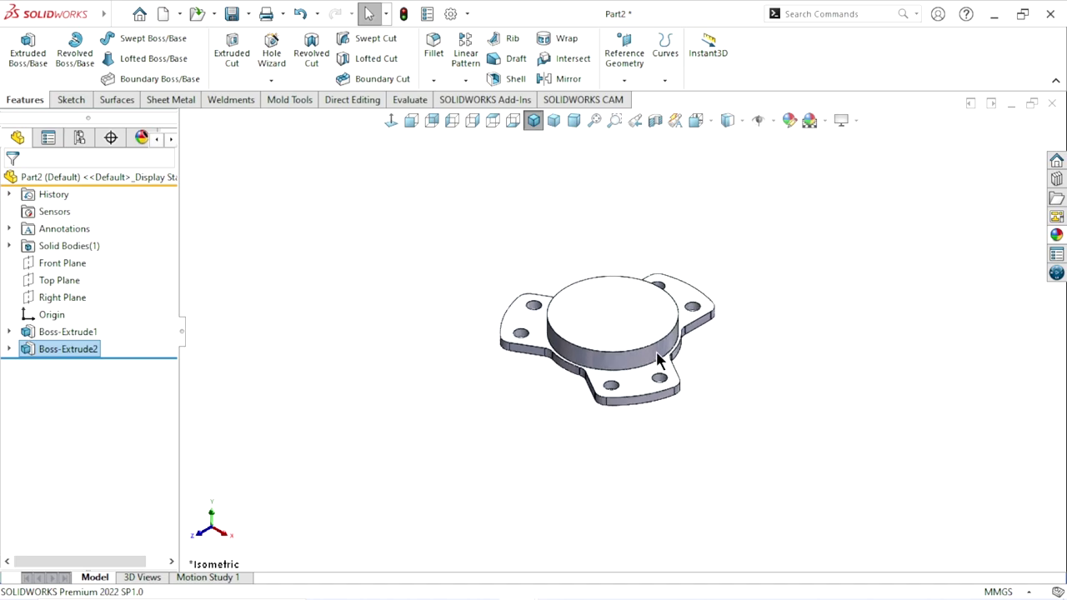
scroll(587, 334, "down", 2)
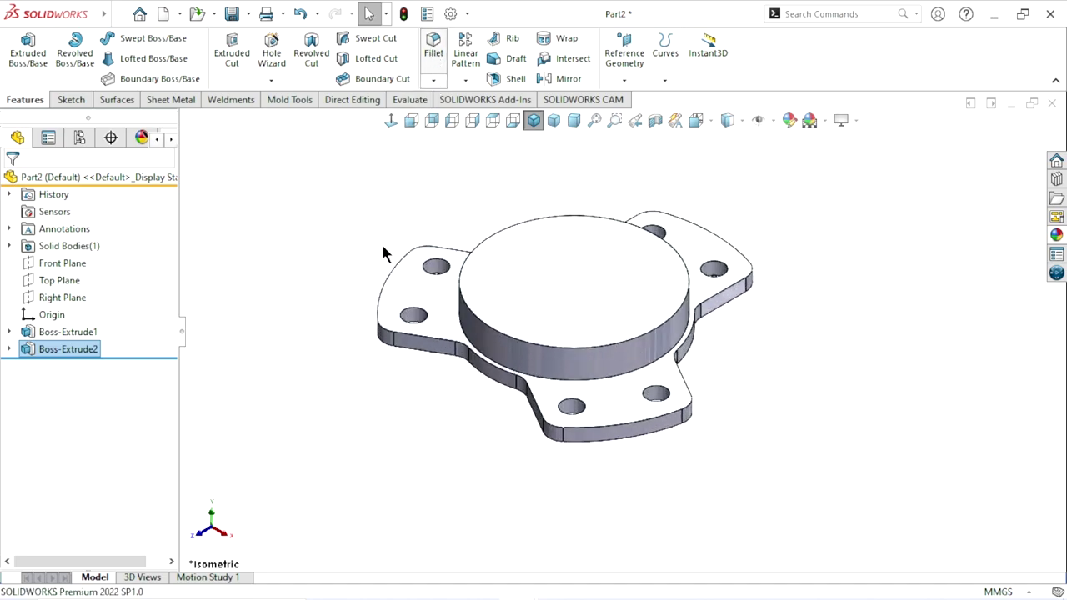
- Fillet the hub's bottom circular edge with a 2 mm radius
key("f")
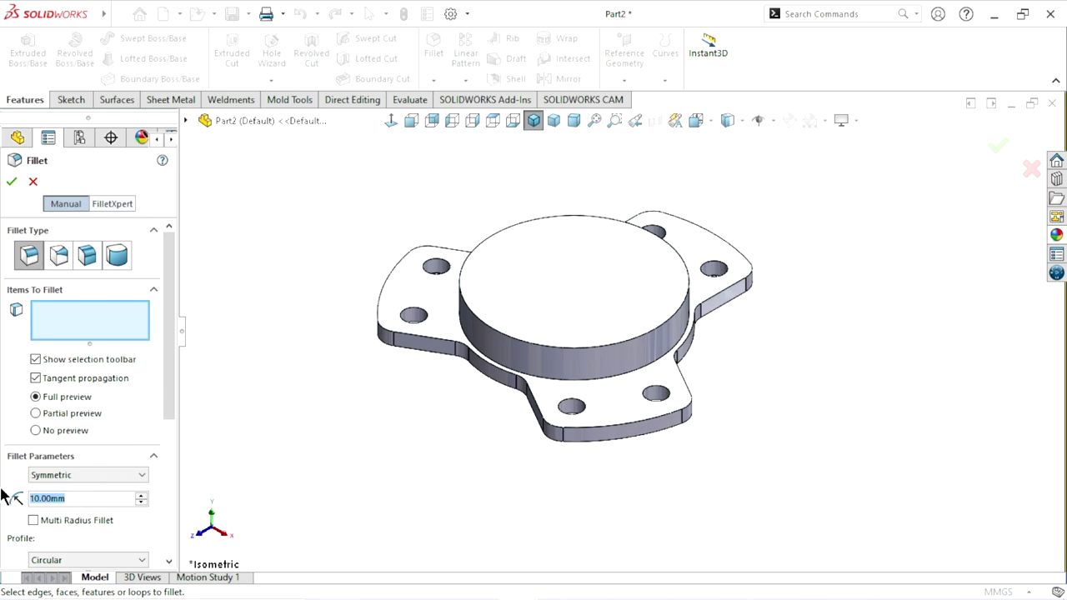
key("BackSpace")
type("2")
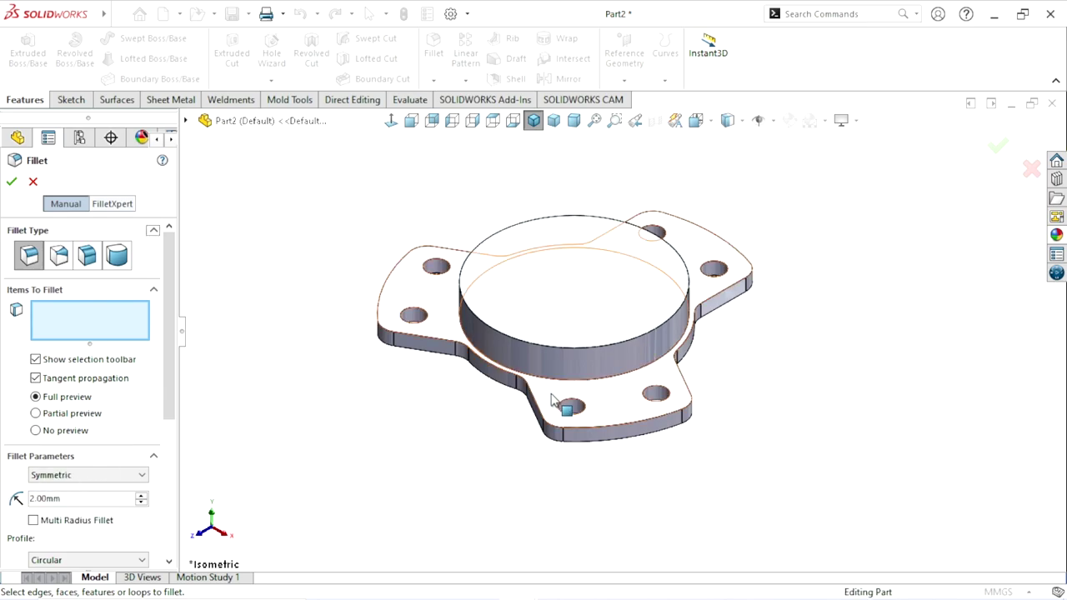
left_click(520, 376)
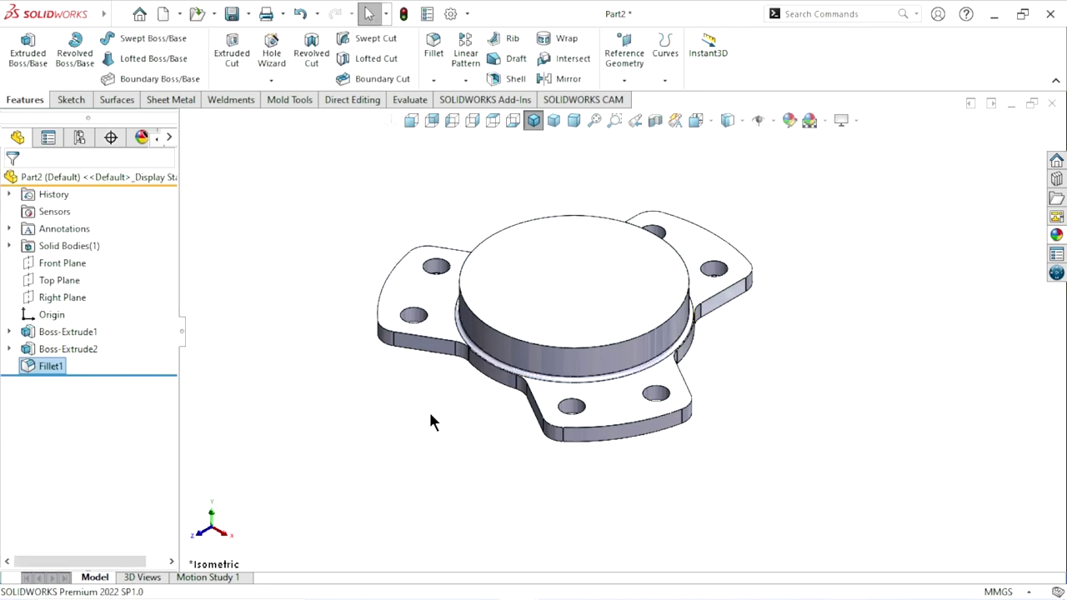
scroll(429, 409, "up", 3)
scroll(509, 408, "down", 5)
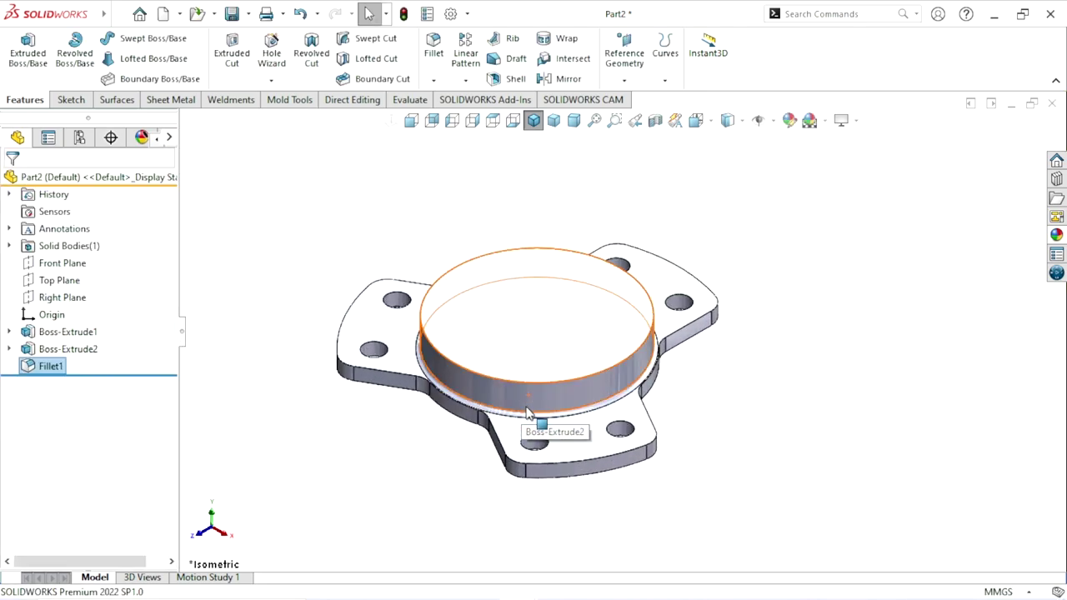
scroll(552, 359, "down", 2)
- Sketch a Ø65 mm circle centred on the origin on the hub's top face
left_click(556, 338)
left_click(628, 287)
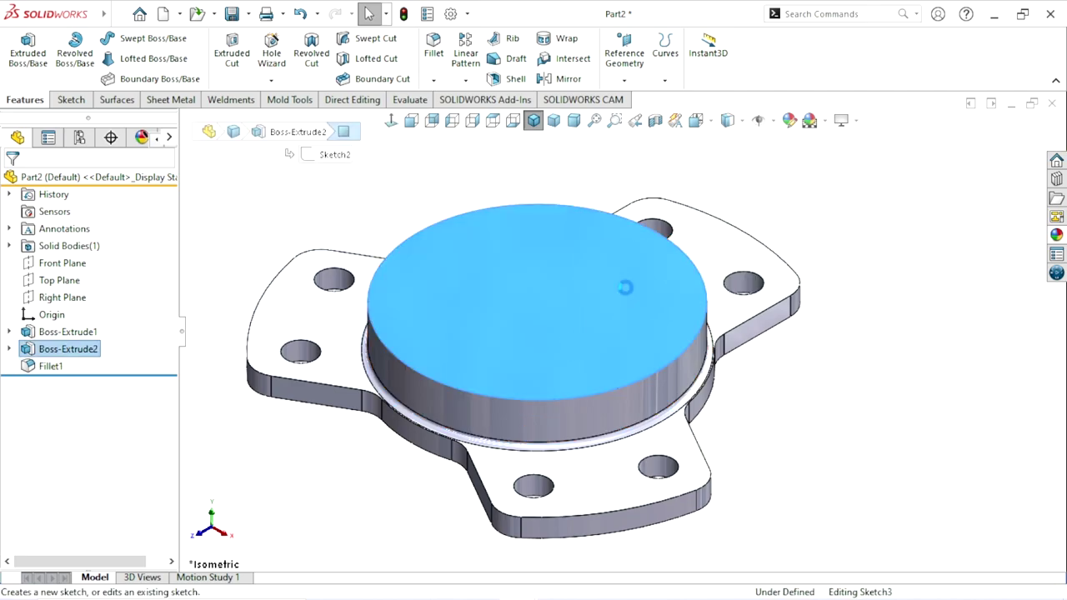
left_click(134, 39)
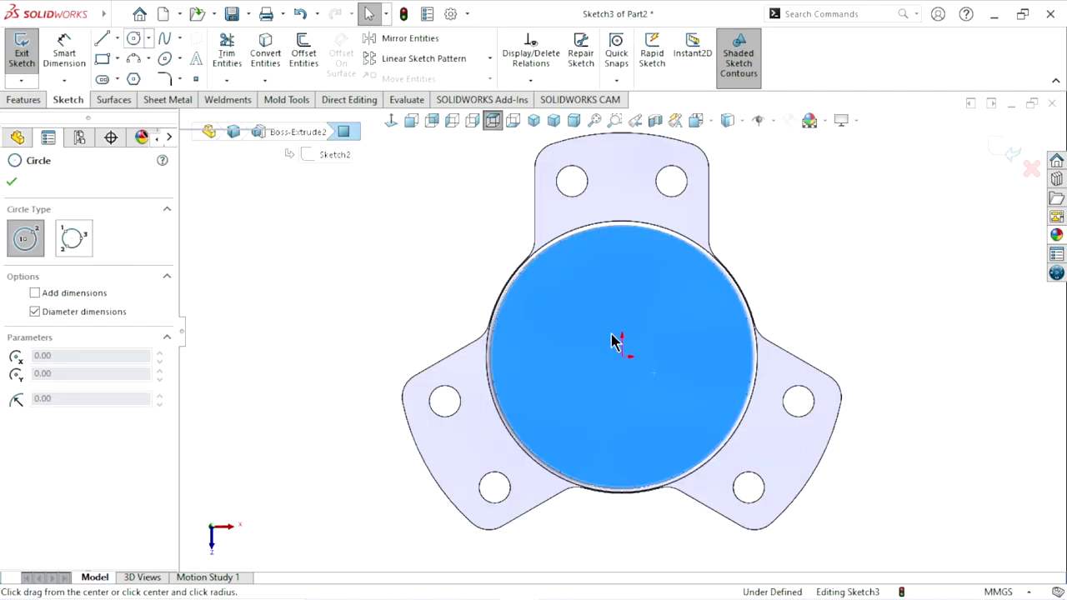
left_click(622, 356)
left_click(698, 319)
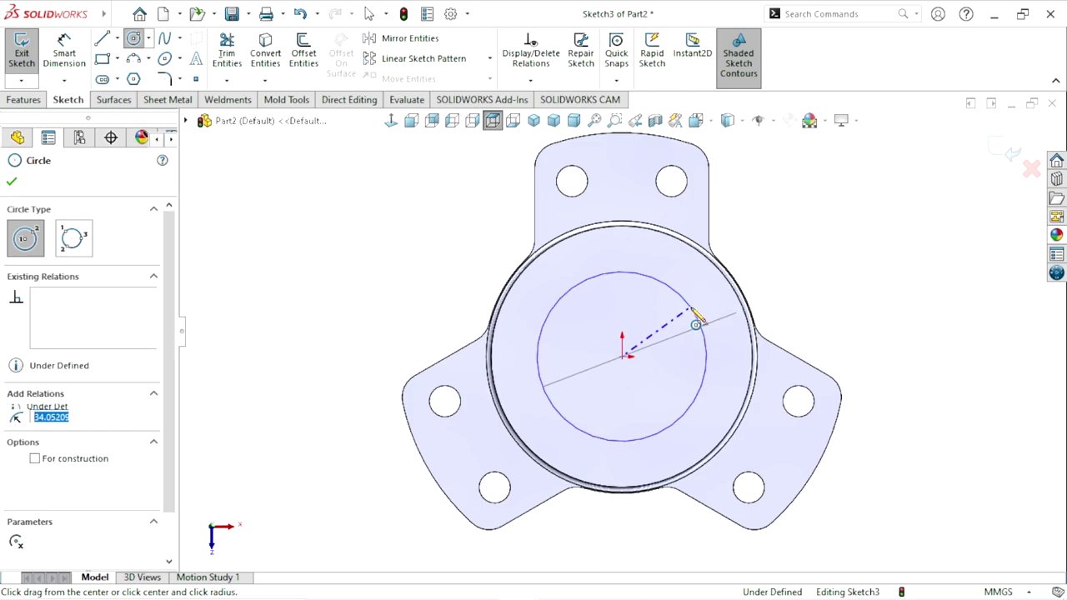
left_click(65, 57)
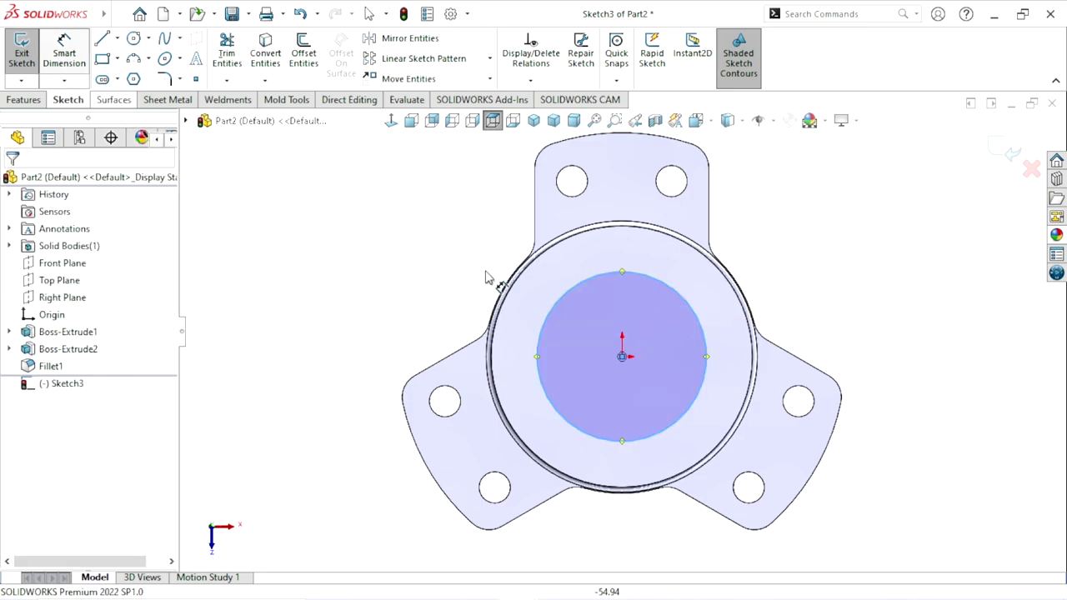
left_click(708, 355)
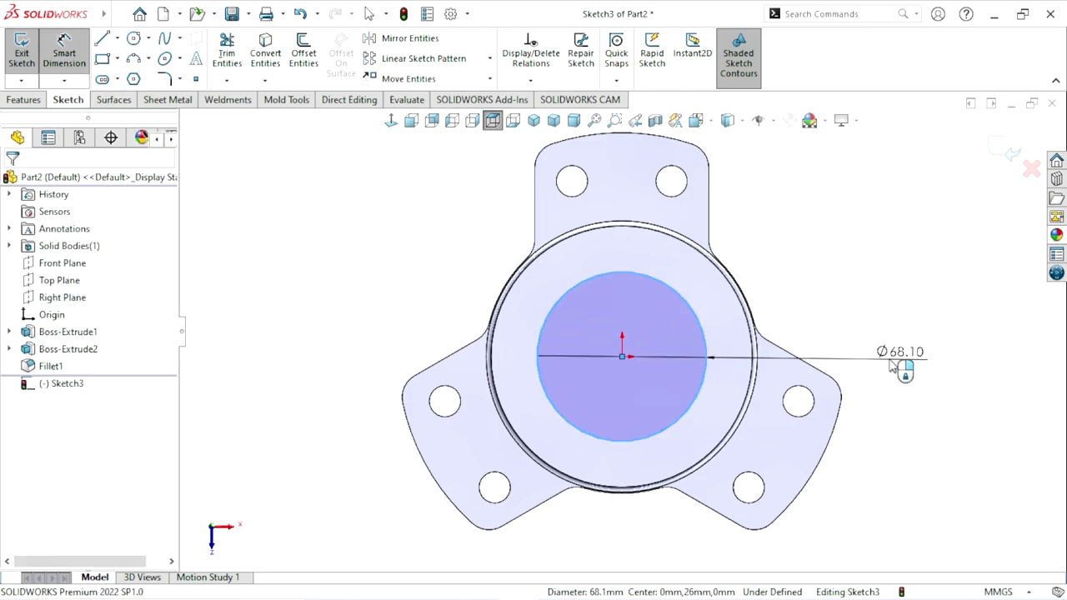
left_click(890, 363)
type("65")
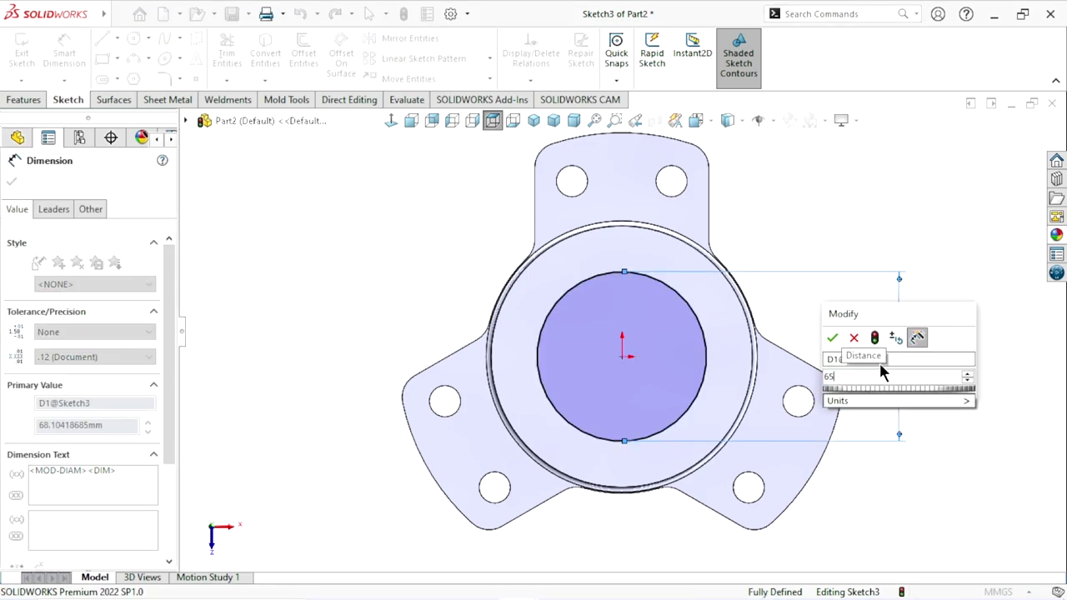
left_click(833, 337)
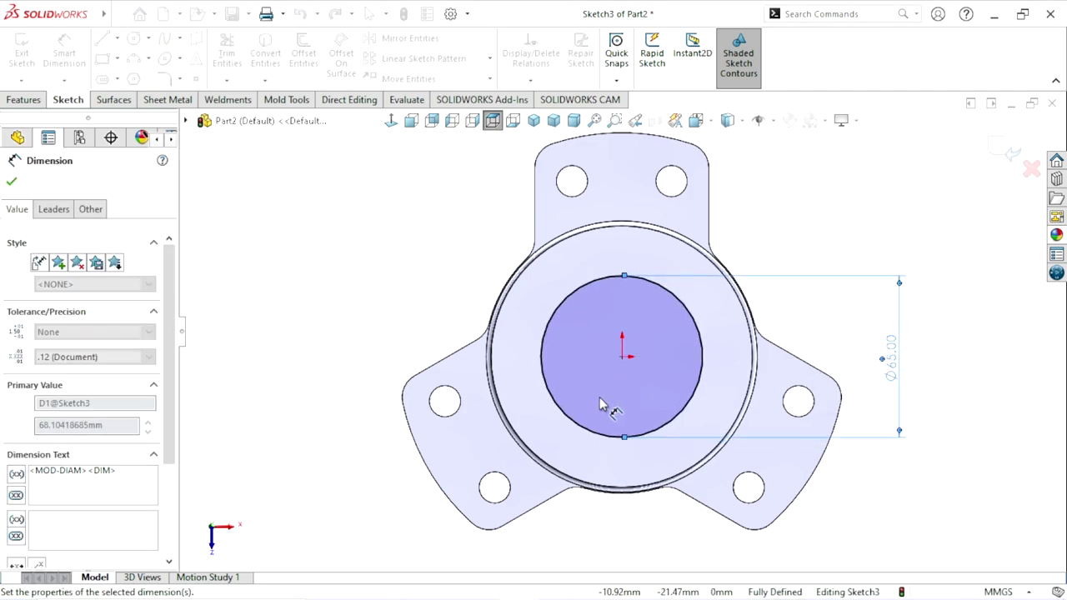
key("z")
scroll(754, 367, "down", 3)
left_click(11, 181)
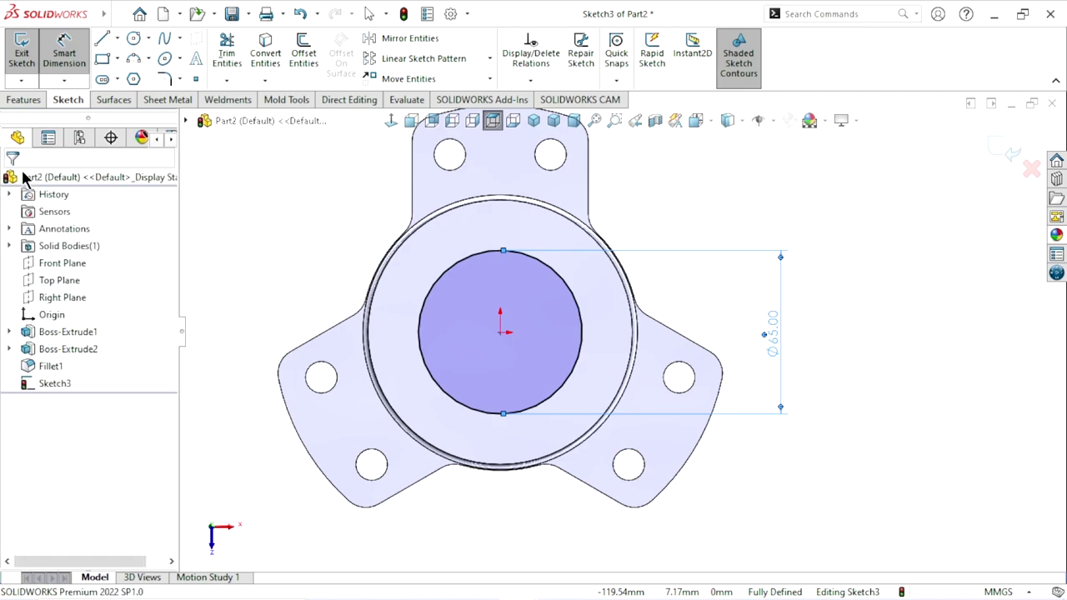
- Extrude the Ø65 circle 10 mm upward as Boss-Extrude3
left_click(25, 99)
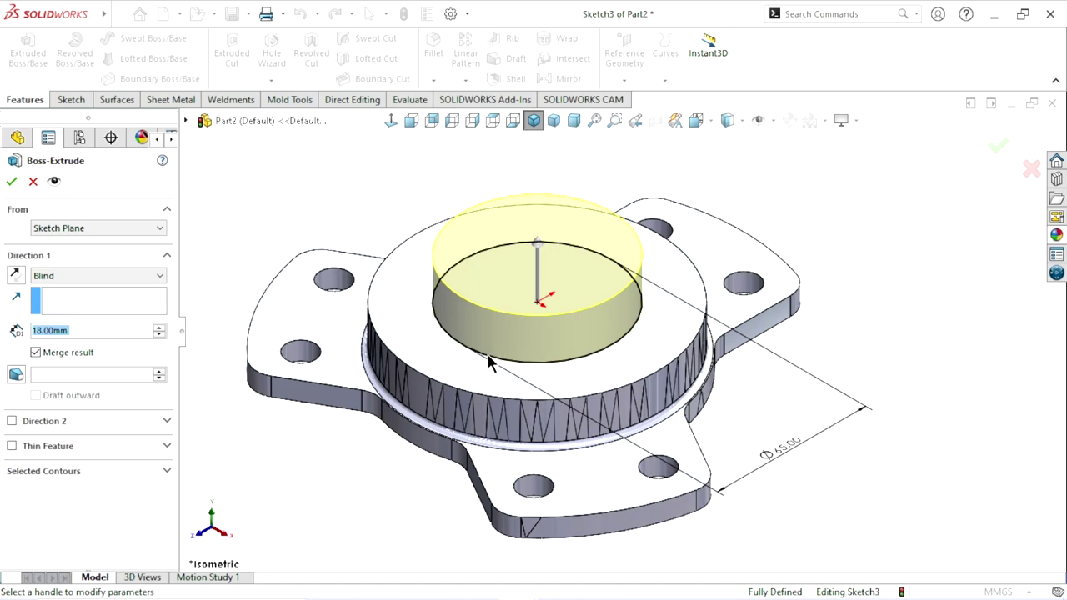
type("10")
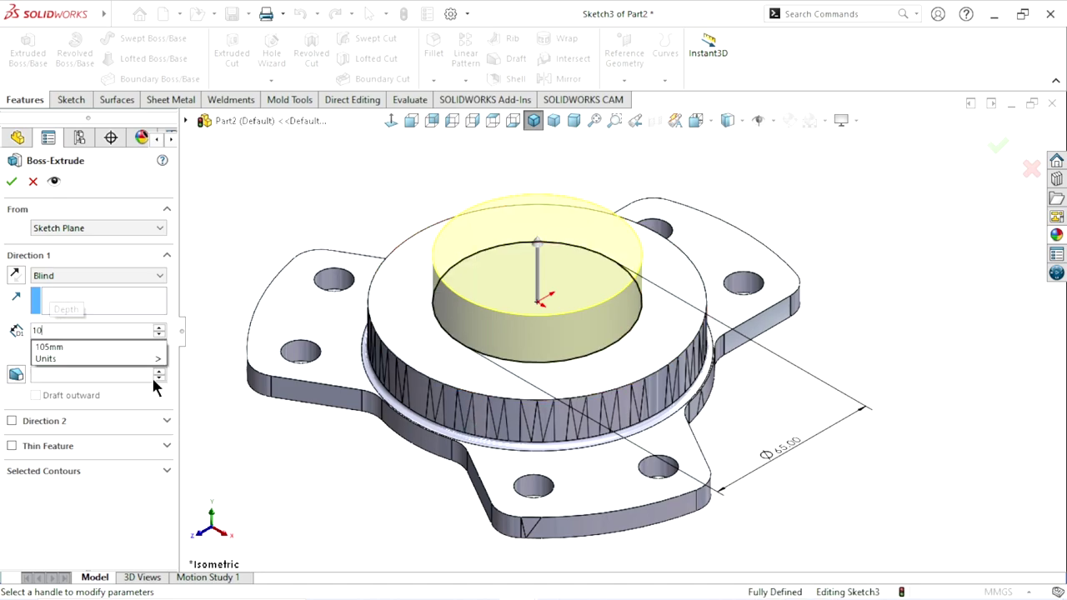
key("Return")
middle_click_drag(350, 319, 577, 302)
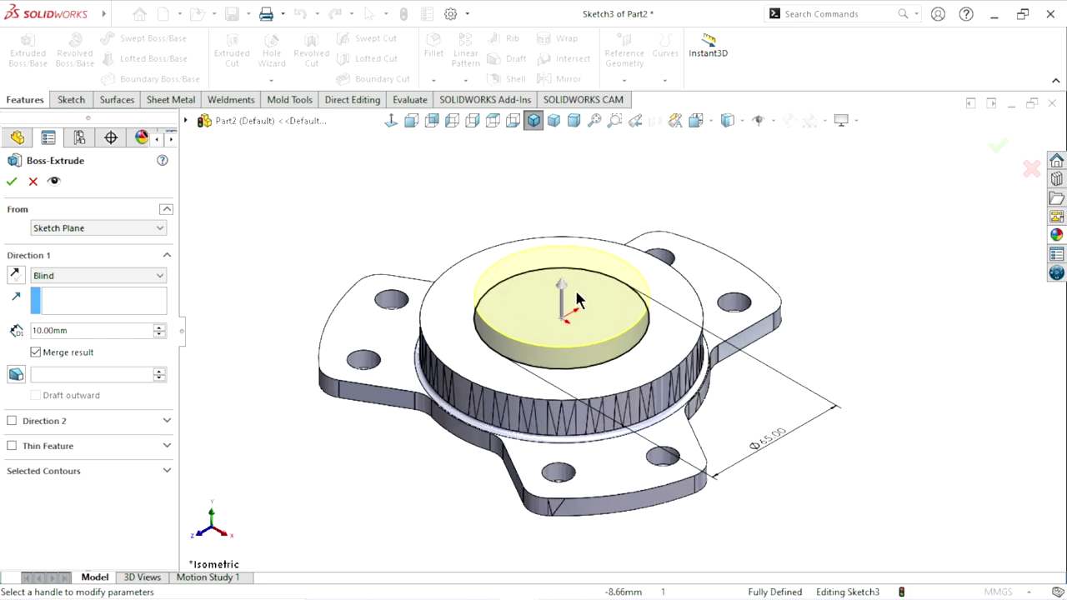
left_click(10, 181)
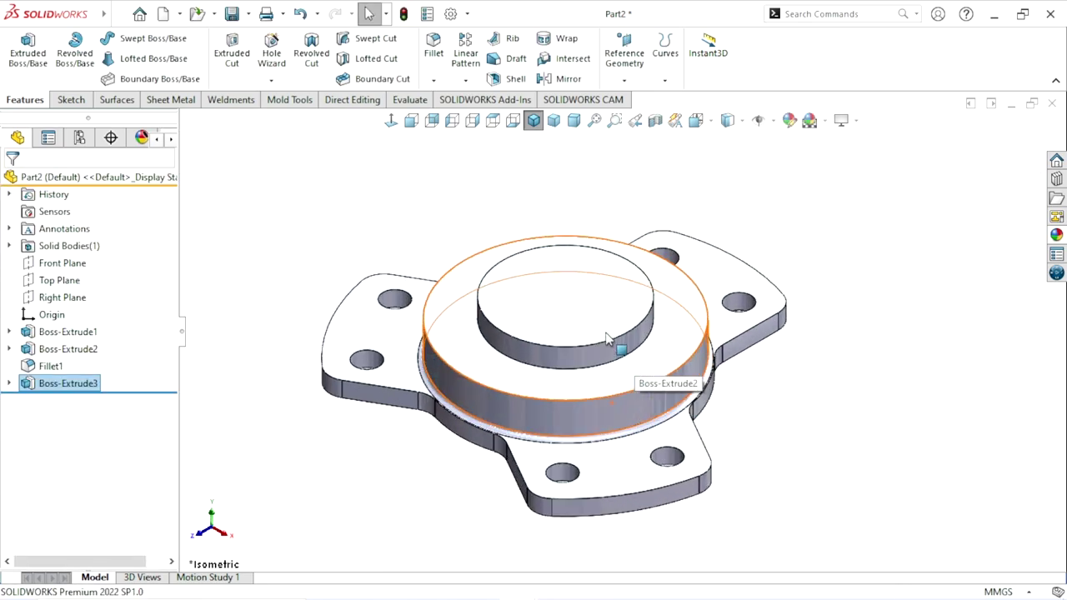
mouse_move(624, 381)
middle_mouse_down()
mouse_move(629, 357)
mouse_move(615, 378)
mouse_move(615, 316)
middle_mouse_up()
- Sketch a Ø50 mm circle centred on the origin on the new boss's top face
left_click(615, 317)
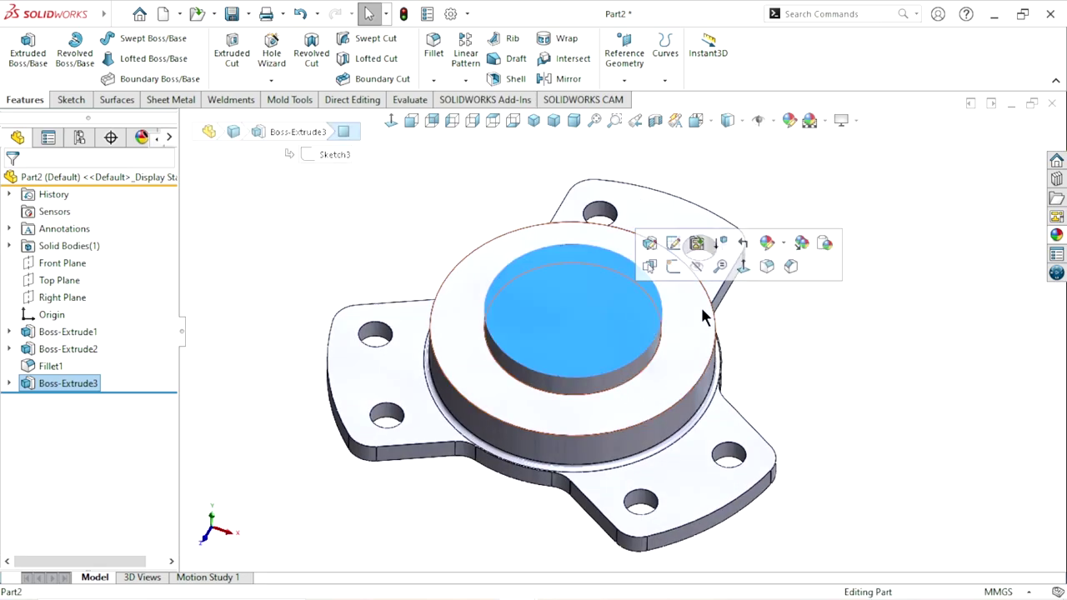
left_click(672, 269)
left_click(134, 38)
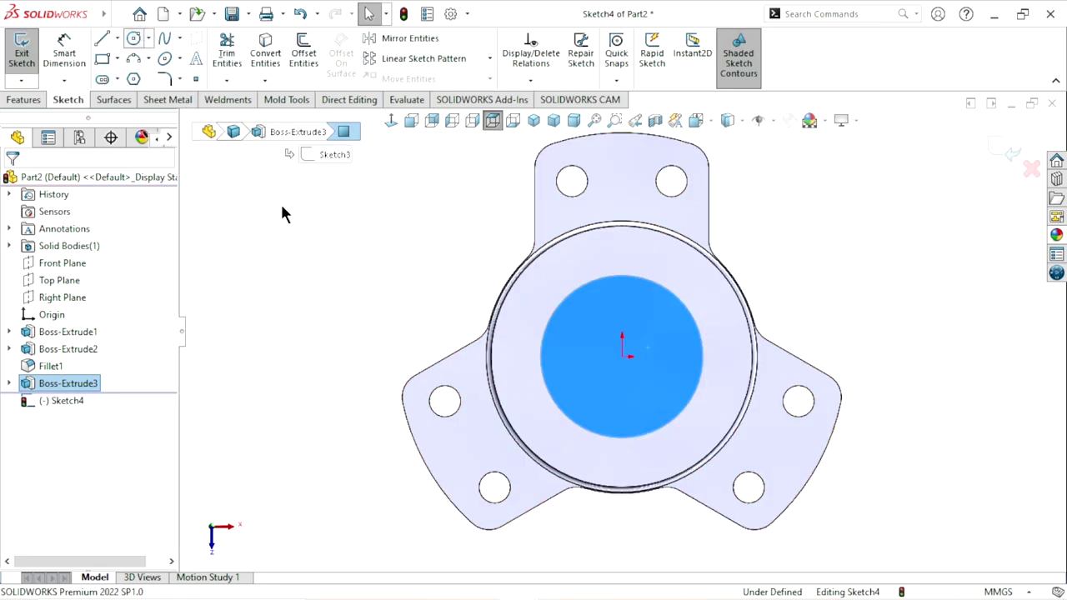
left_click(622, 357)
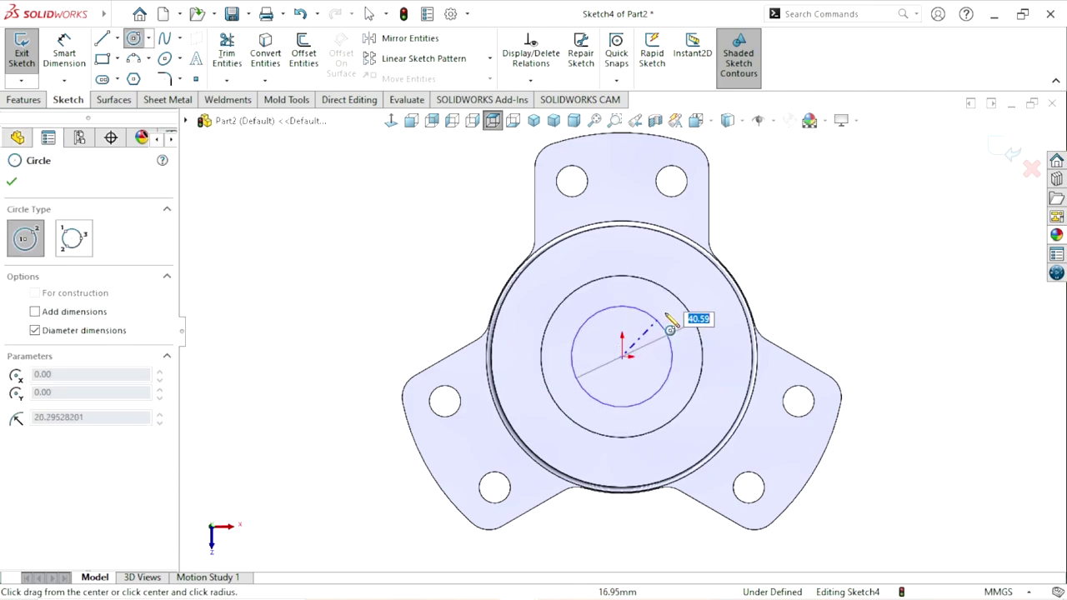
left_click(674, 317)
left_click(64, 51)
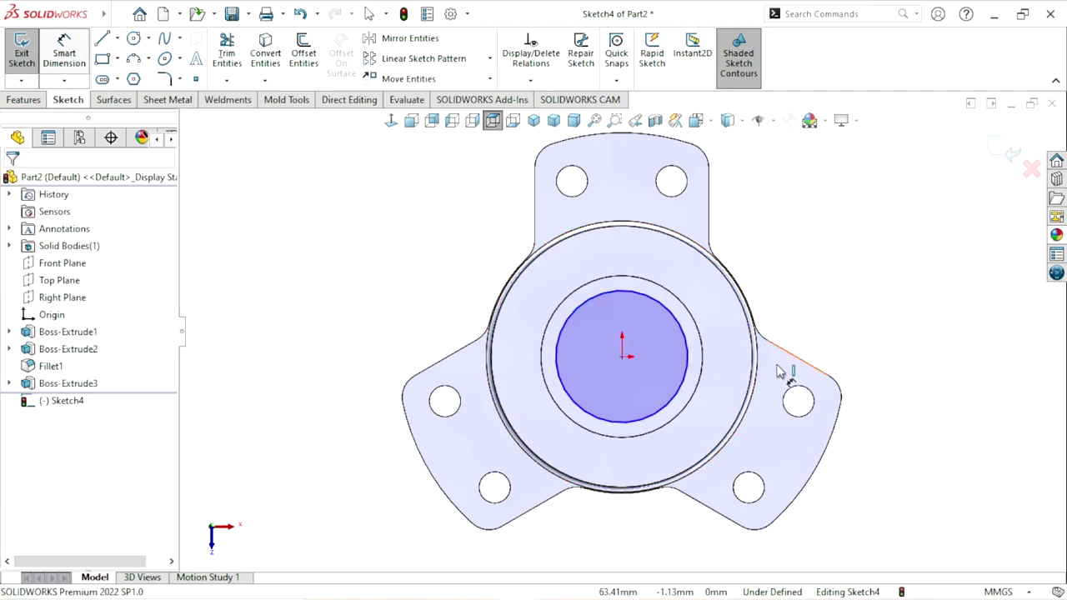
left_click(699, 371)
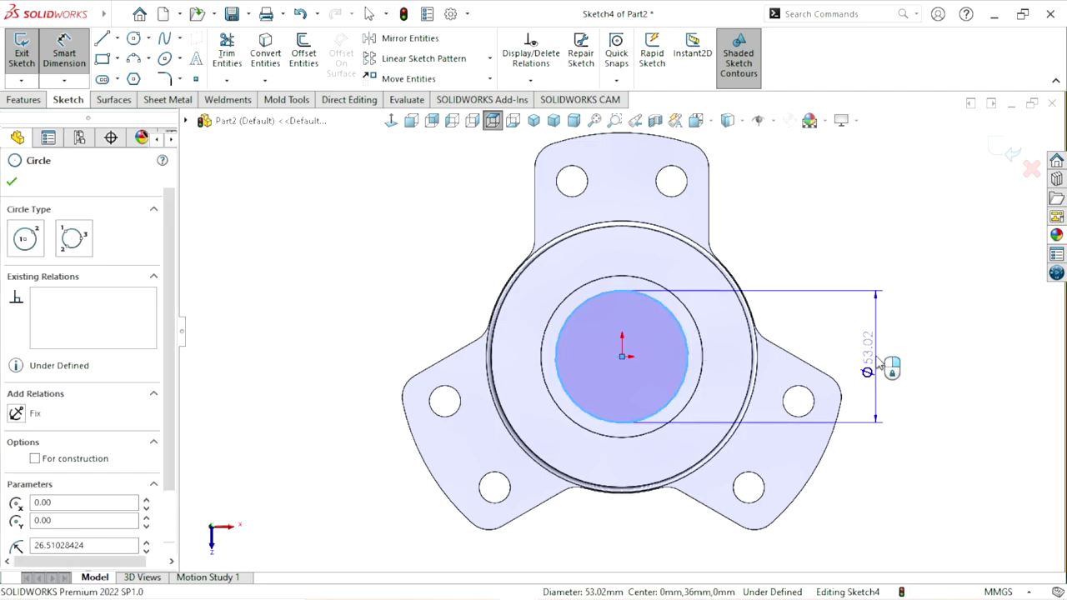
left_click(878, 363)
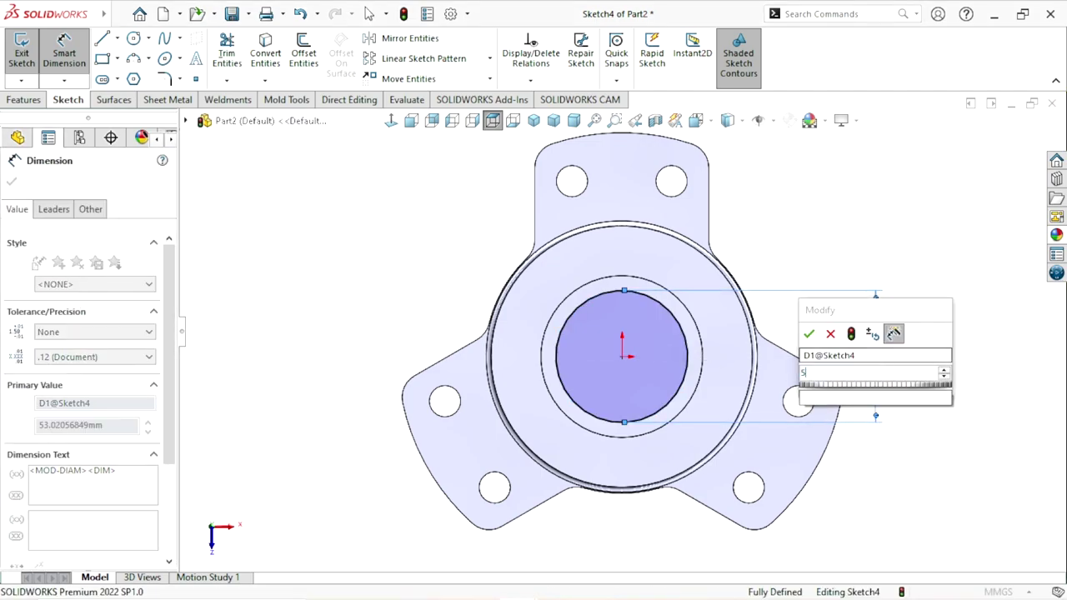
type("50")
left_click(808, 334)
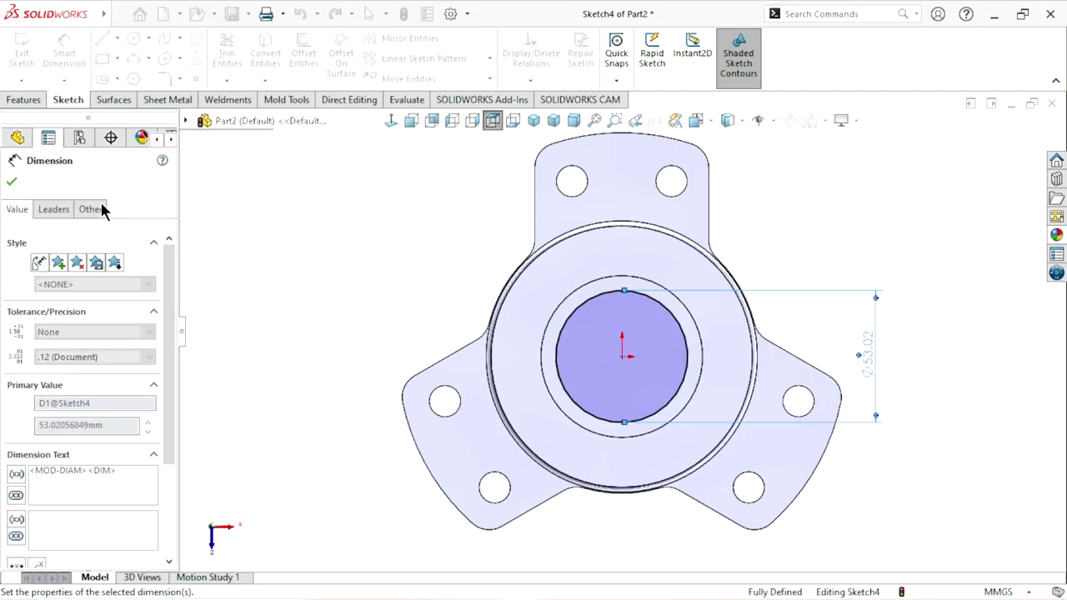
left_click(11, 182)
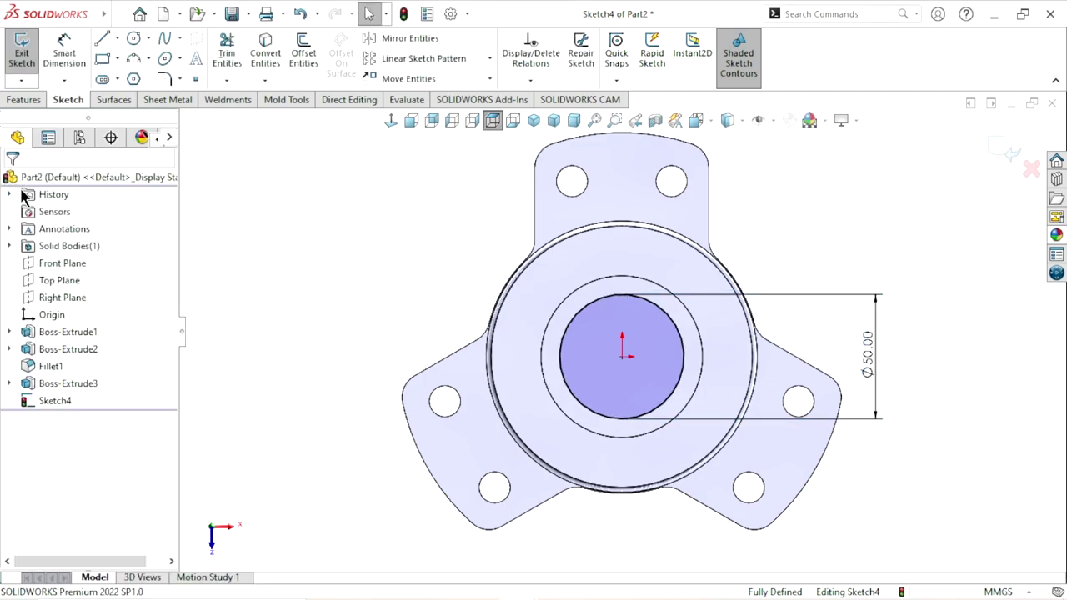
- Extrude-cut the Ø50 circle 10.5 mm deep into the hub
left_click(23, 102)
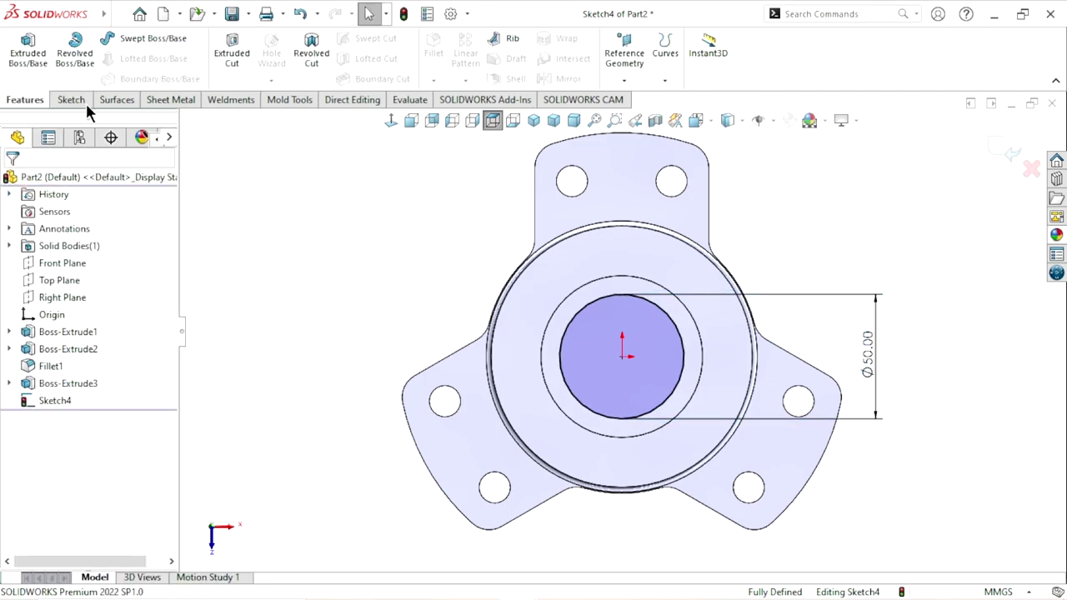
left_click(232, 69)
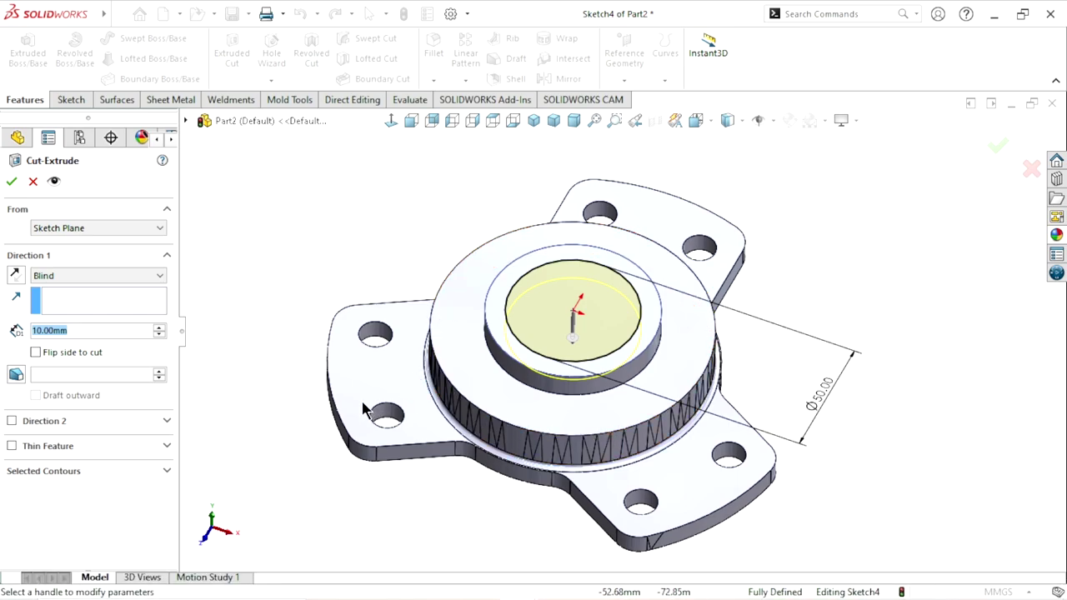
mouse_move(365, 408)
middle_mouse_down()
mouse_move(379, 310)
mouse_move(250, 314)
middle_mouse_up()
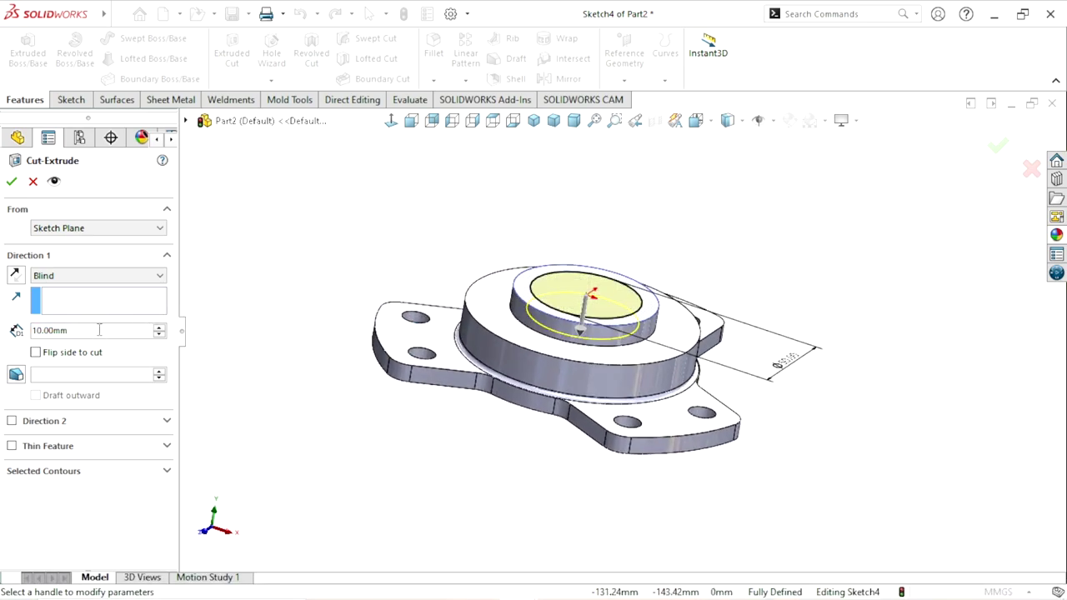
type("1.")
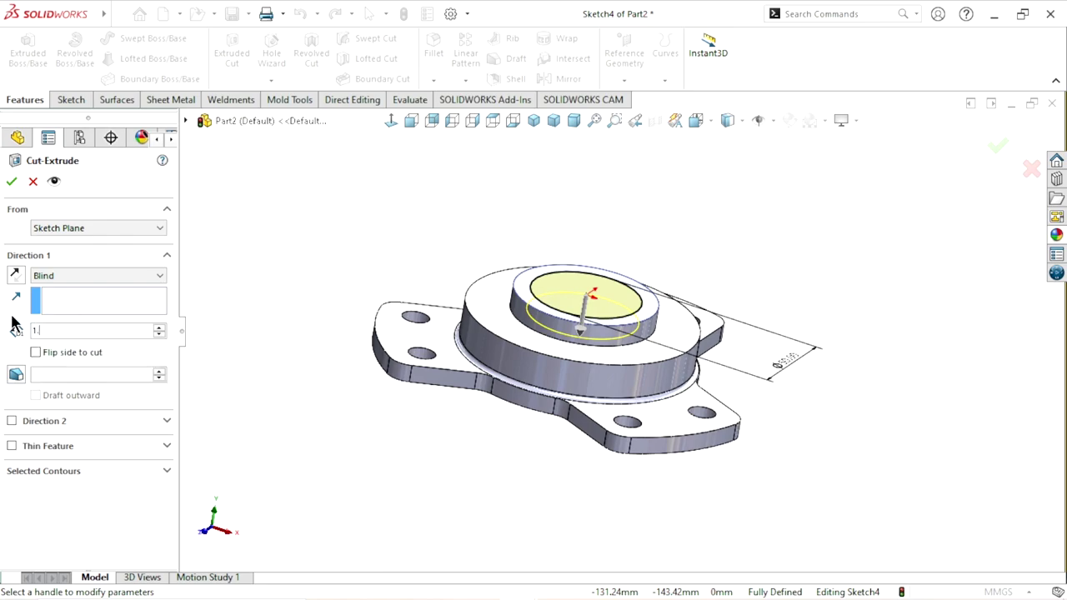
type("5")
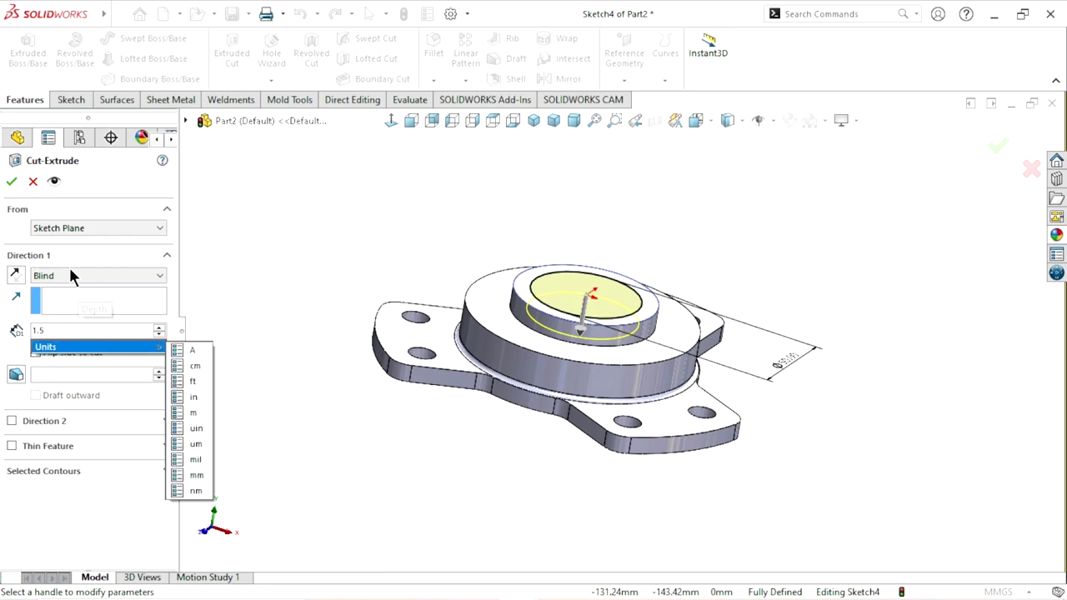
key("BackSpace")
key("BackSpace")
key("BackSpace")
type("10.")
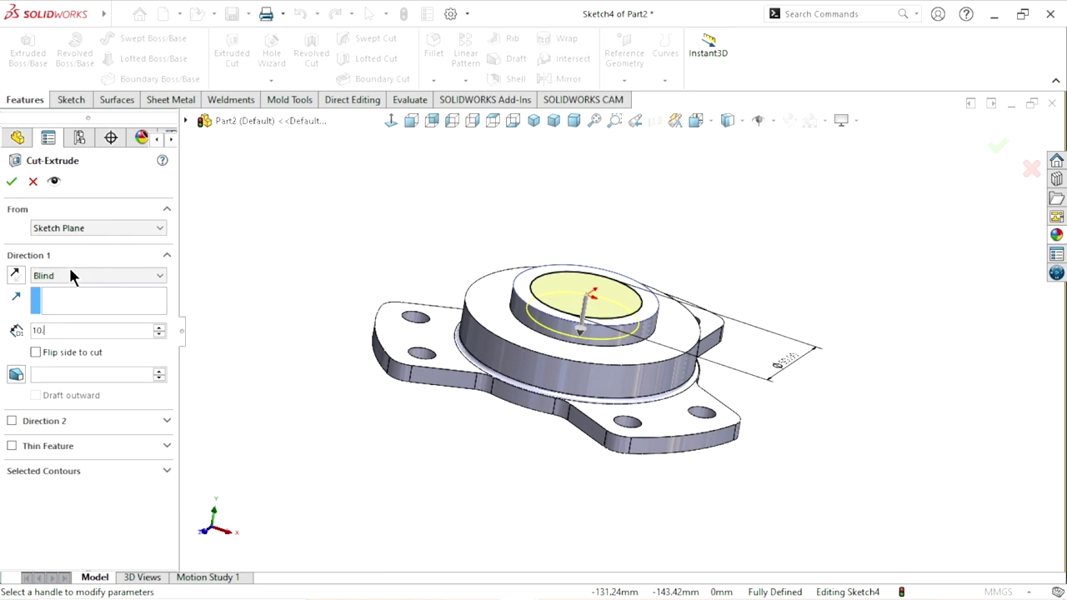
key("Return")
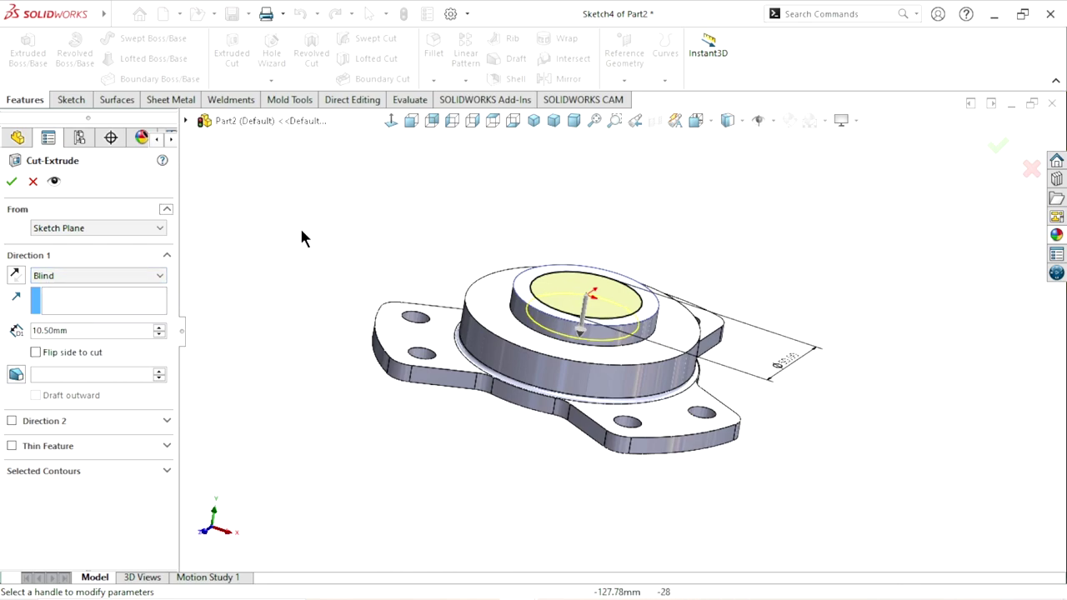
left_click(11, 187)
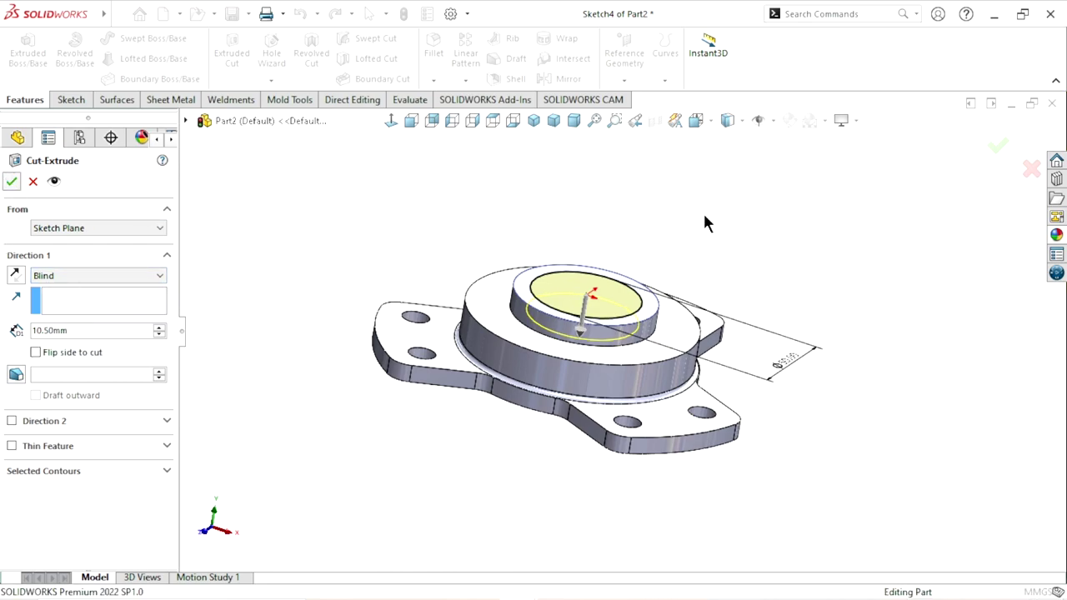
mouse_move(703, 245)
middle_mouse_down()
mouse_move(631, 281)
mouse_move(601, 342)
middle_mouse_up()
- Draw a circle centred on the origin on the flange's underside
scroll(601, 341, "up", 3)
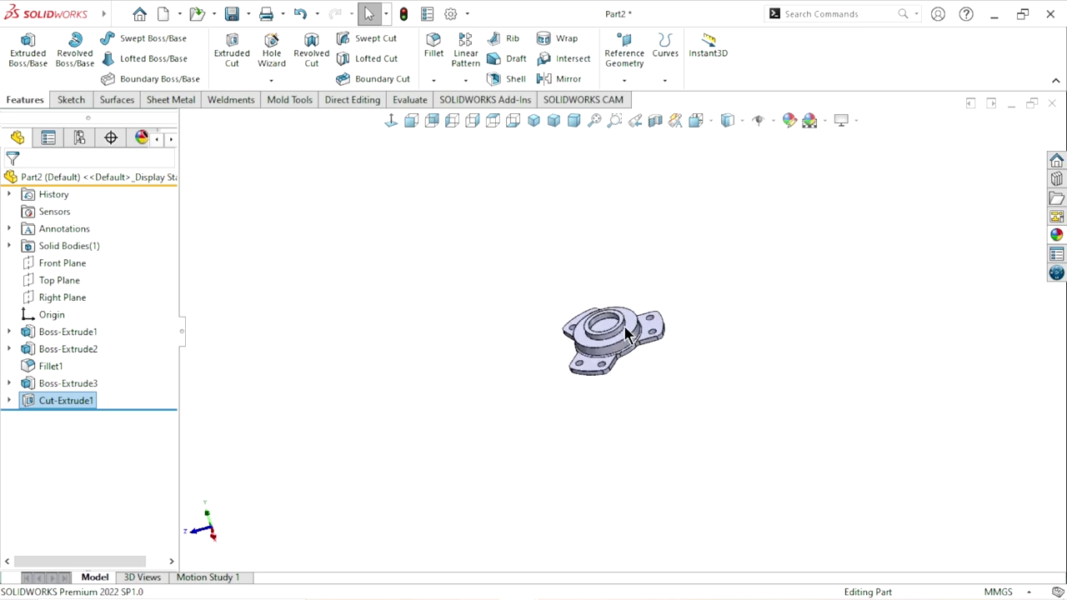
scroll(543, 364, "down", 3)
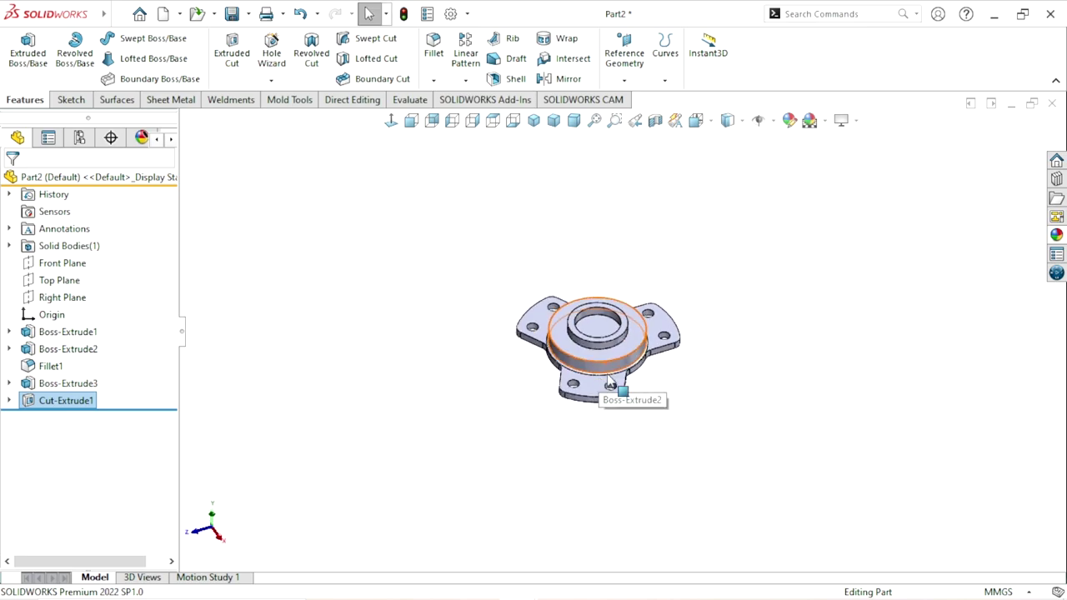
mouse_move(554, 405)
middle_mouse_down()
mouse_move(640, 306)
mouse_move(617, 325)
middle_mouse_up()
left_click(595, 336)
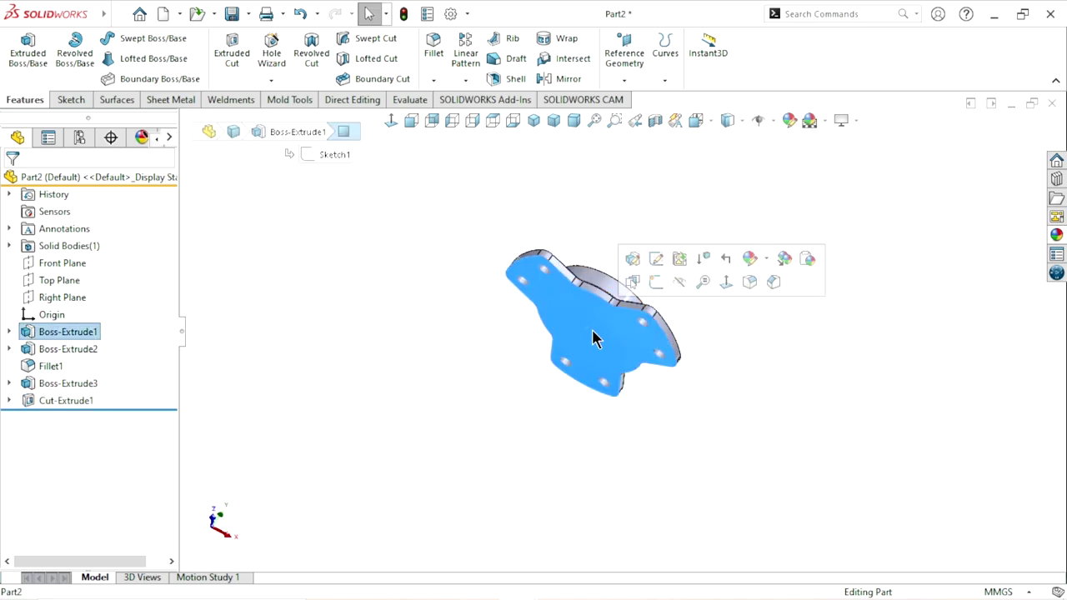
left_click(661, 283)
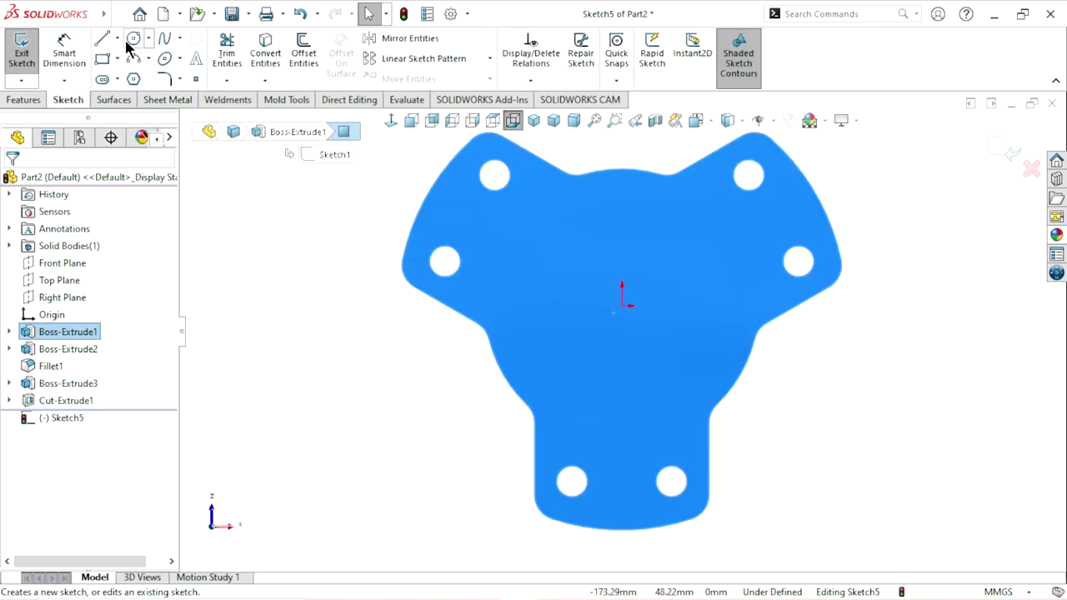
left_click(132, 39)
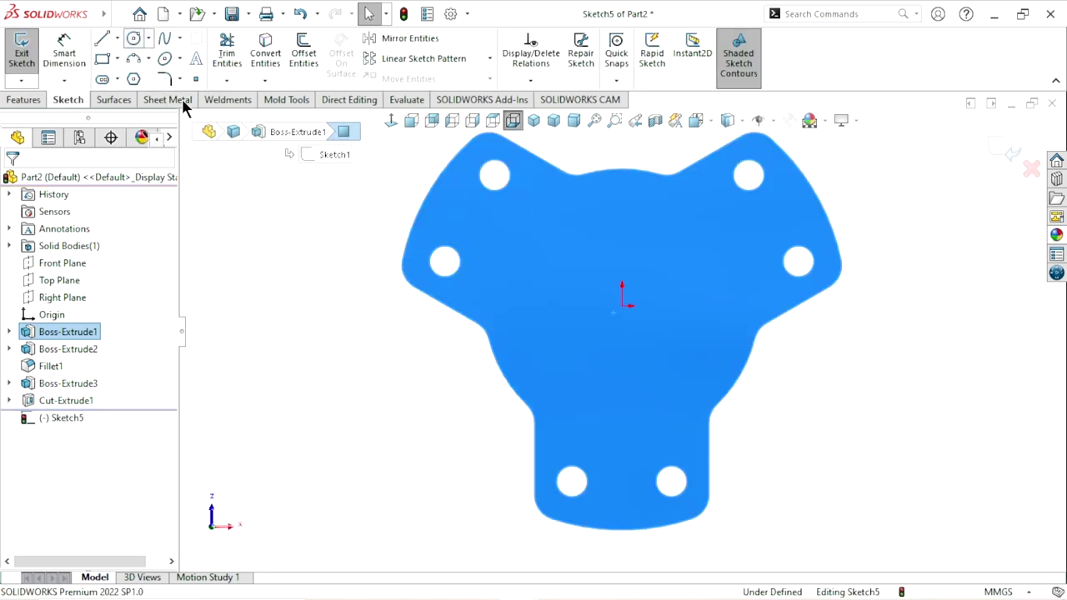
left_click(622, 306)
left_click(722, 272)
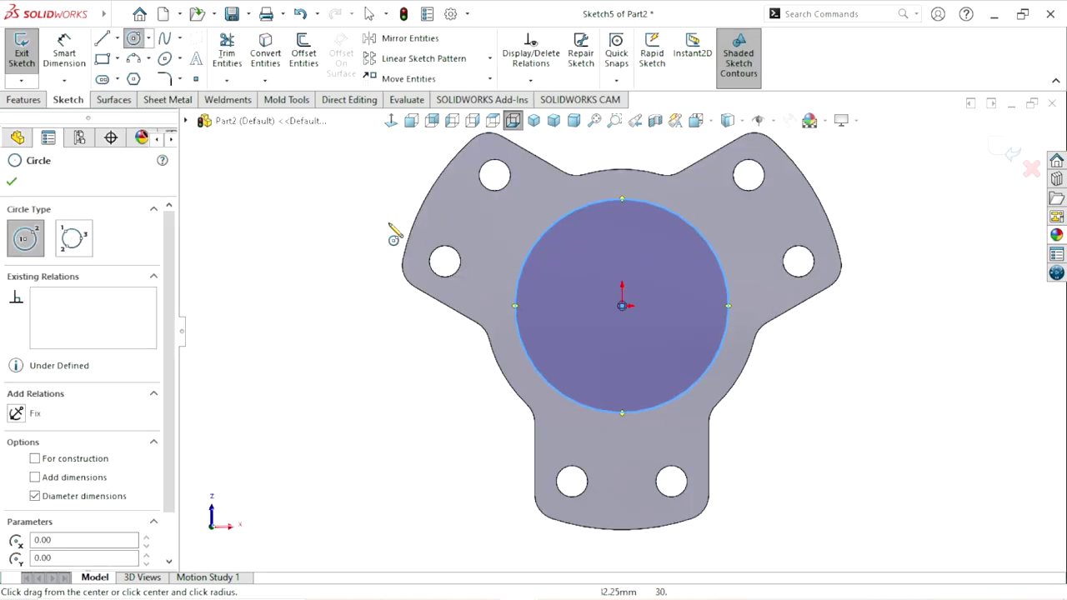
- Dimension the underside circle to a 52 mm diameter
left_click(53, 63)
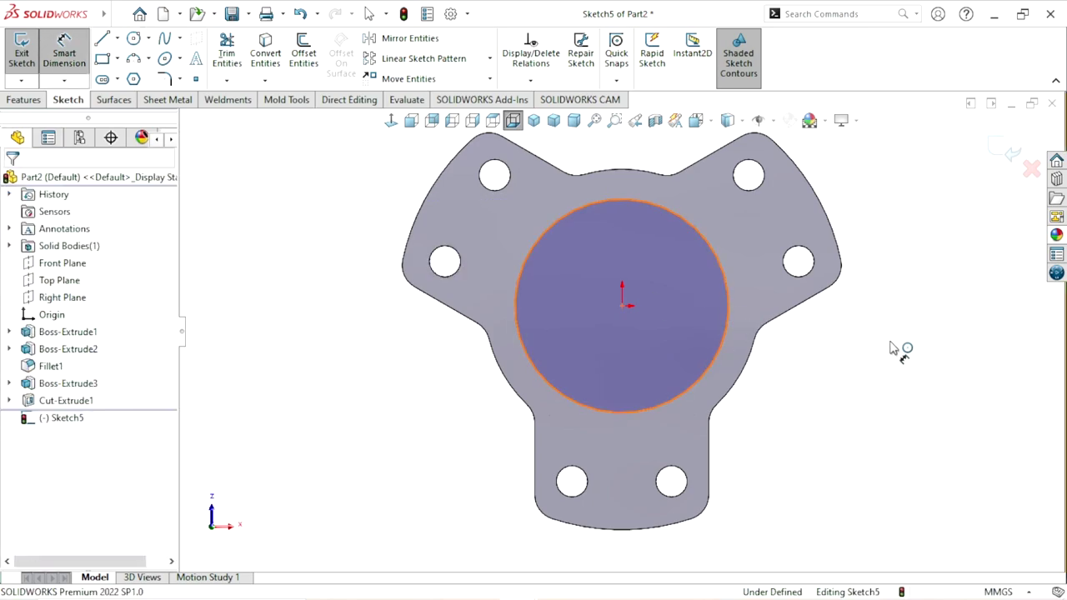
left_click(719, 349)
left_click(888, 332)
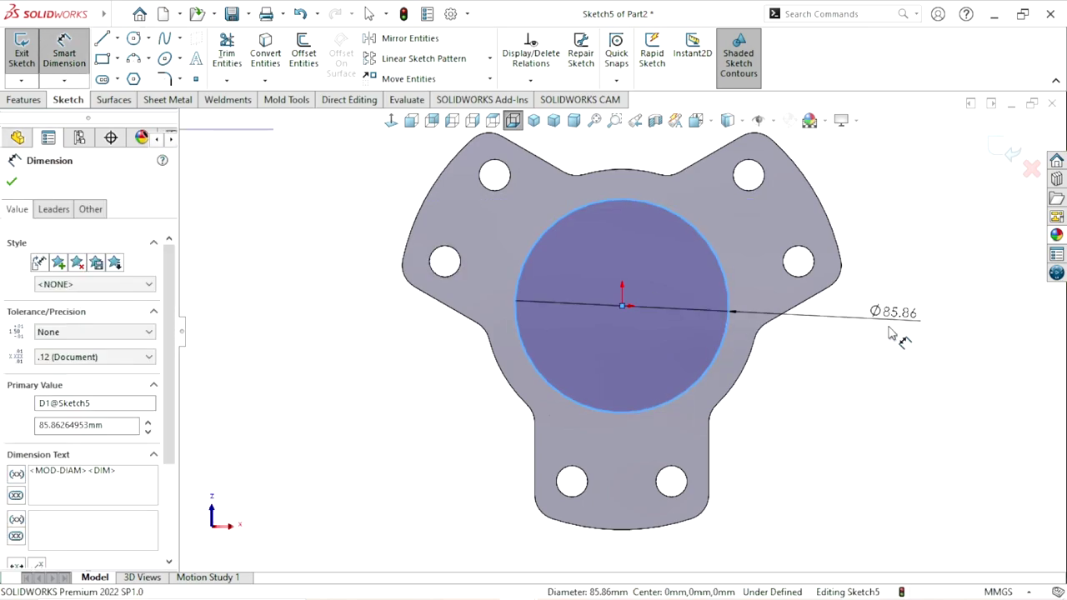
type("52")
key("Return")
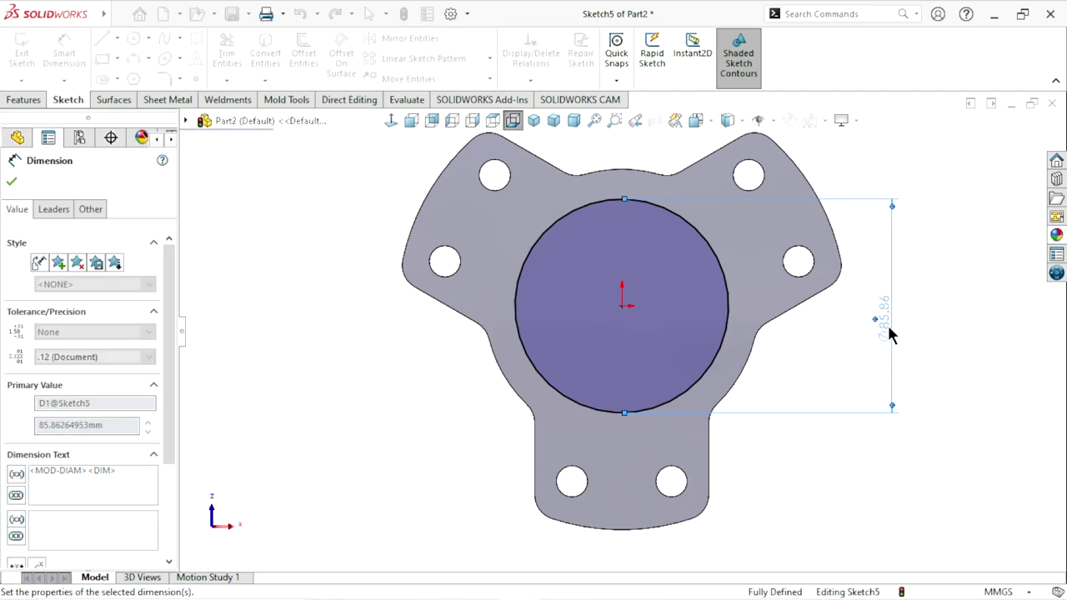
left_click(11, 183)
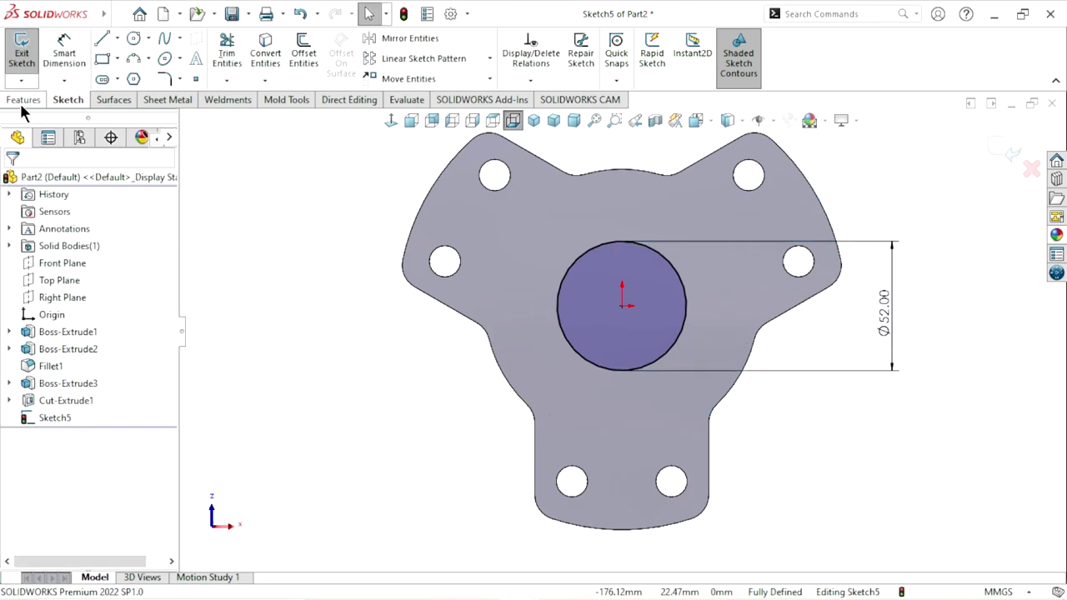
left_click(25, 102)
type("16")
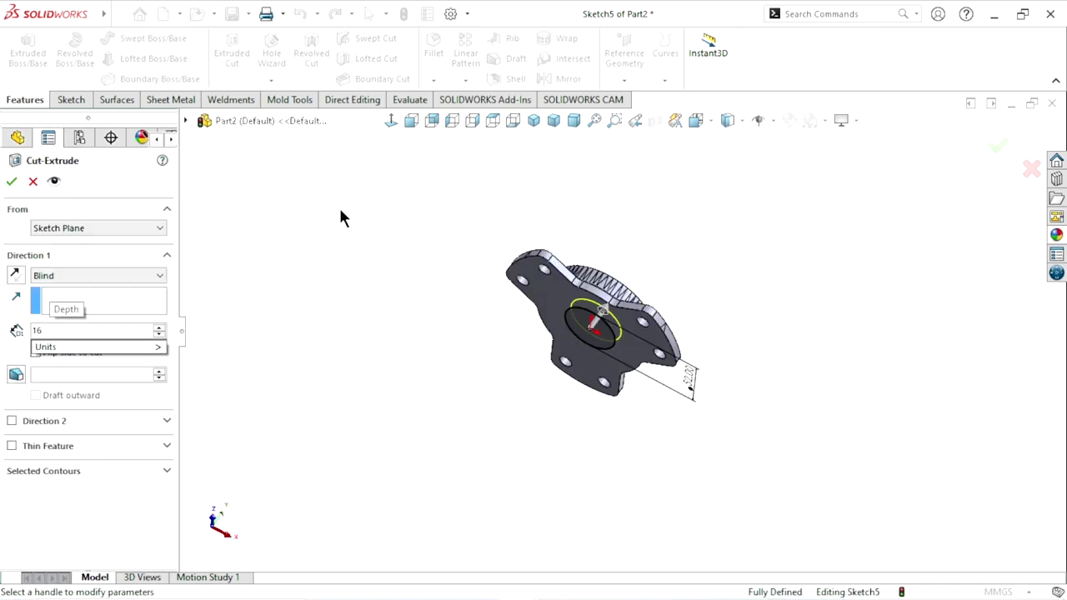
- Apply the 16 mm blind cut and select the floor of the new recess
key("Return")
mouse_move(429, 321)
middle_mouse_down()
mouse_move(418, 317)
mouse_move(533, 333)
middle_mouse_up()
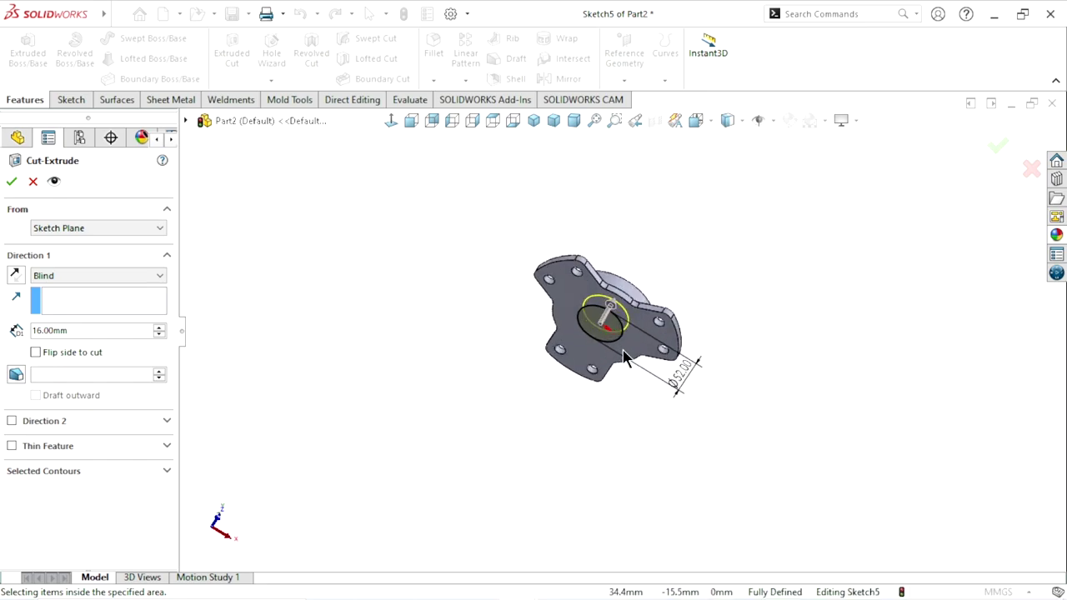
left_click(12, 182)
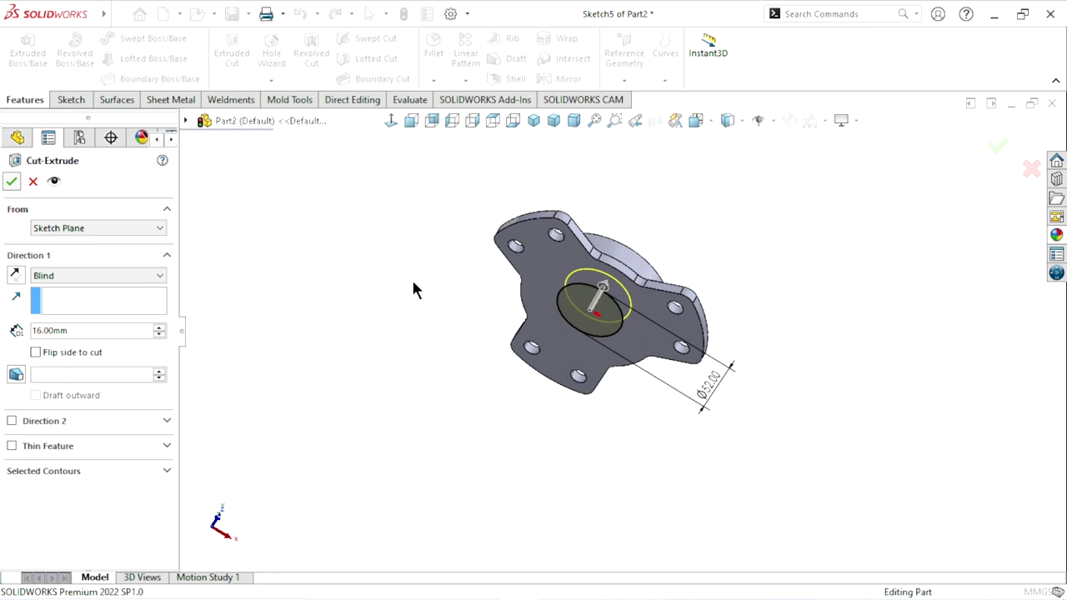
mouse_move(412, 283)
middle_mouse_down()
mouse_move(519, 386)
mouse_move(572, 316)
middle_mouse_up()
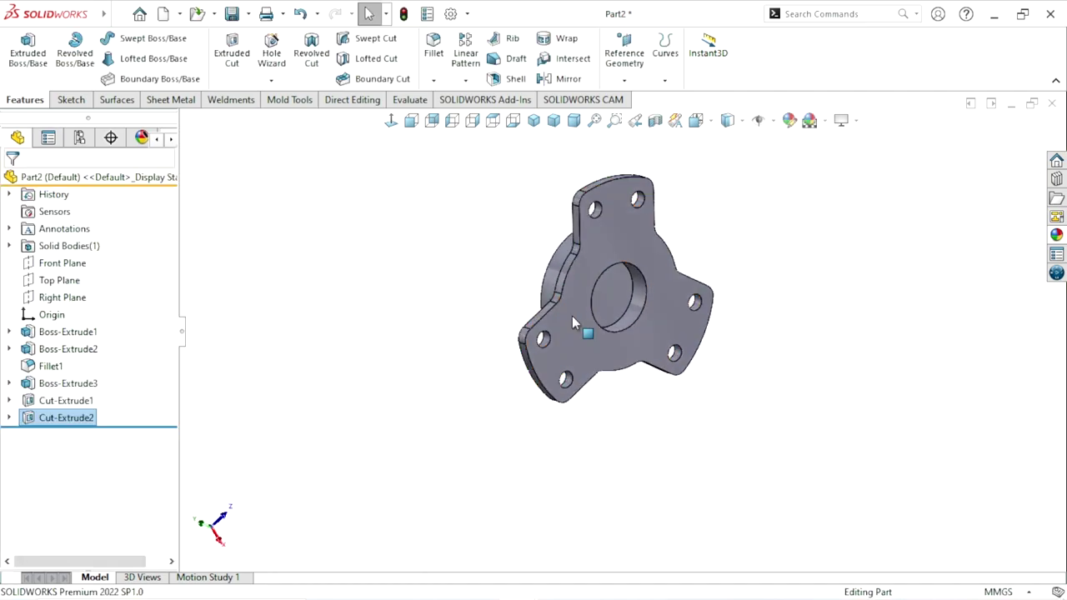
scroll(641, 350, "down", 3)
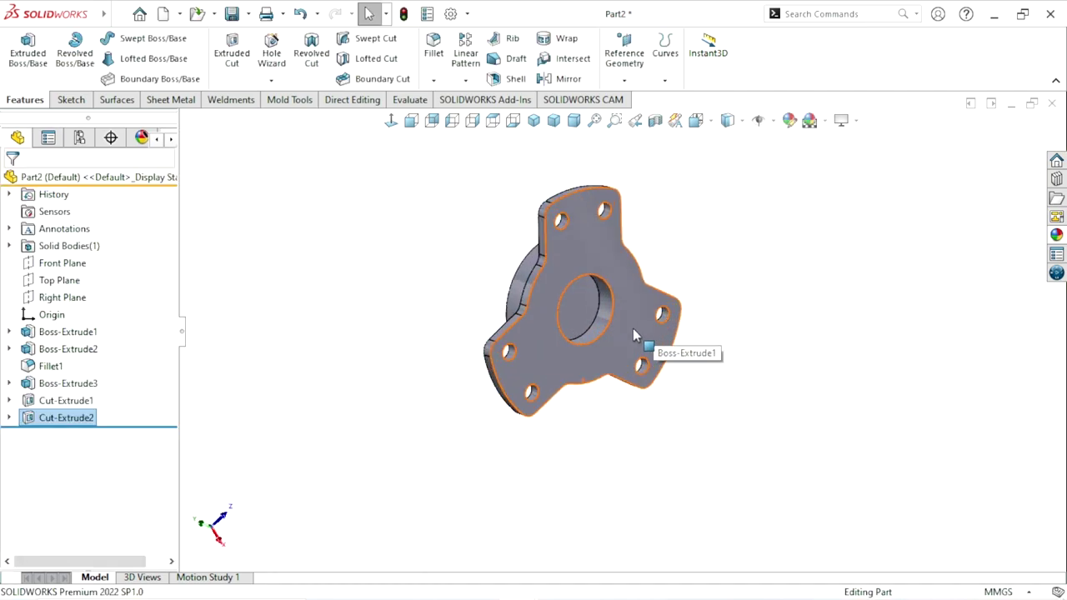
left_click(579, 309)
middle_click_drag(666, 383, 643, 420)
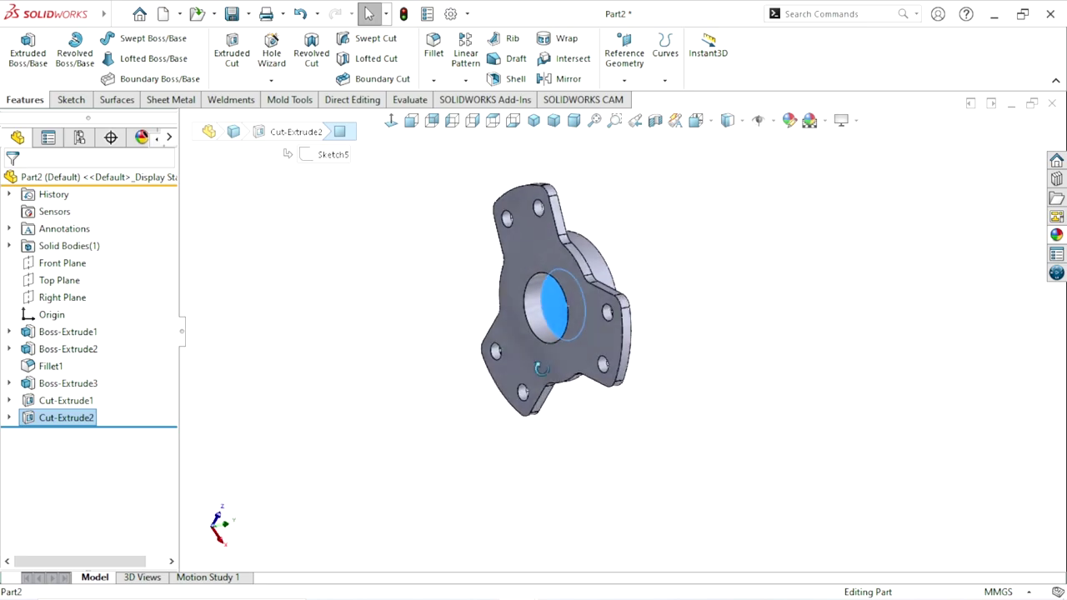
- Draw a circle centred on the origin on the 52 mm recess floor
left_click(643, 420)
scroll(553, 329, "down", 4)
left_click(554, 330)
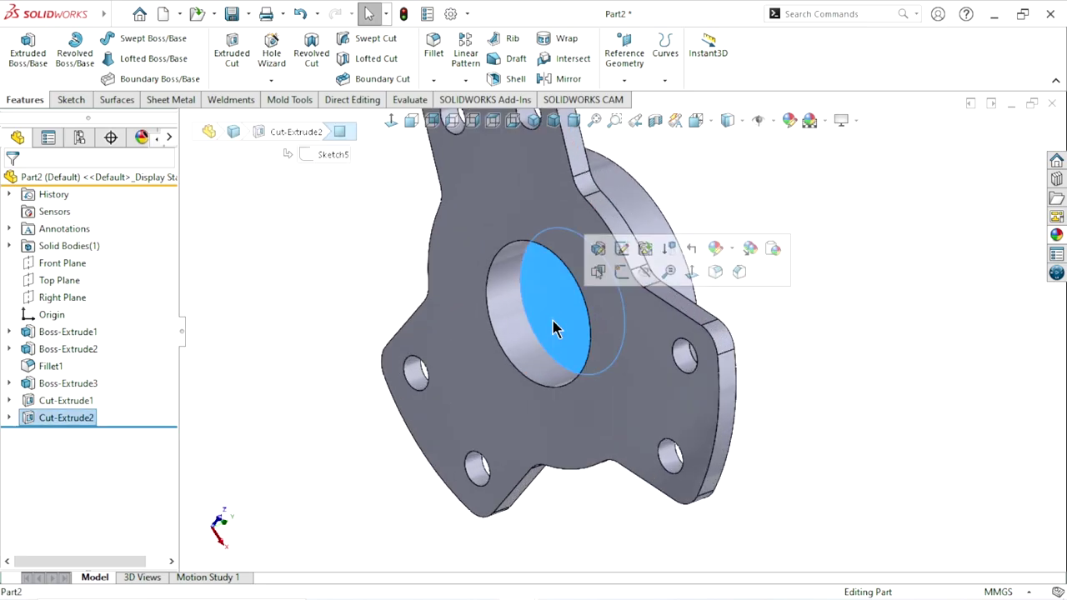
left_click(619, 275)
left_click(133, 39)
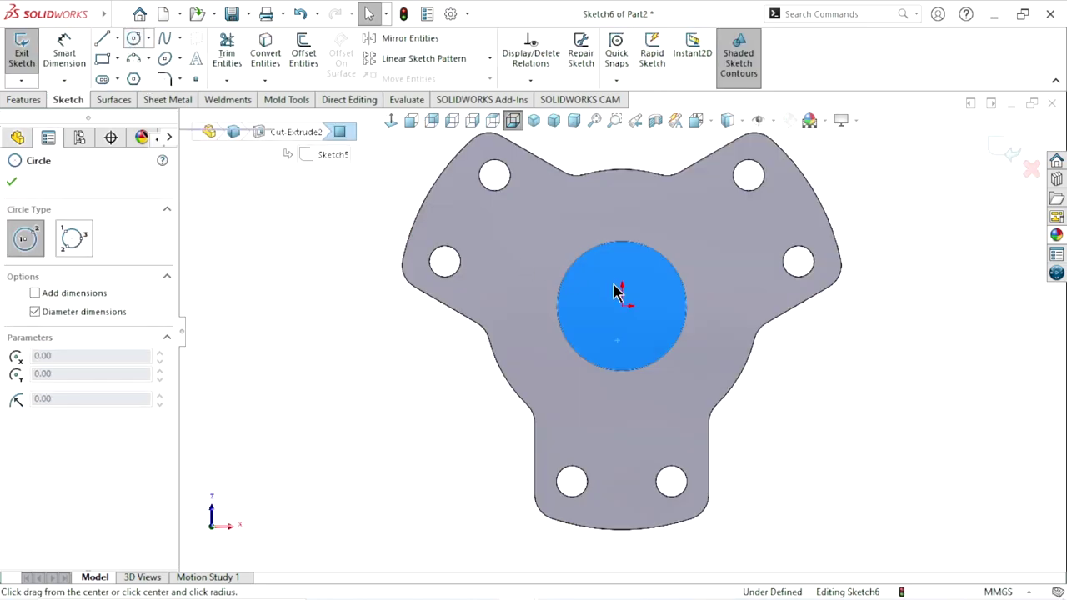
left_click(622, 305)
left_click(664, 291)
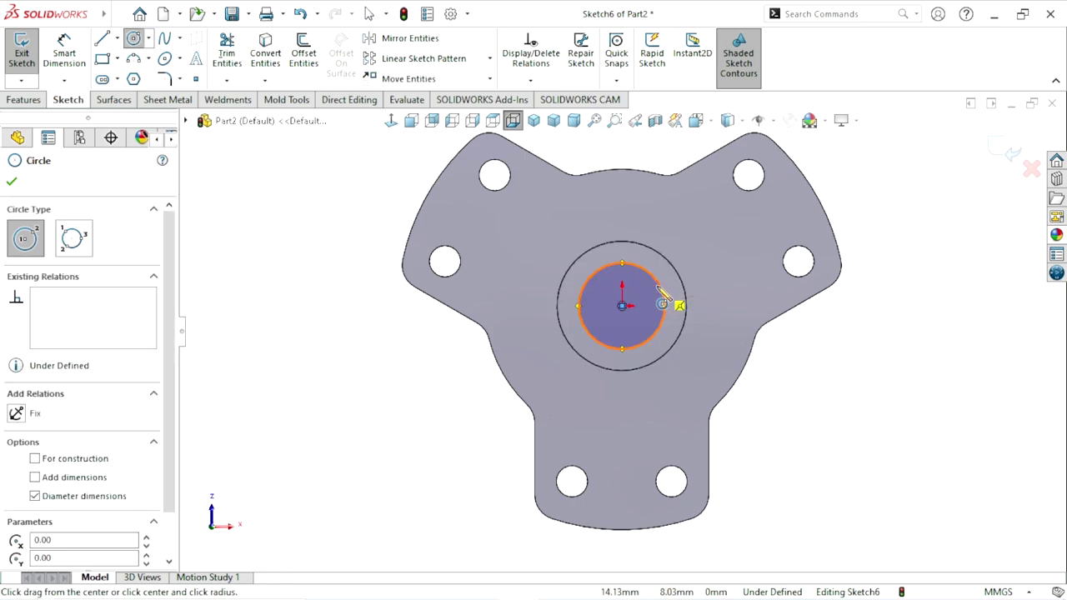
- Dimension the recess-floor circle to a 45 mm diameter
key("Escape")
key("d")
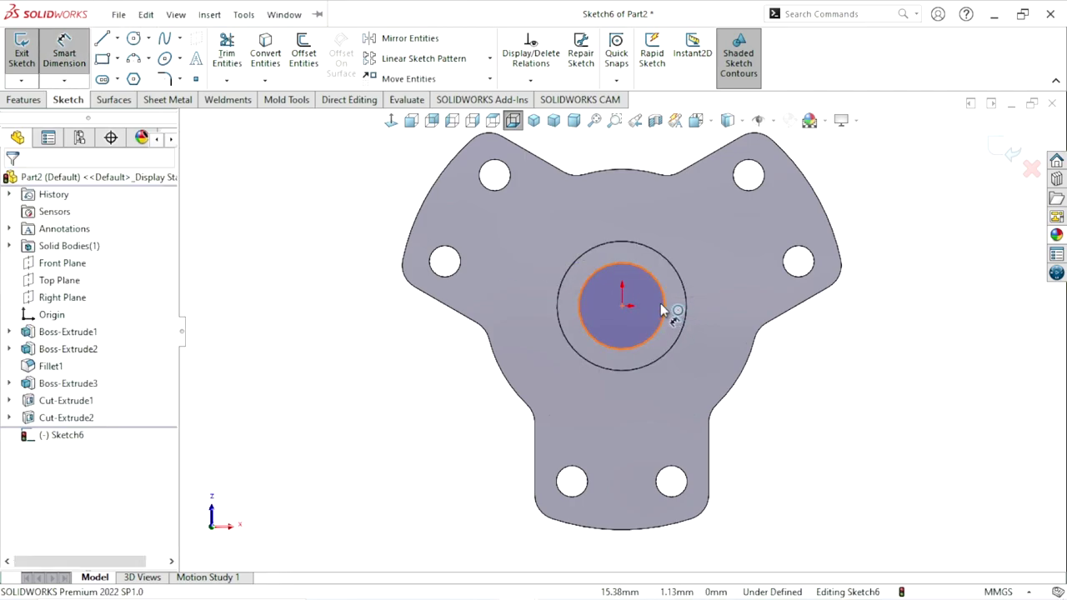
left_click(665, 310)
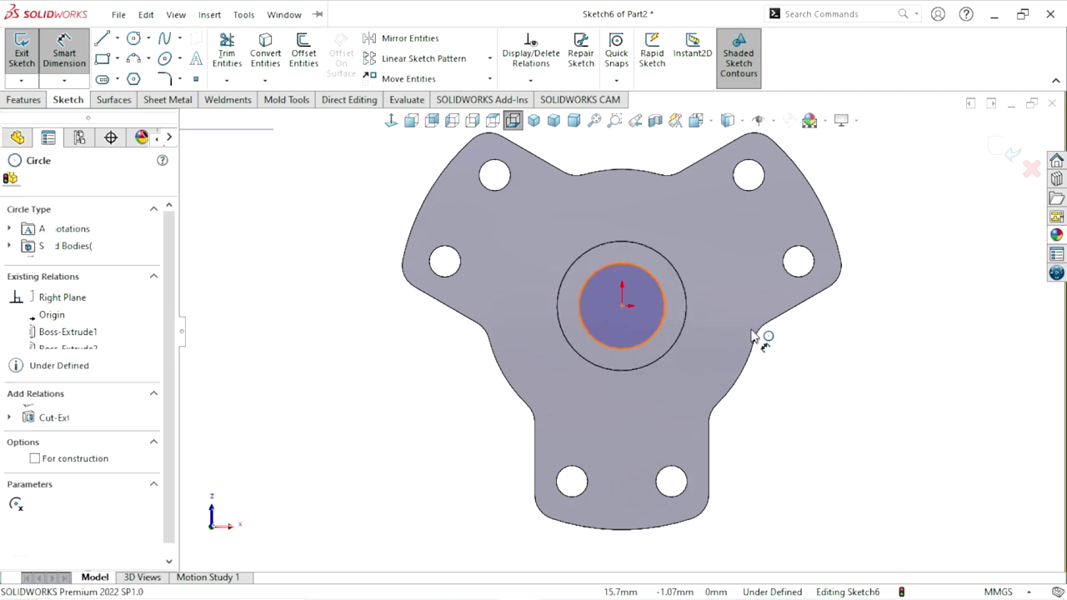
left_click(885, 307)
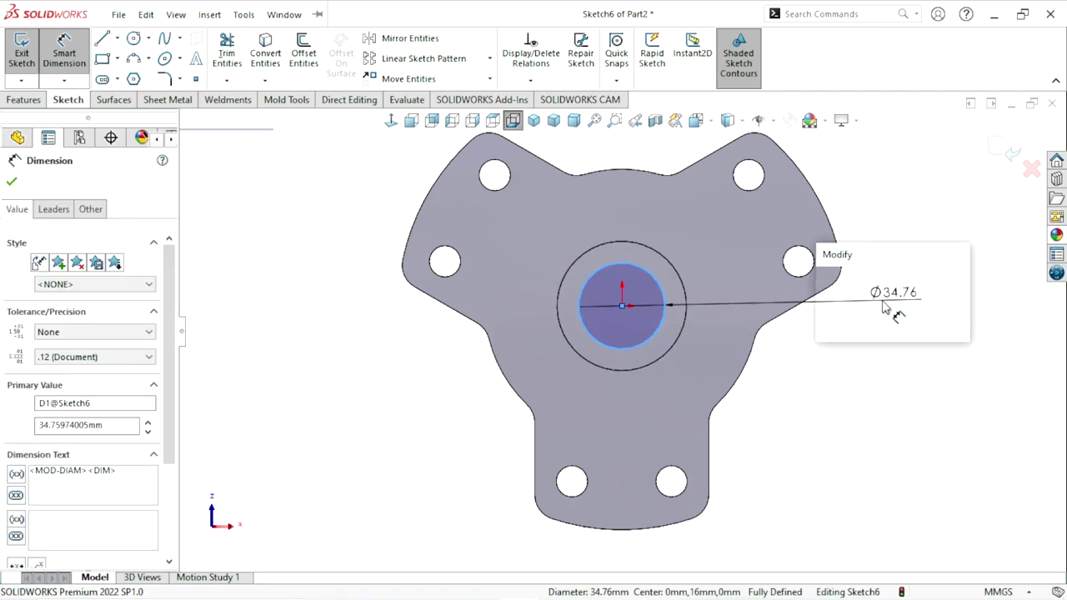
type("45")
left_click(826, 280)
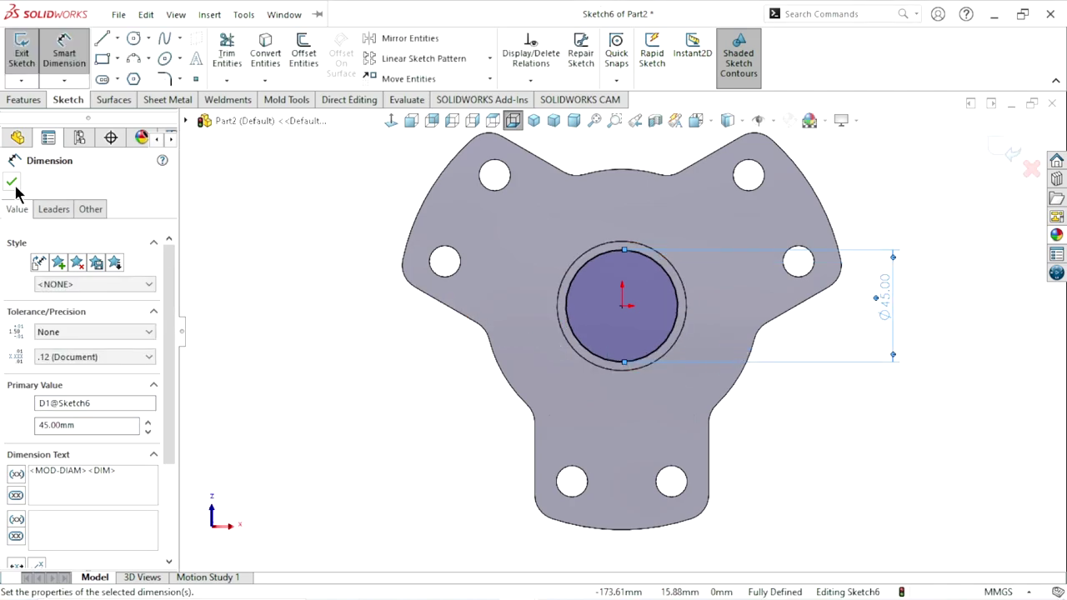
left_click(12, 181)
left_click(26, 101)
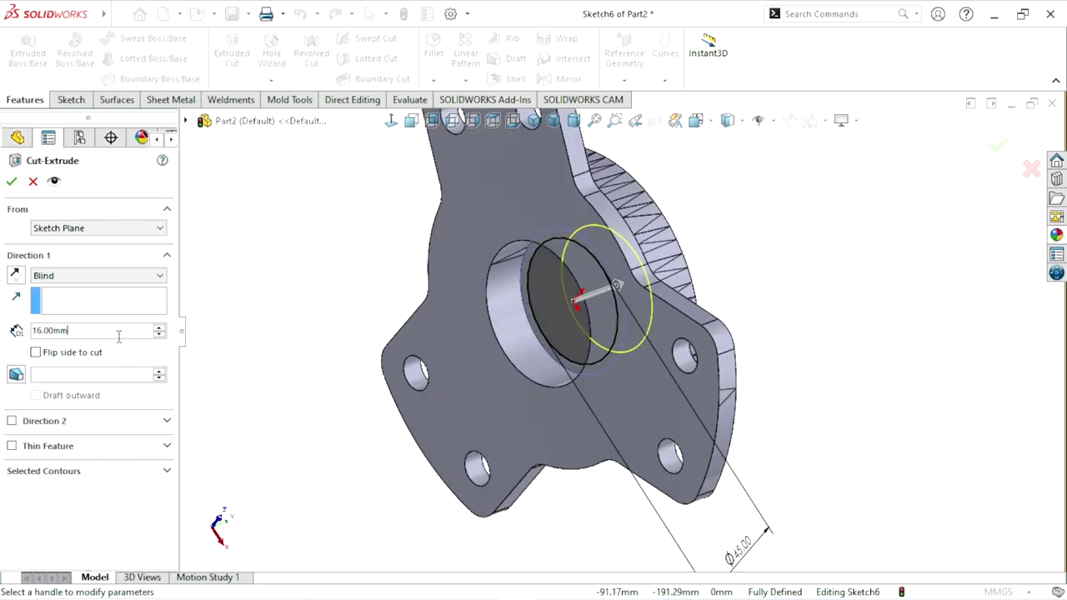
type("1")
key("Return")
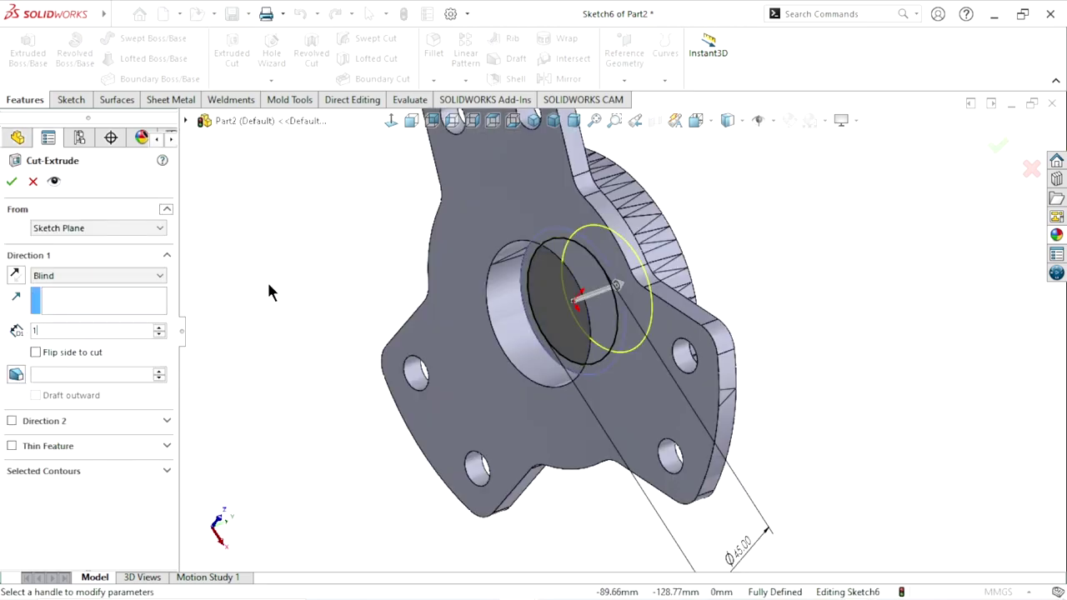
left_click(12, 181)
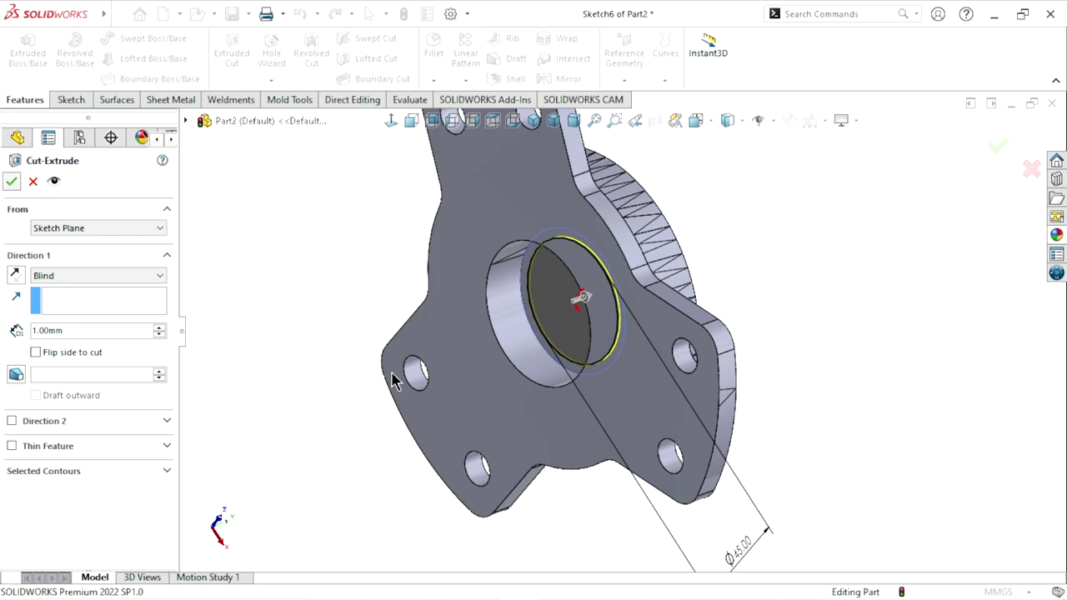
middle_click_drag(590, 302, 557, 342)
scroll(634, 325, "up", 2)
scroll(664, 315, "down", 5)
scroll(664, 315, "down", 2)
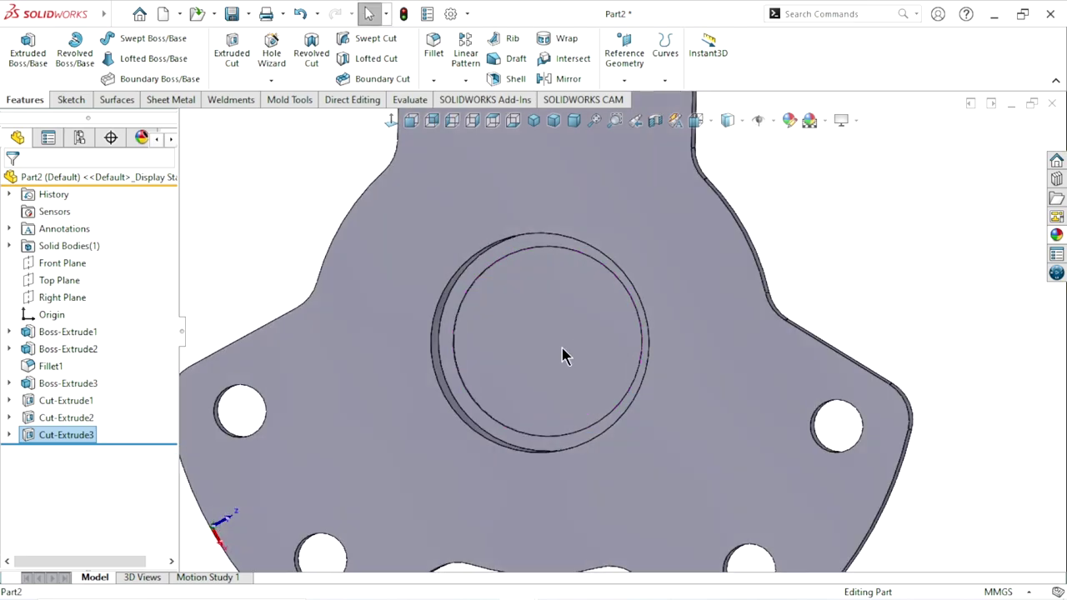
scroll(557, 341, "up", 2)
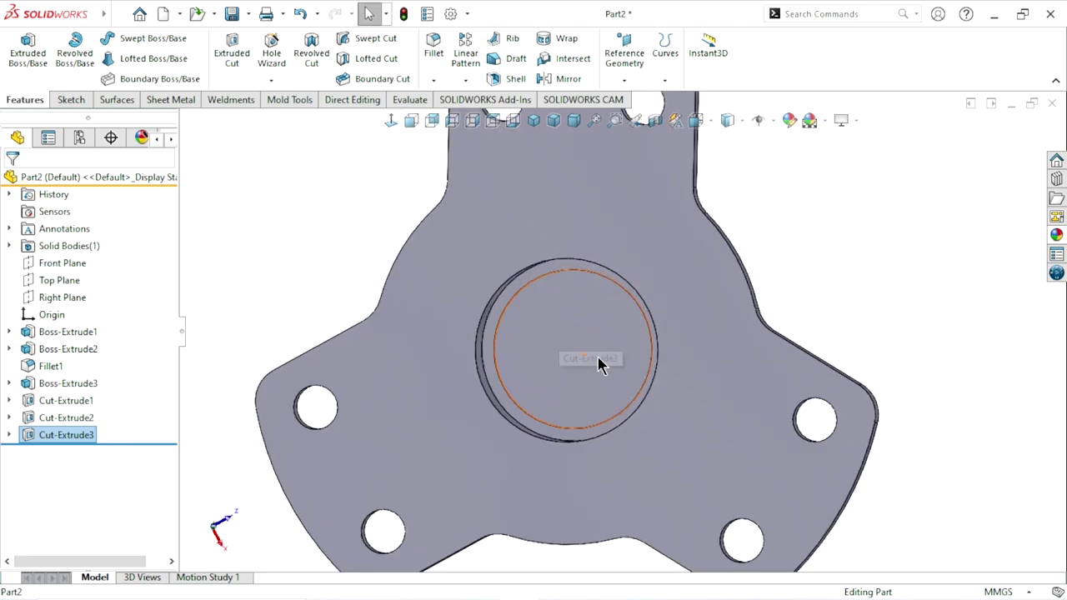
scroll(557, 392, "up", 3)
mouse_move(581, 372)
middle_mouse_down()
mouse_move(596, 338)
mouse_move(571, 341)
mouse_move(586, 361)
middle_mouse_up()
scroll(617, 333, "down", 2)
scroll(572, 341, "up", 2)
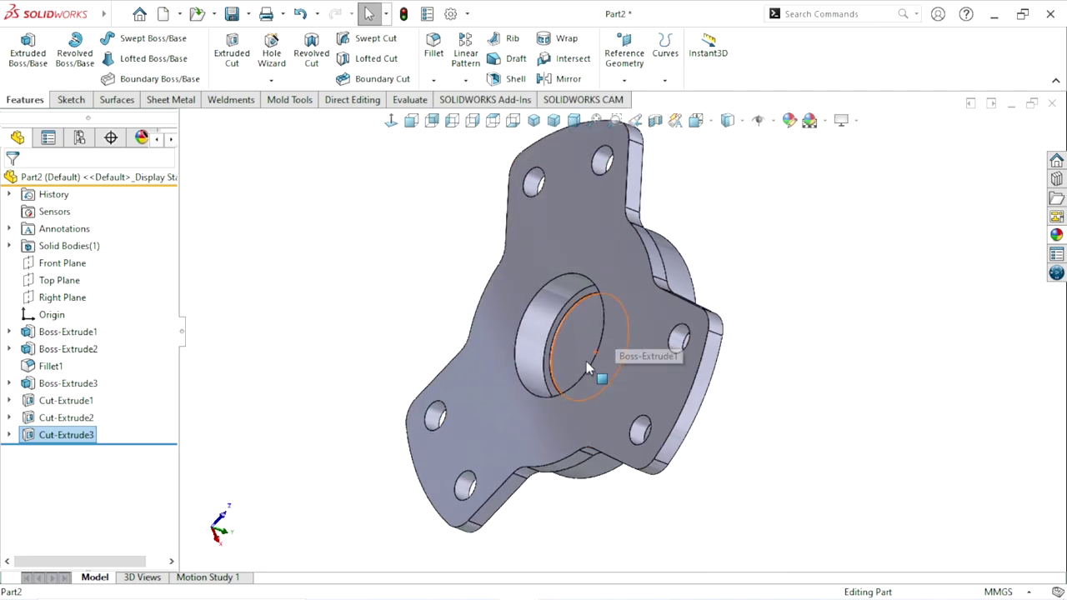
scroll(615, 330, "down", 2)
scroll(614, 330, "down", 2)
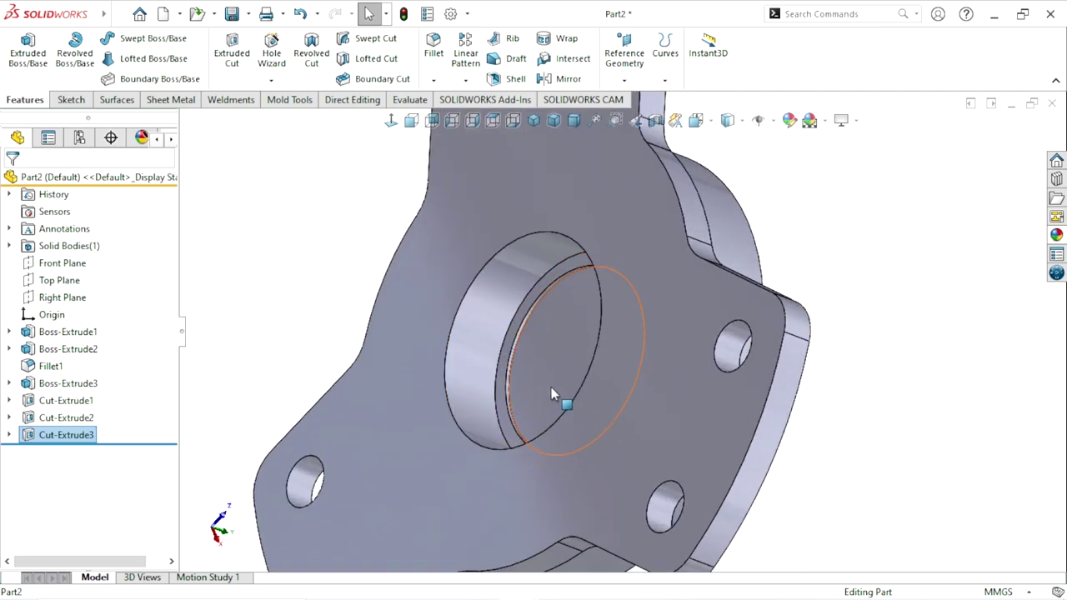
middle_click_drag(554, 298, 674, 320)
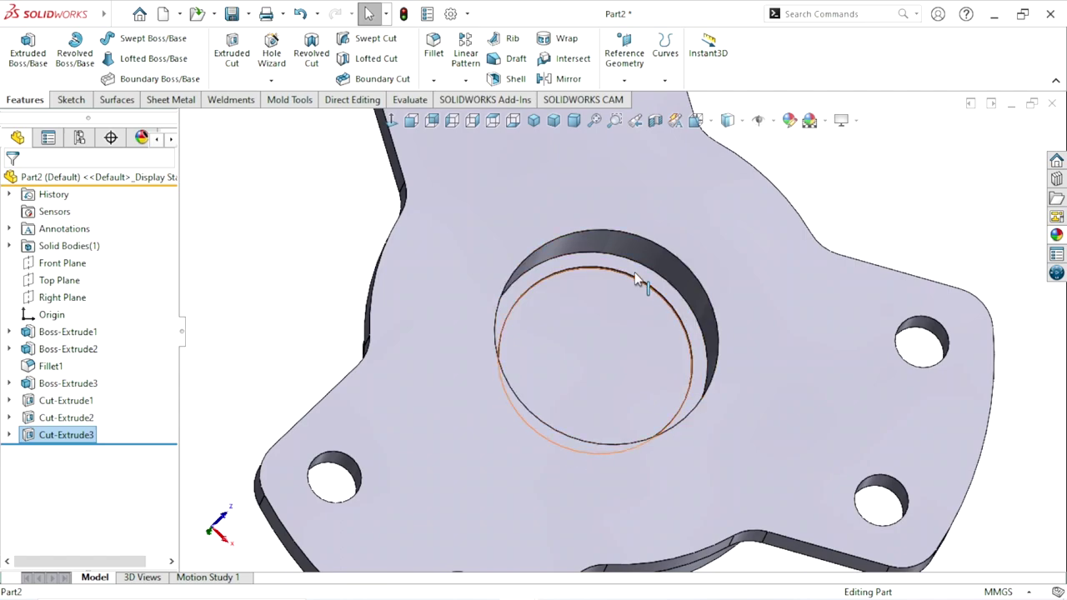
scroll(617, 316, "down", 2)
middle_click_drag(606, 342, 585, 312)
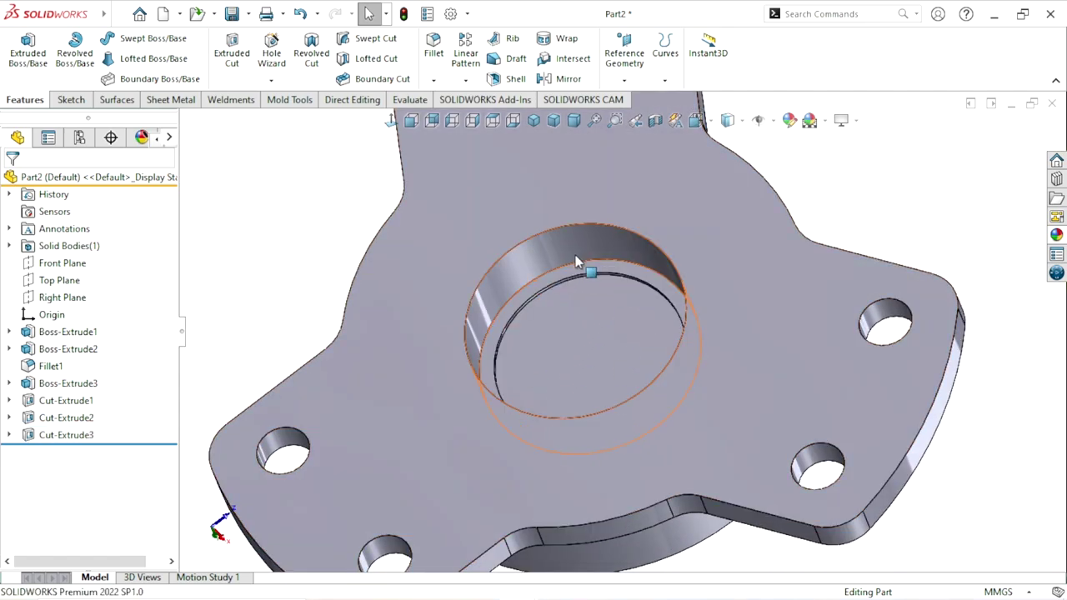
scroll(607, 316, "up", 3)
scroll(591, 354, "down", 3)
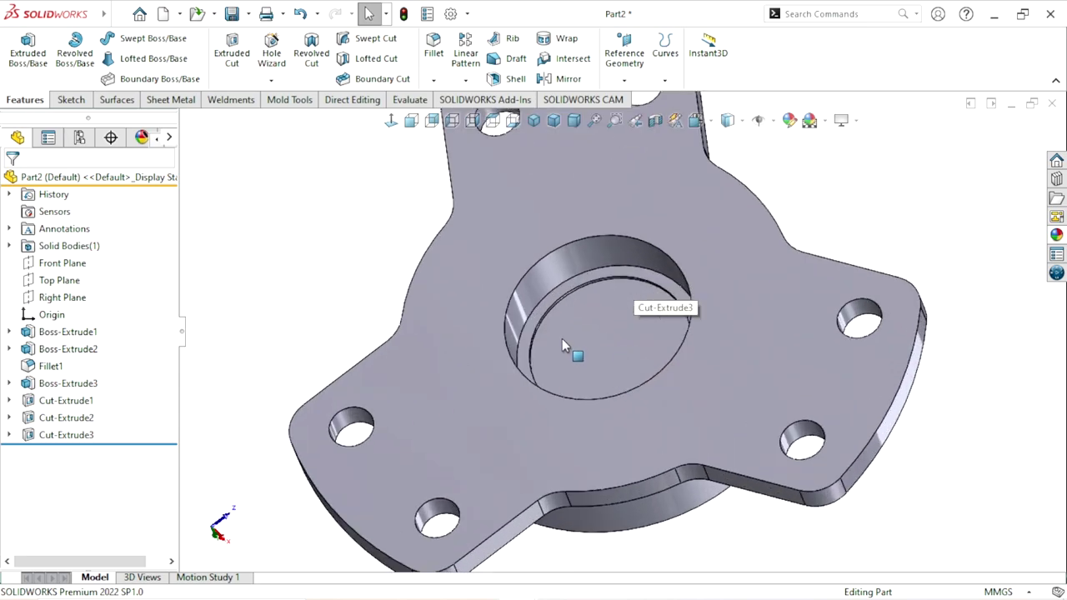
scroll(583, 358, "up", 4)
middle_click_drag(757, 275, 740, 312)
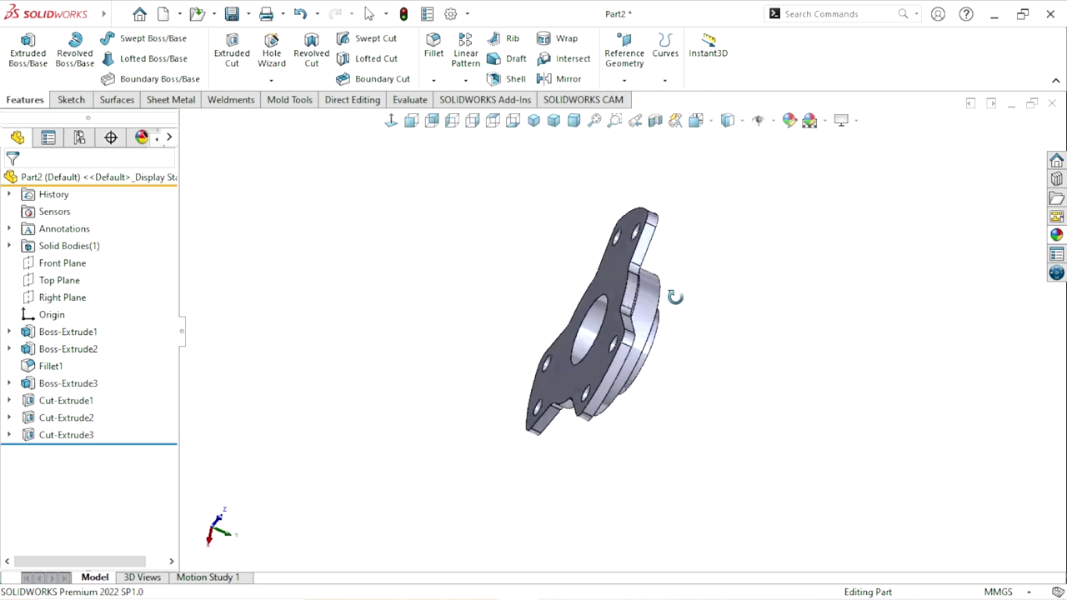
scroll(667, 349, "up", 3)
scroll(667, 348, "down", 3)
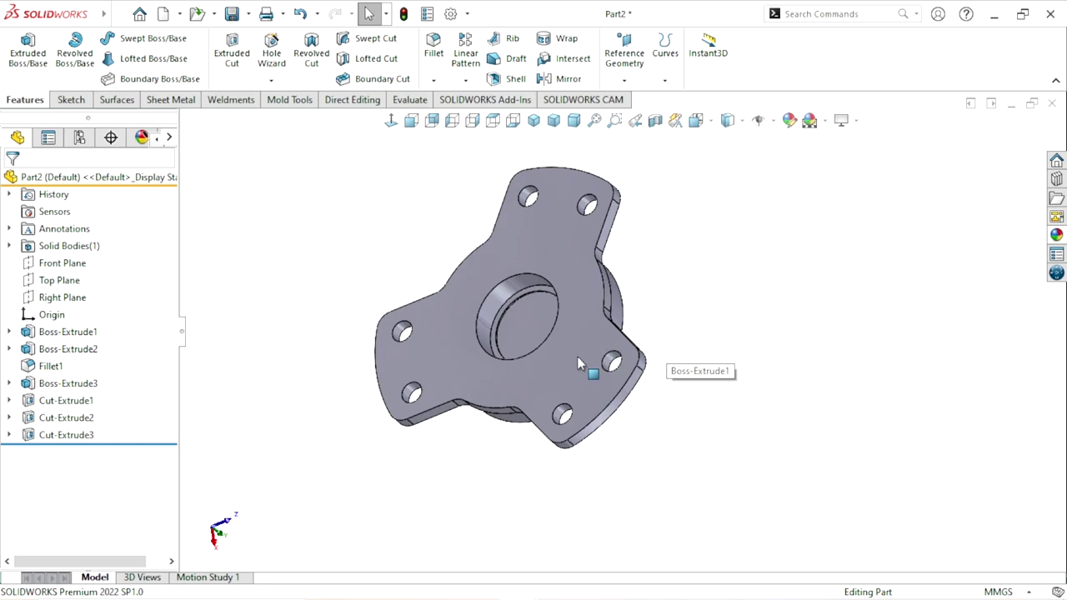
scroll(515, 392, "down", 1)
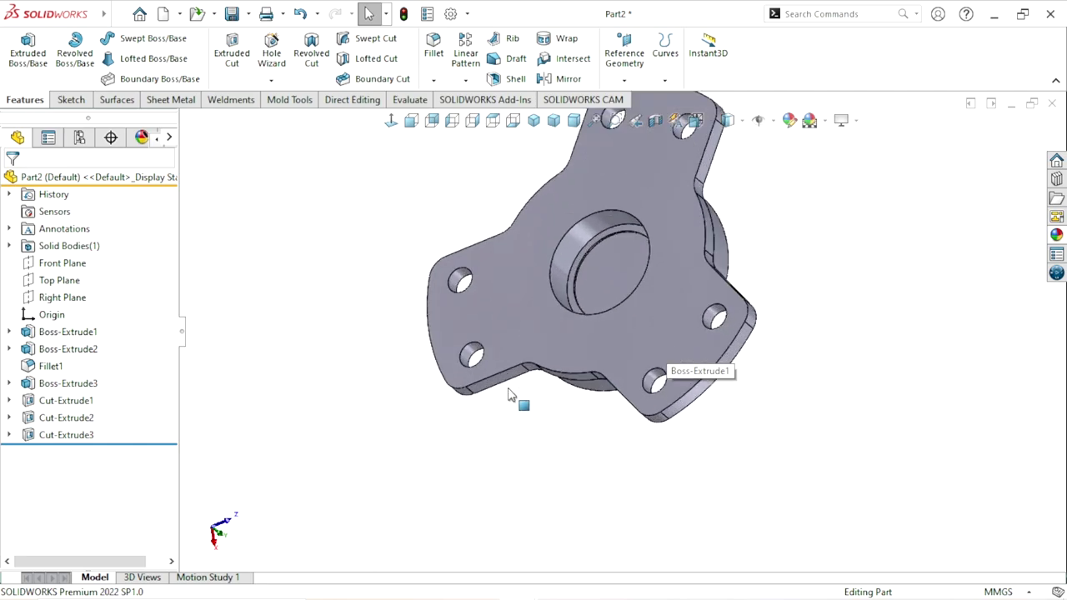
left_click(606, 261)
- Sketch a fully defined Ø35 mm circle at the origin on the bore recess floor
left_click(682, 215)
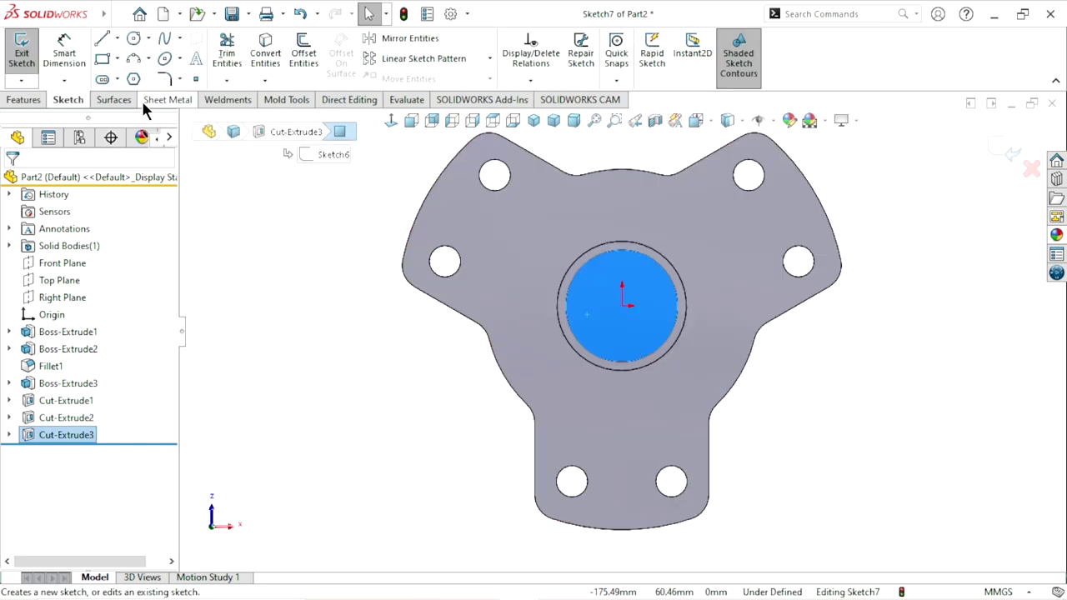
left_click(134, 38)
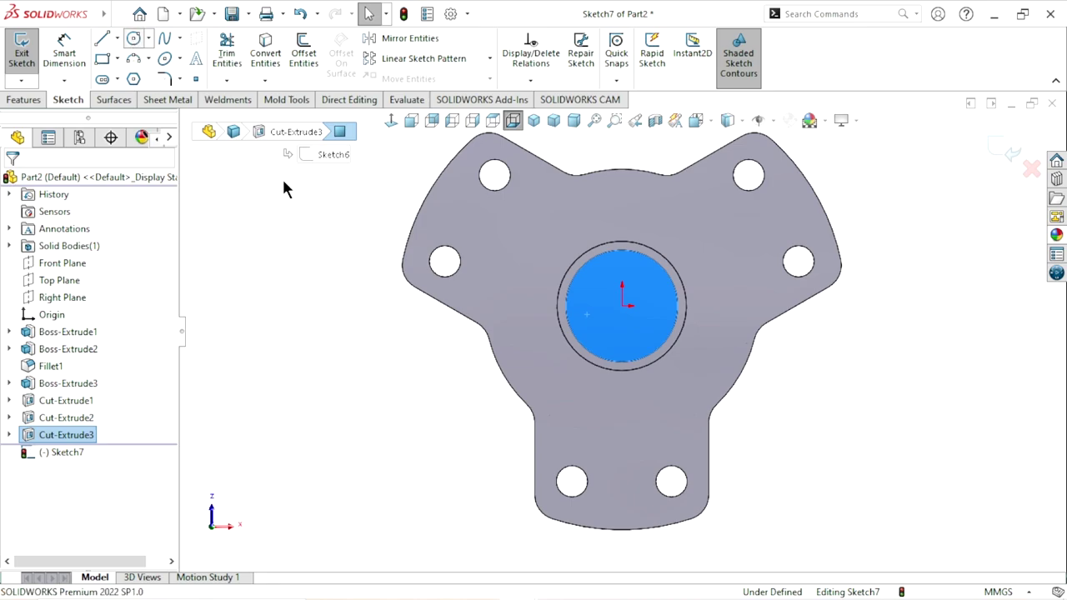
left_click(621, 306)
left_click(665, 306)
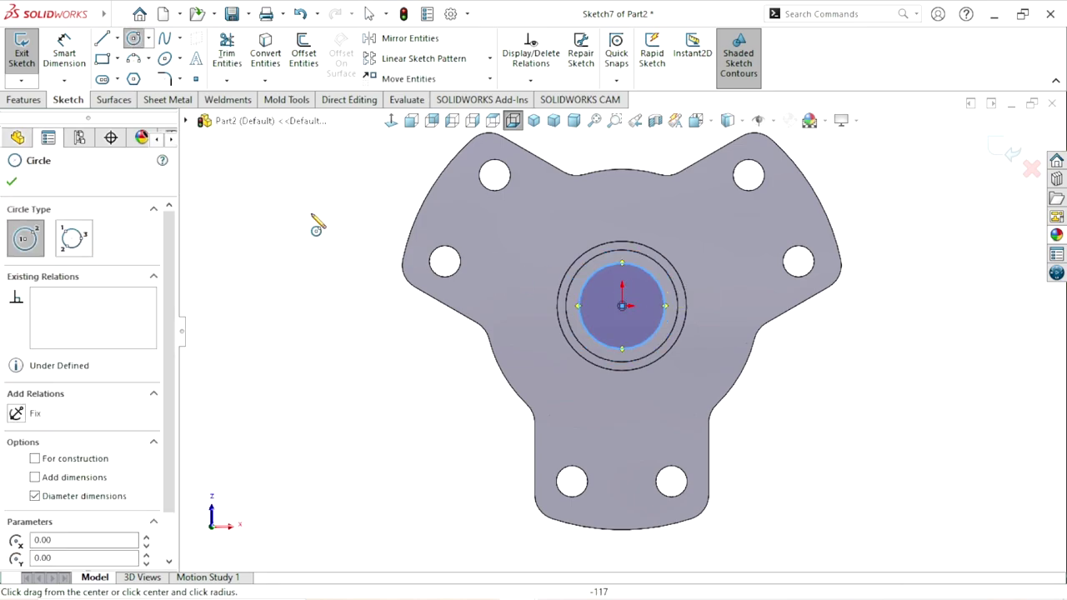
left_click(57, 57)
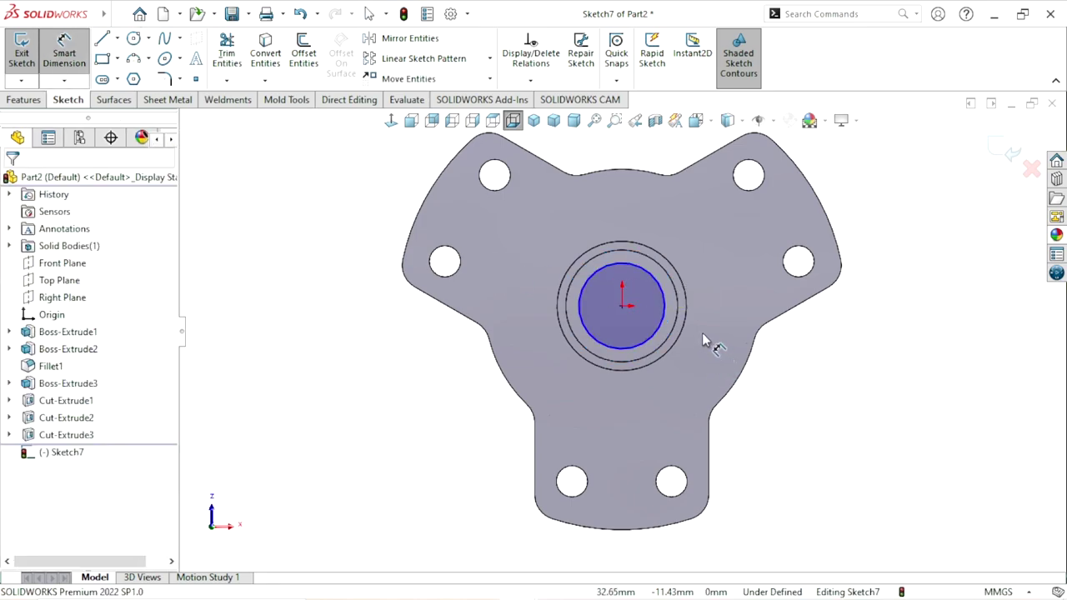
left_click(665, 296)
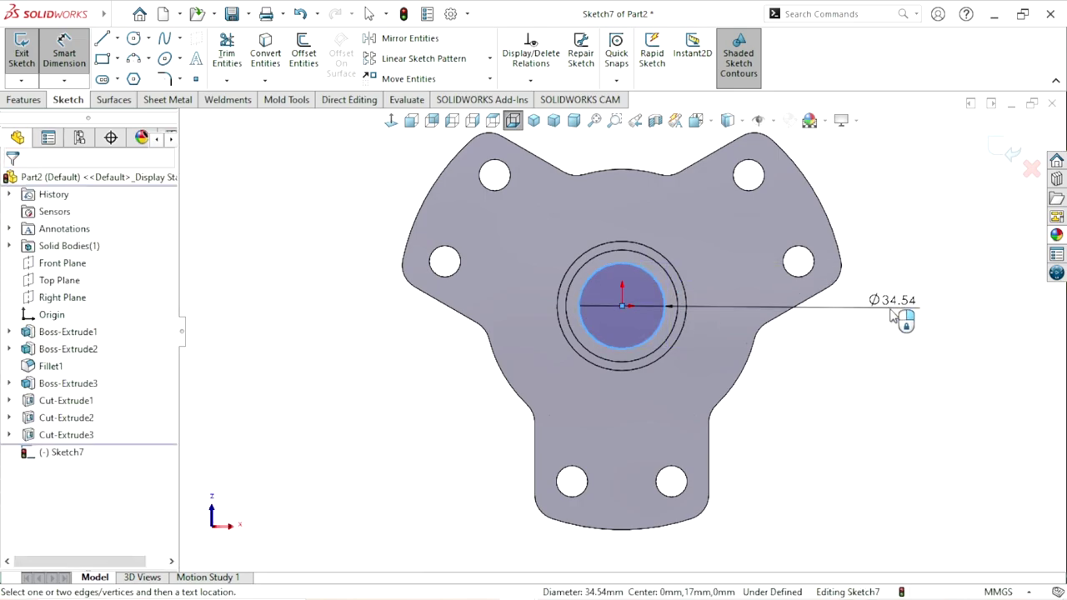
left_click(893, 316)
key("Return")
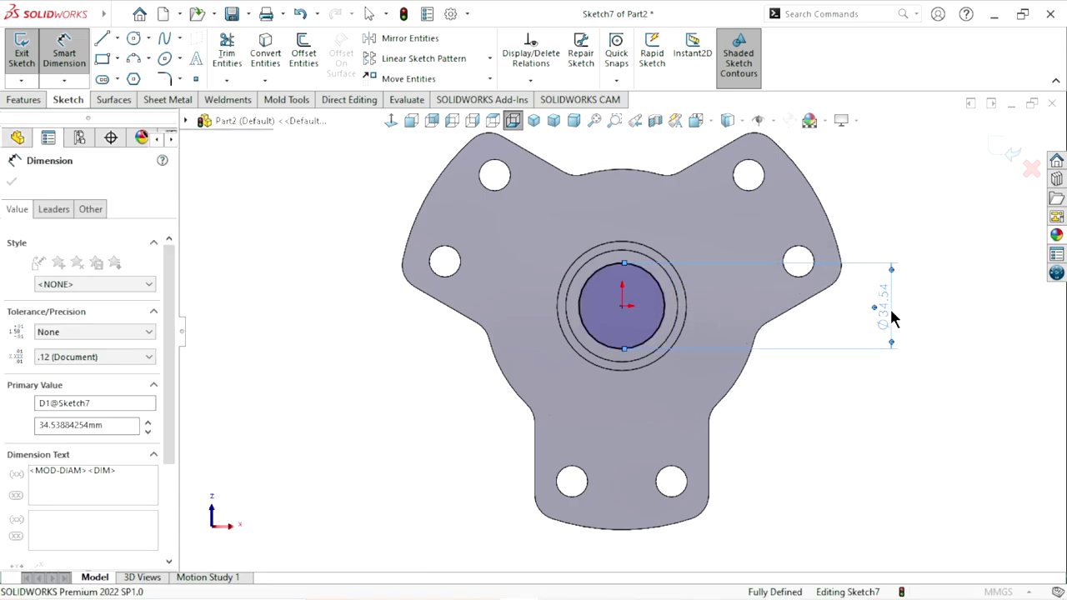
left_click(12, 181)
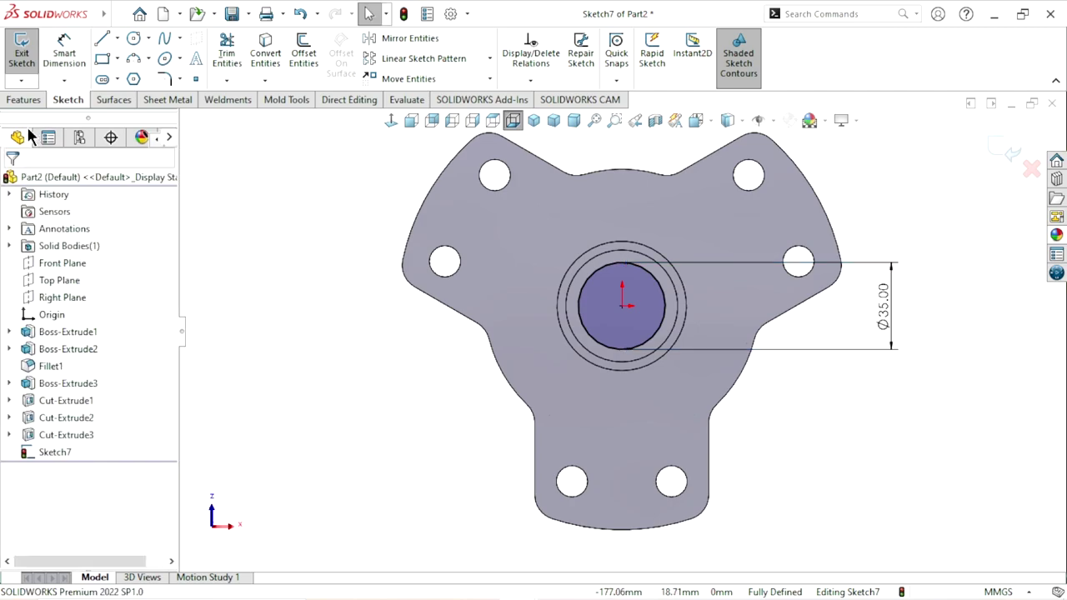
left_click(25, 100)
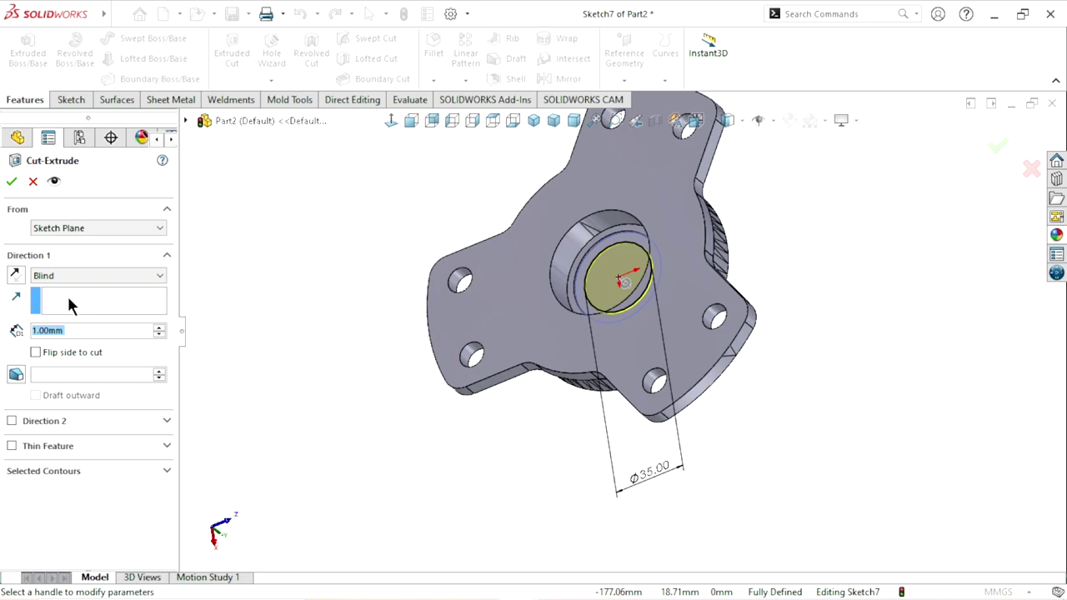
- Cut the Ø35 circle Through All to complete the stepped bore
left_click(68, 276)
left_click(87, 297)
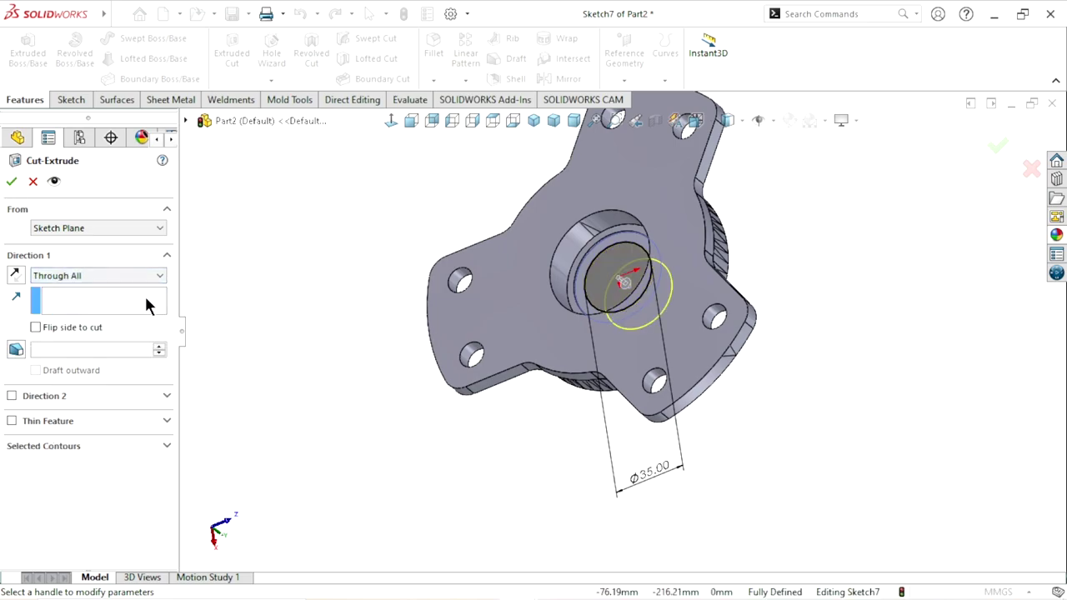
middle_click_drag(356, 336, 20, 209)
left_click(12, 180)
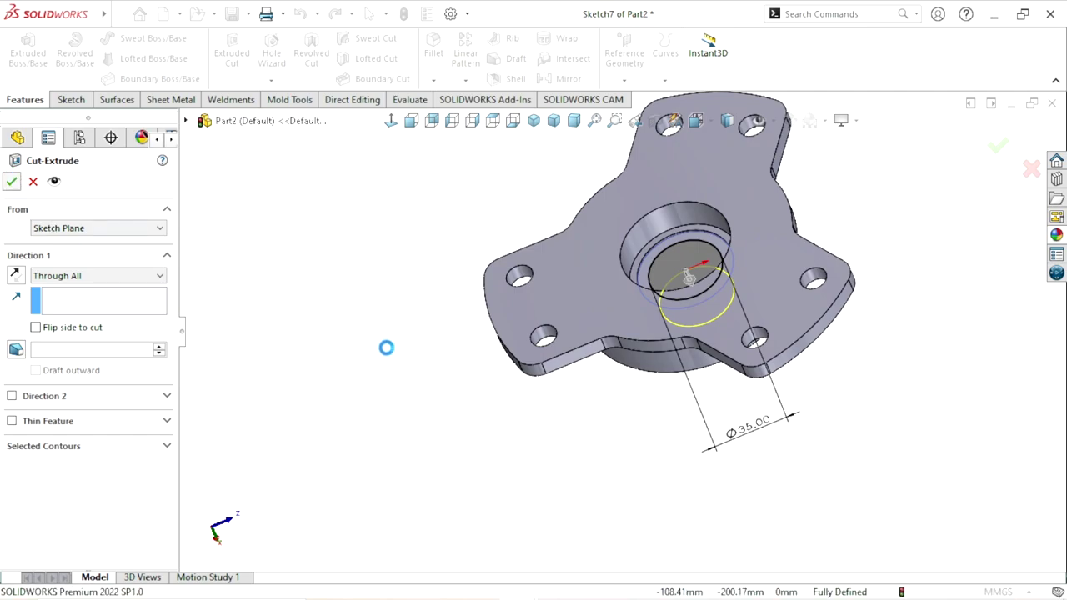
- Inspect the through hole from another angle and bring up the Chamfer option
middle_click_drag(609, 406, 690, 367)
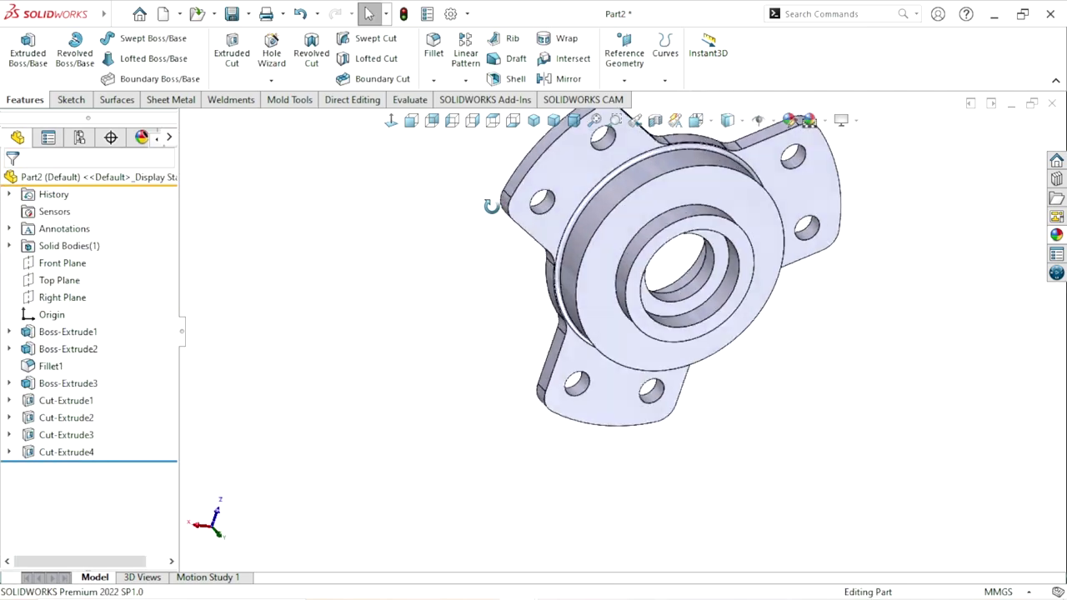
key("f")
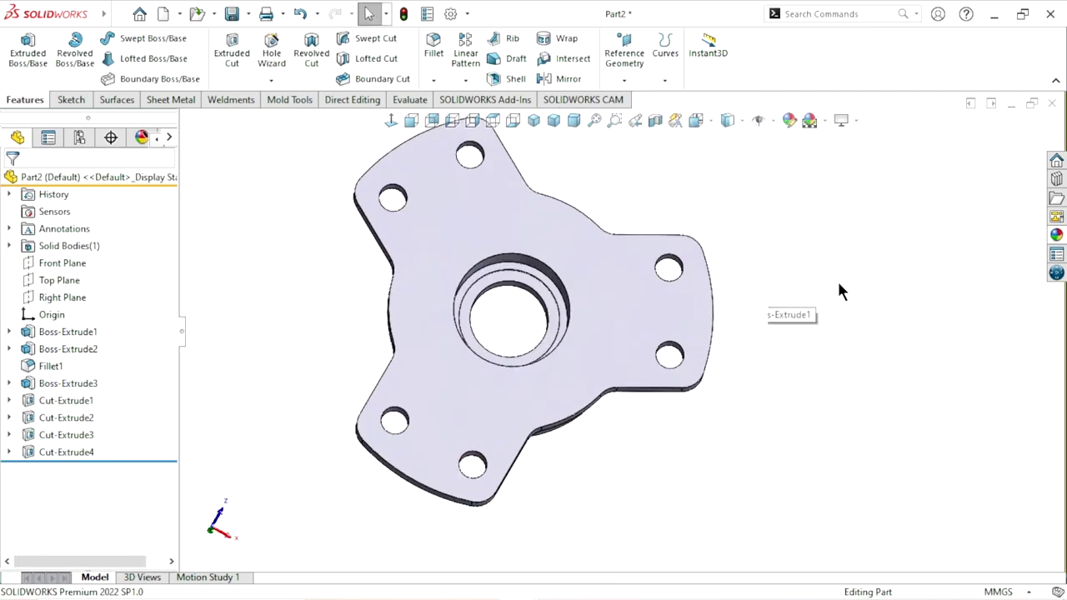
scroll(751, 354, "up", 2)
scroll(667, 297, "down", 2)
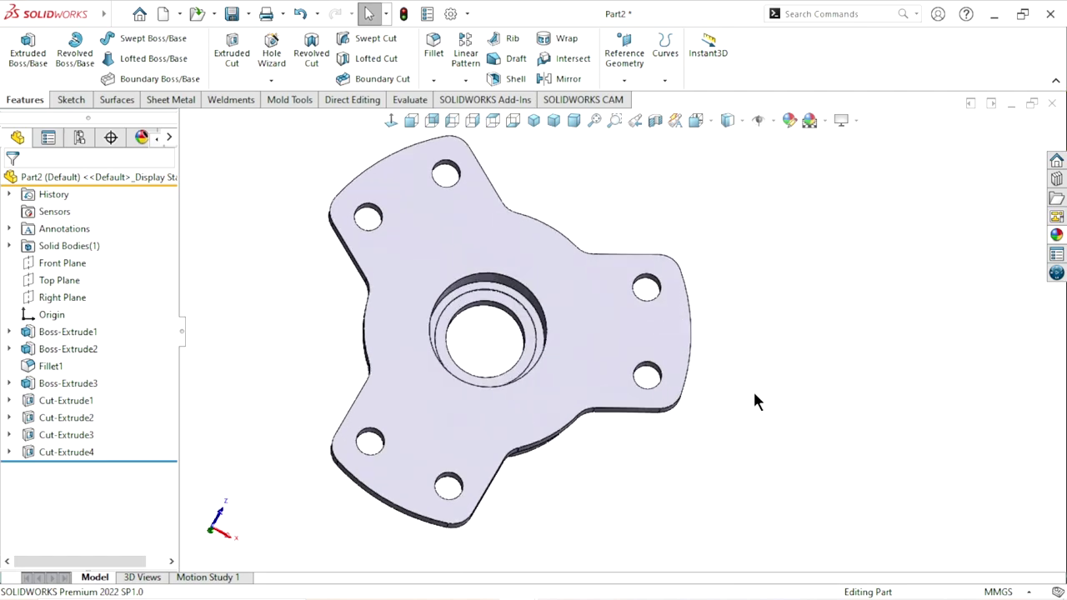
mouse_move(754, 395)
middle_mouse_down()
mouse_move(667, 268)
mouse_move(587, 420)
middle_mouse_up()
scroll(587, 400, "down", 3)
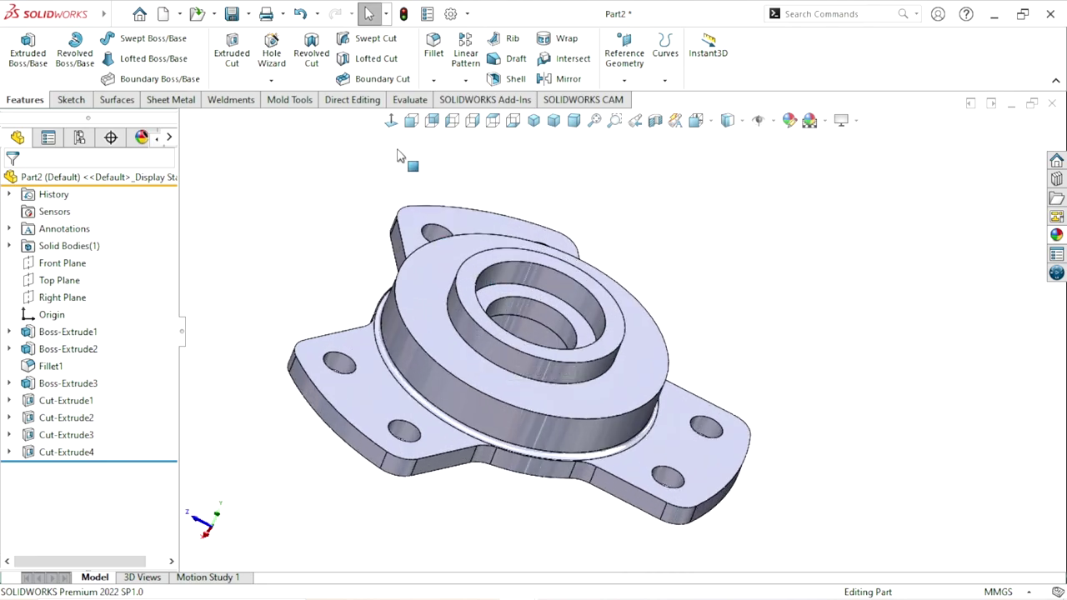
left_click(433, 79)
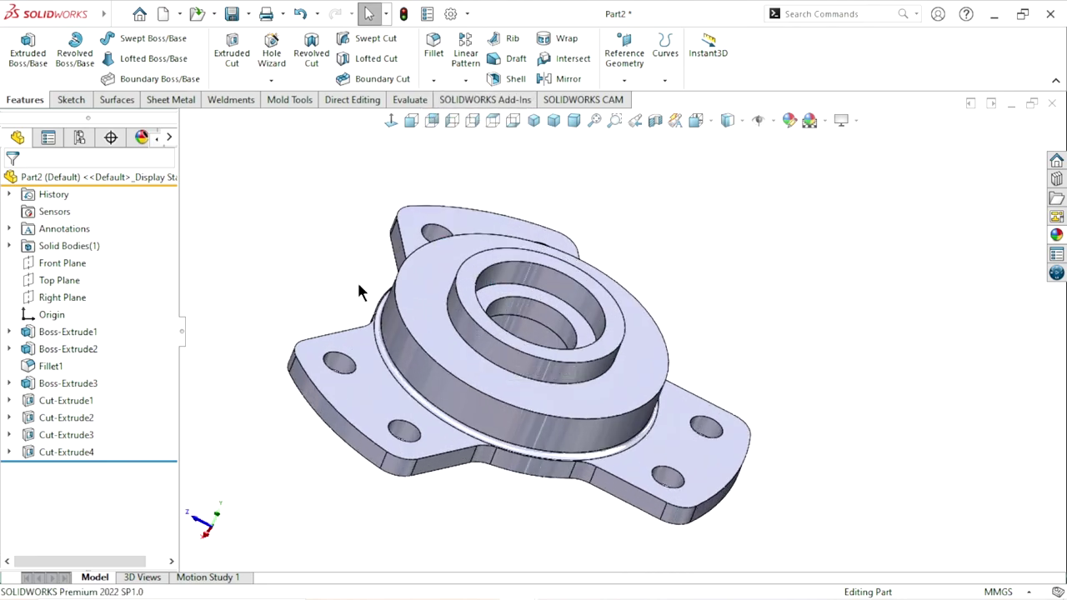
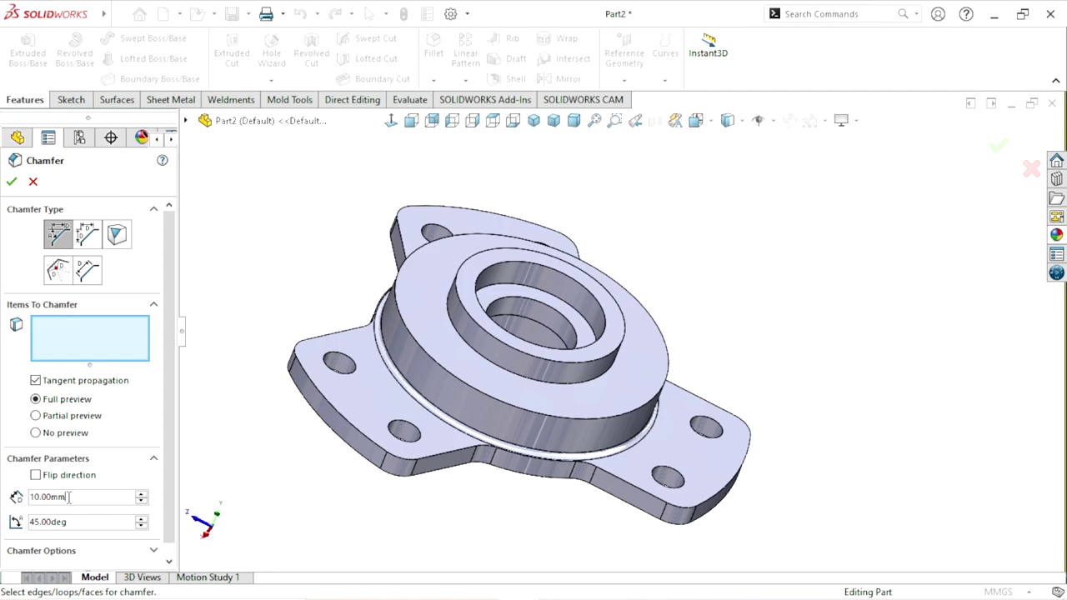
- Set the chamfer distance to 1 mm and select the bore face and both hub-top circular edges
type("1")
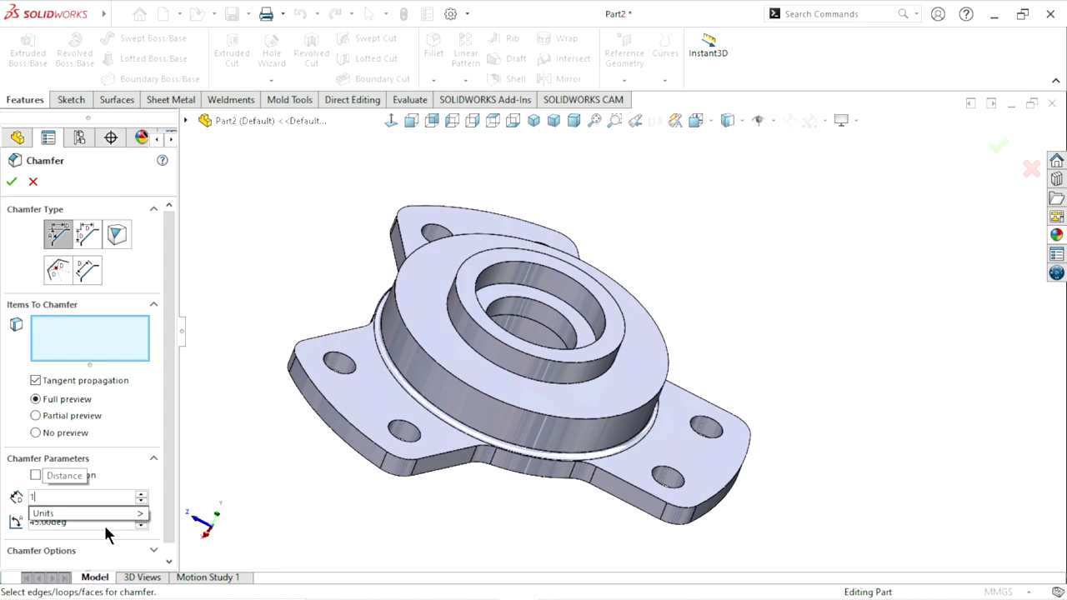
key("Return")
scroll(471, 357, "down", 2)
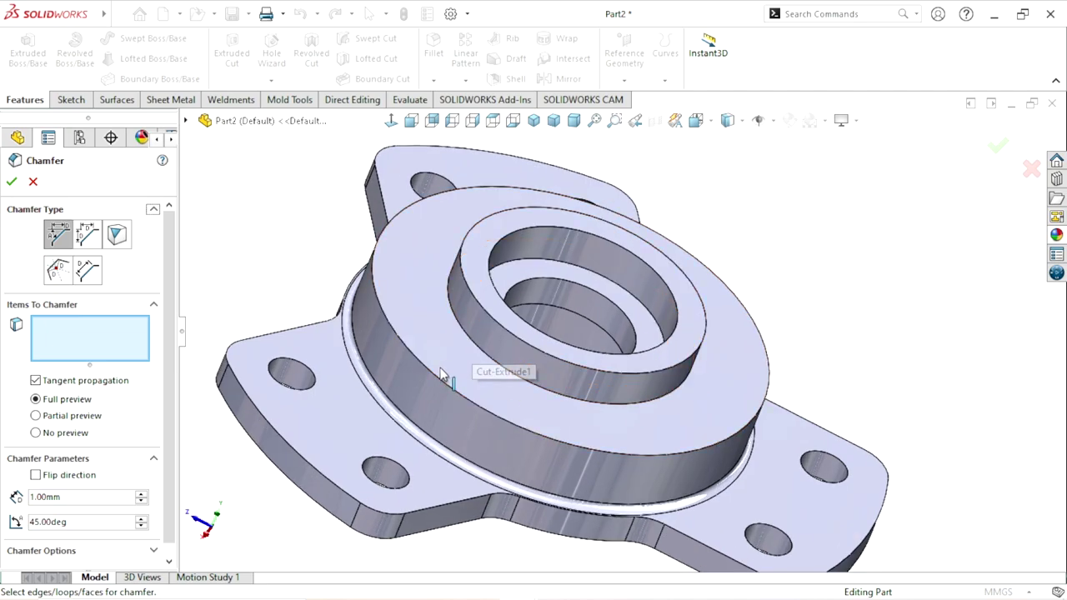
left_click(593, 300)
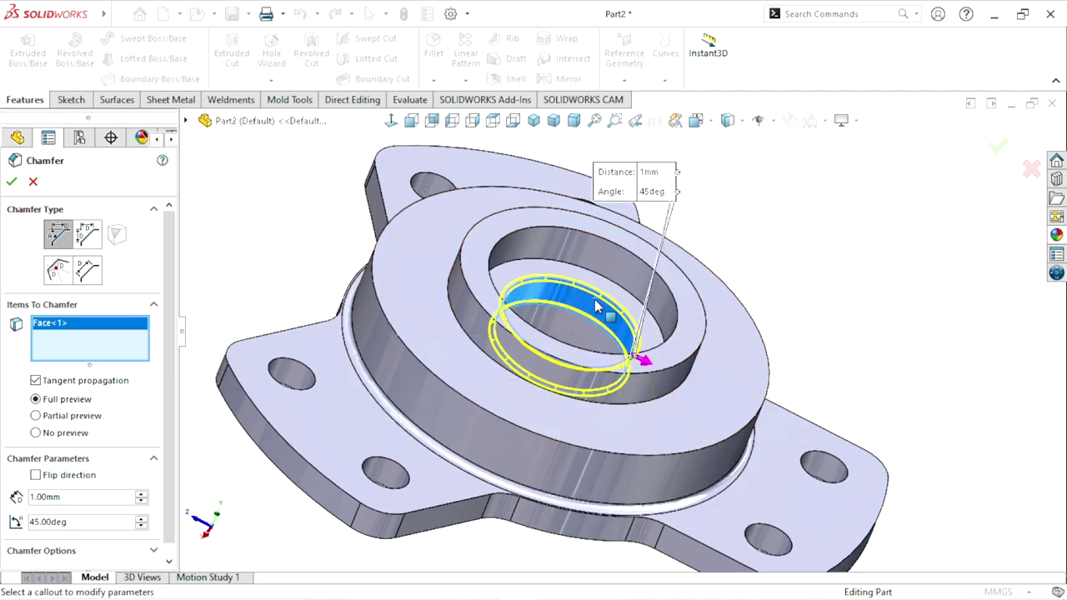
left_click(460, 246)
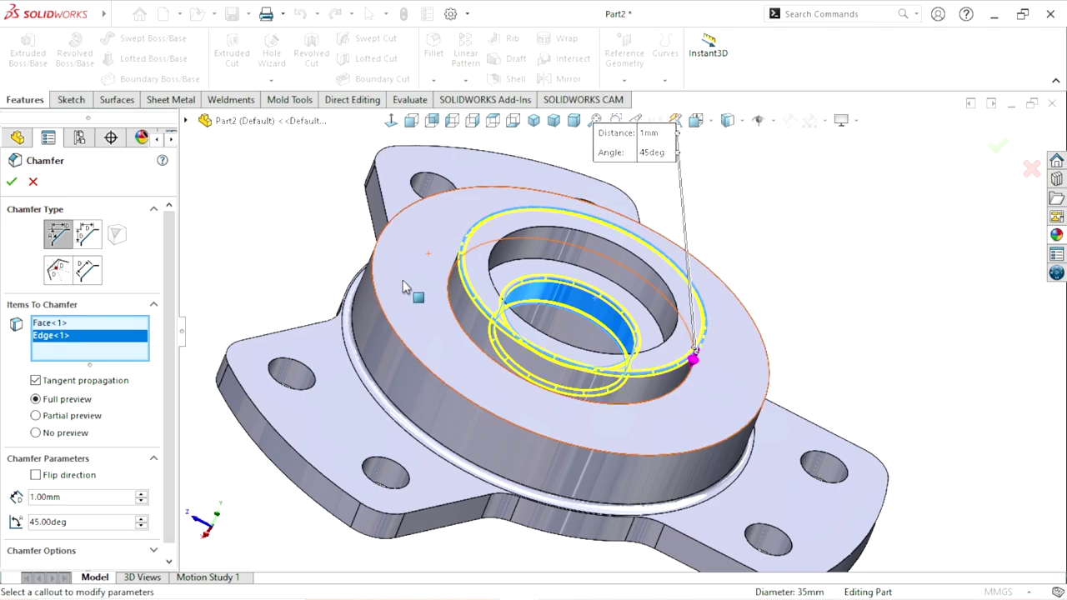
left_click(384, 326)
- Check the 1 mm chamfer preview from another angle and apply it
scroll(655, 383, "up", 3)
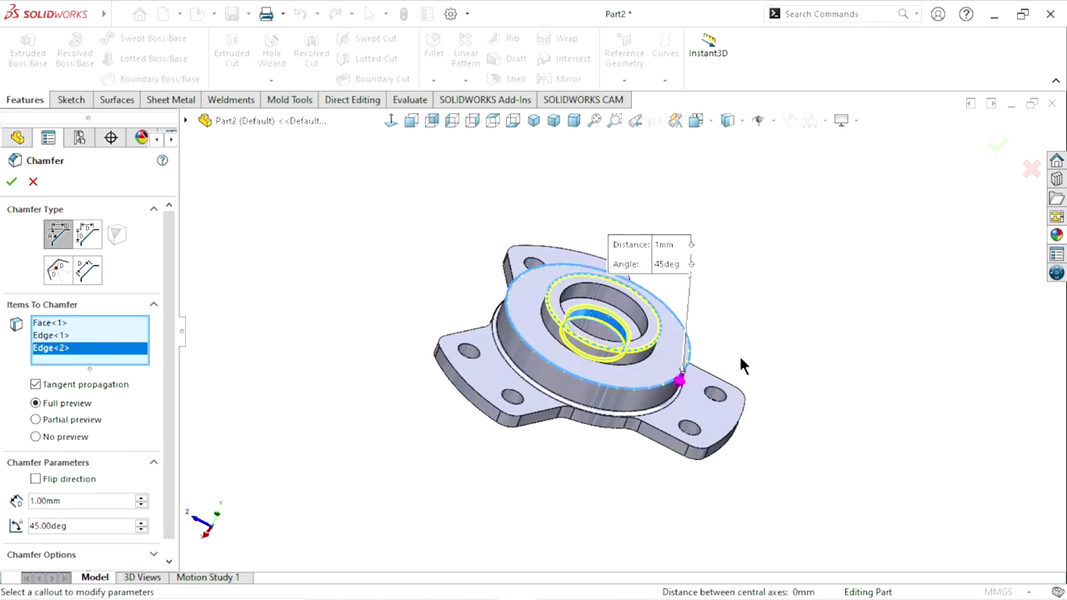
scroll(651, 361, "down", 3)
middle_click_drag(829, 312, 774, 339)
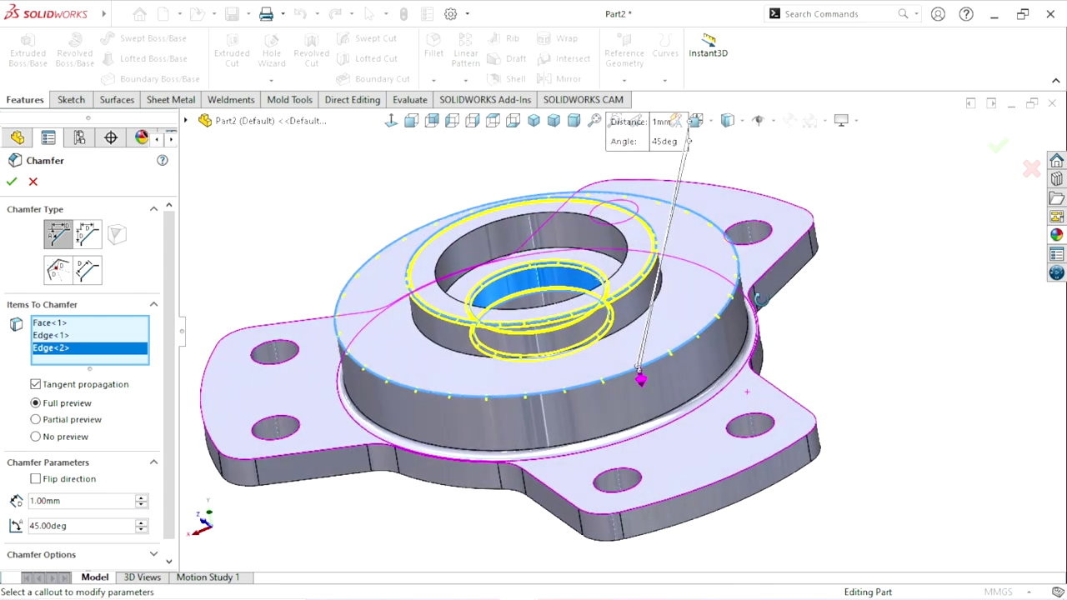
scroll(774, 338, "up", 3)
scroll(715, 344, "up", 2)
scroll(717, 354, "down", 3)
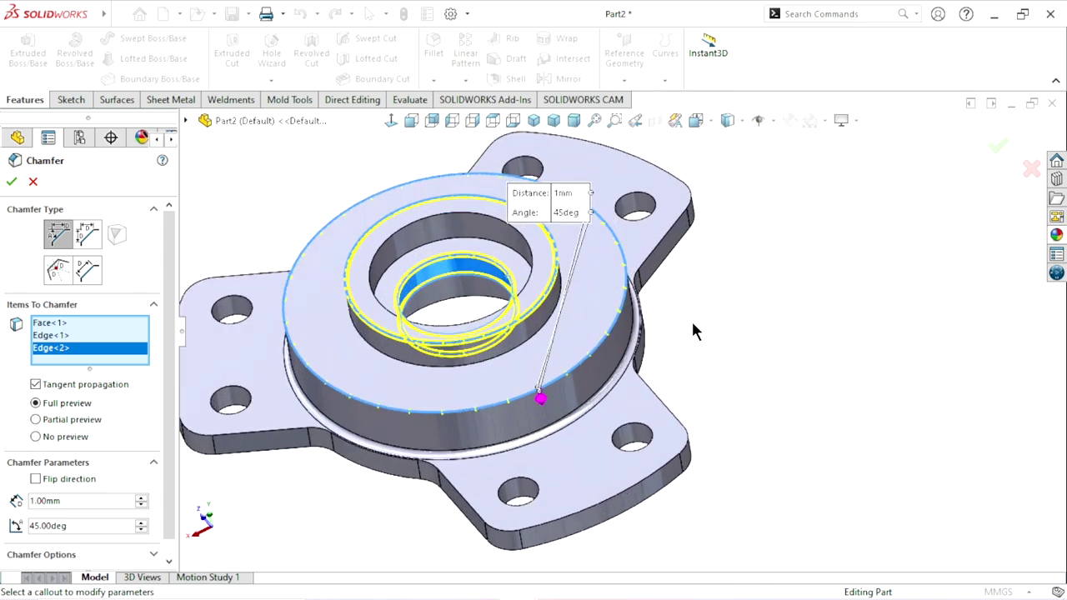
scroll(653, 362, "down", 2)
left_click(11, 182)
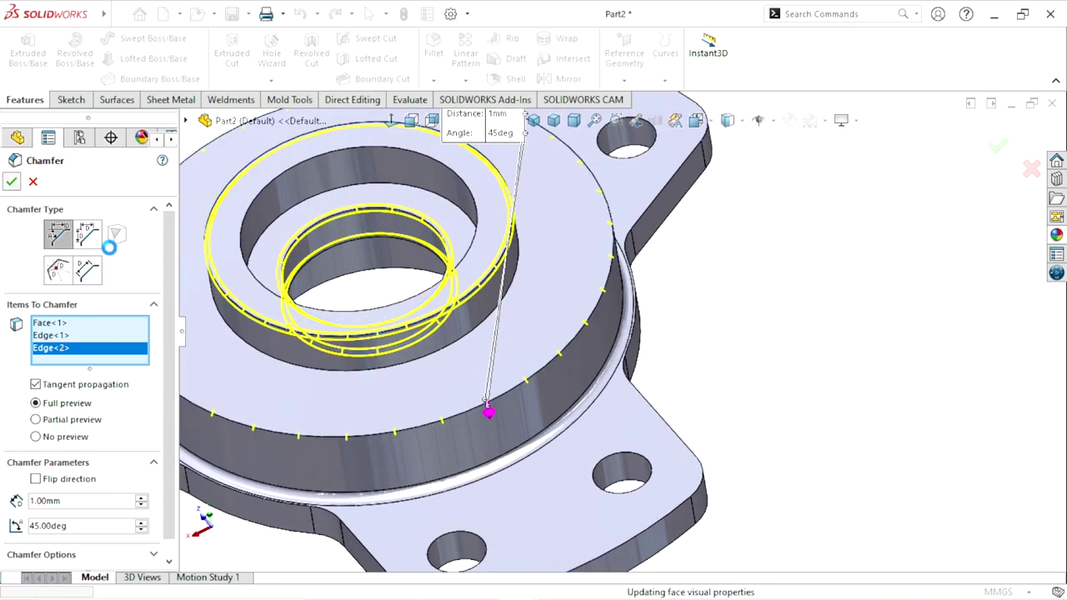
- From the underside view, start a new chamfer with a 0.5 mm distance
middle_click_drag(619, 406, 727, 338)
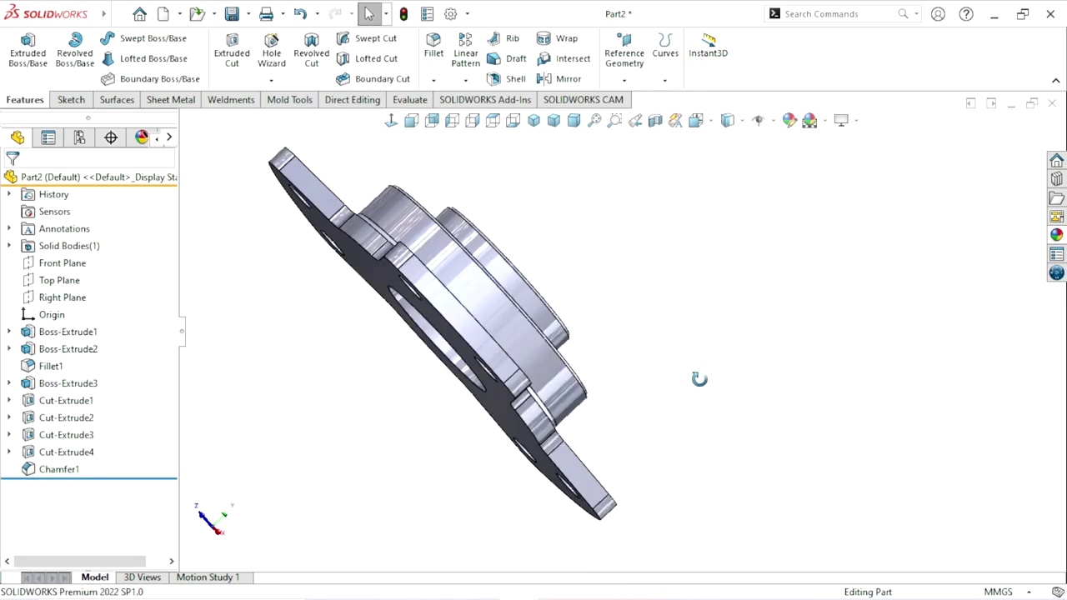
scroll(648, 411, "down", 2)
scroll(648, 411, "up", 2)
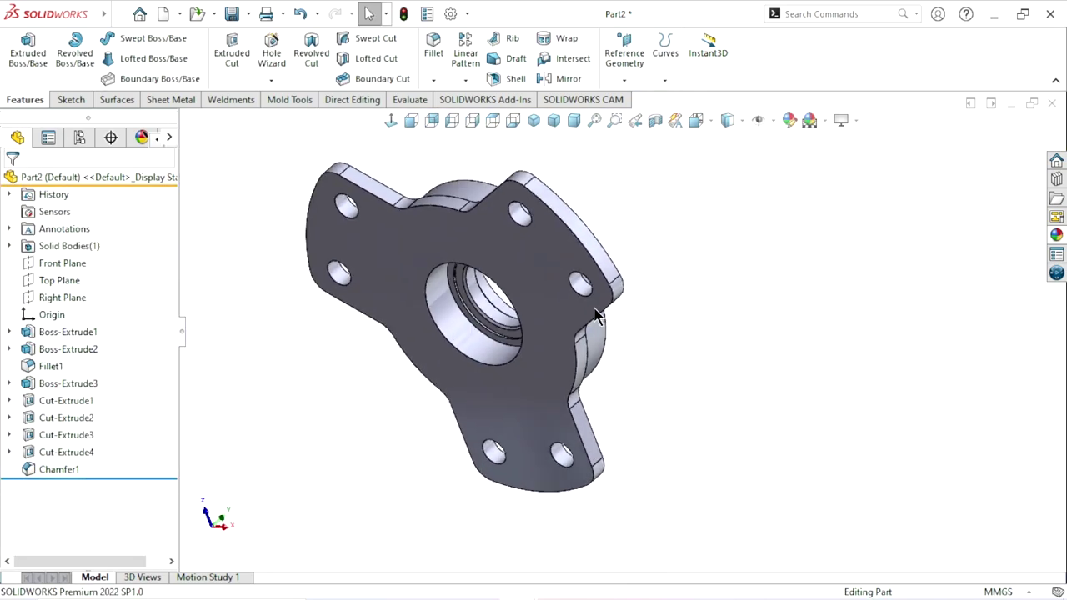
scroll(398, 226, "down", 4)
left_click(434, 81)
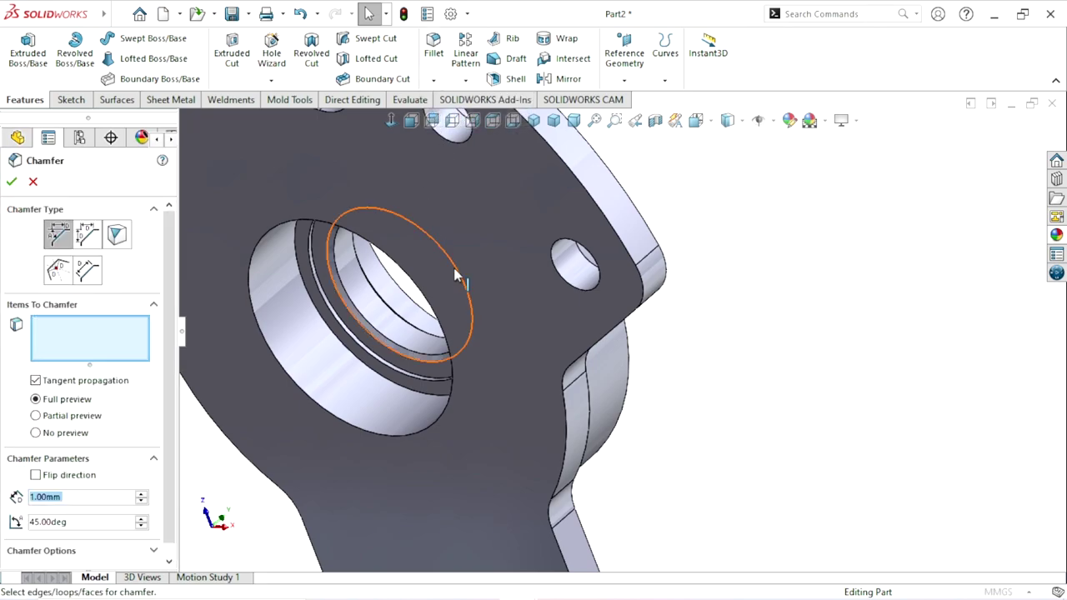
left_click(71, 496)
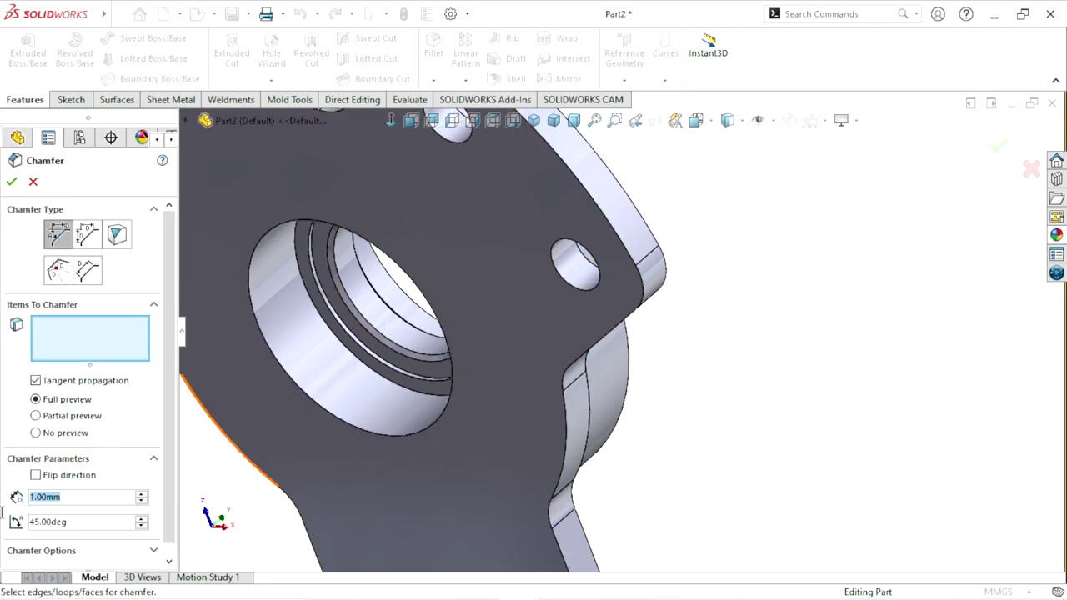
type("0.5")
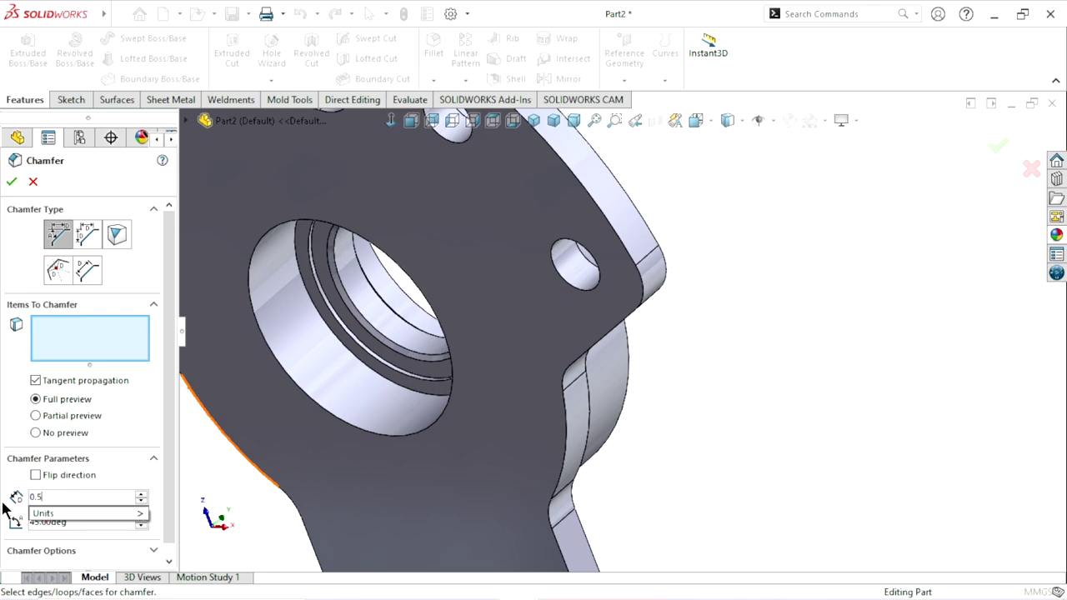
key("Return")
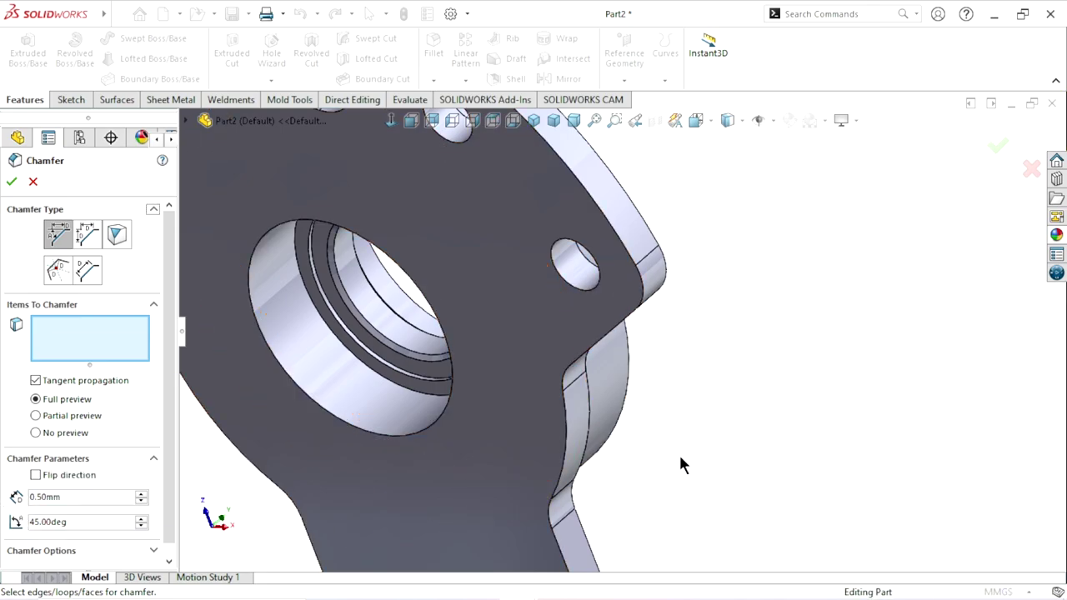
- Pick the two bore edges and apply the 0.5 mm chamfer
left_click(356, 429)
key("ctrl+7")
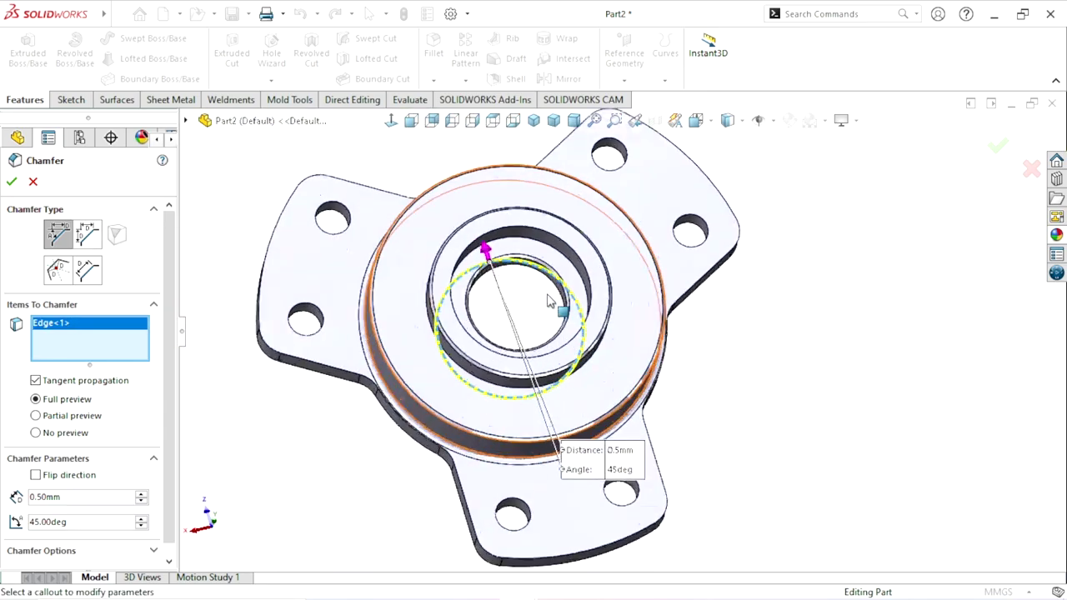
scroll(510, 293, "down", 5)
left_click(707, 185)
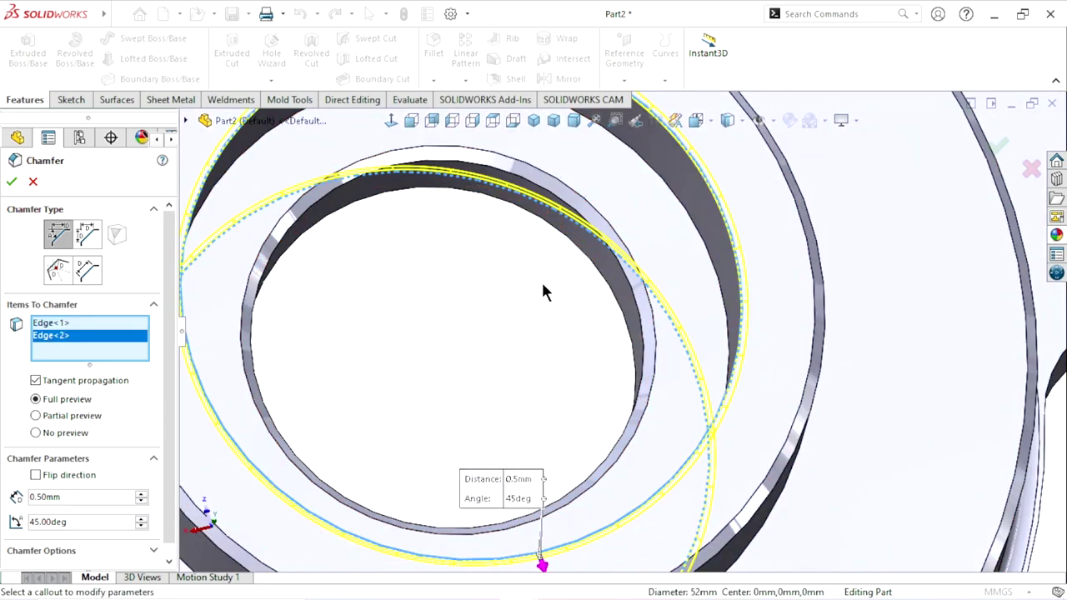
key("Return")
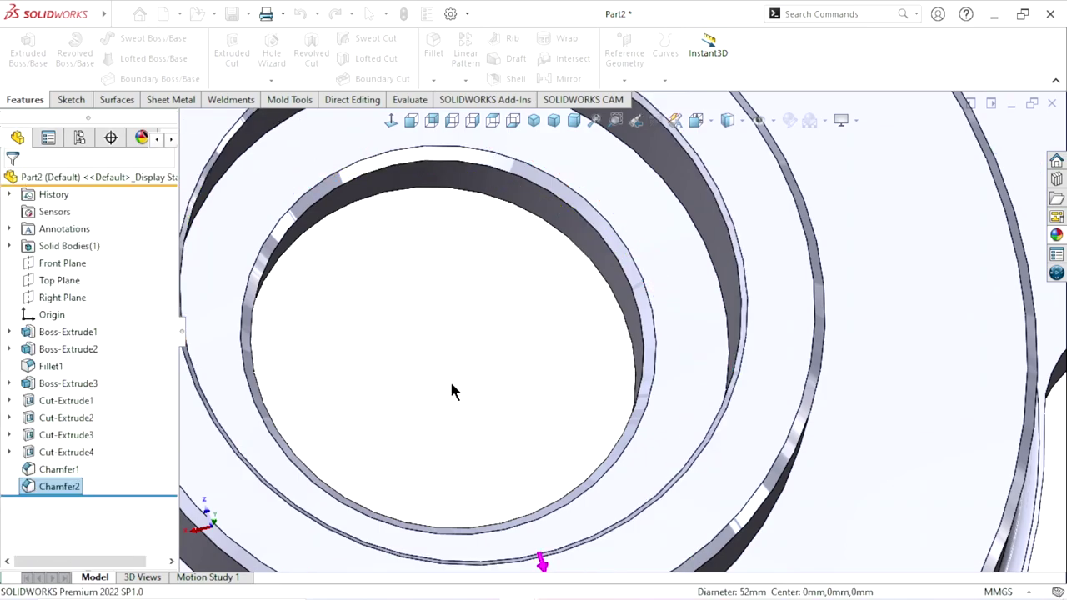
- Reopen Chamfer1 for editing from an angled view of the part
scroll(513, 416, "up", 5)
mouse_move(411, 439)
middle_mouse_down()
mouse_move(576, 339)
mouse_move(782, 291)
middle_mouse_up()
scroll(498, 416, "up", 2)
scroll(565, 366, "down", 2)
scroll(565, 366, "down", 2)
left_click(782, 291)
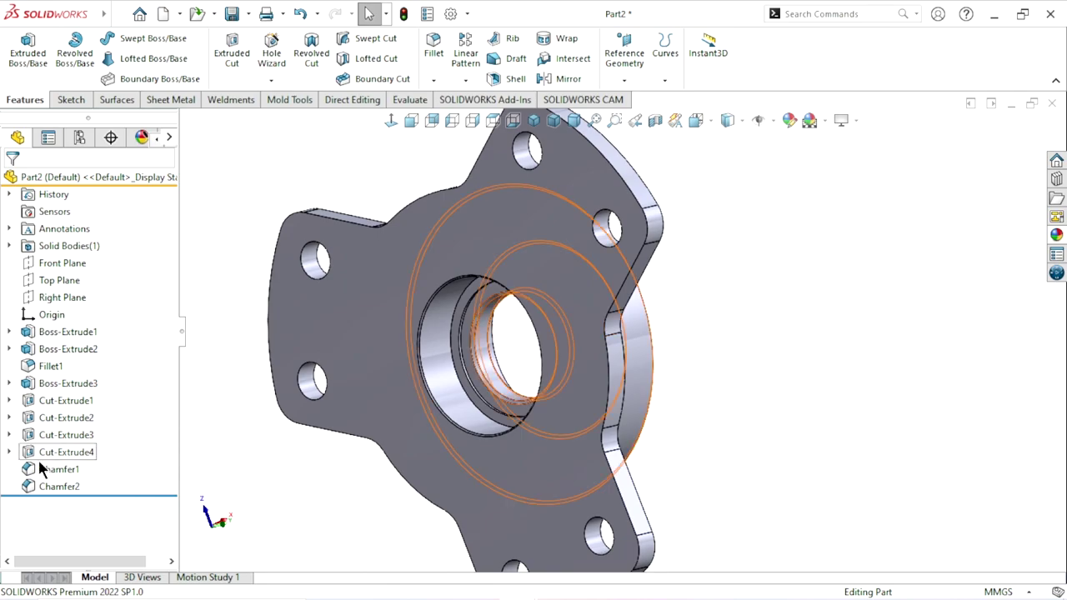
left_click(52, 469)
left_click(79, 446)
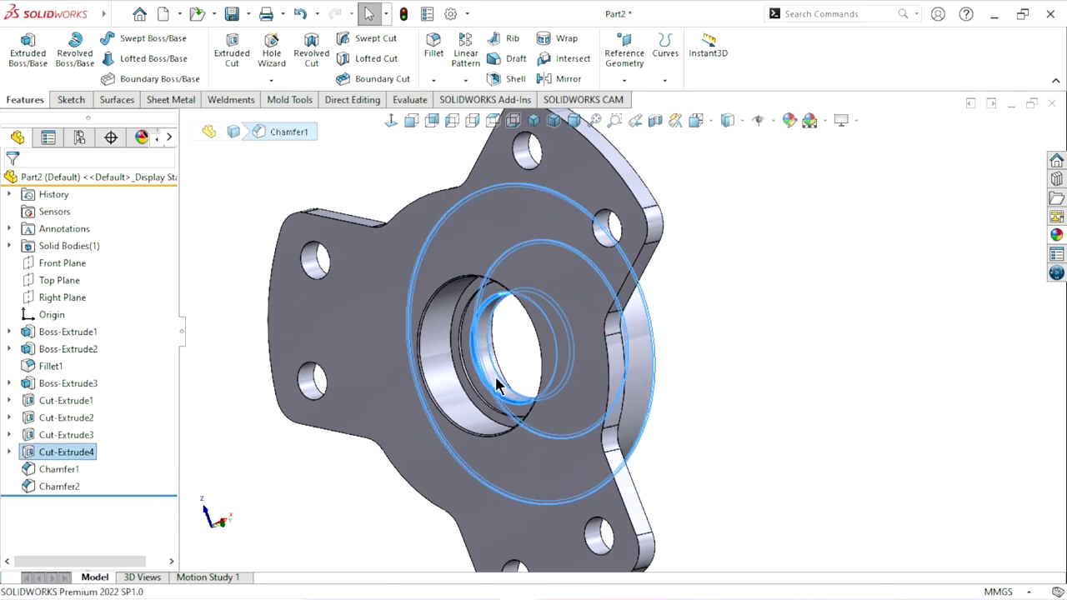
- Add a third bore edge to Chamfer1 at 1 mm and apply the change
scroll(488, 309, "down", 3)
scroll(362, 322, "down", 2)
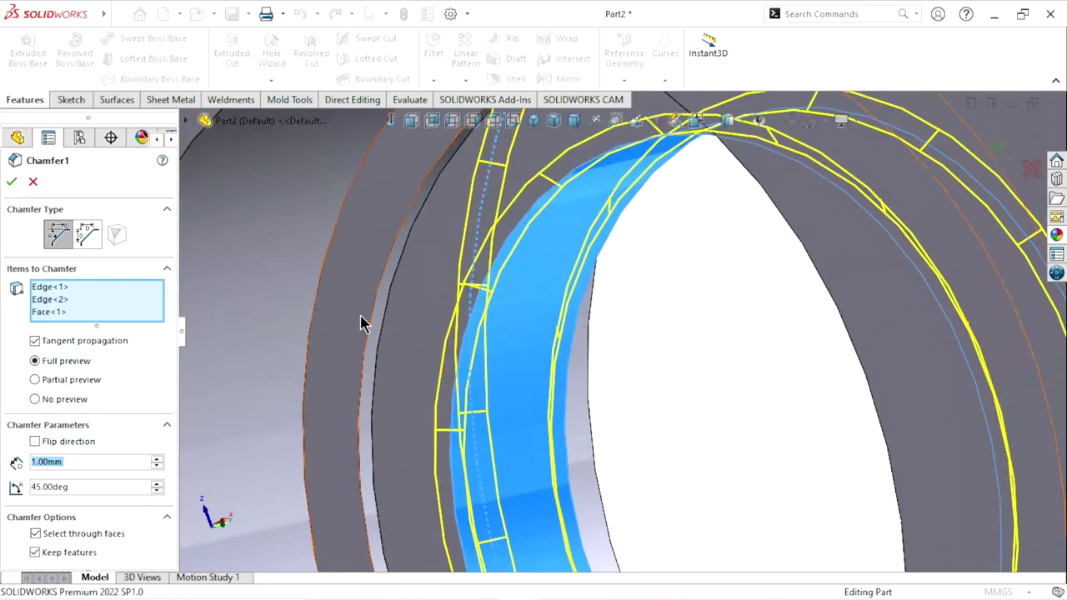
left_click(382, 280)
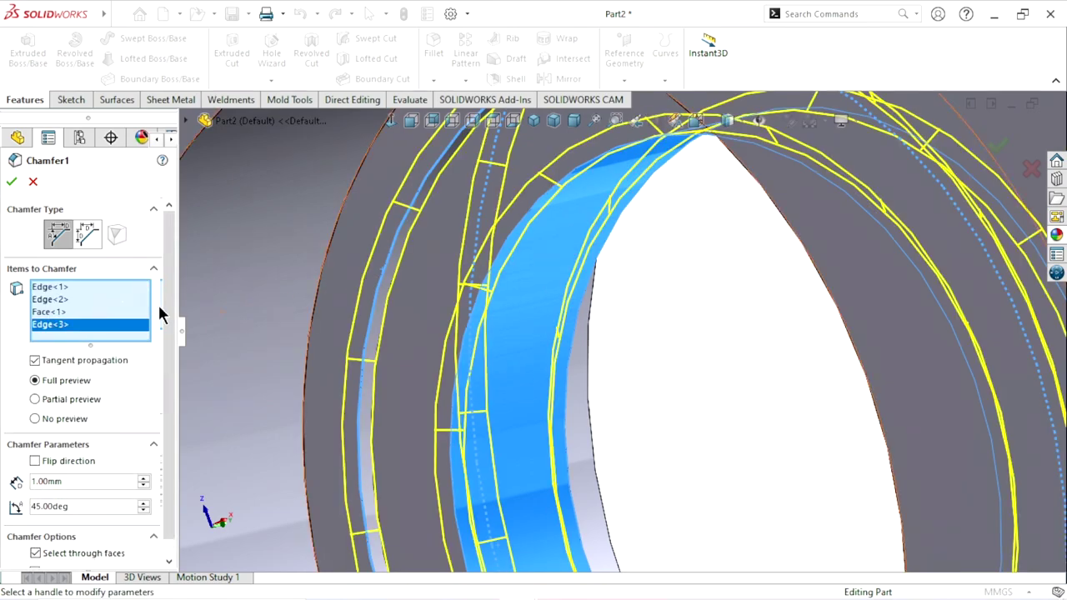
left_click(11, 180)
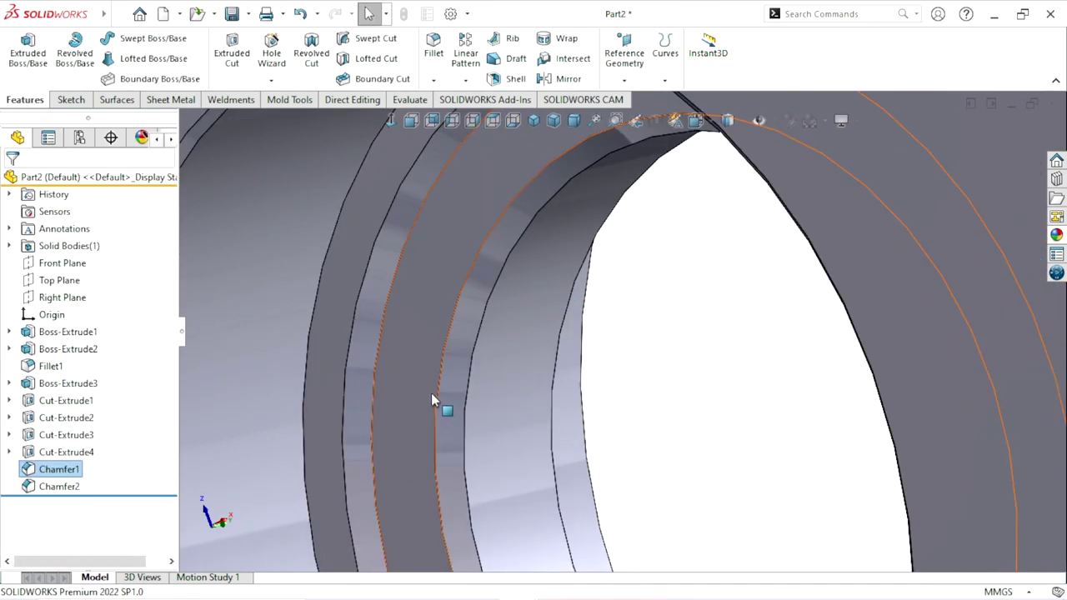
scroll(467, 375, "up", 5)
scroll(492, 367, "up", 5)
mouse_move(860, 311)
middle_mouse_down()
mouse_move(732, 411)
mouse_move(746, 365)
middle_mouse_up()
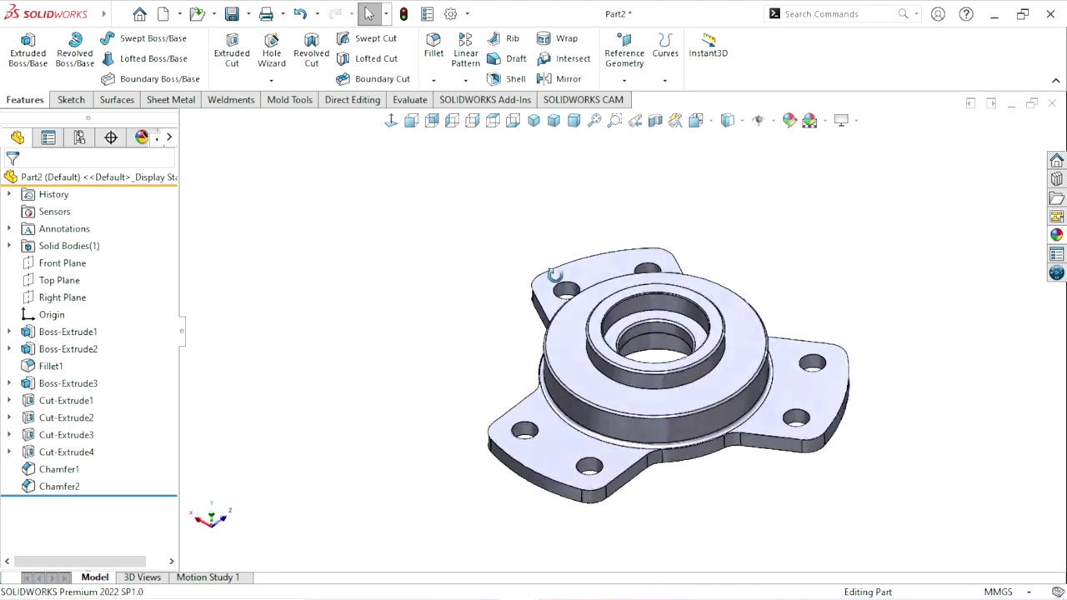
scroll(746, 365, "up", 2)
scroll(733, 351, "down", 3)
scroll(709, 362, "up", 2)
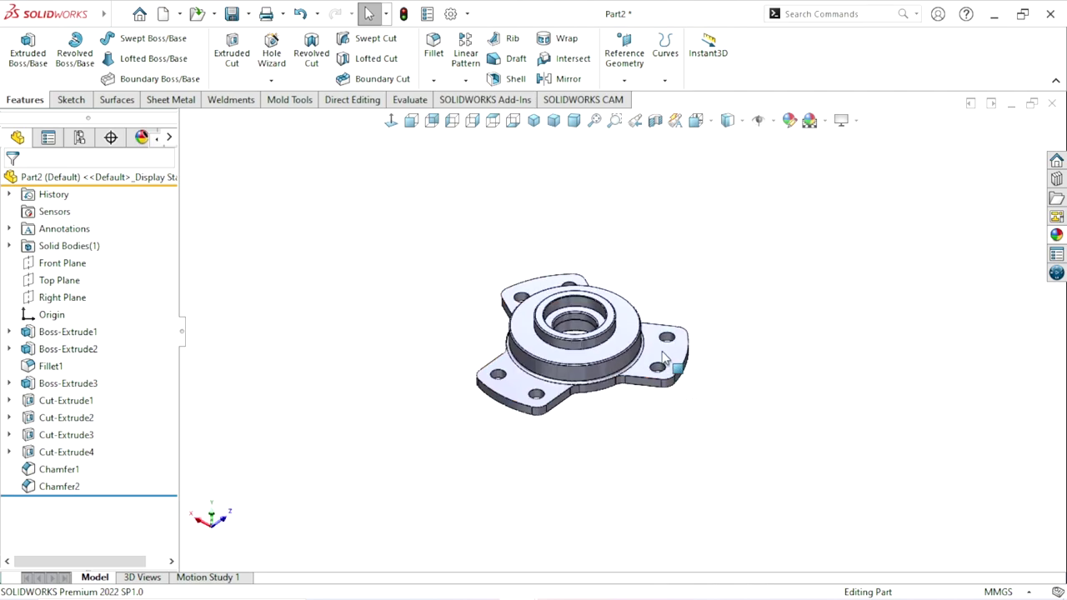
scroll(634, 315, "down", 3)
- Sketch a circle centred on the origin on the raised hub ring's top face
left_click(586, 322)
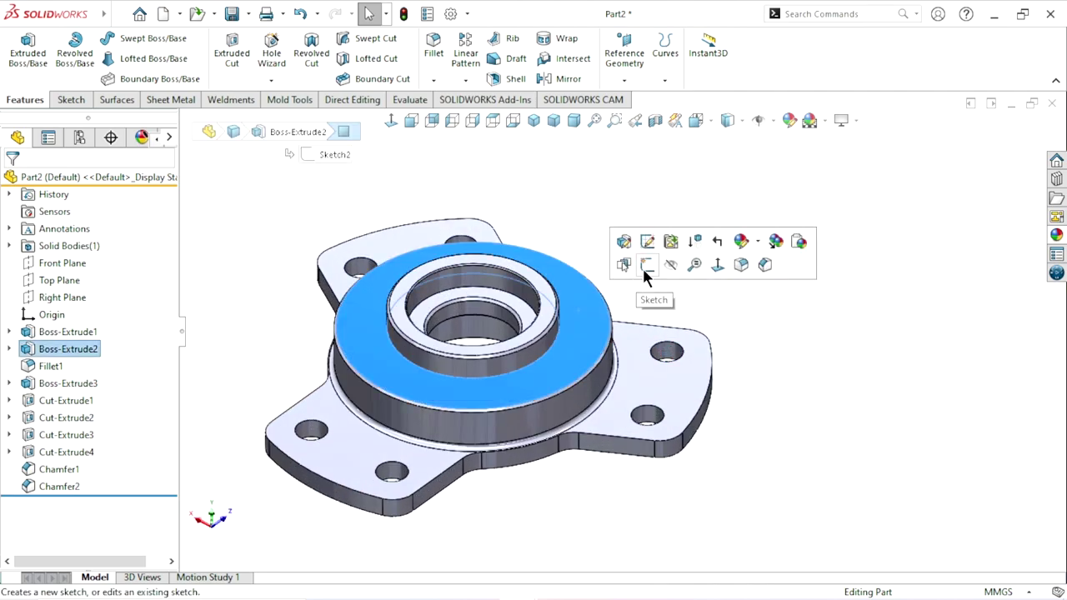
left_click(644, 268)
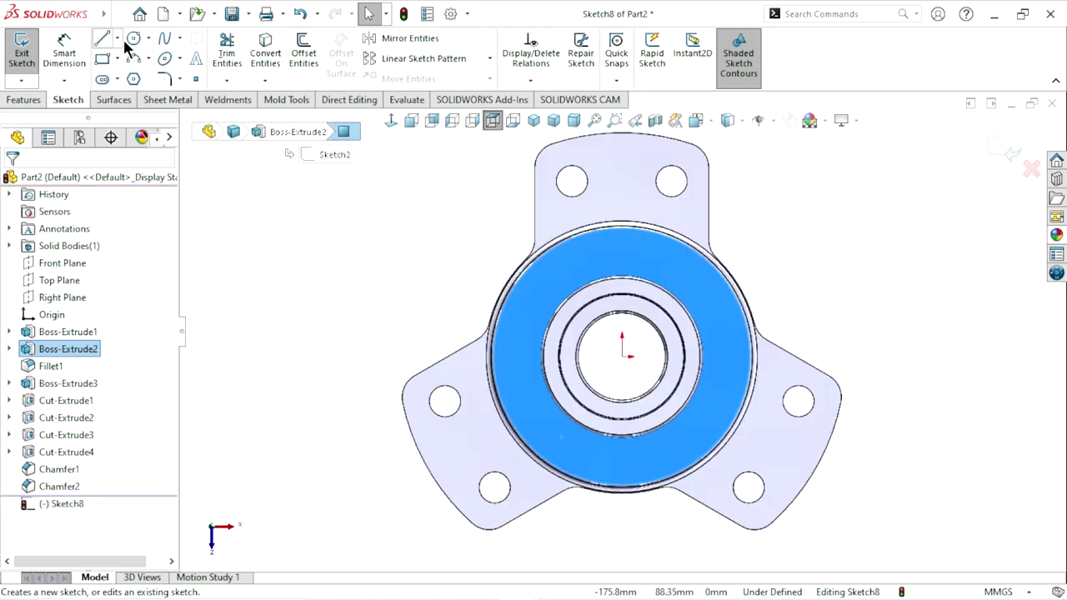
left_click(132, 40)
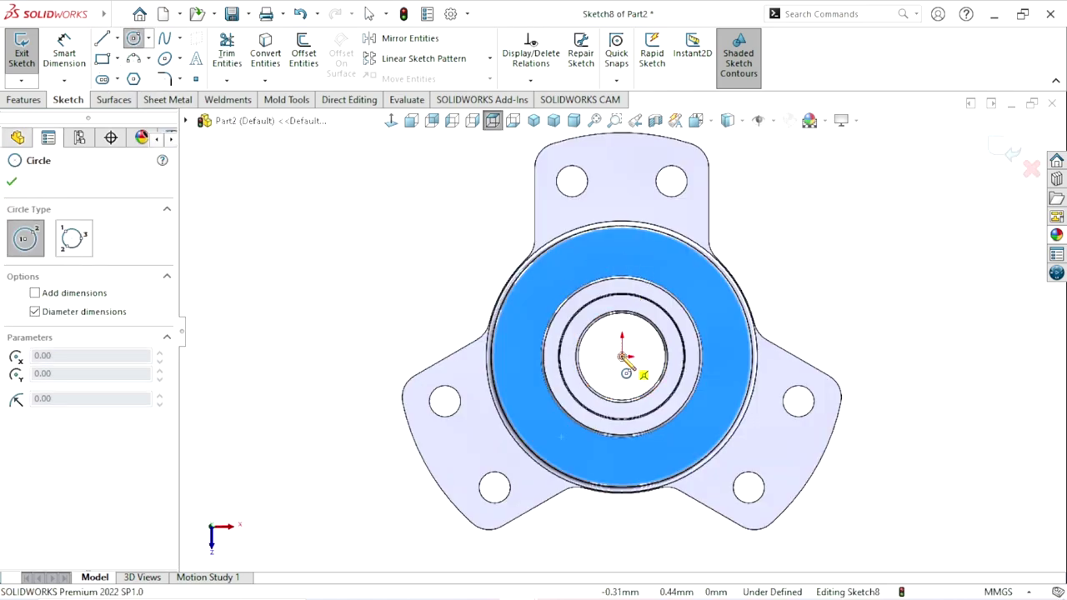
left_click(621, 356)
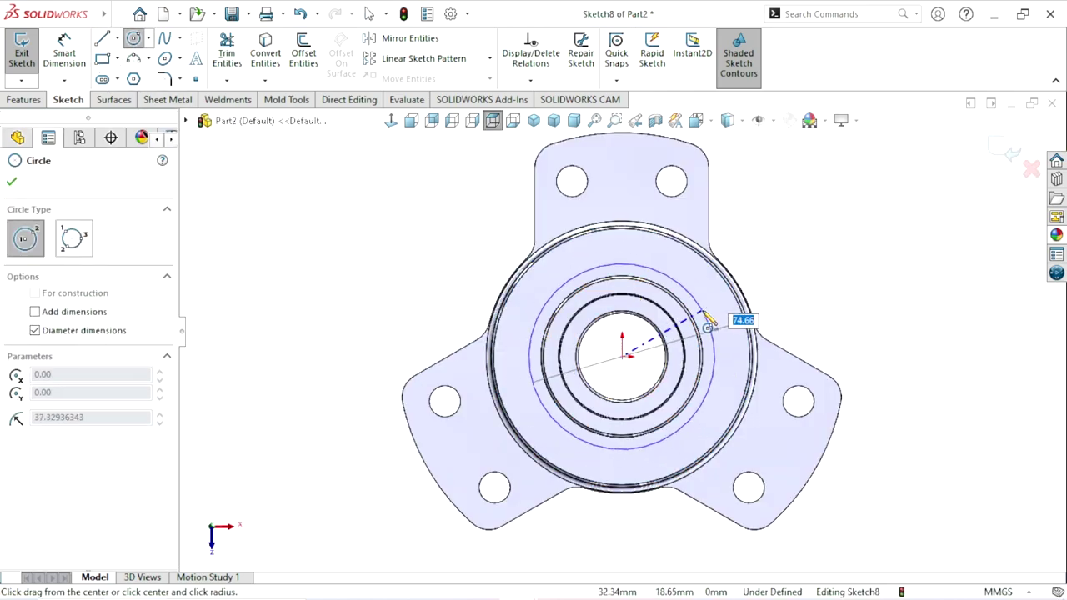
left_click(714, 310)
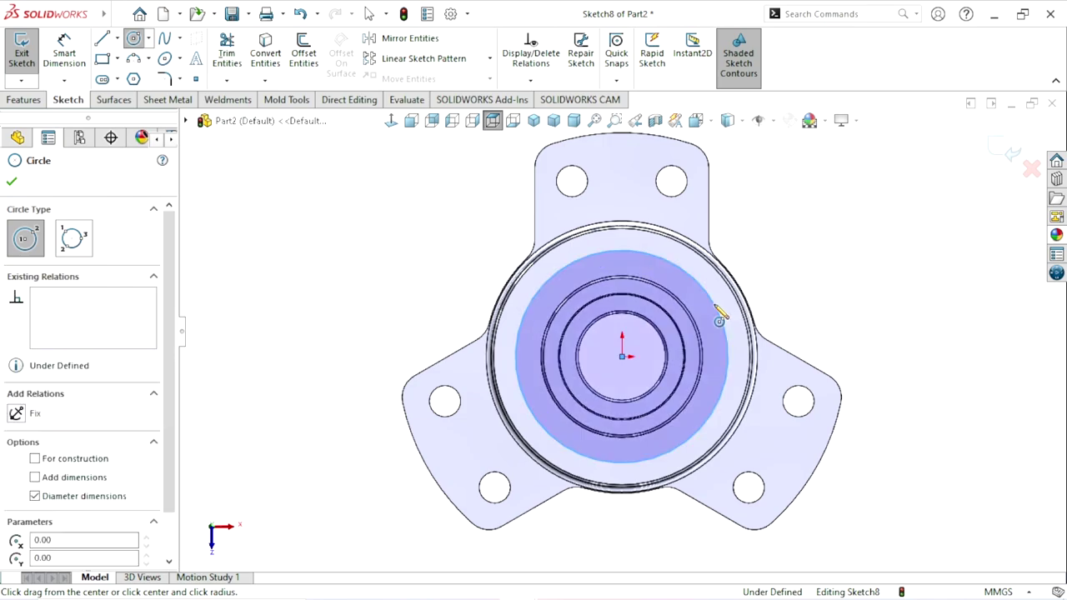
left_click(11, 180)
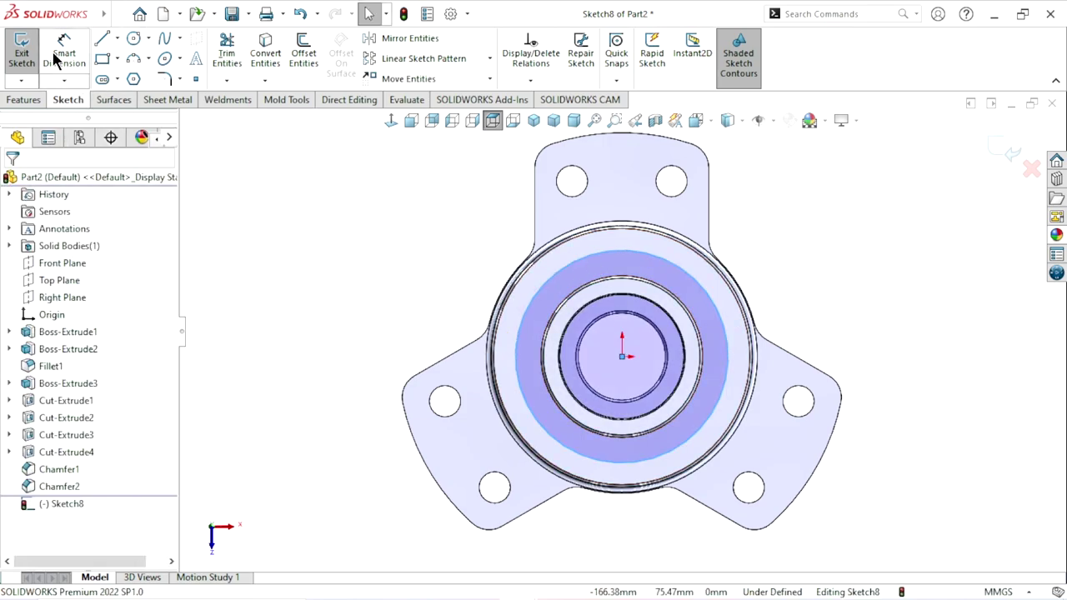
- Dimension the circle's diameter to 85 mm
key("d")
left_click(730, 359)
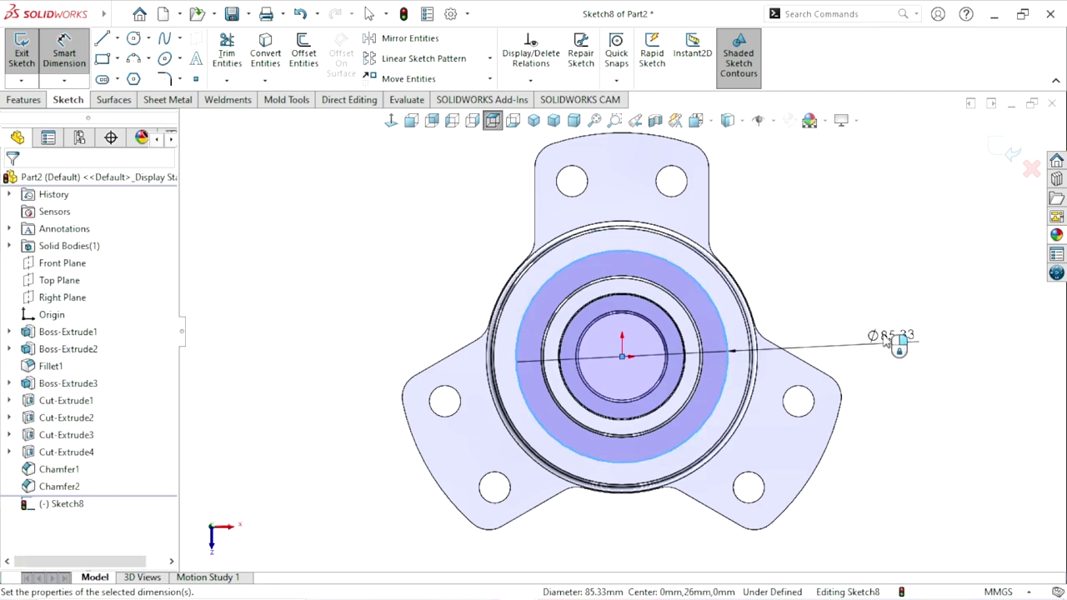
left_click(886, 341)
left_click(823, 318)
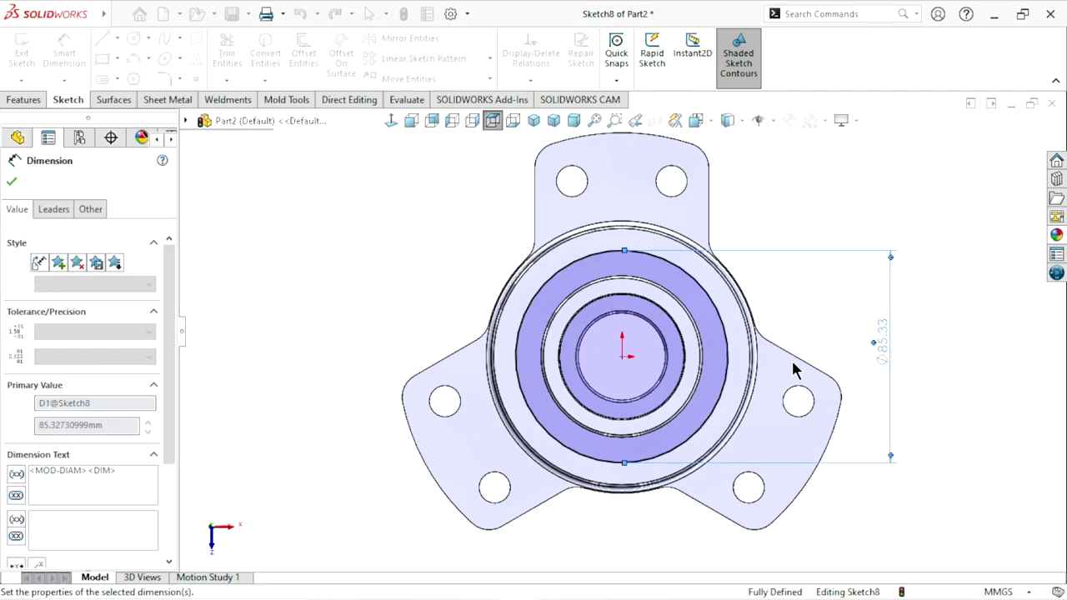
scroll(717, 375, "up", 2)
scroll(725, 359, "down", 3)
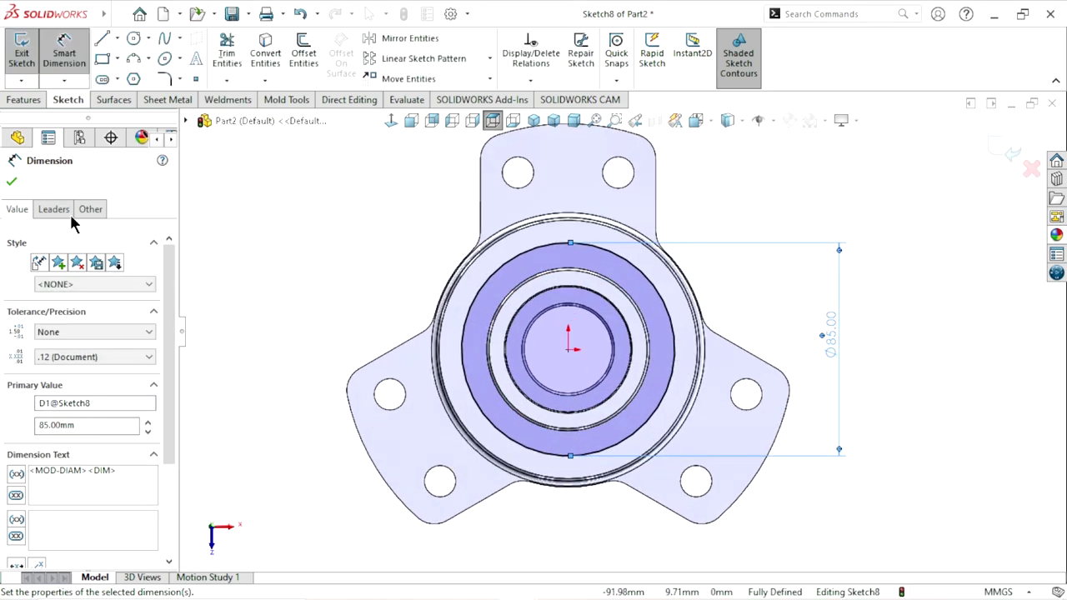
left_click(11, 184)
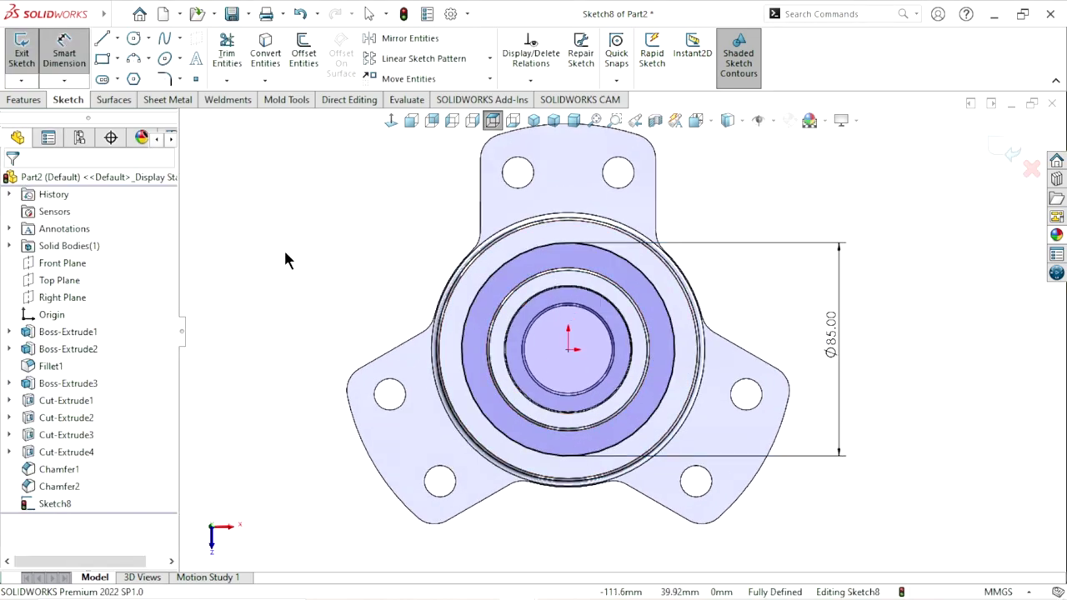
- Convert the Ø85 circle to construction geometry and exit Sketch8
left_click(519, 263)
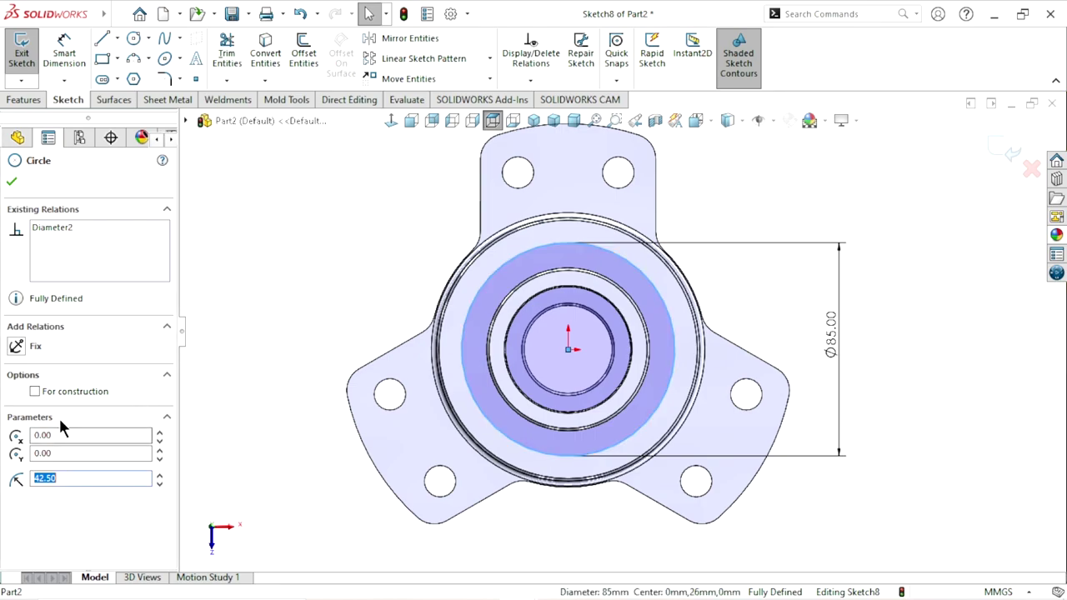
left_click(35, 391)
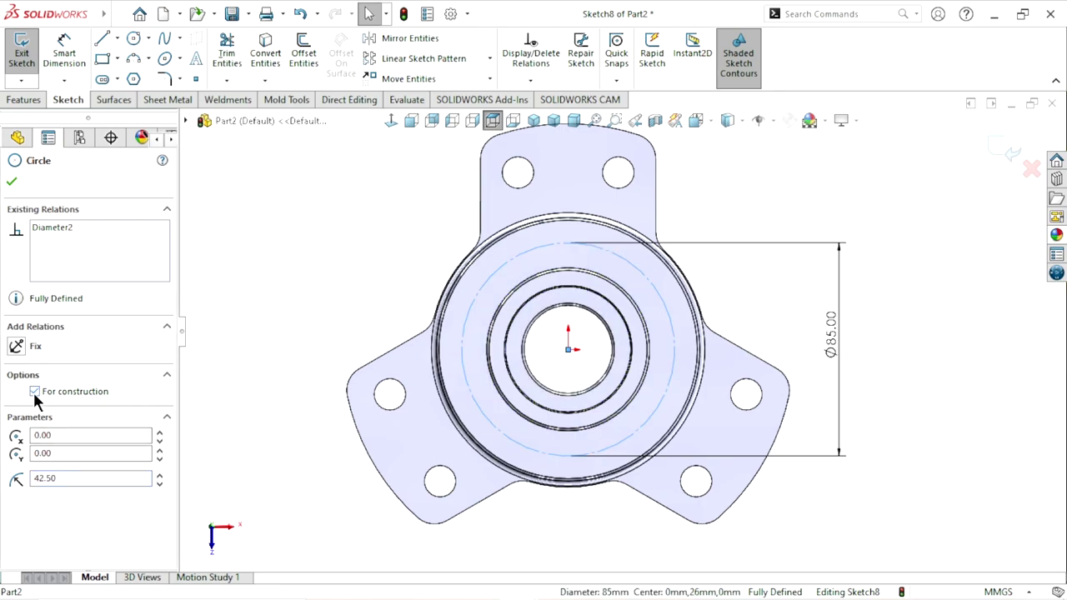
left_click(11, 183)
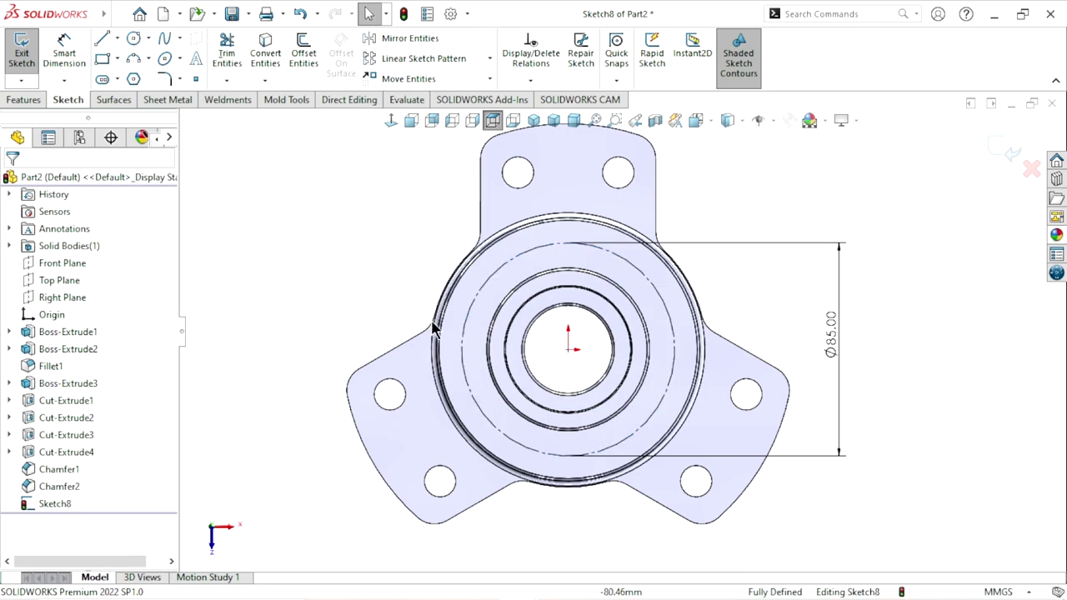
scroll(634, 317, "up", 3)
scroll(671, 297, "down", 2)
scroll(671, 296, "down", 1)
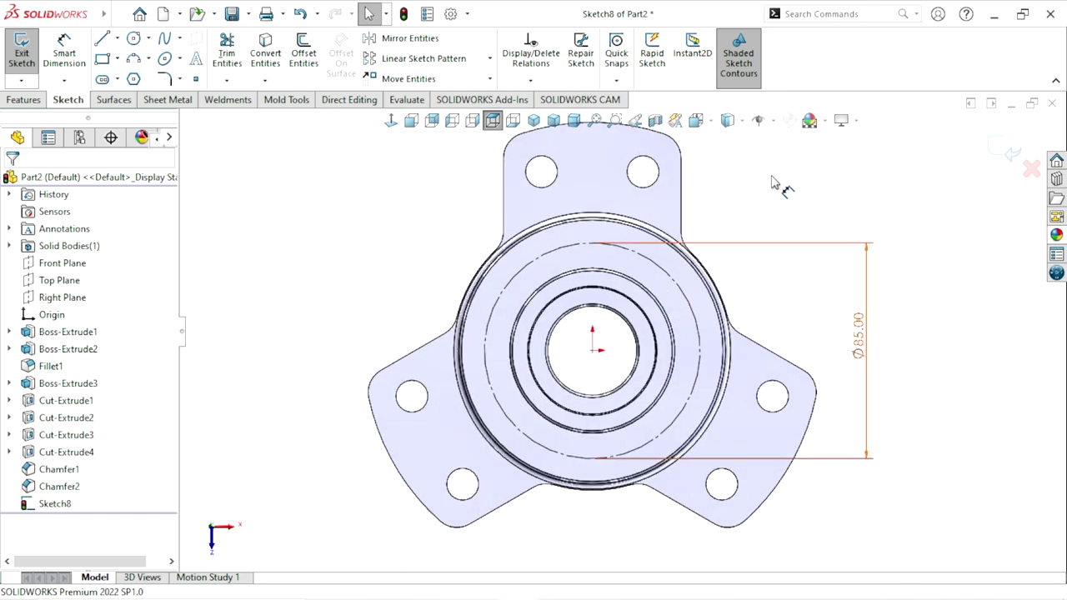
left_click(1009, 152)
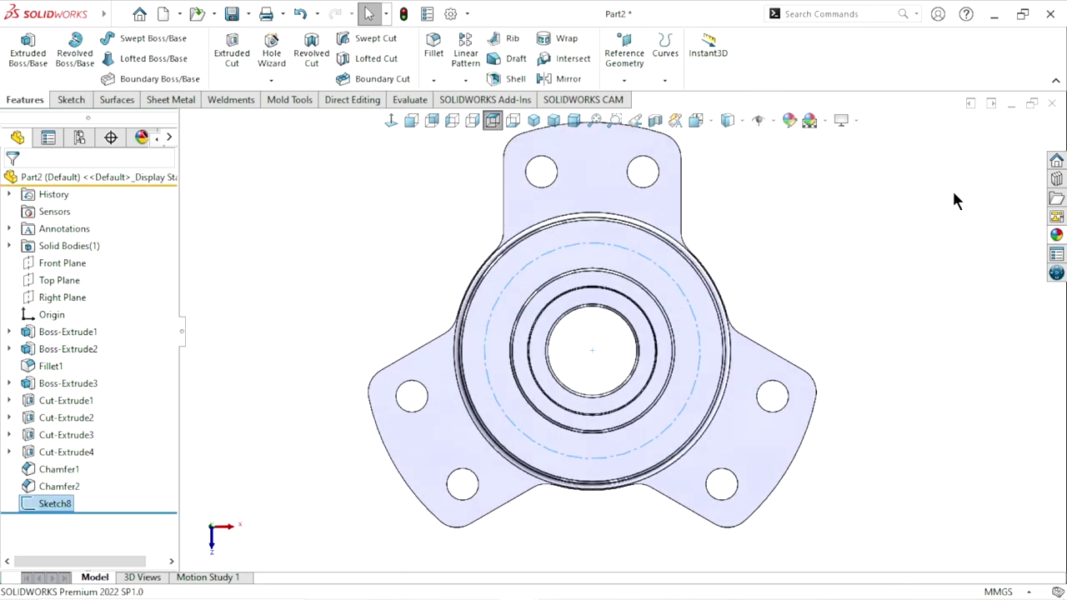
scroll(713, 372, "down", 2)
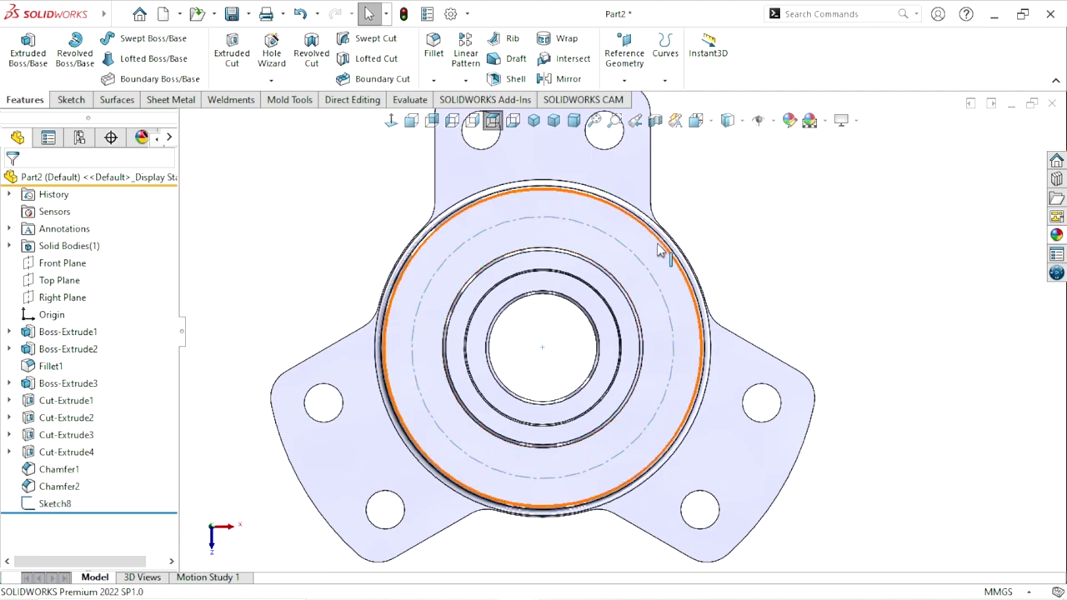
left_click(682, 259)
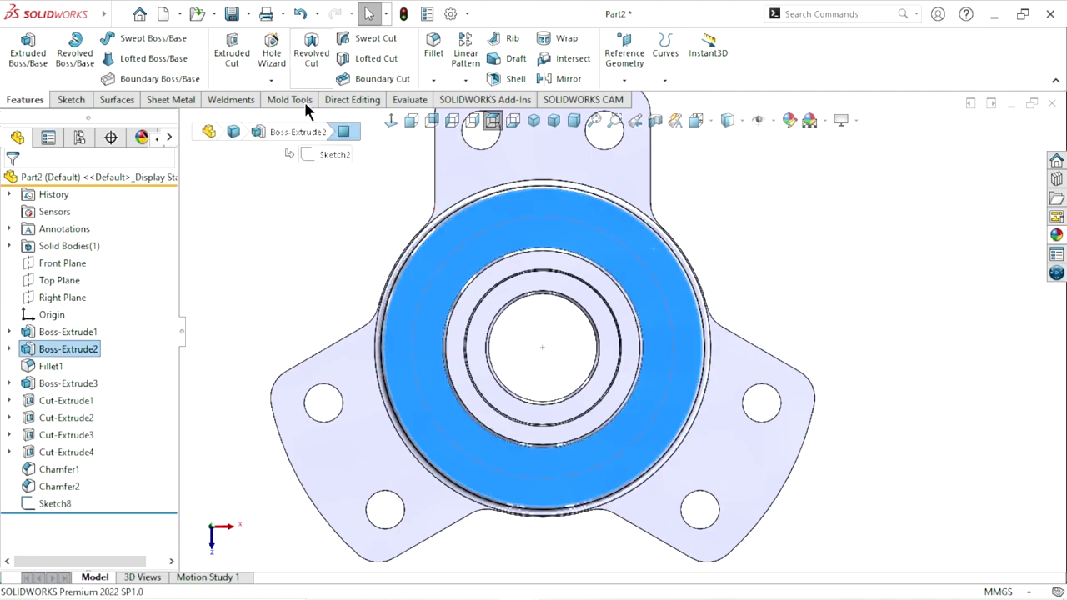
- Create an ANSI Metric M10x1.5 tap drill hole, Blind 20 mm, placed on the Ø85 construction circle
left_click(272, 56)
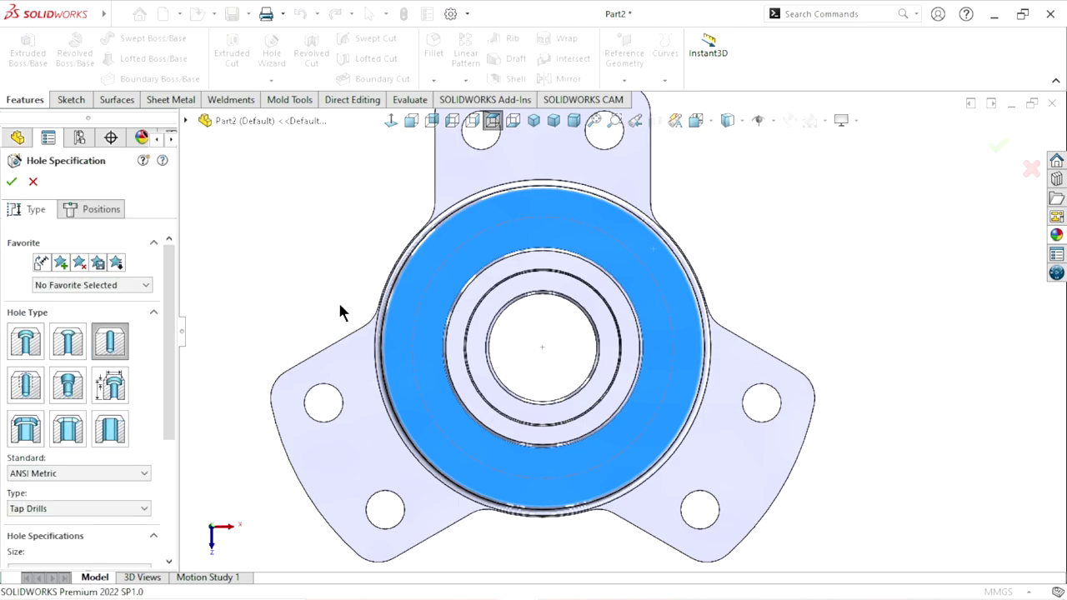
key("z")
key("shift+z")
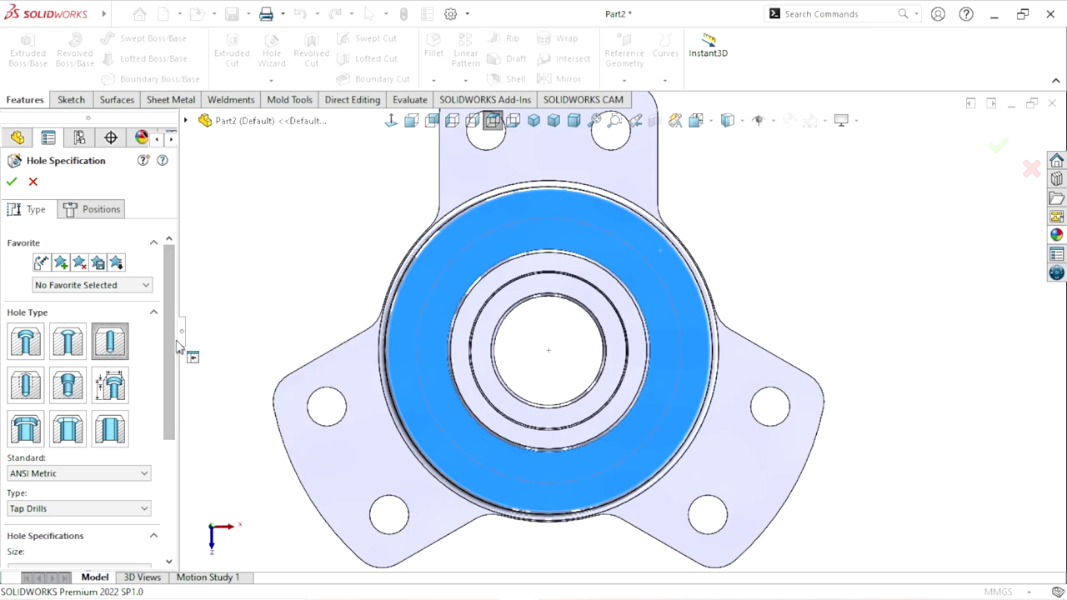
scroll(100, 350, "down", 4)
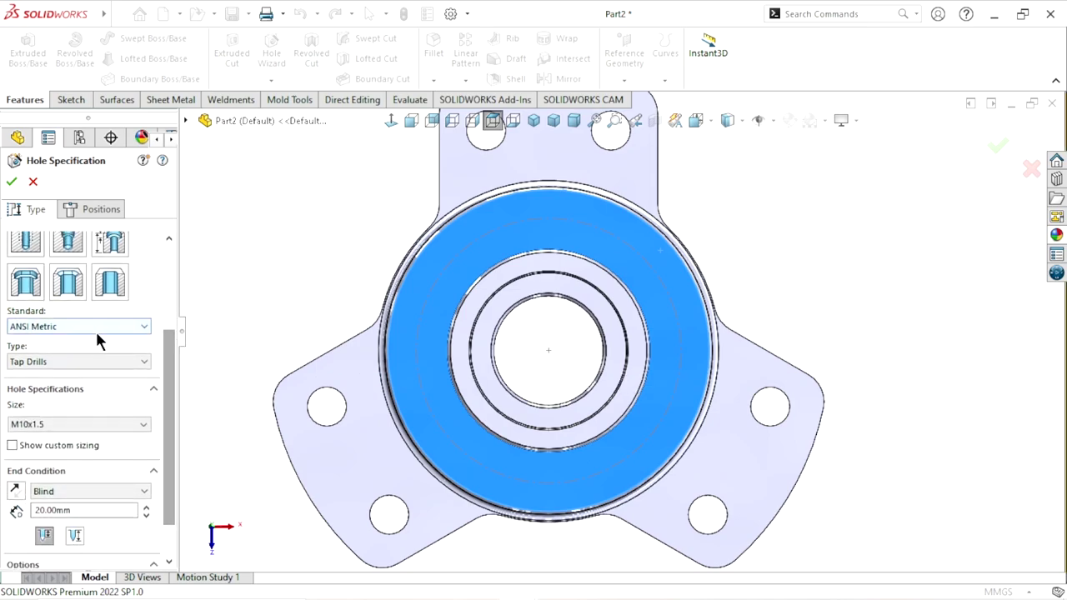
scroll(166, 375, "down", 1)
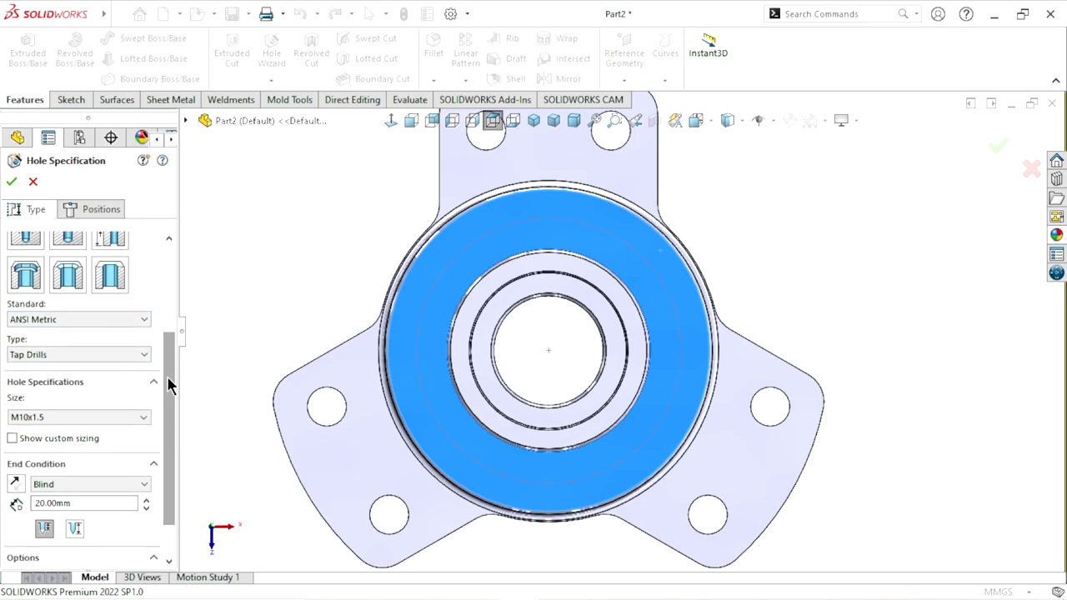
scroll(167, 375, "down", 1)
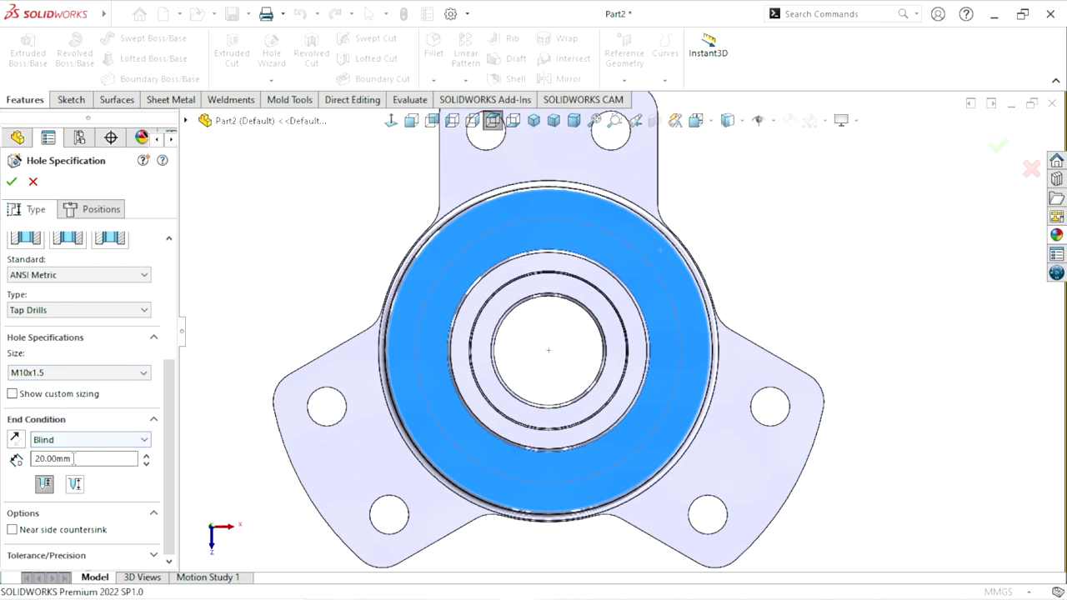
left_click(104, 210)
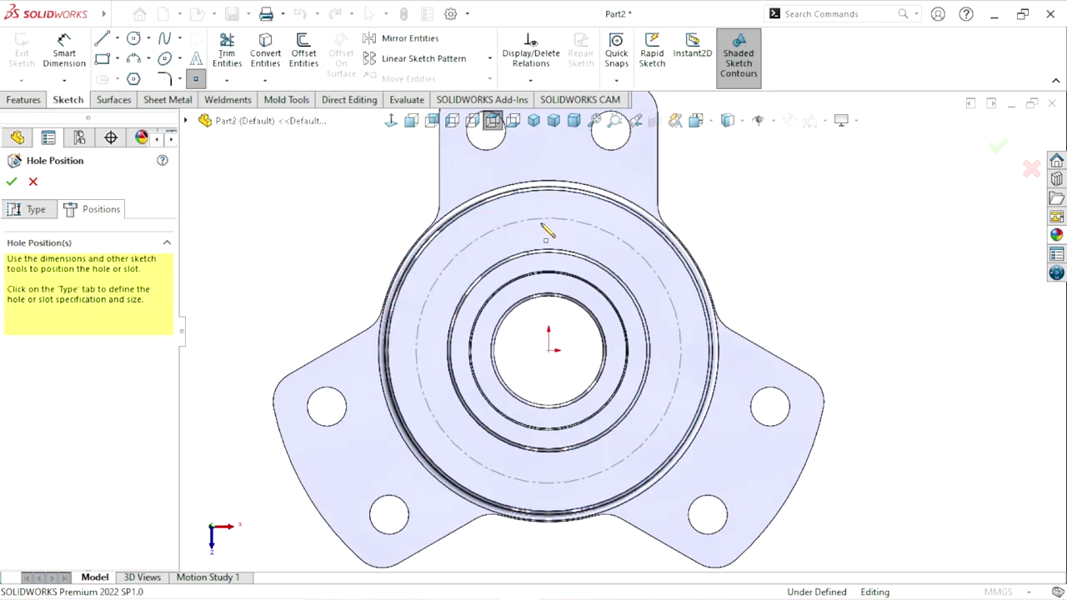
left_click(549, 219)
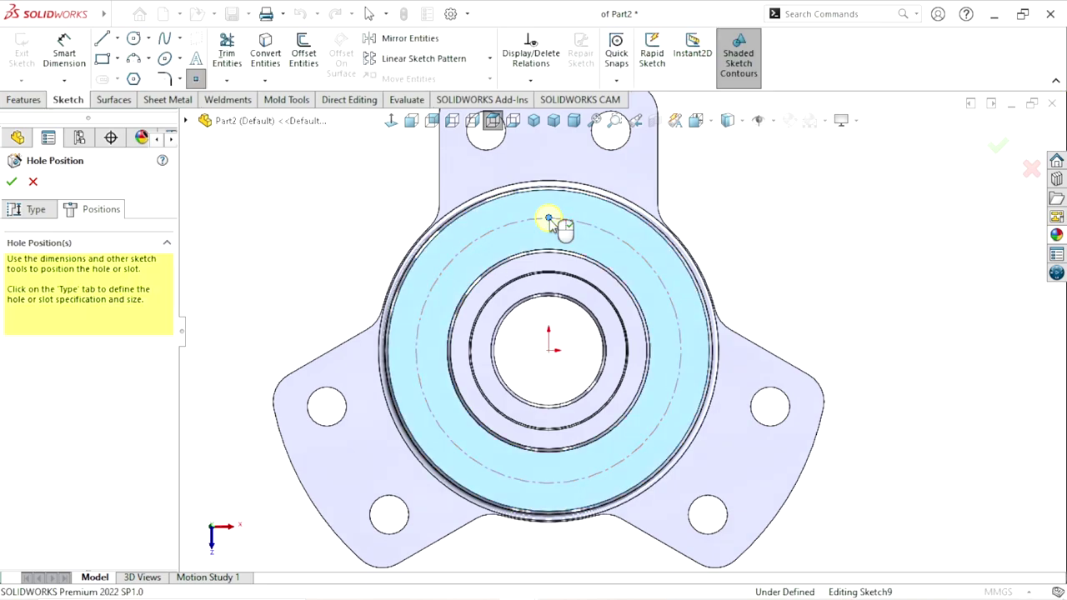
left_click(12, 183)
scroll(587, 354, "up", 4)
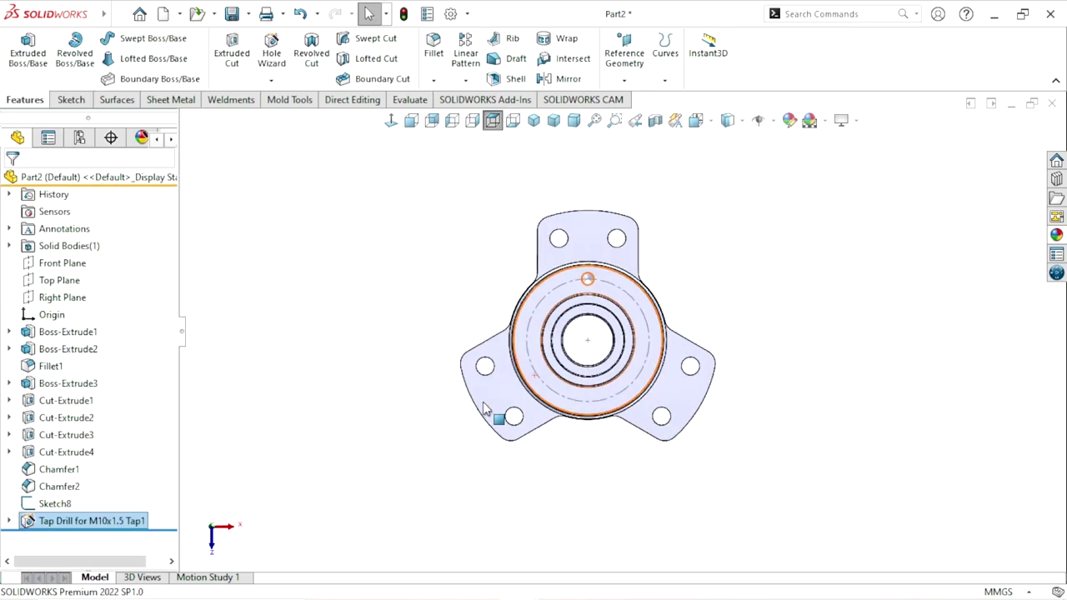
scroll(588, 346, "down", 2)
- Start a Thread feature on the top edge of the tapped hole
mouse_move(551, 313)
middle_mouse_down()
mouse_move(529, 274)
mouse_move(550, 424)
mouse_move(514, 419)
middle_mouse_up()
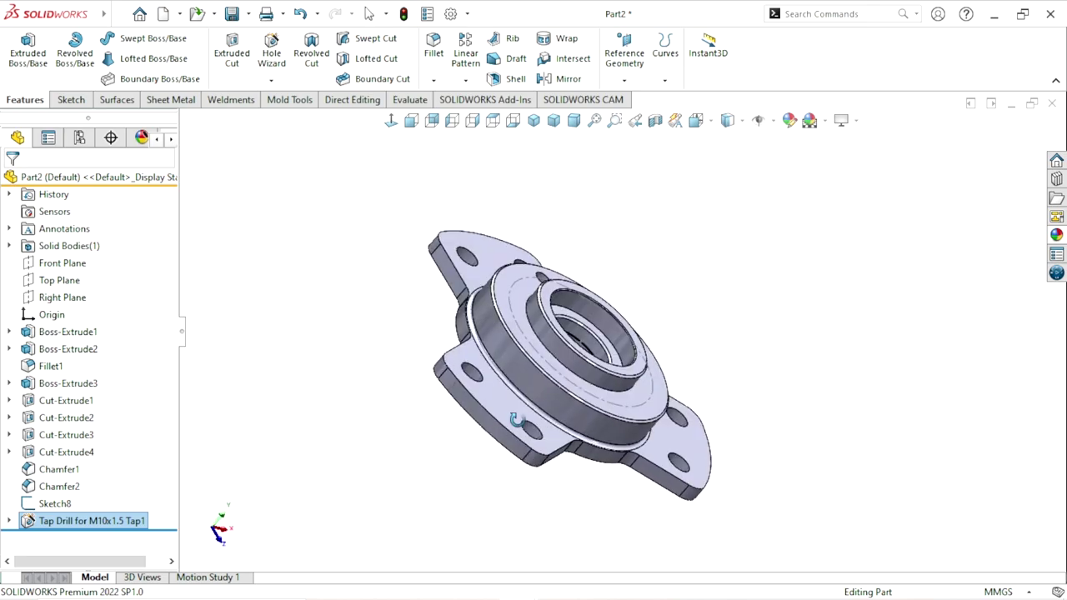
scroll(524, 342, "down", 3)
left_click(572, 218)
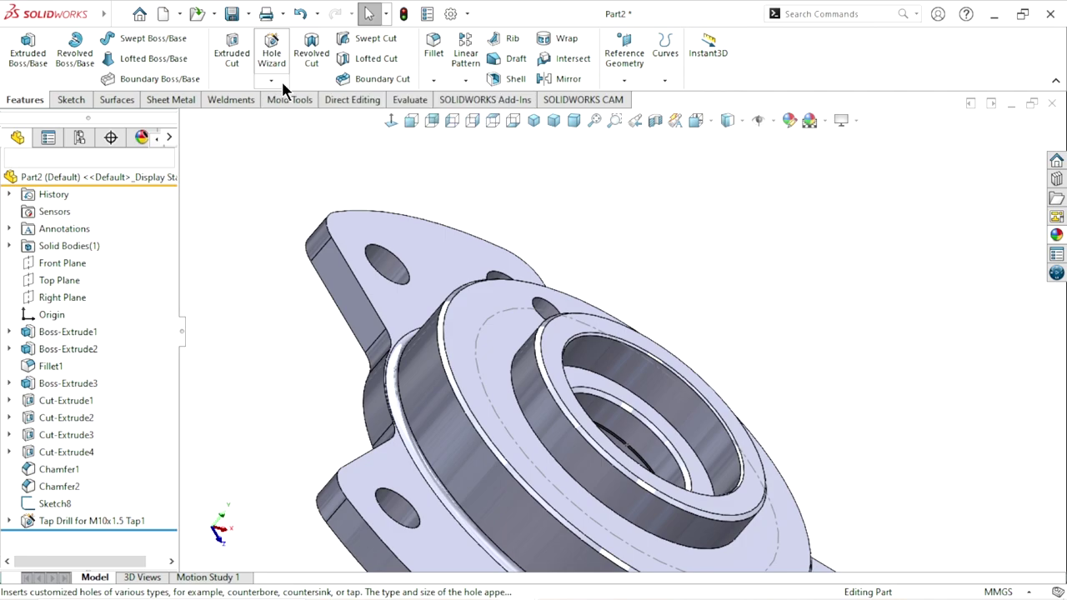
left_click(281, 81)
left_click(296, 137)
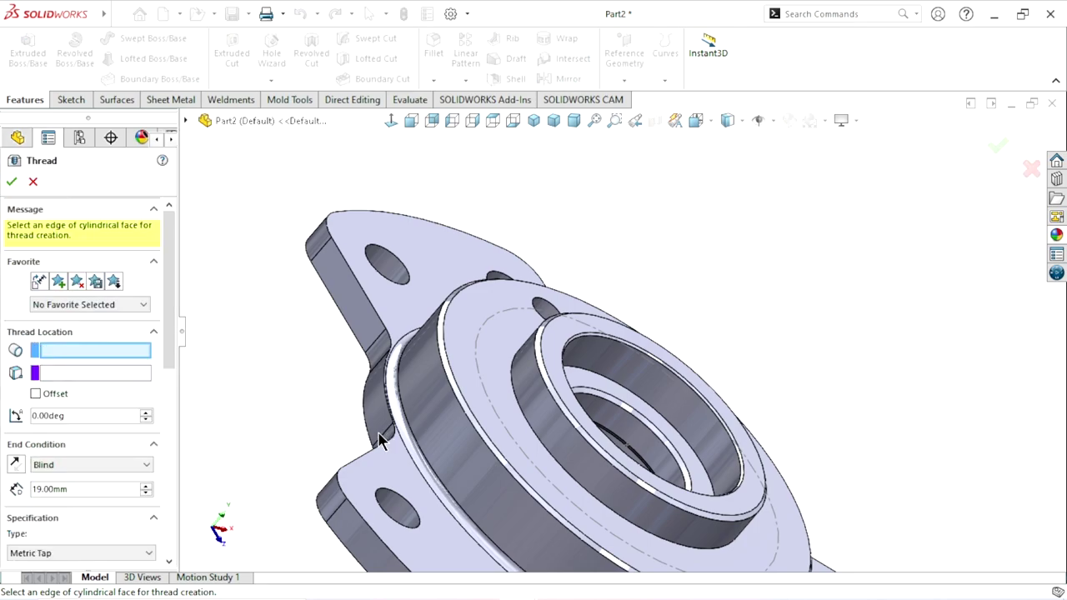
scroll(571, 315, "down", 3)
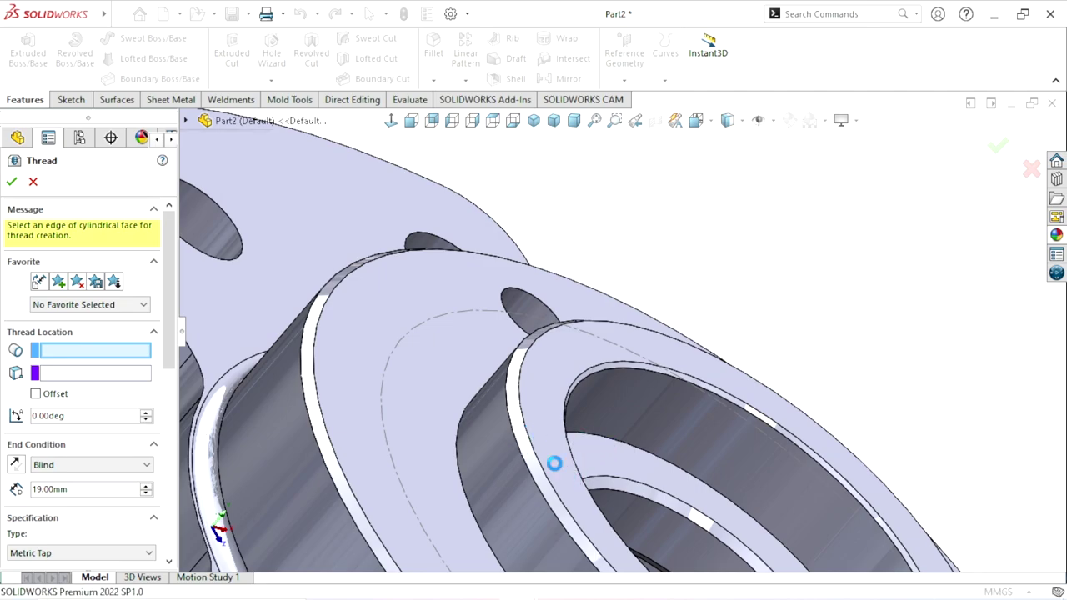
left_click(500, 314)
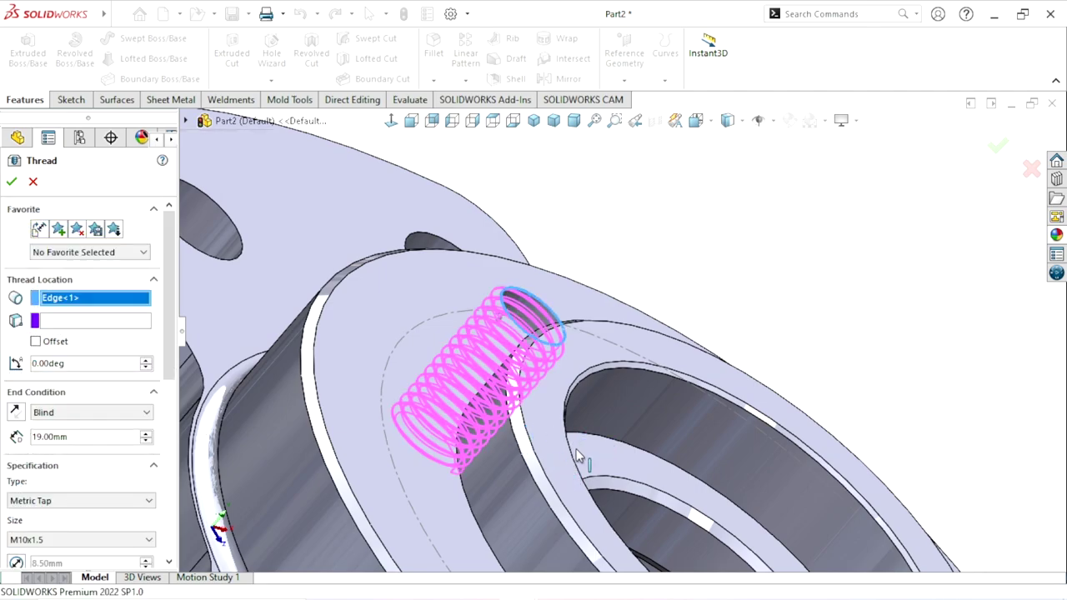
- Keep the thread at Blind 19 mm, Metric Tap type, size M10x1.5
scroll(660, 375, "up", 5)
scroll(660, 375, "down", 2)
scroll(660, 374, "down", 2)
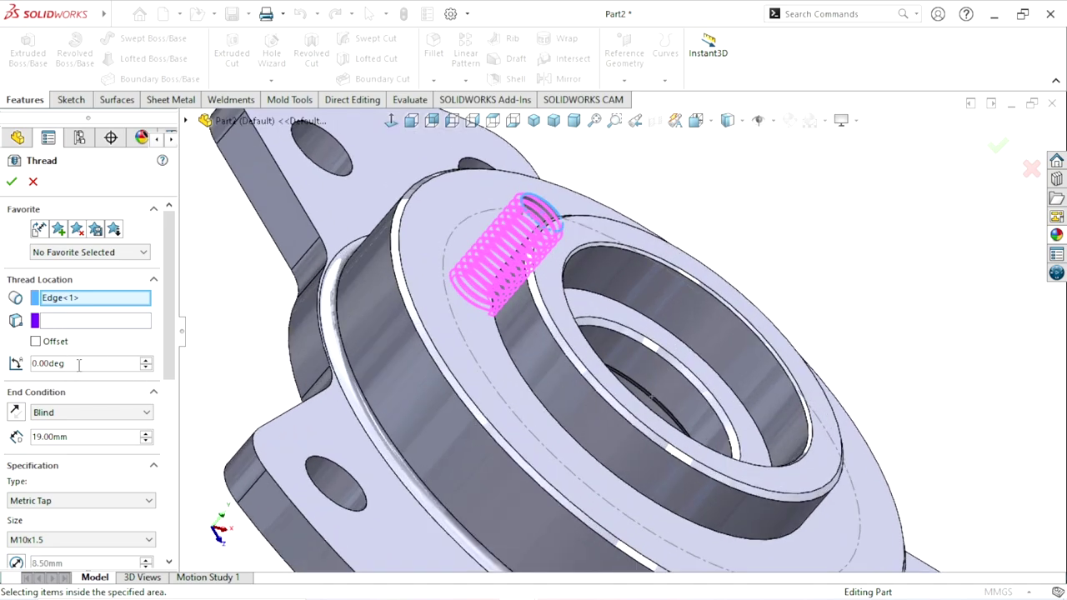
left_click(82, 414)
left_click(81, 412)
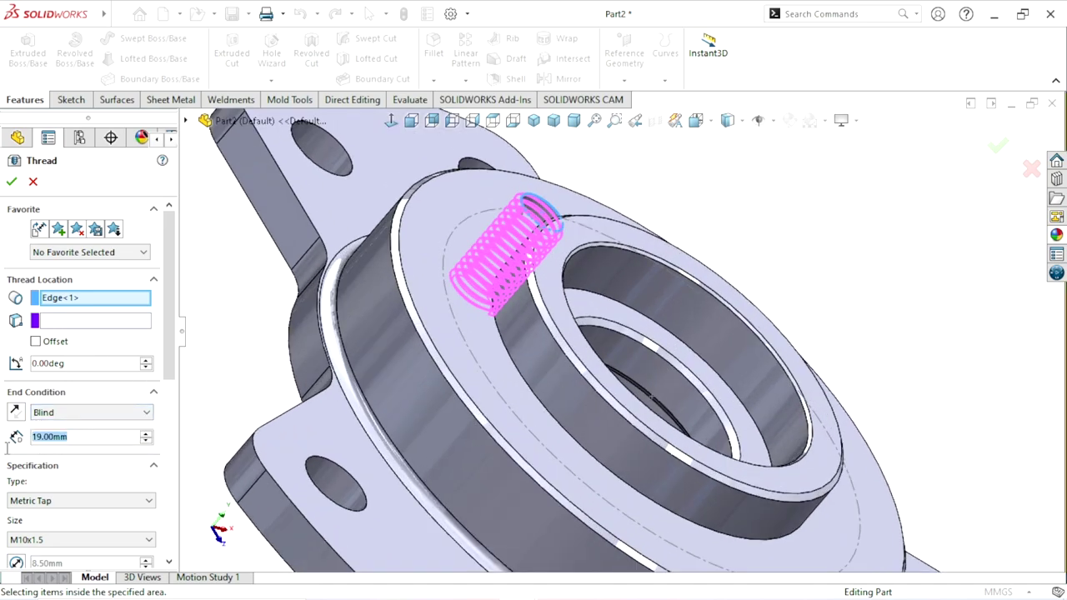
left_click_drag(168, 376, 169, 449)
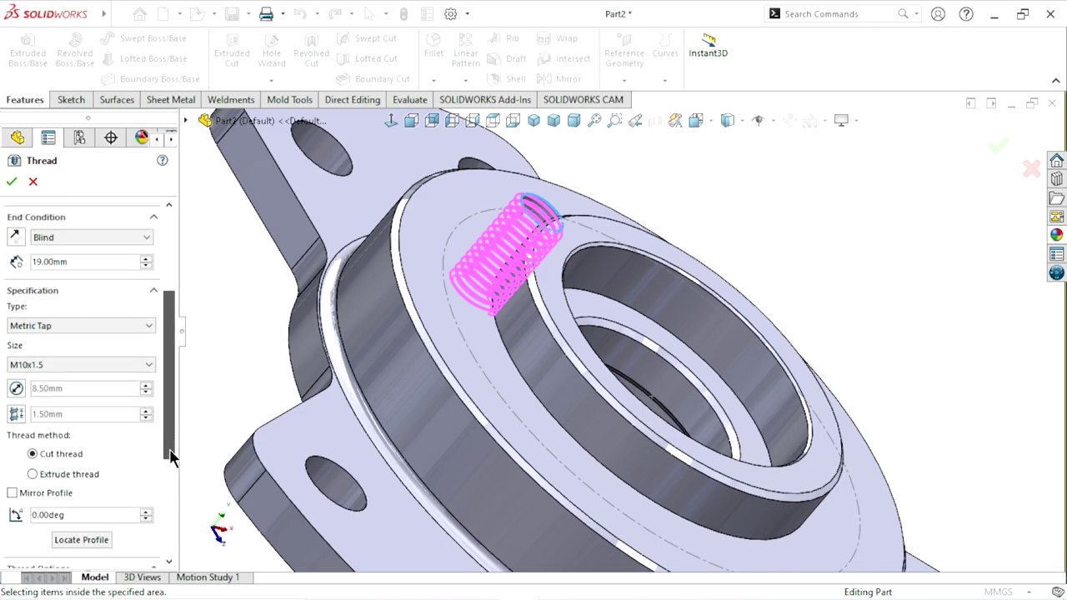
left_click(80, 314)
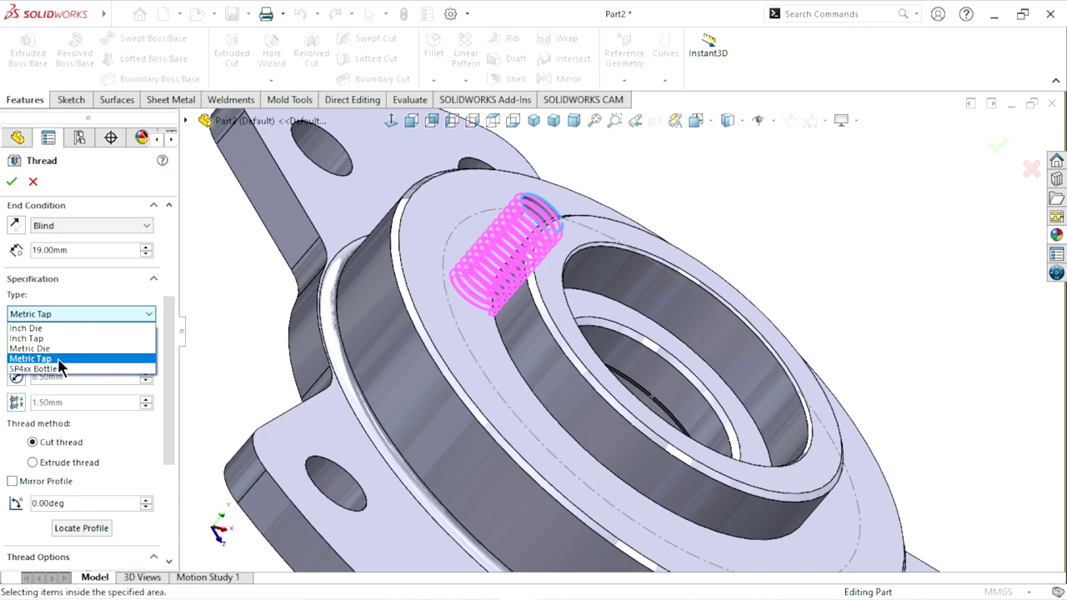
left_click(60, 359)
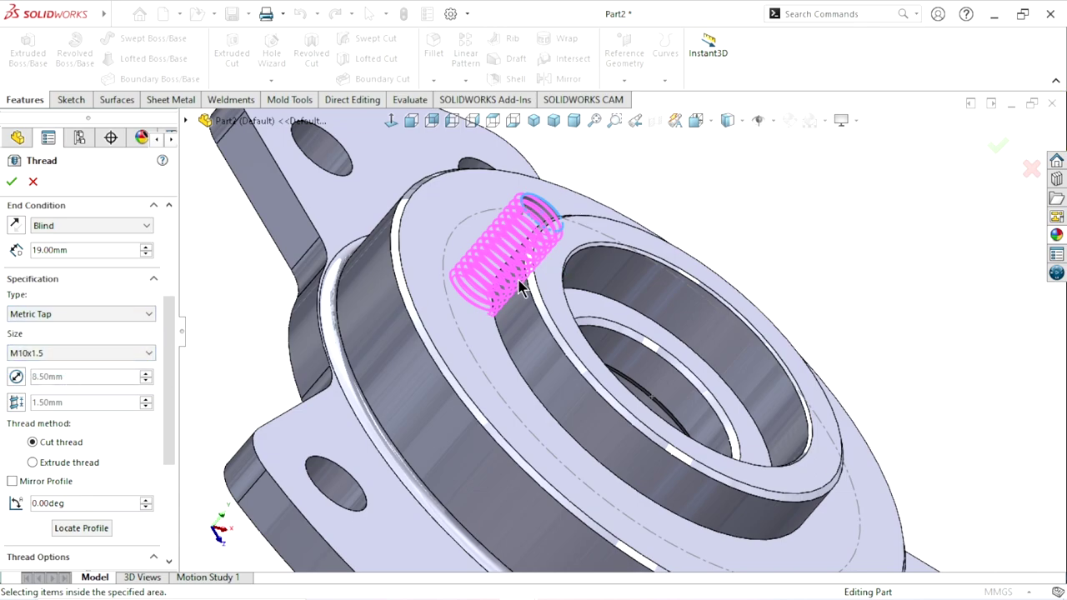
left_click(62, 356)
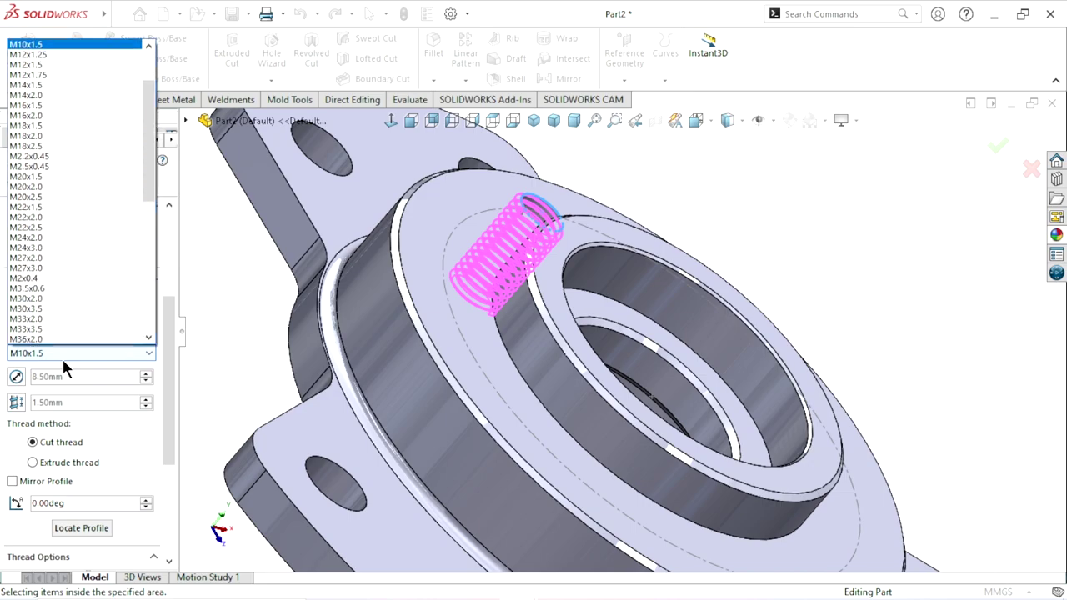
left_click(83, 46)
- Offset the thread 2 mm in the reversed direction, maintain its length, and confirm
scroll(165, 350, "down", 3)
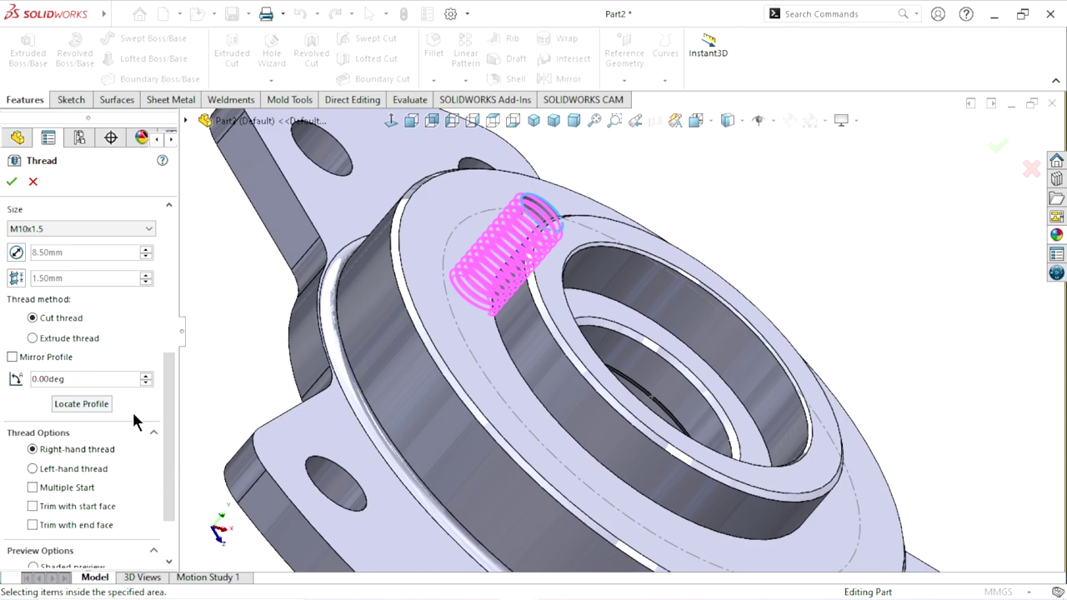
left_click_drag(168, 437, 175, 255)
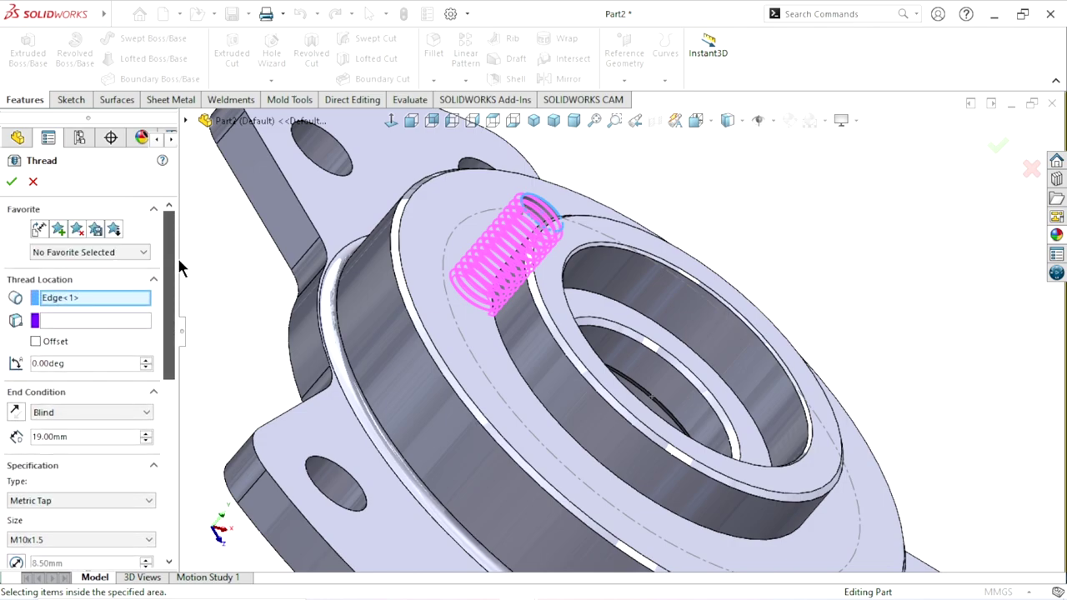
left_click(35, 342)
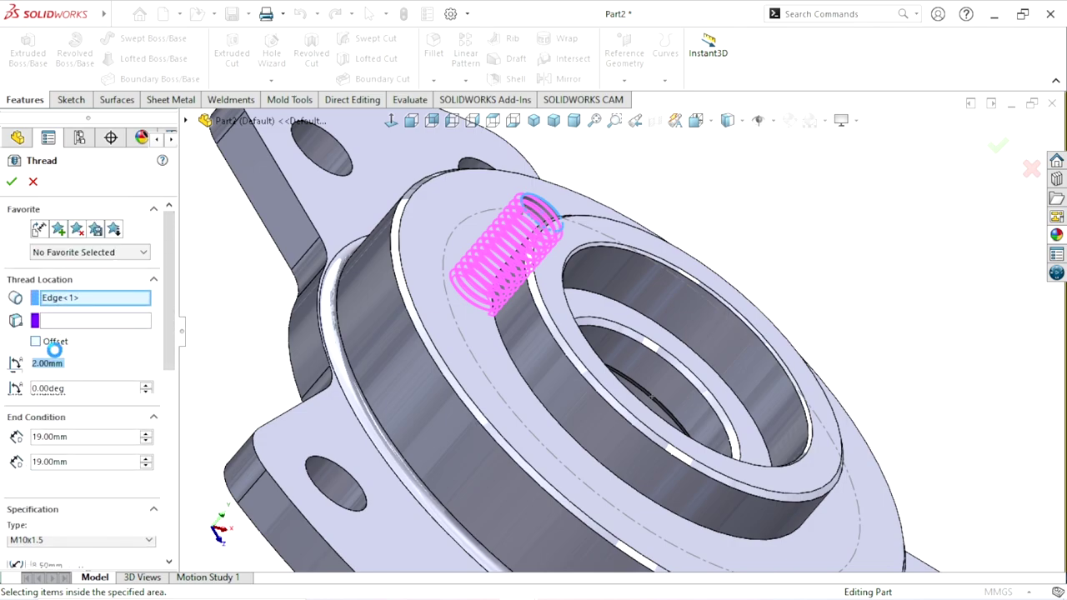
left_click(15, 364)
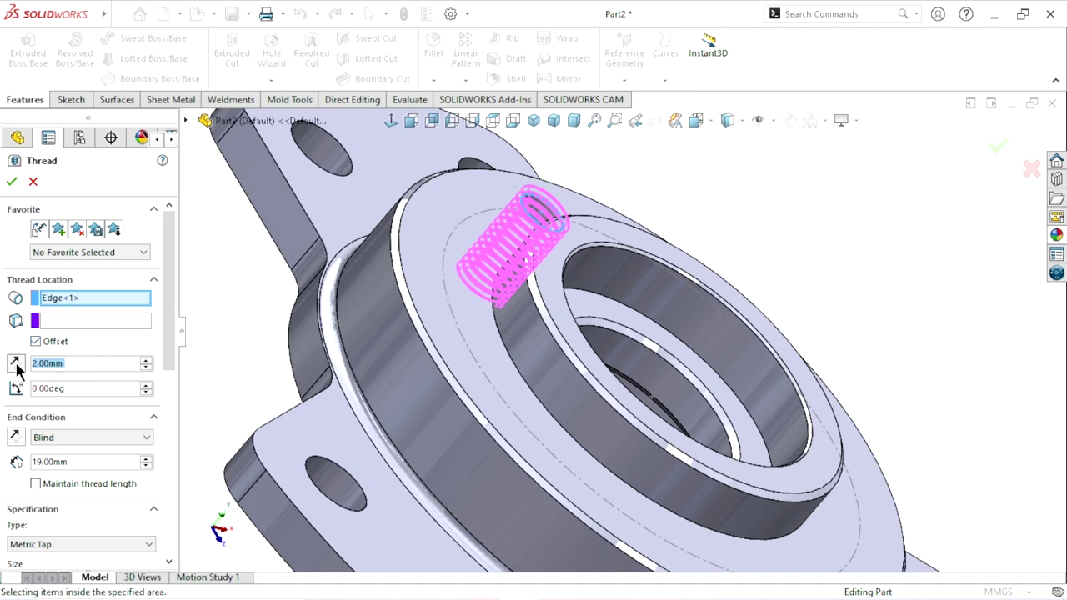
left_click(35, 485)
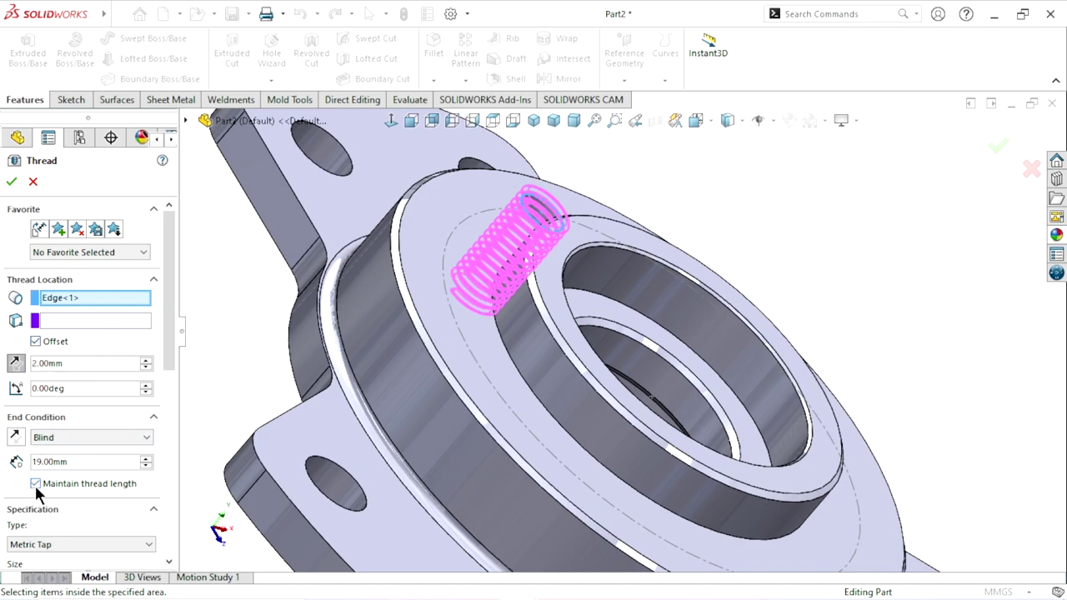
left_click(11, 183)
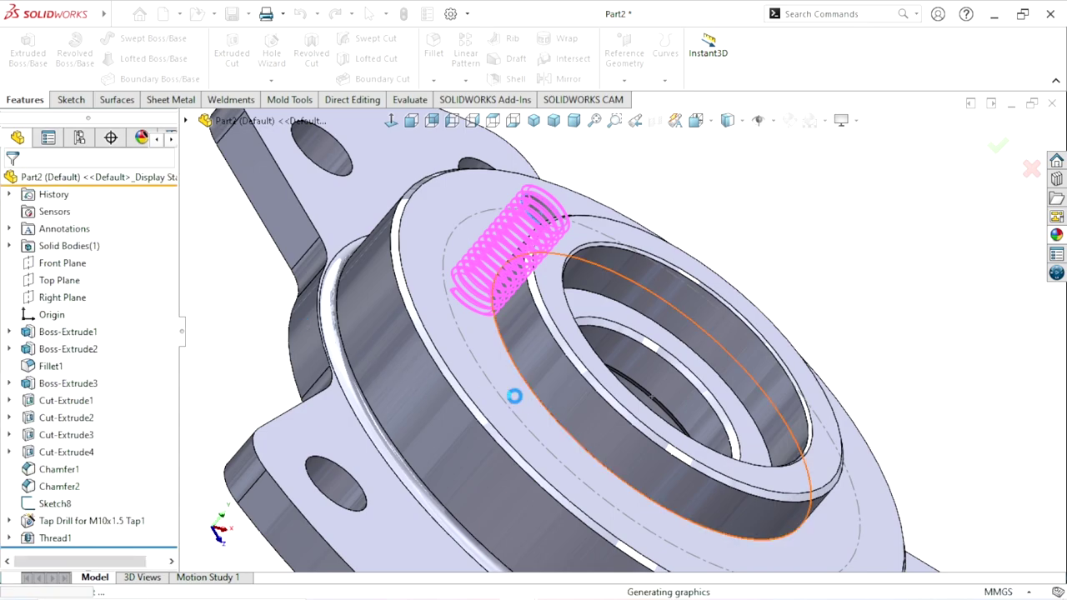
- Inspect the threaded hole from several angles, then return to a standard view of the hub
key("f")
scroll(626, 275, "down", 3)
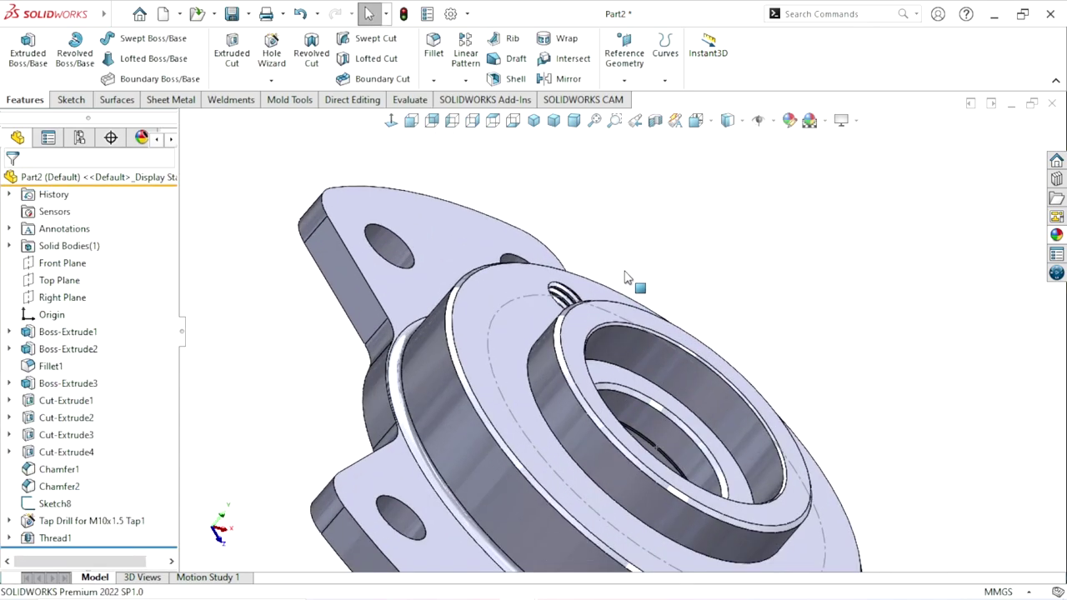
left_click(514, 301)
key("Escape")
scroll(673, 329, "up", 3)
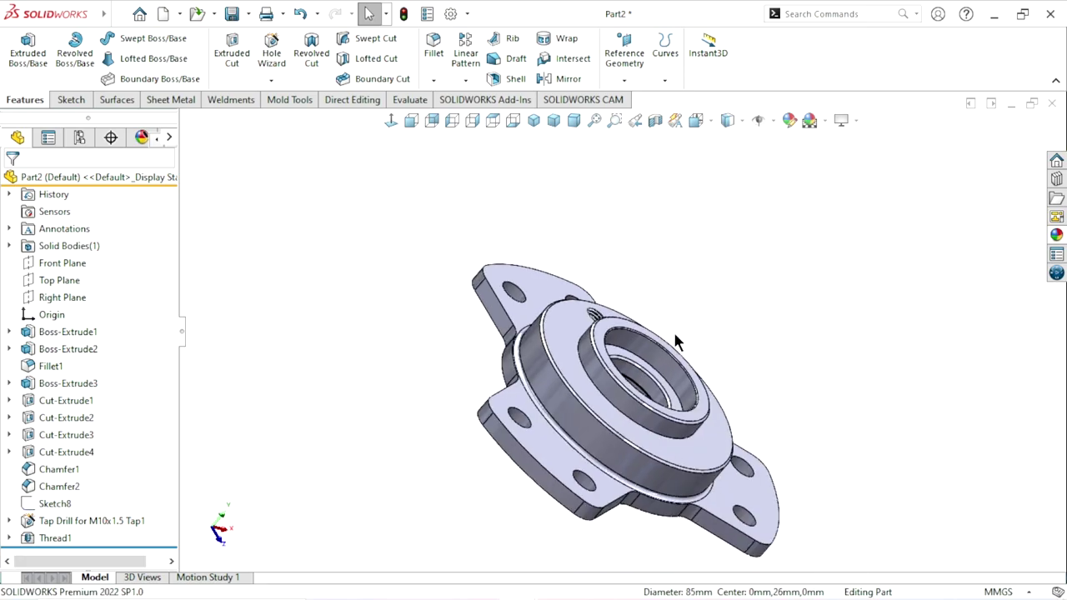
middle_click_drag(556, 438, 637, 341)
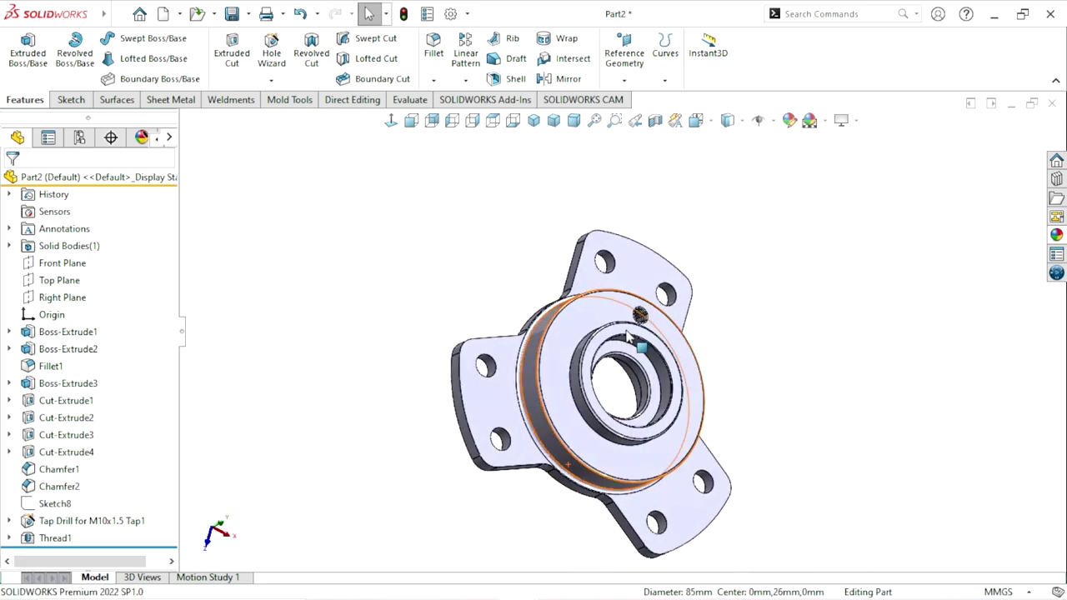
scroll(719, 274, "down", 5)
mouse_move(719, 273)
middle_mouse_down()
mouse_move(662, 281)
mouse_move(683, 339)
middle_mouse_up()
scroll(698, 352, "up", 3)
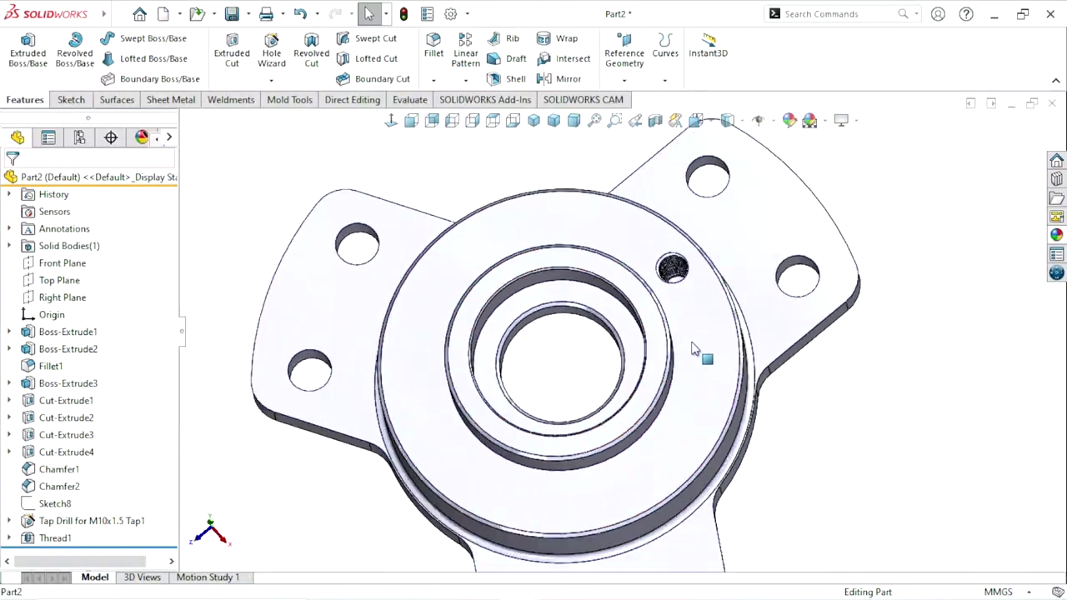
scroll(681, 310, "down", 3)
key("ctrl+shift+z")
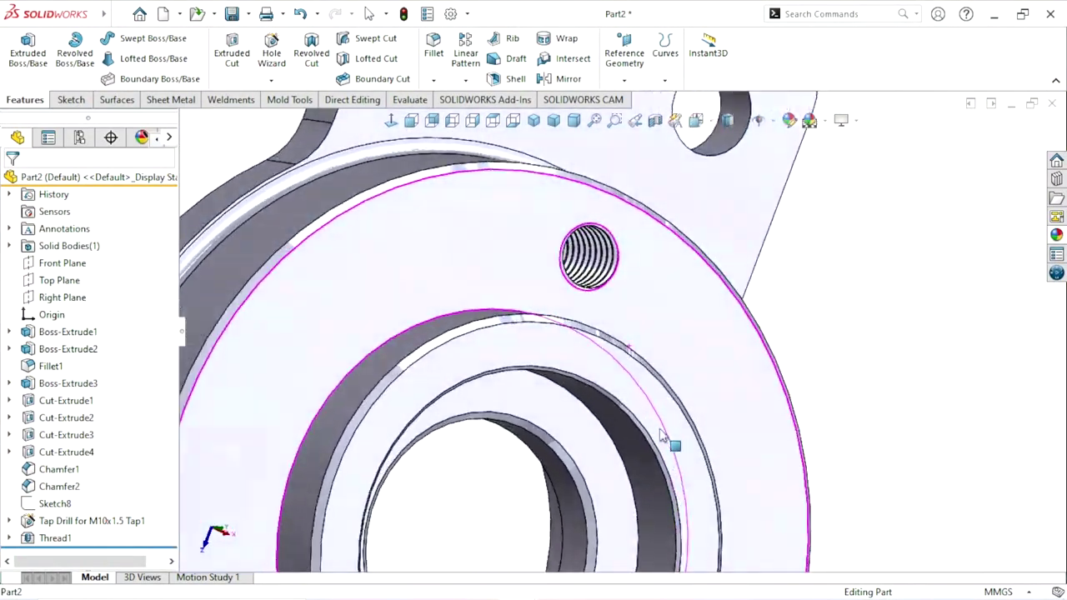
key("ctrl+shift+z")
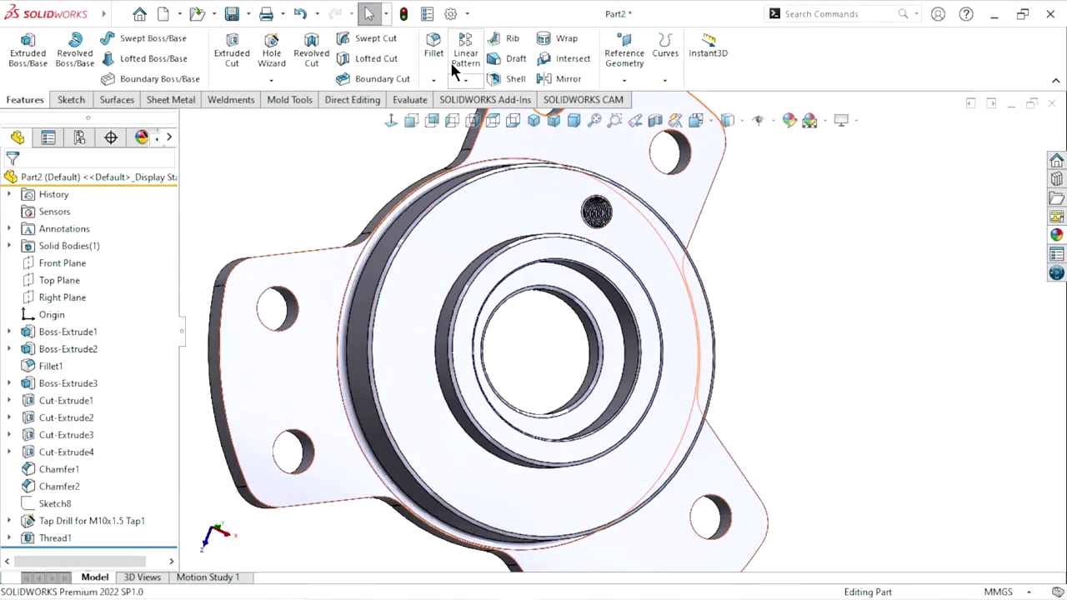
- Start a circular pattern using the hub's cylindrical face as its axis
left_click(466, 78)
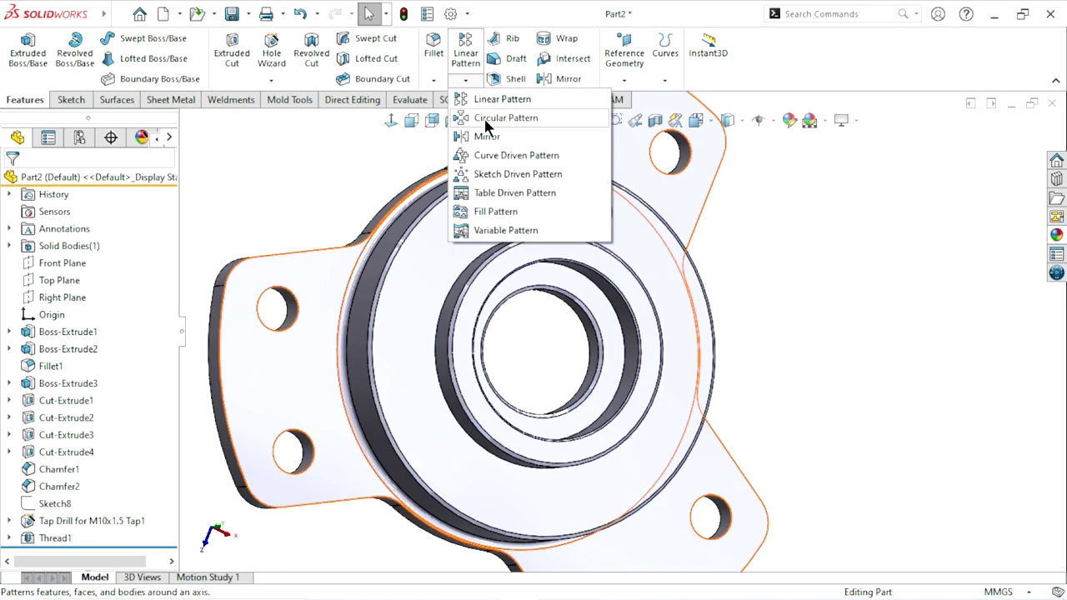
left_click(775, 333)
middle_click_drag(765, 347, 626, 283)
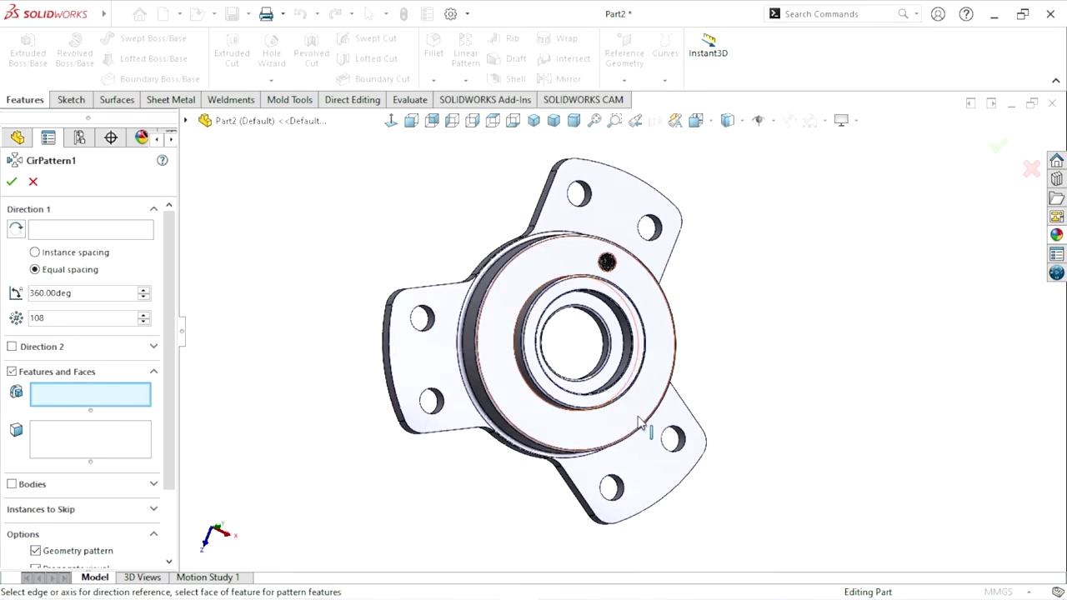
scroll(683, 346, "down", 3)
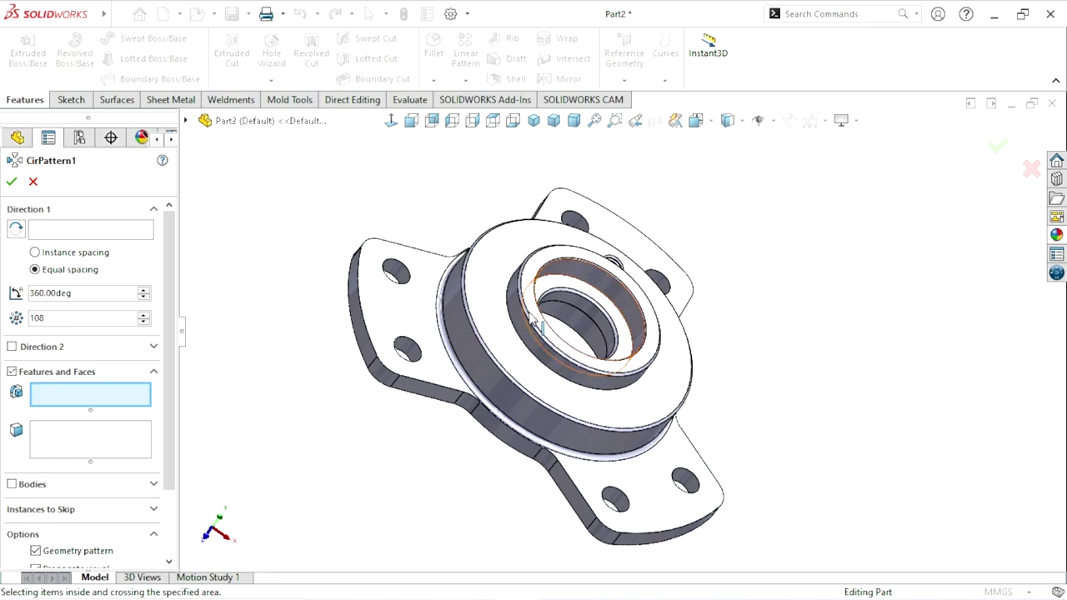
left_click(63, 232)
scroll(394, 376, "down", 2)
scroll(393, 377, "down", 2)
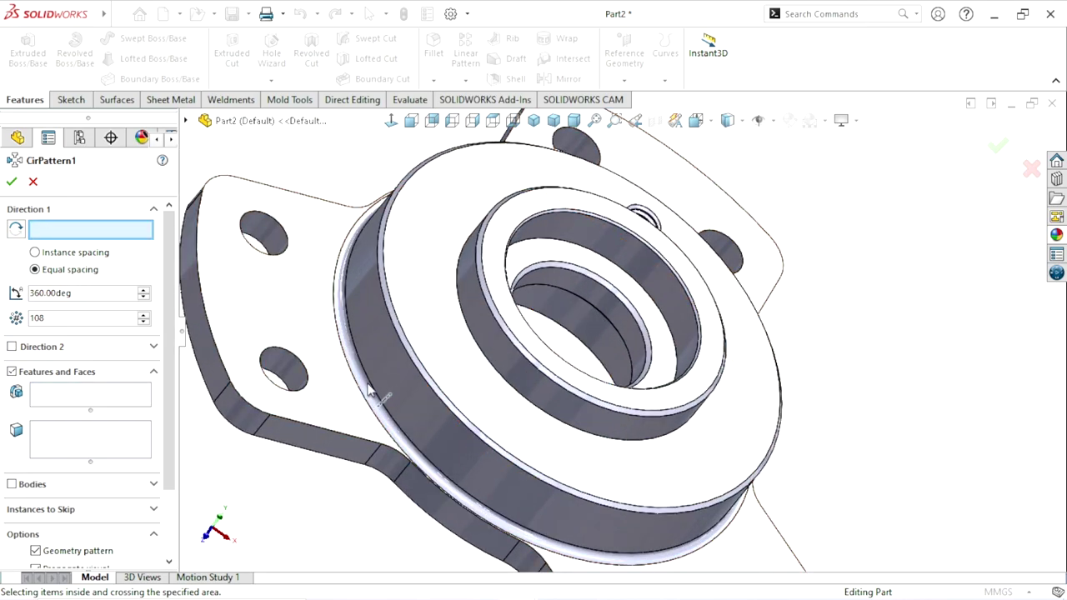
left_click(392, 376)
scroll(608, 335, "up", 5)
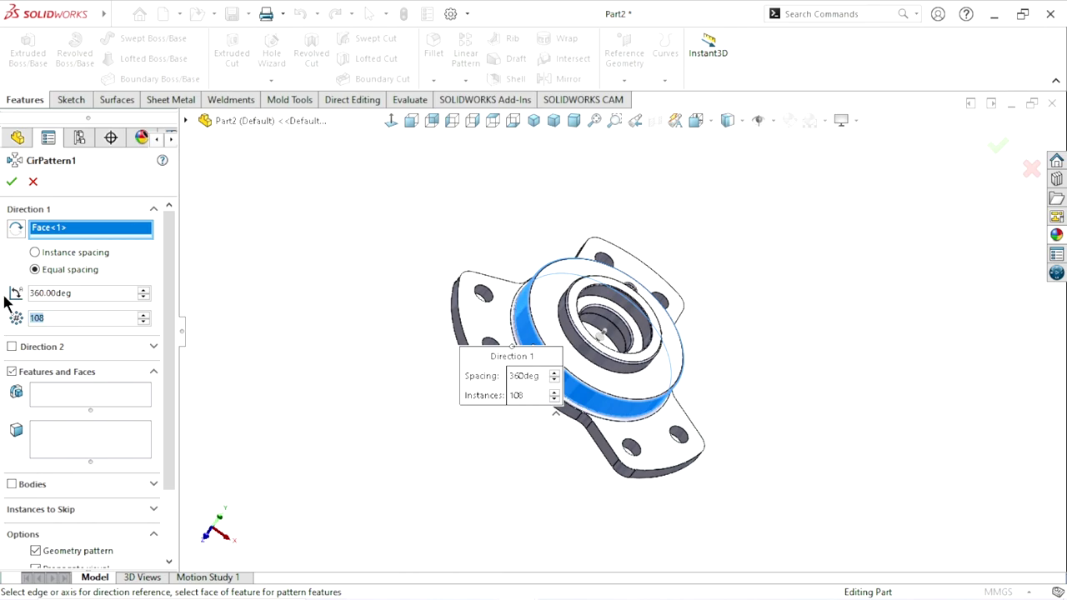
type("4")
- Pattern the M10 tap drill and Thread1 as 4 equal instances over 360°
left_click(68, 399)
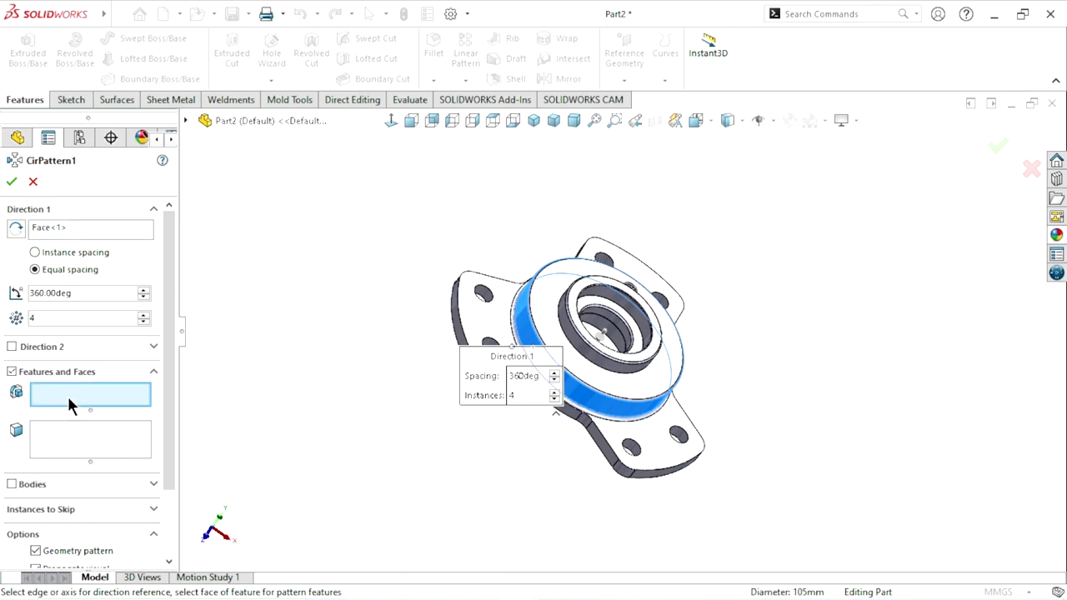
left_click(187, 116)
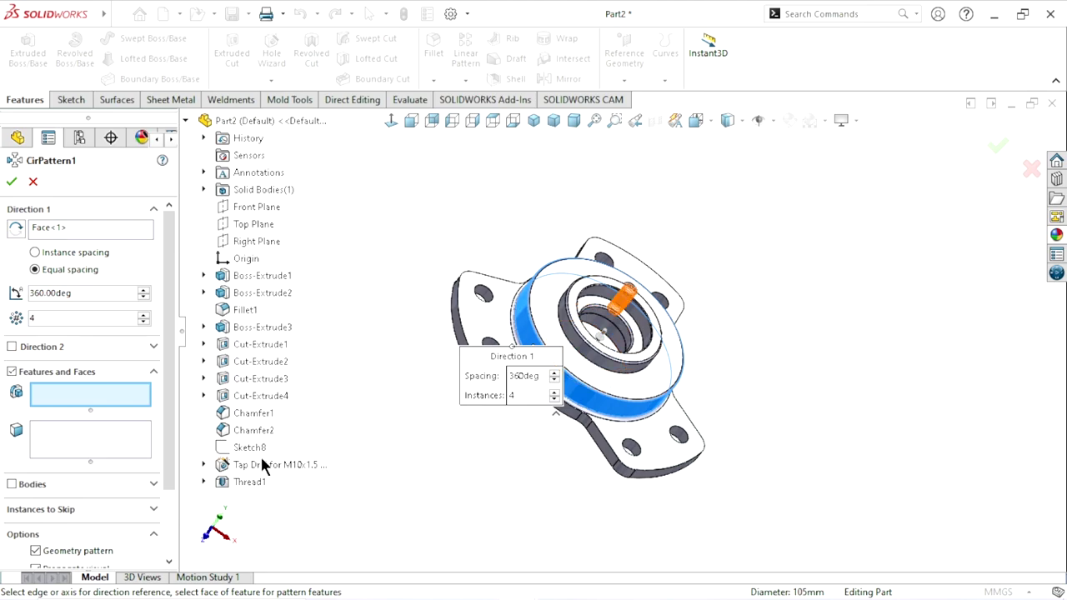
left_click(252, 465)
left_click(251, 480)
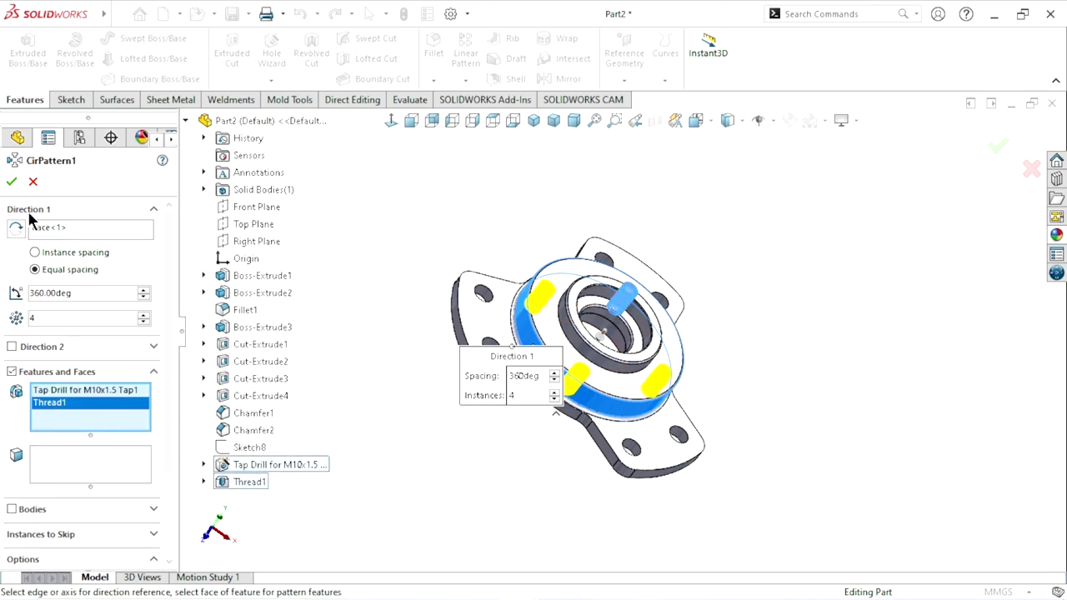
left_click(11, 183)
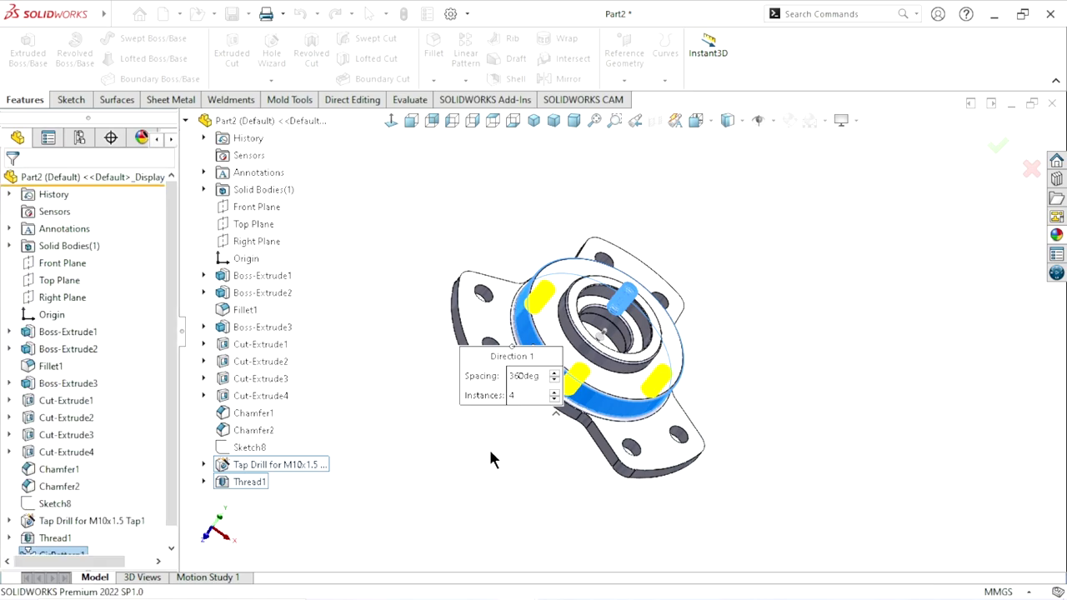
mouse_move(634, 403)
middle_mouse_down()
mouse_move(428, 395)
mouse_move(559, 500)
mouse_move(631, 336)
middle_mouse_up()
scroll(631, 336, "down", 2)
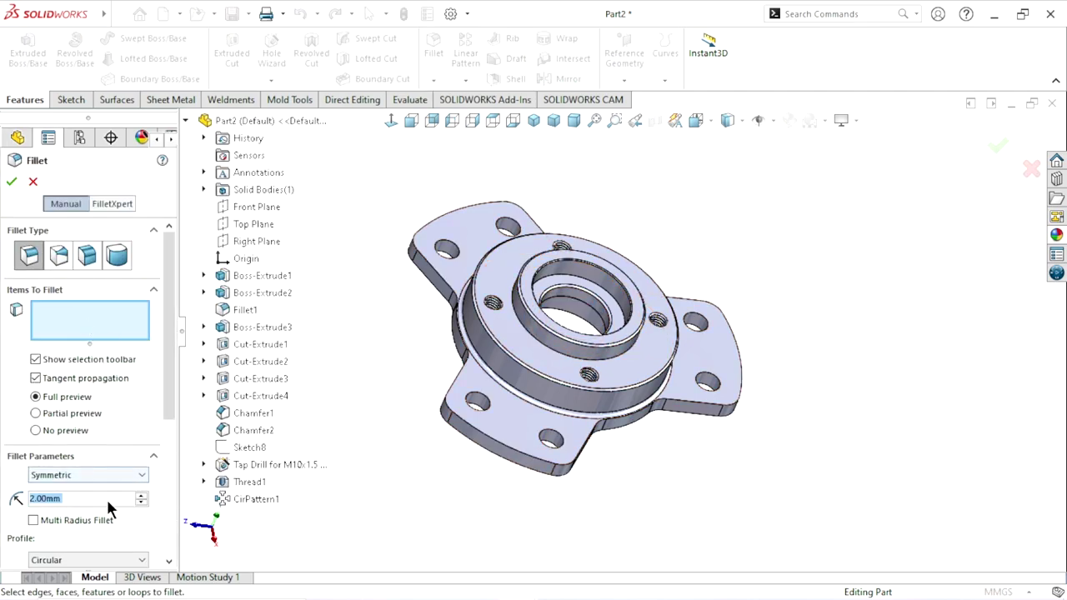
- Pick the three-lobed flange's outer perimeter edge to preview a 2 mm fillet
scroll(434, 440, "down", 5)
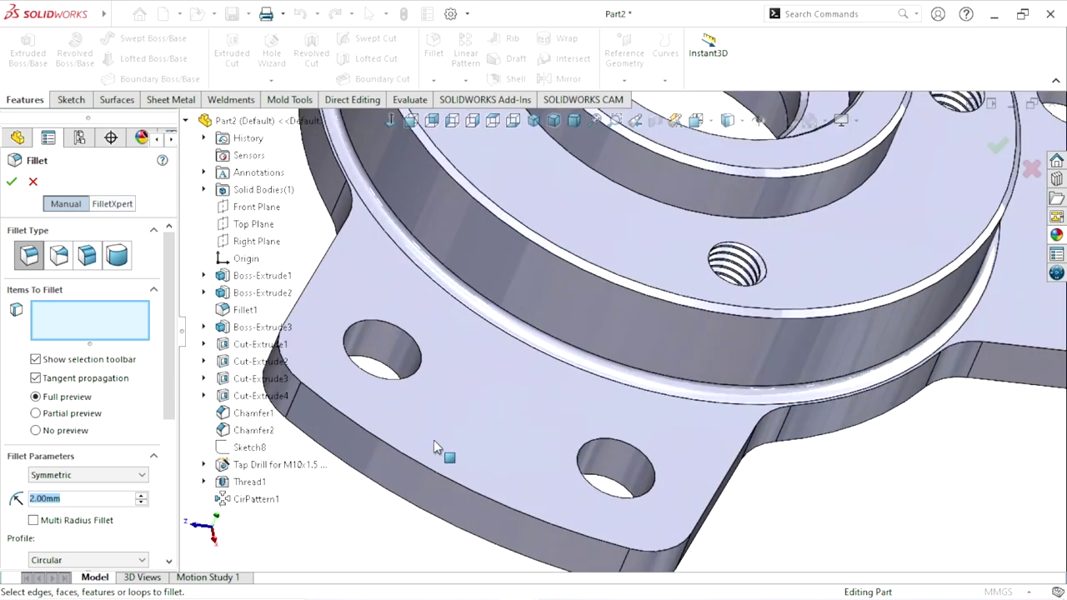
scroll(391, 462, "up", 5)
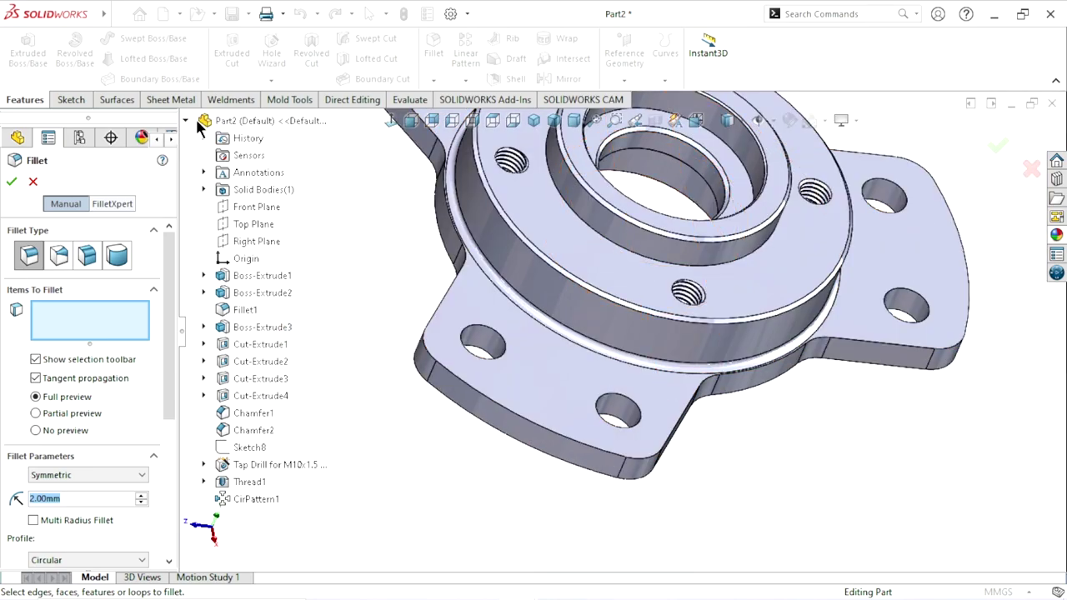
left_click(186, 120)
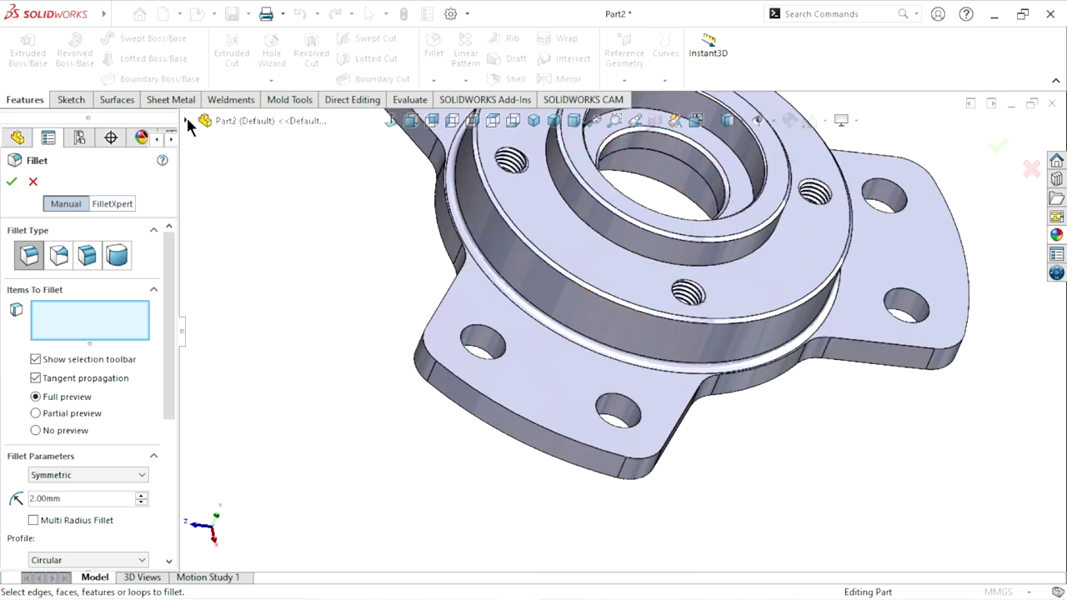
left_click(489, 406)
scroll(400, 413, "up", 3)
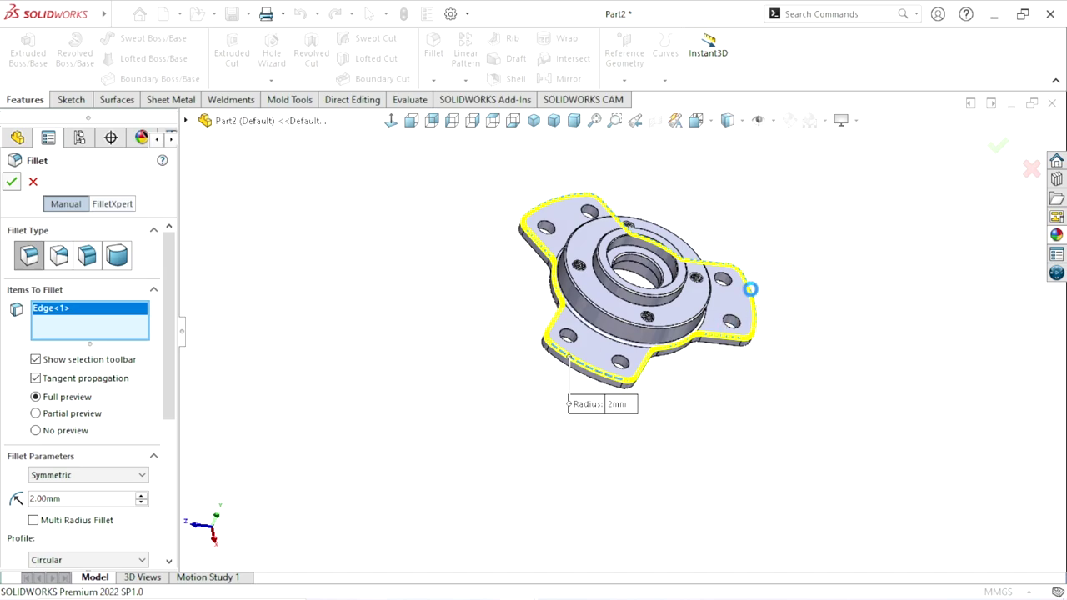
- Orbit the hub to inspect the rounded edges, back side and flange face
scroll(726, 309, "down", 3)
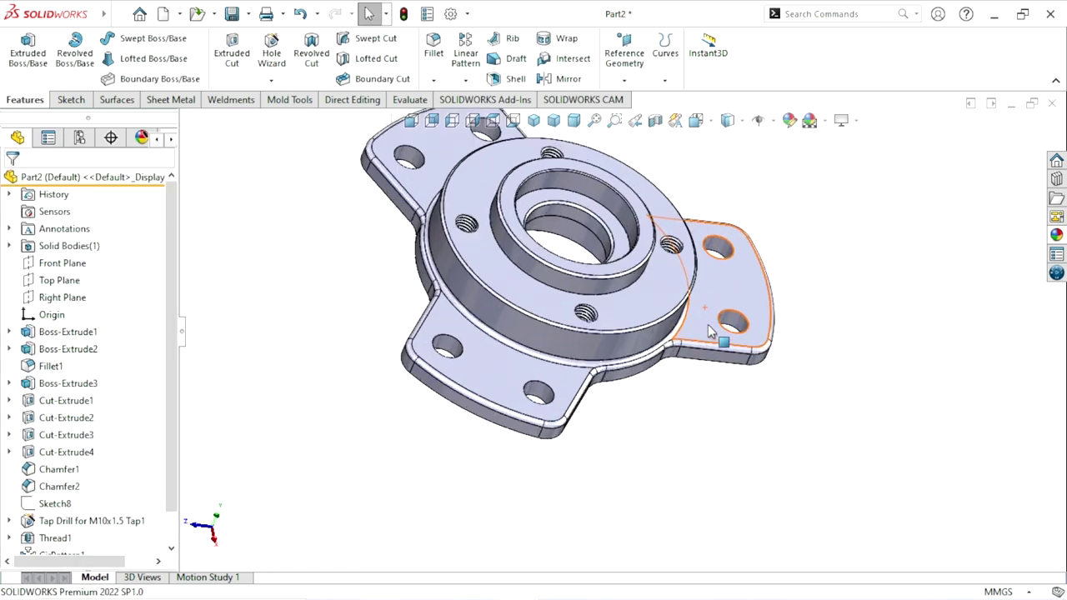
mouse_move(717, 329)
middle_mouse_down()
mouse_move(652, 406)
mouse_move(715, 305)
mouse_move(682, 414)
middle_mouse_up()
scroll(652, 406, "up", 3)
scroll(692, 385, "down", 2)
scroll(682, 414, "up", 2)
scroll(737, 379, "down", 3)
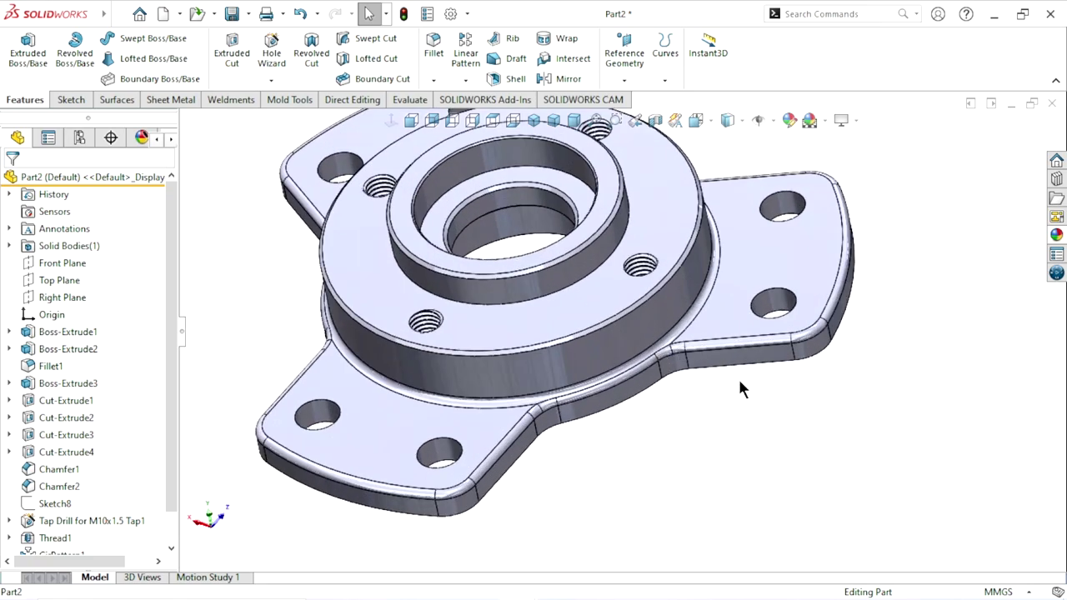
middle_click_drag(738, 379, 619, 250)
scroll(700, 369, "up", 3)
mouse_move(703, 370)
middle_mouse_down()
mouse_move(767, 364)
mouse_move(683, 381)
mouse_move(719, 435)
mouse_move(618, 360)
middle_mouse_up()
scroll(618, 361, "down", 2)
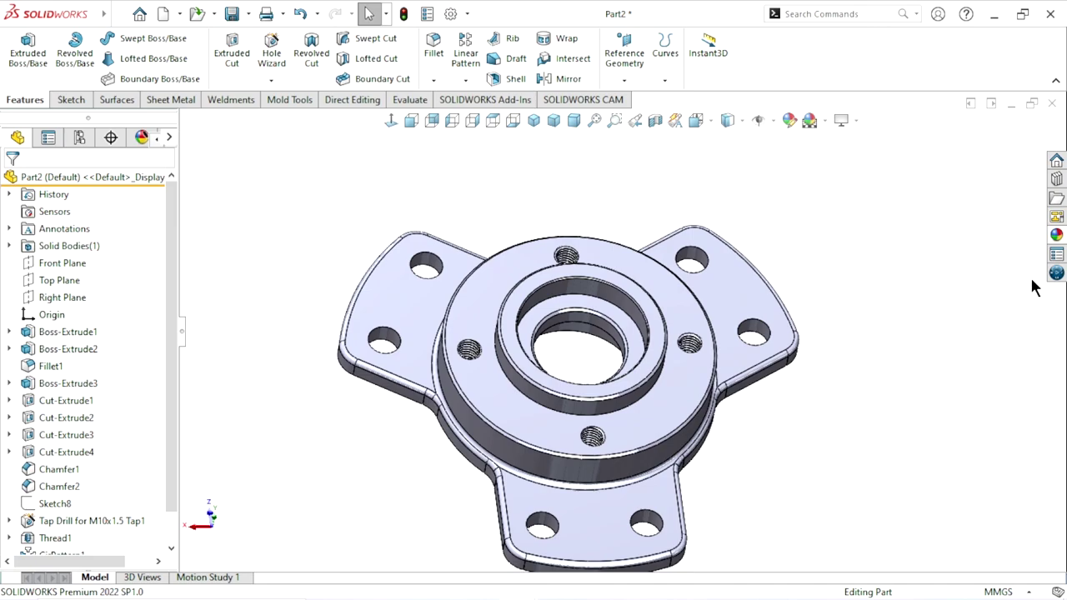
- Apply cast carbon steel from the Metal > Steel appearances to the whole part
left_click(1055, 238)
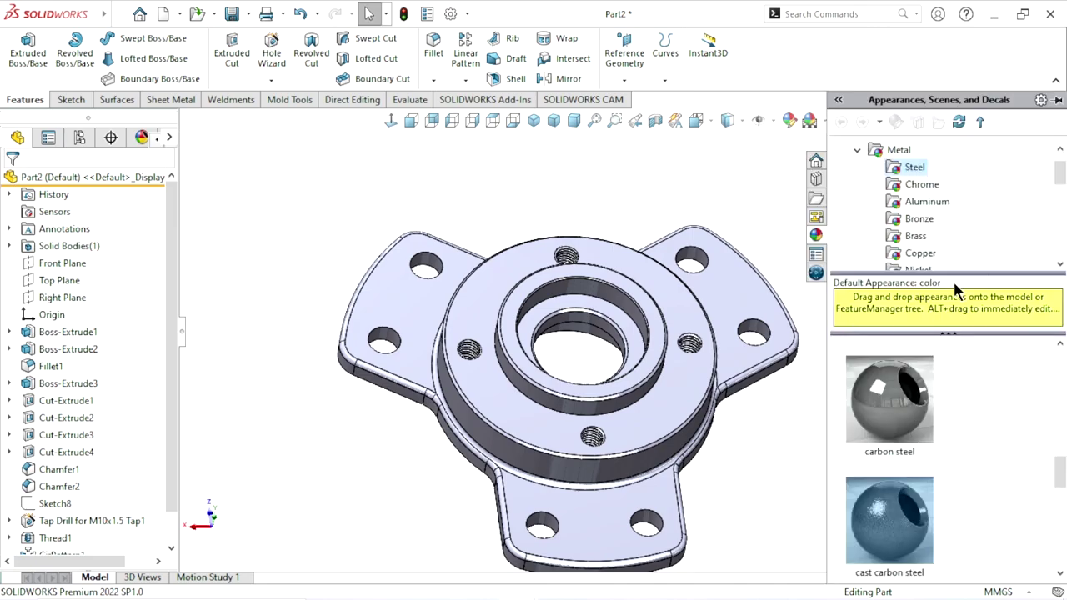
scroll(934, 465, "down", 2)
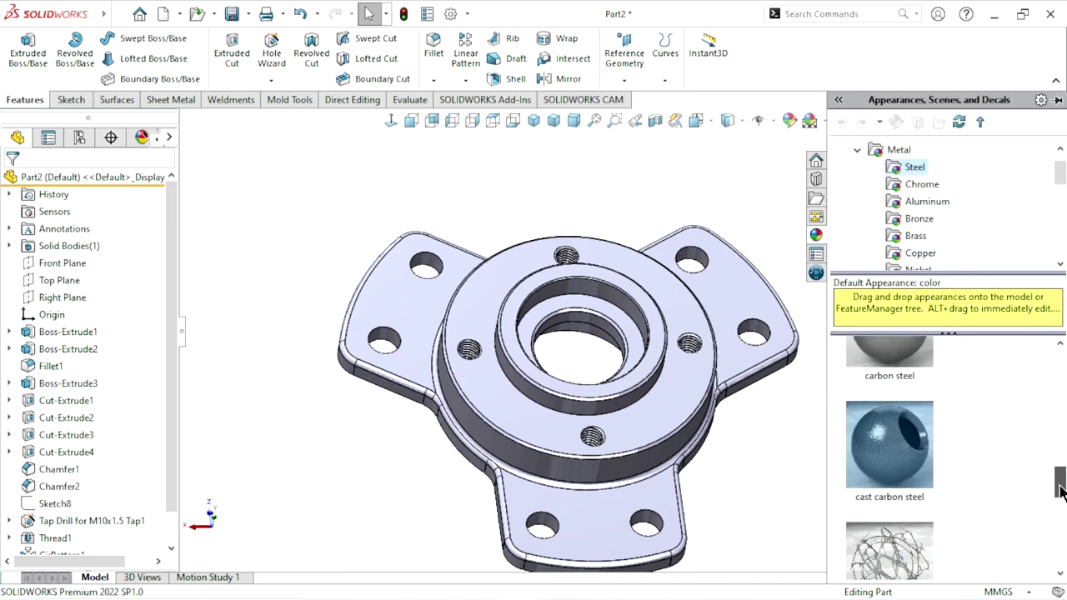
double_click(910, 450)
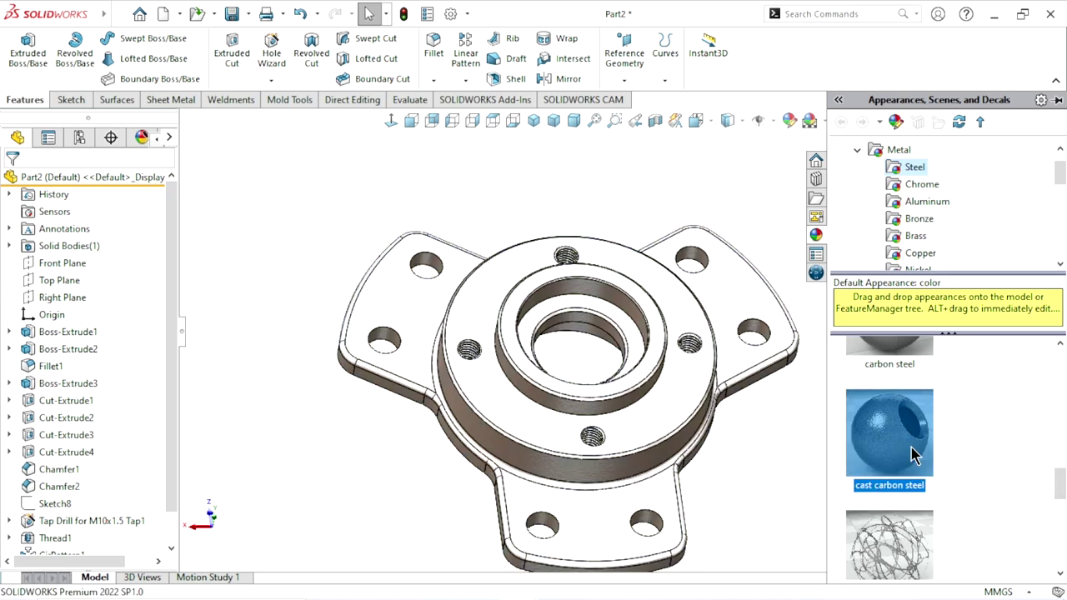
scroll(758, 500, "up", 2)
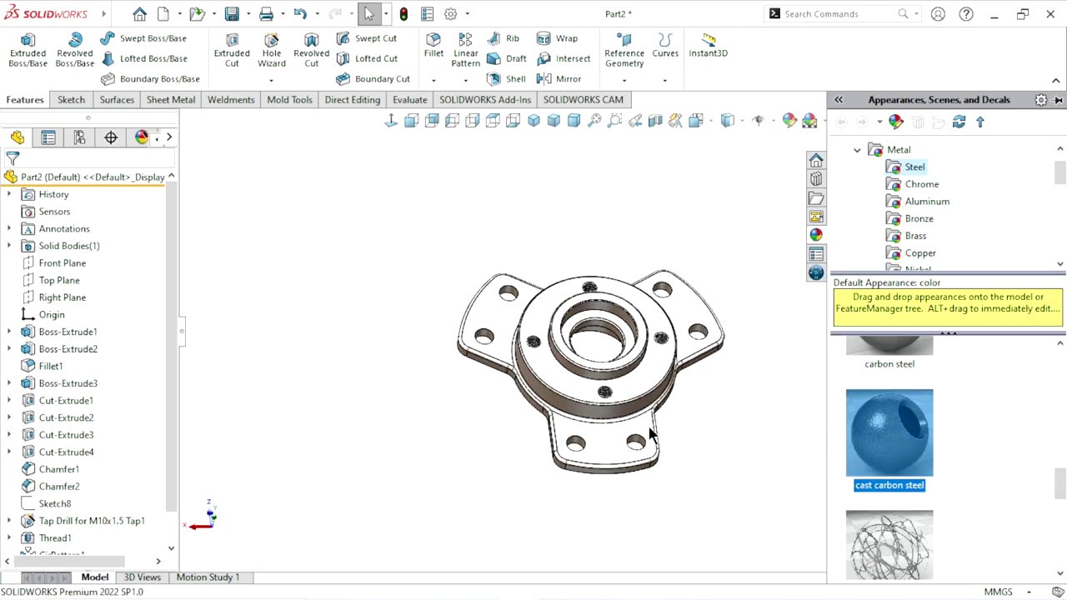
scroll(609, 362, "down", 5)
scroll(528, 436, "up", 3)
- Close the appearance library and select the top and lower-left tab hole faces plus the counterbore face
left_click(731, 435)
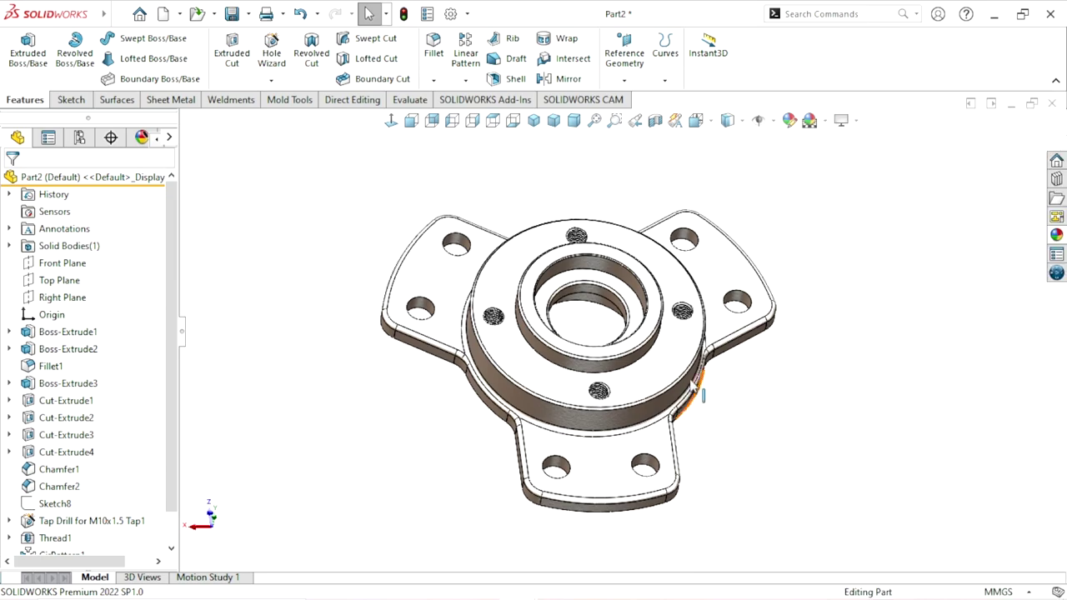
scroll(417, 275, "down", 2)
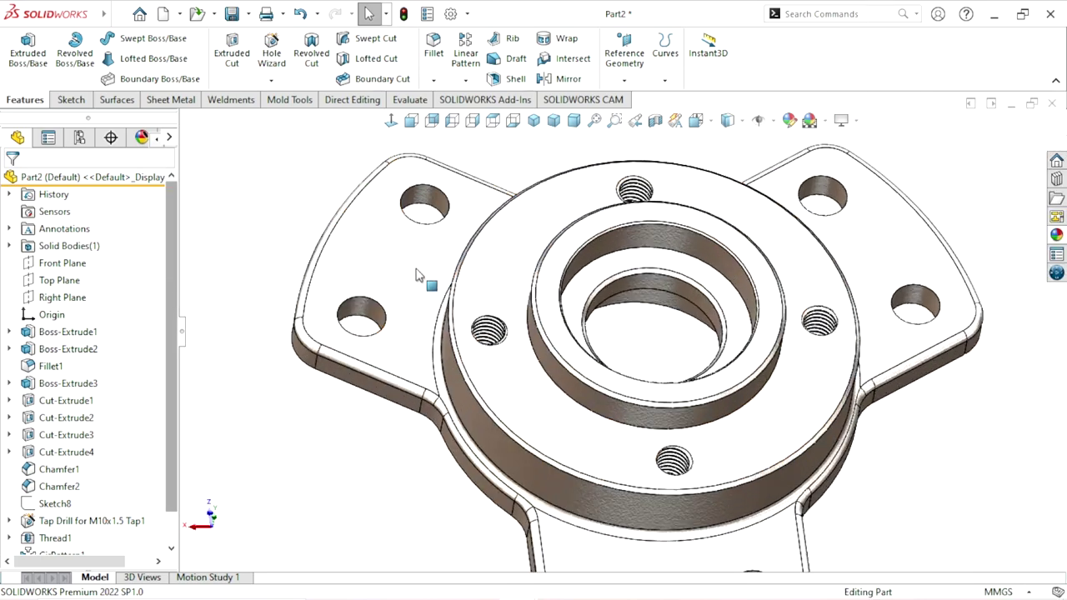
left_click(434, 208)
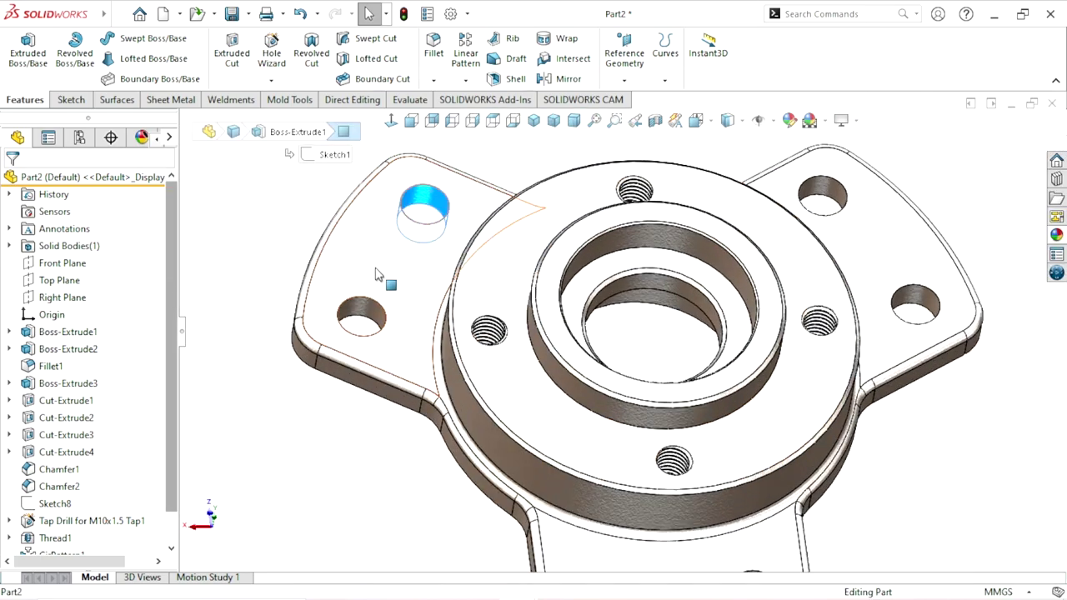
left_click(361, 317, "ctrl")
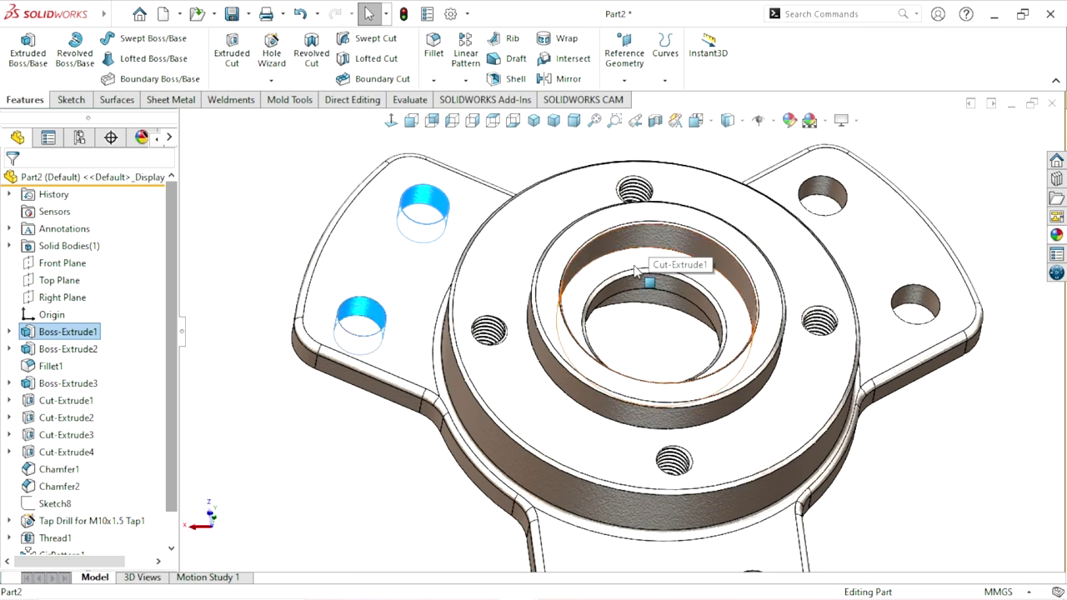
left_click(635, 269, "ctrl")
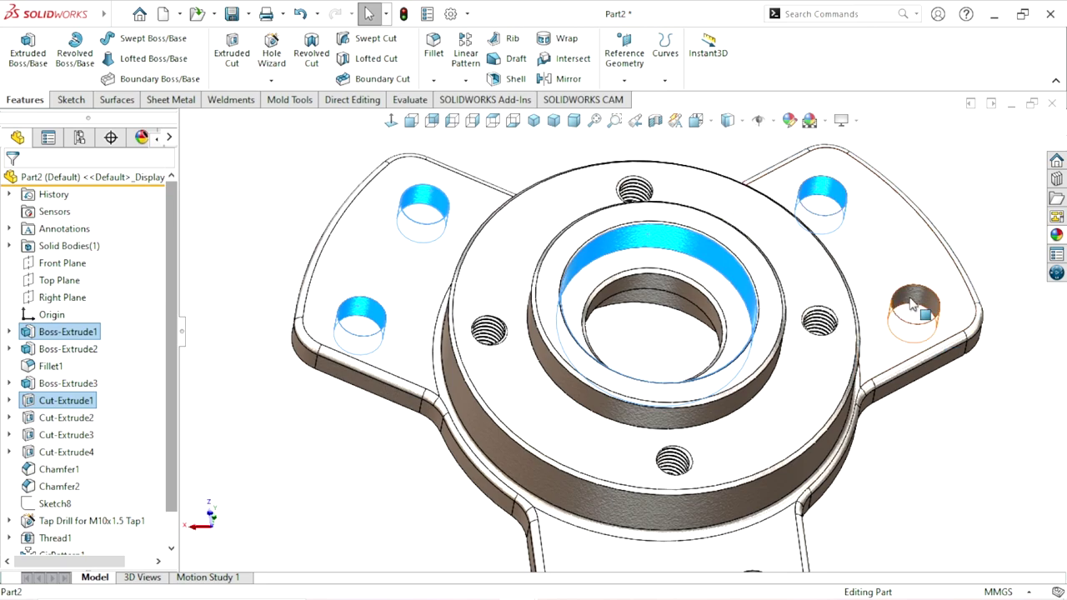
scroll(911, 305, "up", 5)
scroll(672, 448, "down", 5)
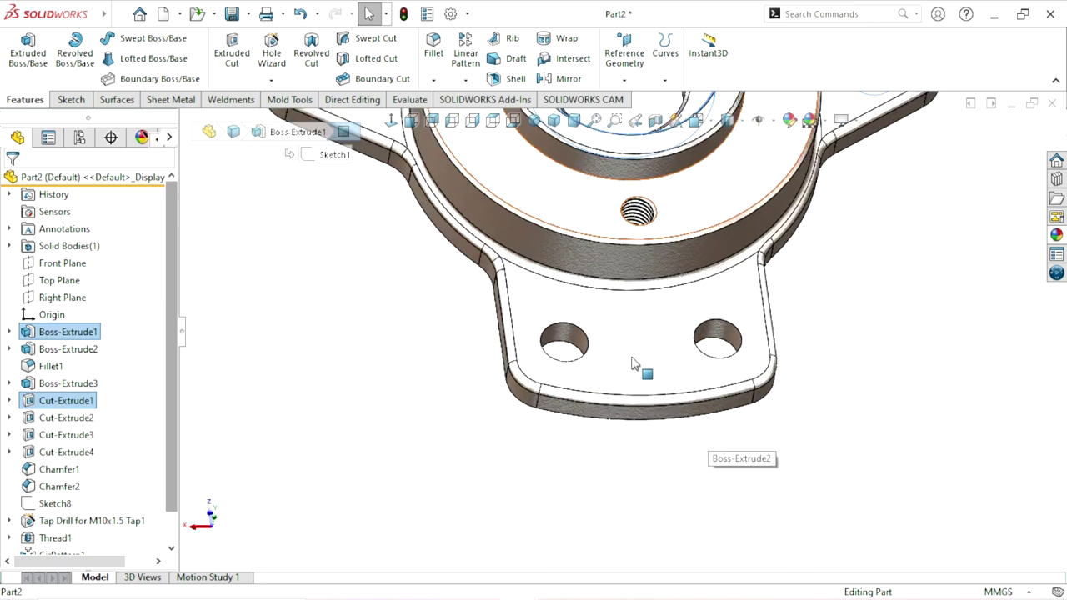
scroll(638, 370, "down", 4)
- Add the lower tab's right and left hole faces, the inner bore and the first chamfer face
left_click(879, 241, "ctrl")
left_click(405, 269, "ctrl")
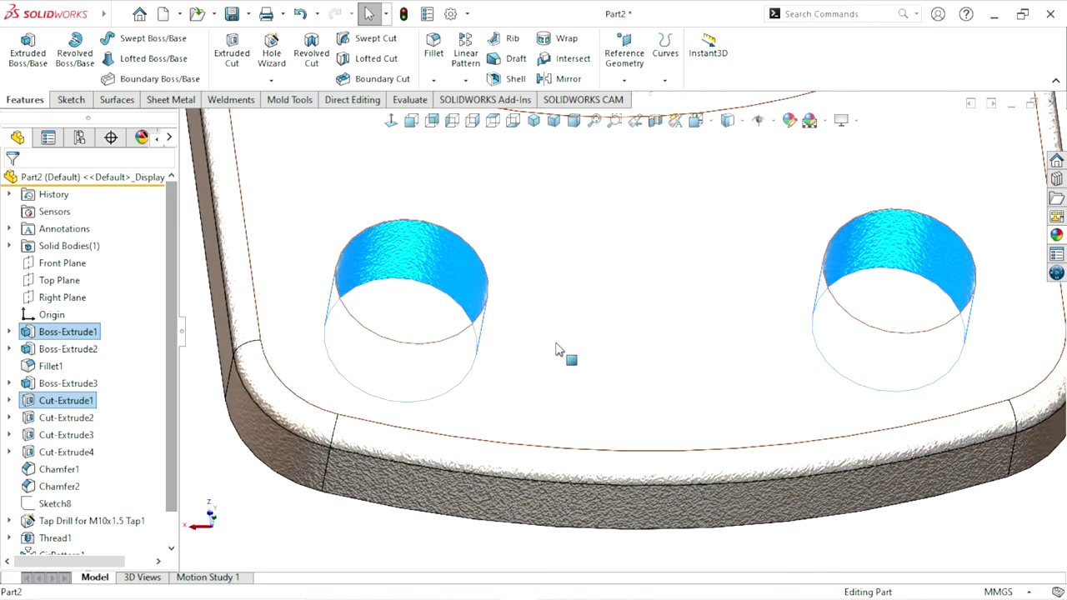
scroll(563, 343, "up", 5)
scroll(565, 340, "up", 4)
scroll(579, 267, "down", 4)
scroll(562, 265, "down", 2)
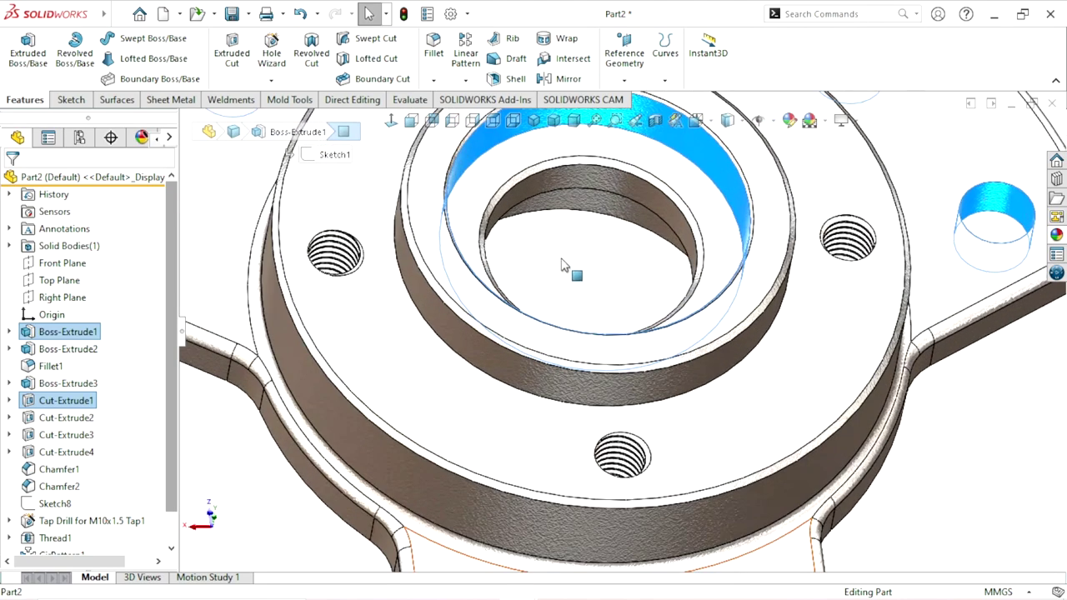
left_click(582, 173, "ctrl")
scroll(567, 163, "down", 2)
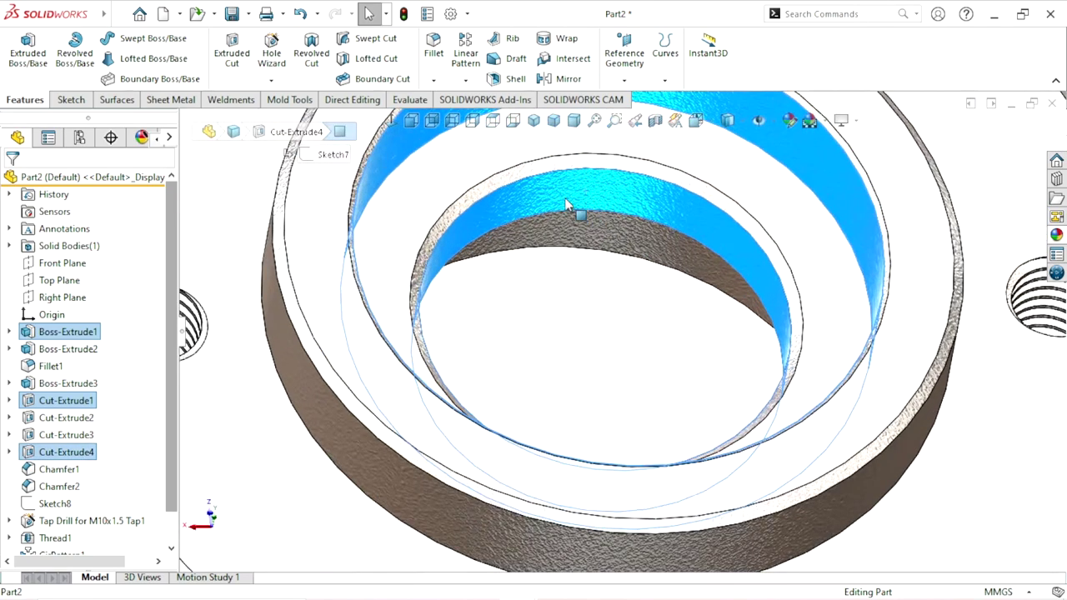
left_click(512, 180, "ctrl")
scroll(548, 281, "up", 3)
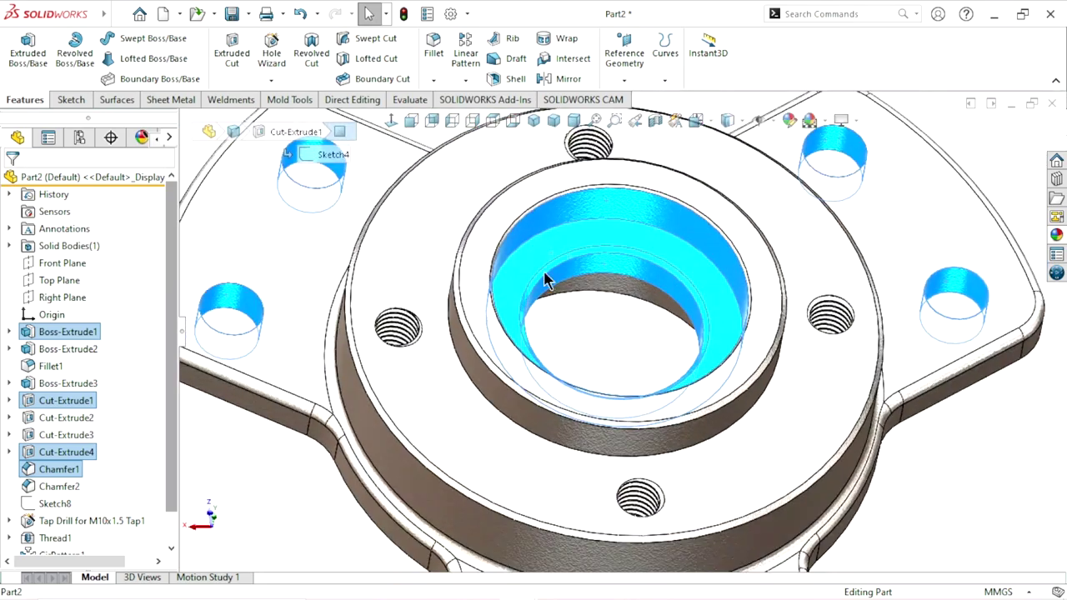
scroll(590, 225, "down", 3)
scroll(584, 227, "down", 3)
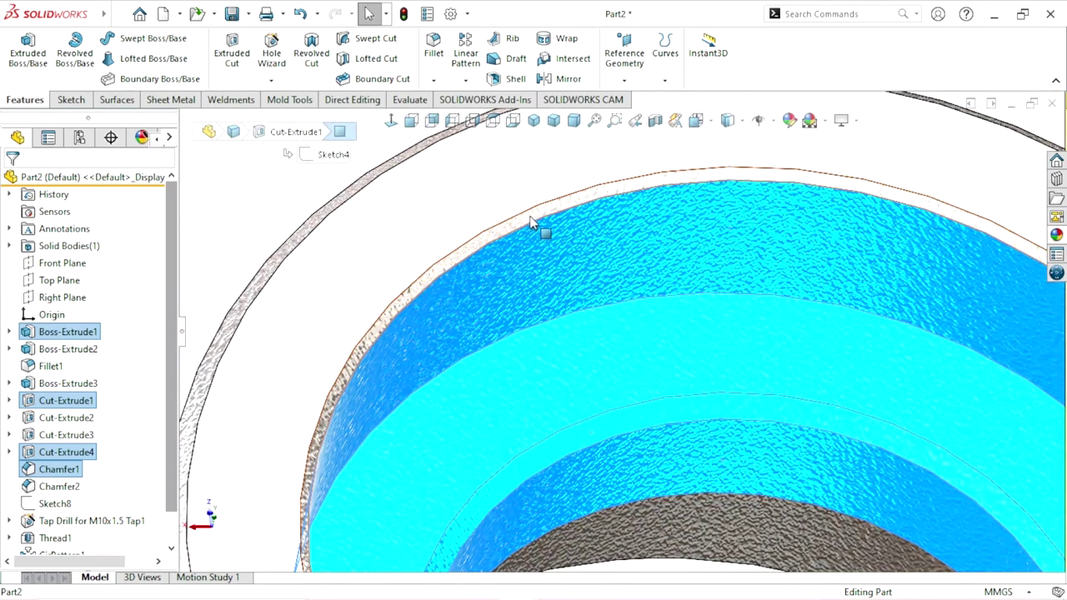
- Add the second chamfer and the Boss-Extrude3 and Boss-Extrude2 hub faces to the selection
left_click(532, 223, "ctrl")
scroll(583, 342, "up", 3)
scroll(579, 364, "down", 2)
scroll(542, 317, "down", 2)
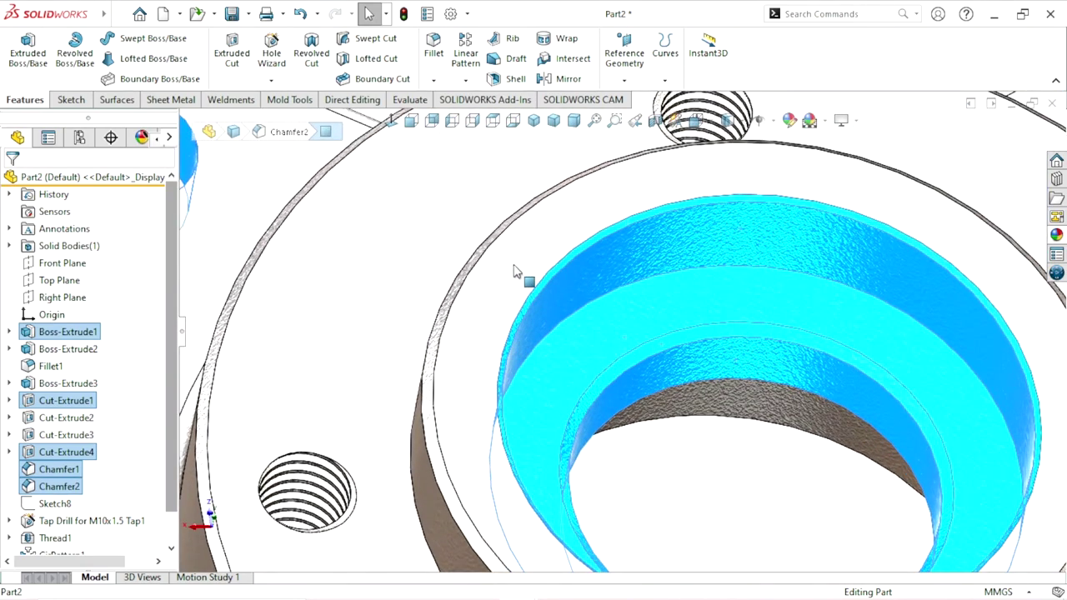
left_click(510, 364, "ctrl")
scroll(525, 375, "up", 3)
scroll(530, 382, "up", 2)
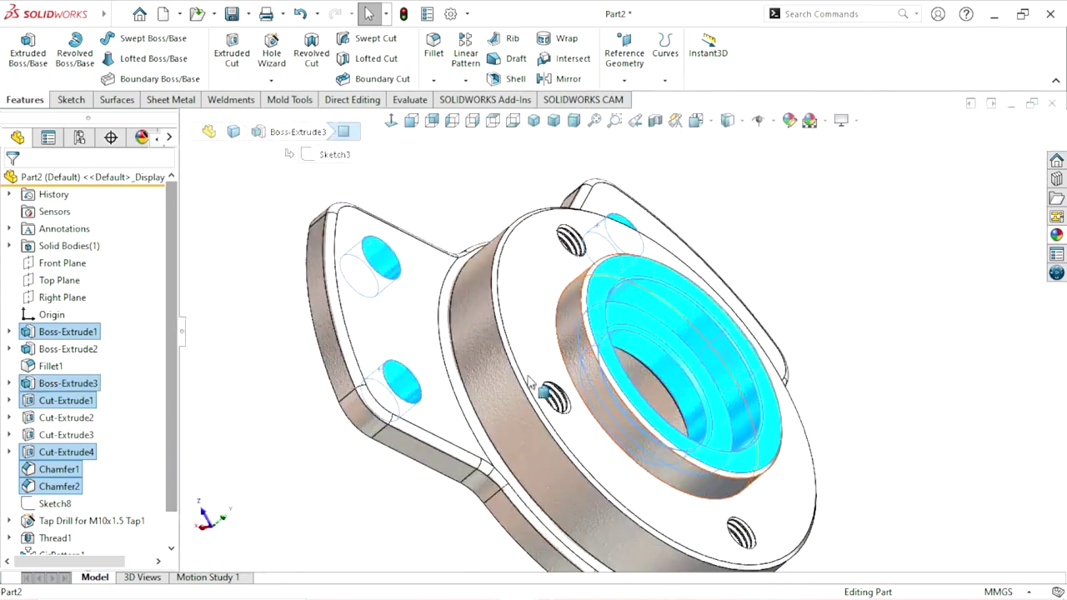
scroll(538, 383, "down", 3)
left_click(560, 341, "ctrl")
scroll(563, 334, "down", 2)
scroll(565, 275, "down", 2)
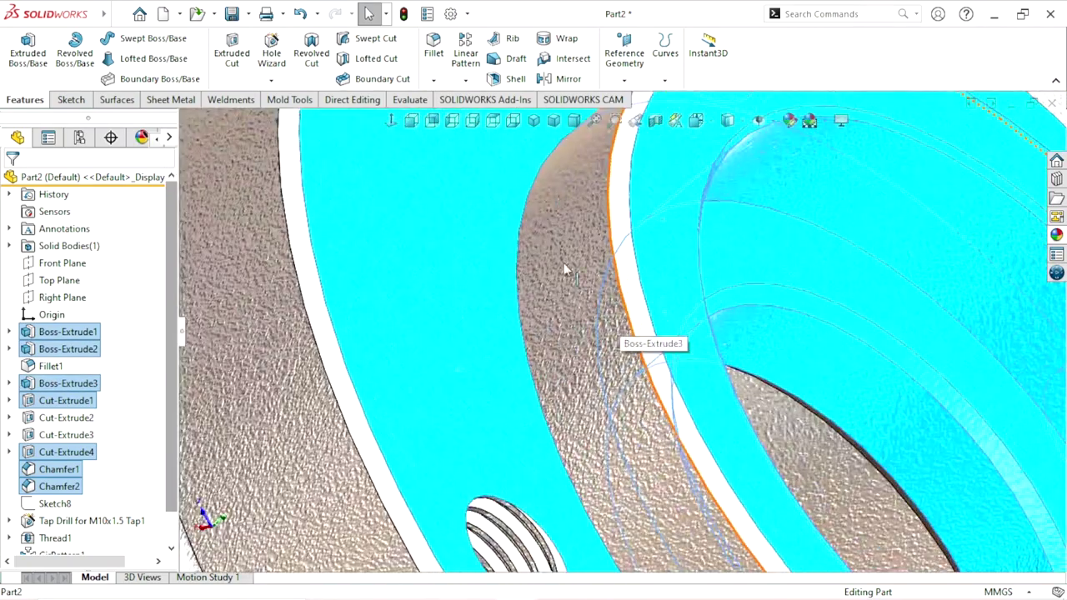
scroll(563, 350, "up", 5)
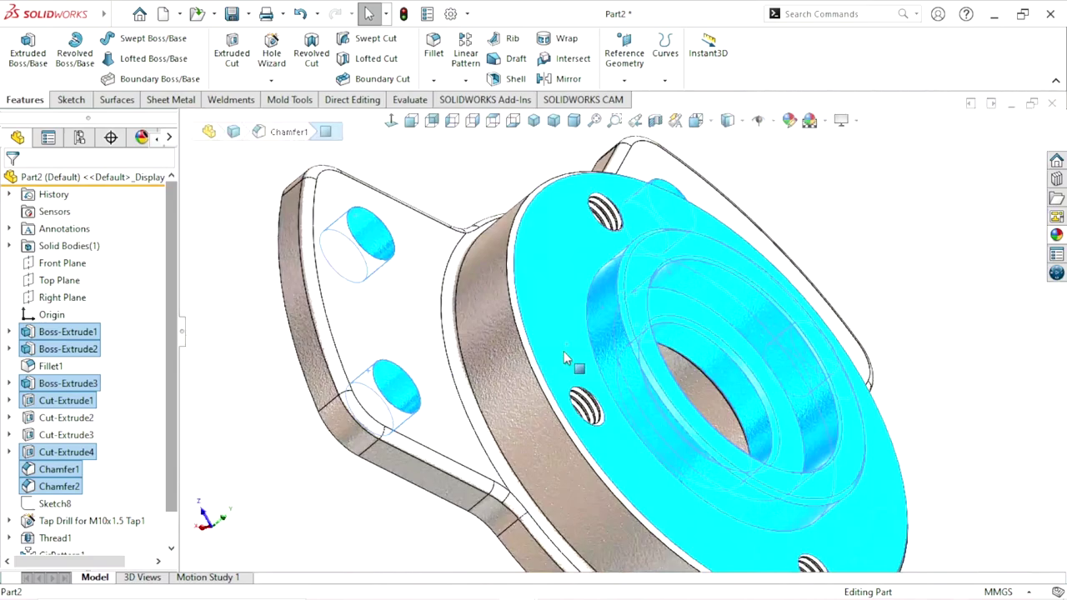
scroll(549, 316, "down", 4)
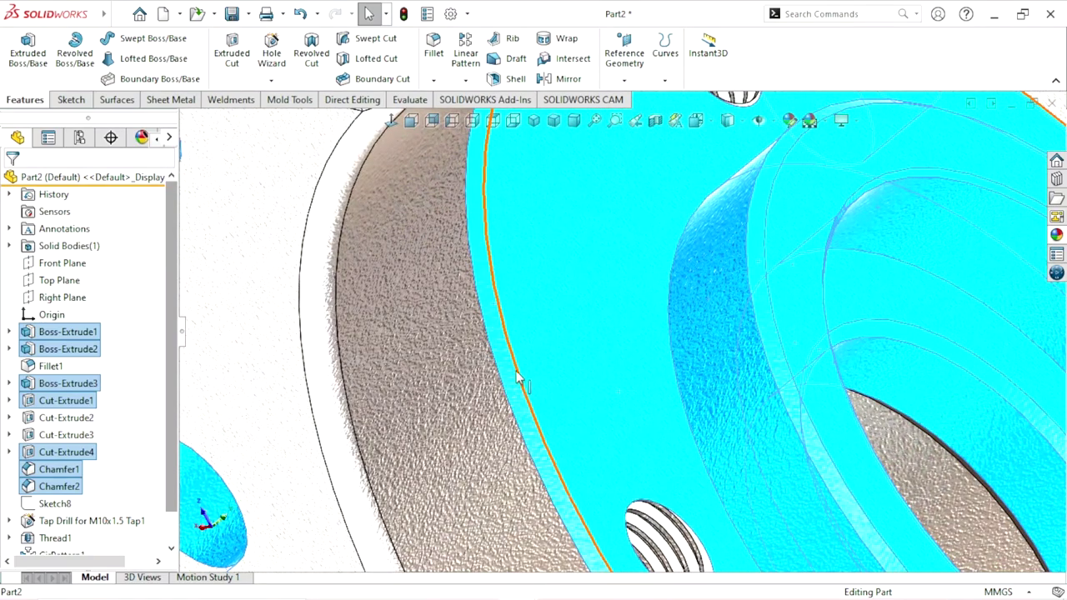
scroll(505, 325, "up", 5)
mouse_move(505, 325)
middle_mouse_down()
mouse_move(594, 342)
mouse_move(692, 438)
middle_mouse_up()
scroll(692, 438, "up", 3)
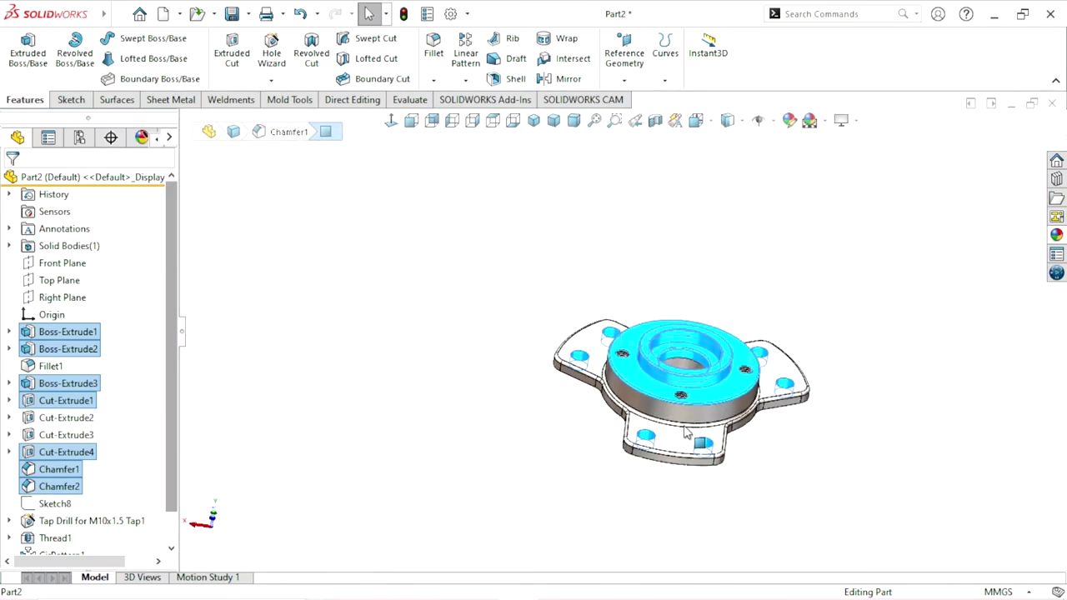
scroll(718, 392, "down", 4)
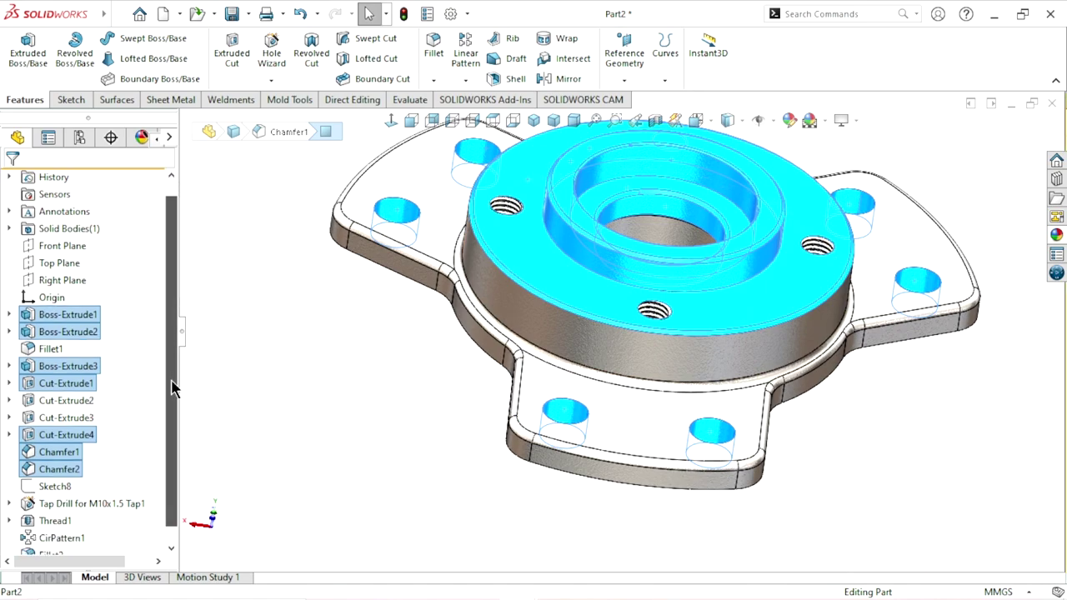
- Add the M10 Tap Drill, Thread1 and CirPattern1 features and the base body to the selection
scroll(147, 459, "down", 2)
left_click(95, 486, "ctrl")
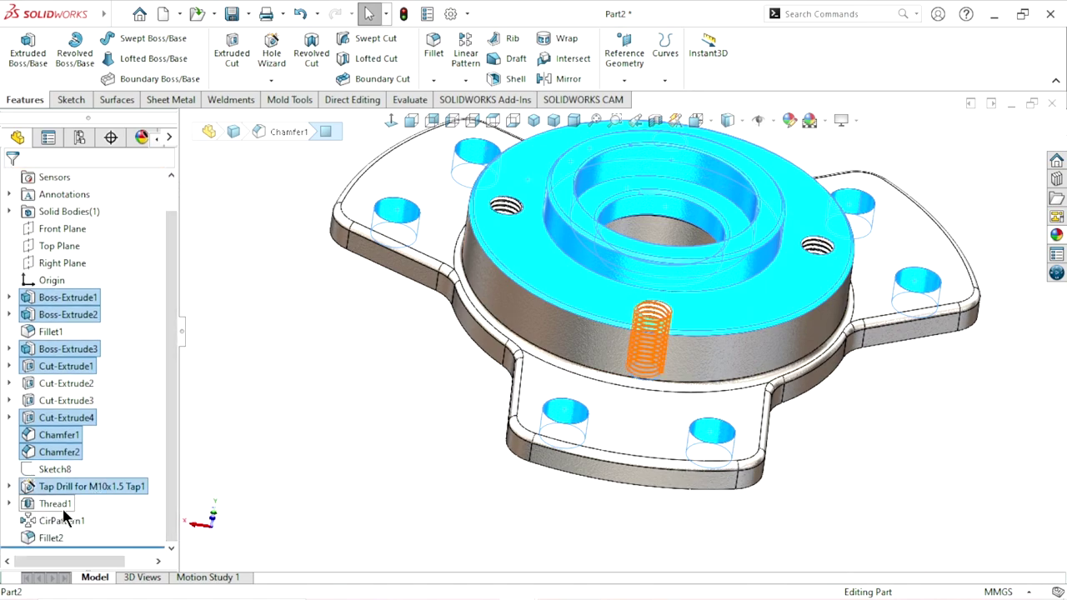
left_click(63, 505, "ctrl")
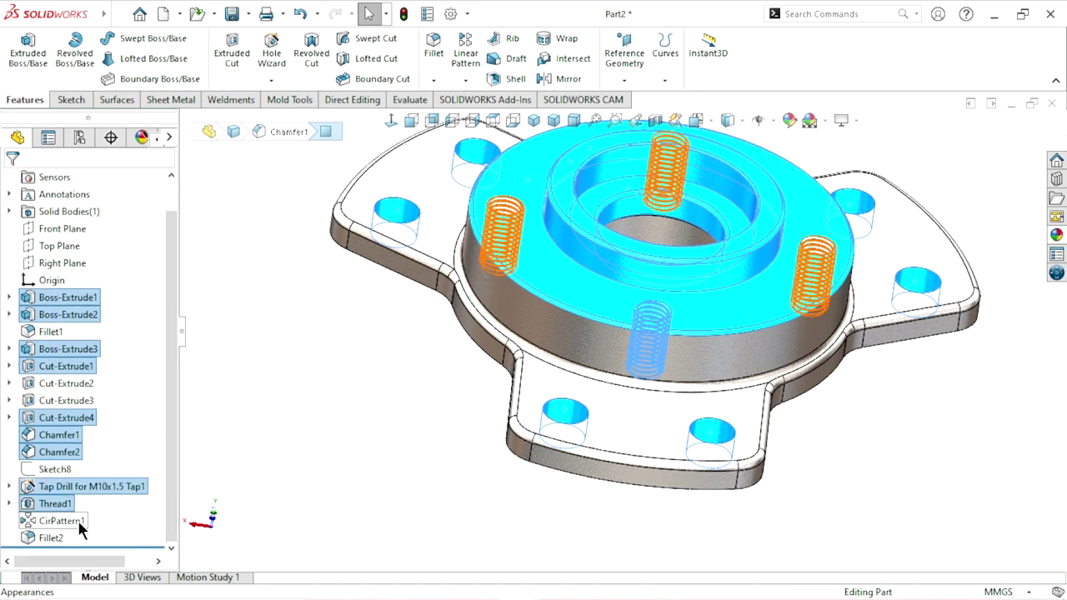
left_click(77, 520, "ctrl")
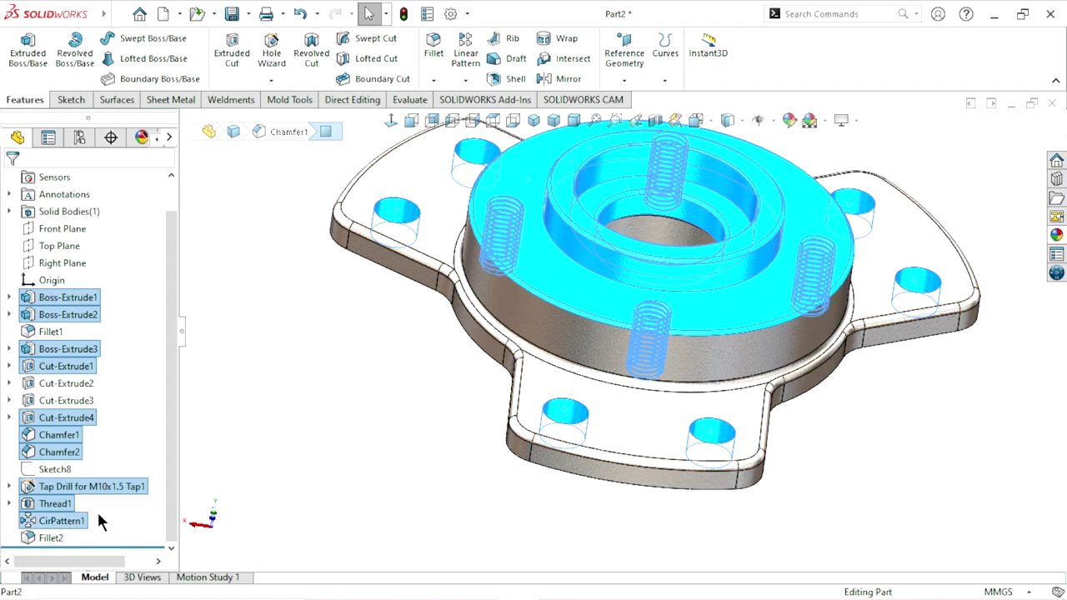
scroll(407, 412, "up", 1)
scroll(540, 344, "up", 1)
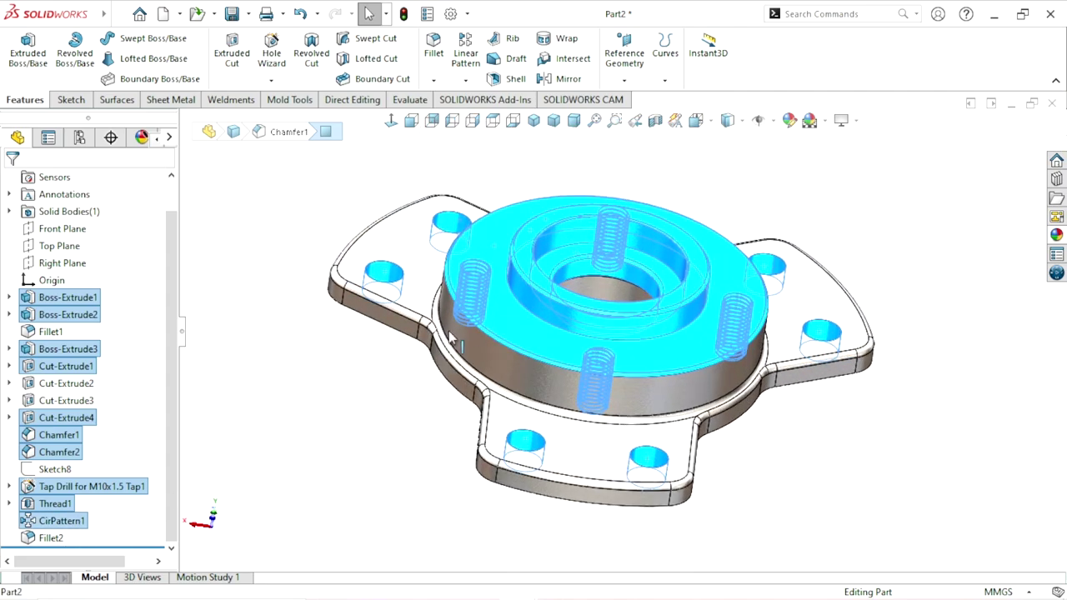
mouse_move(451, 337)
middle_mouse_down()
mouse_move(375, 362)
mouse_move(419, 281)
mouse_move(487, 323)
middle_mouse_up()
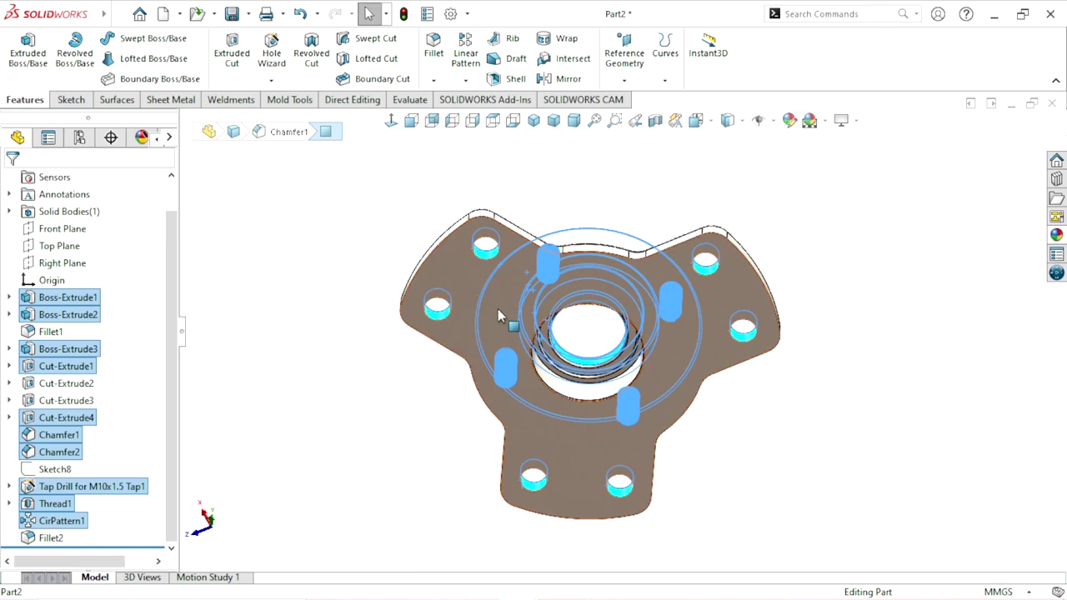
left_click(498, 310, "ctrl")
scroll(530, 399, "up", 3)
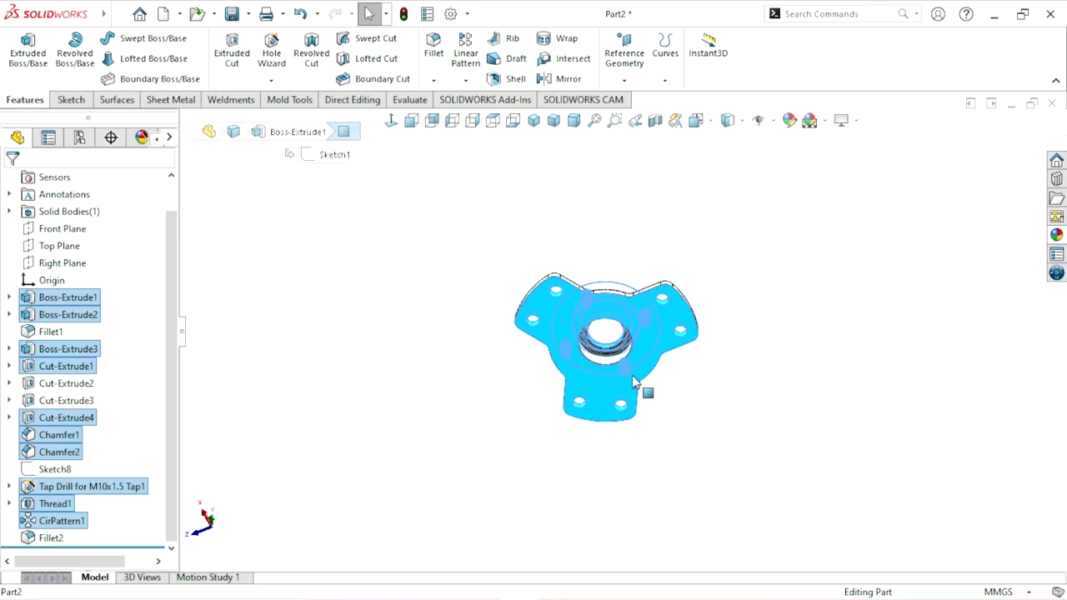
scroll(625, 366, "down", 2)
scroll(619, 356, "down", 5)
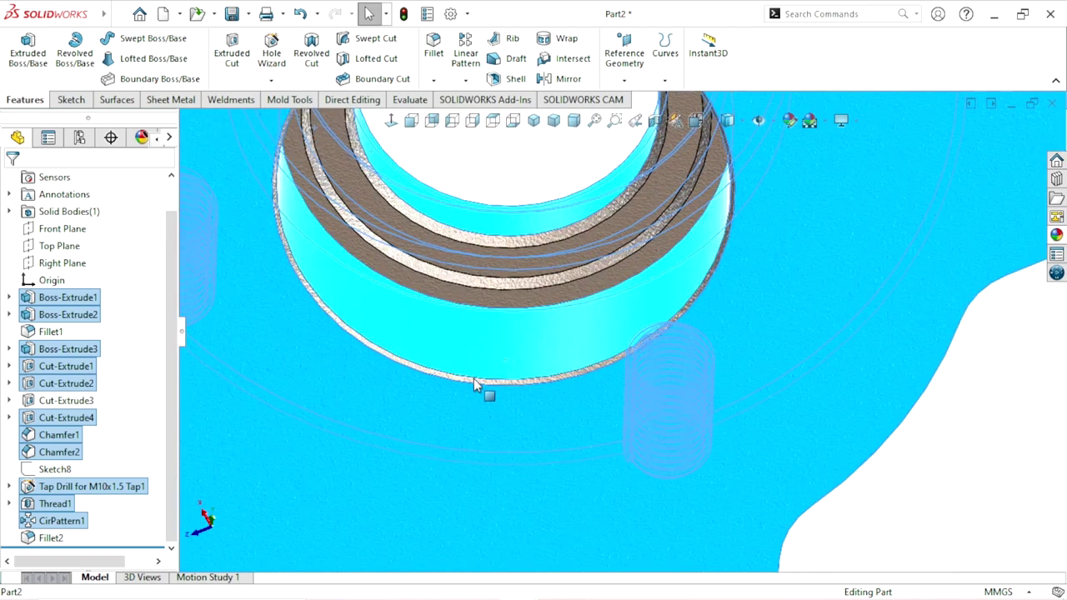
- Add Cut-Extrude2 and Cut-Extrude3 to the selection and orbit to check it
left_click(66, 382, "ctrl")
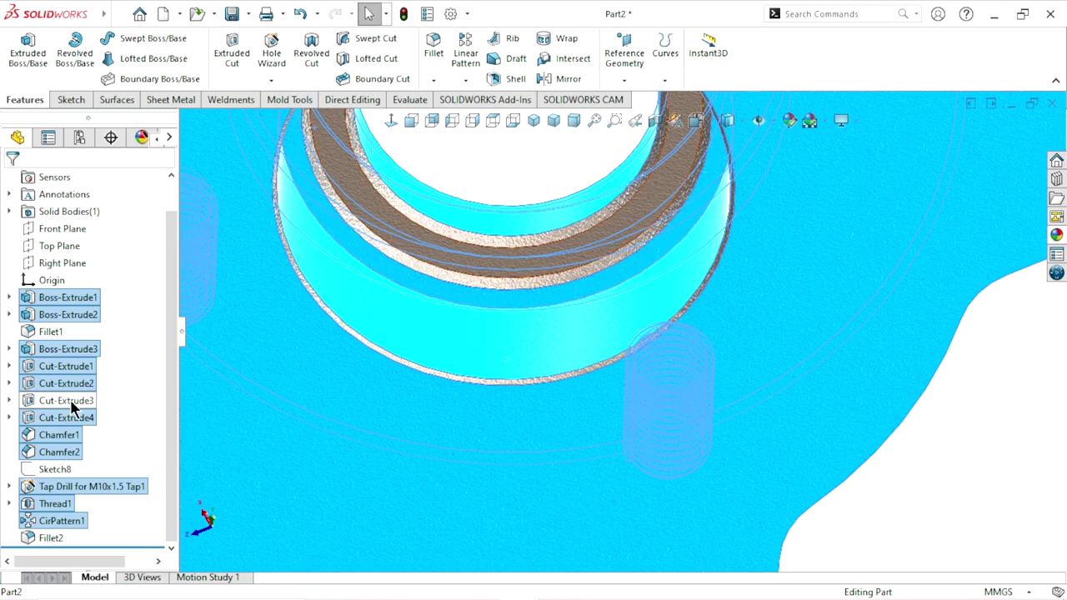
left_click(70, 400, "ctrl")
scroll(275, 416, "up", 3)
scroll(560, 275, "down", 3)
scroll(487, 358, "down", 3)
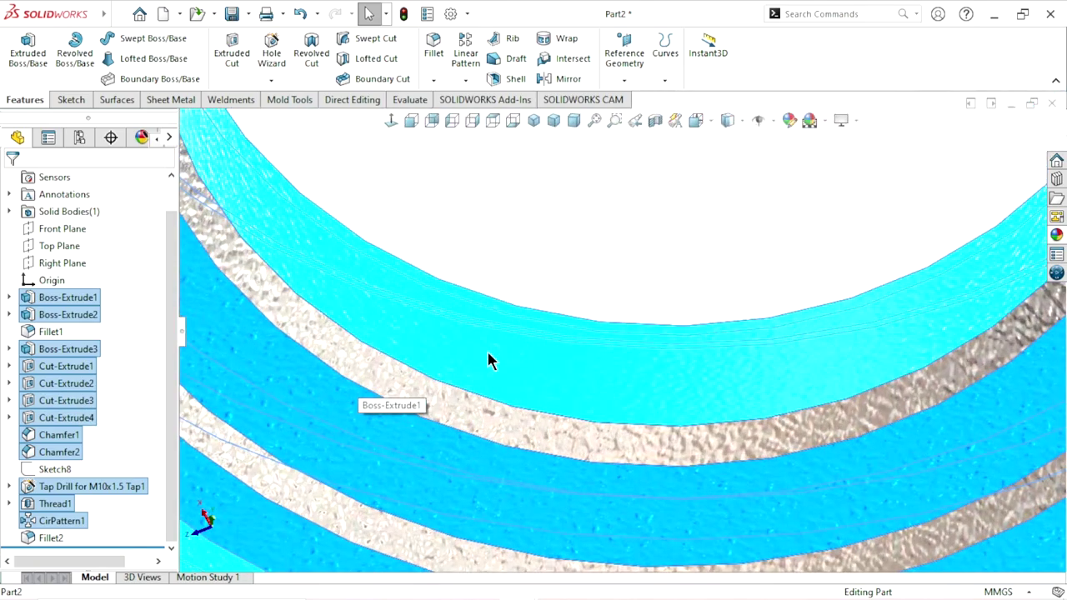
scroll(465, 417, "down", 2)
scroll(493, 455, "up", 3)
scroll(519, 448, "down", 1)
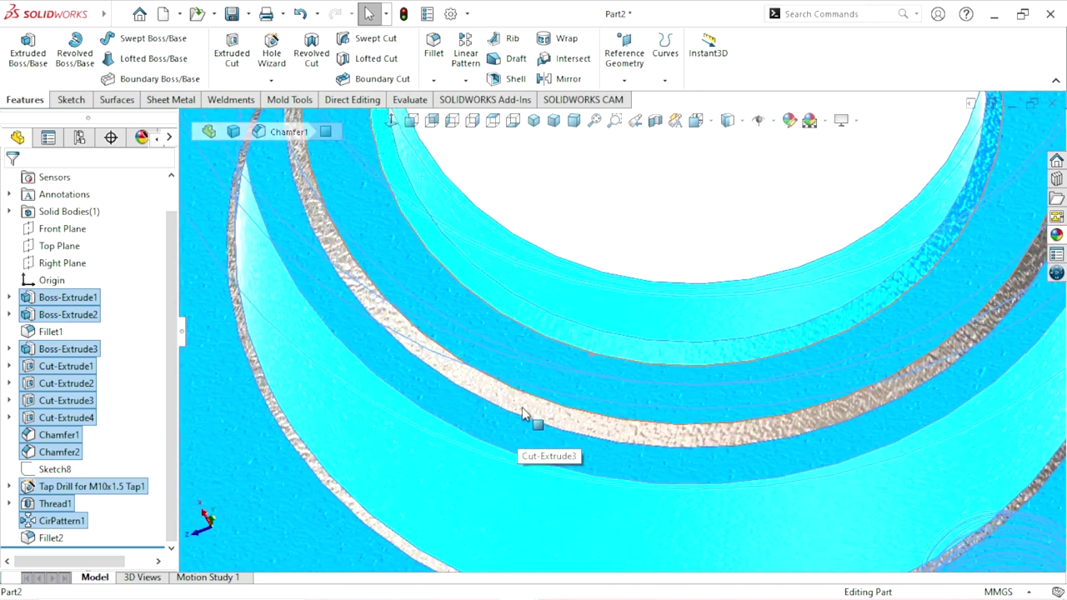
scroll(519, 427, "up", 3)
scroll(511, 400, "up", 1)
scroll(595, 398, "down", 3)
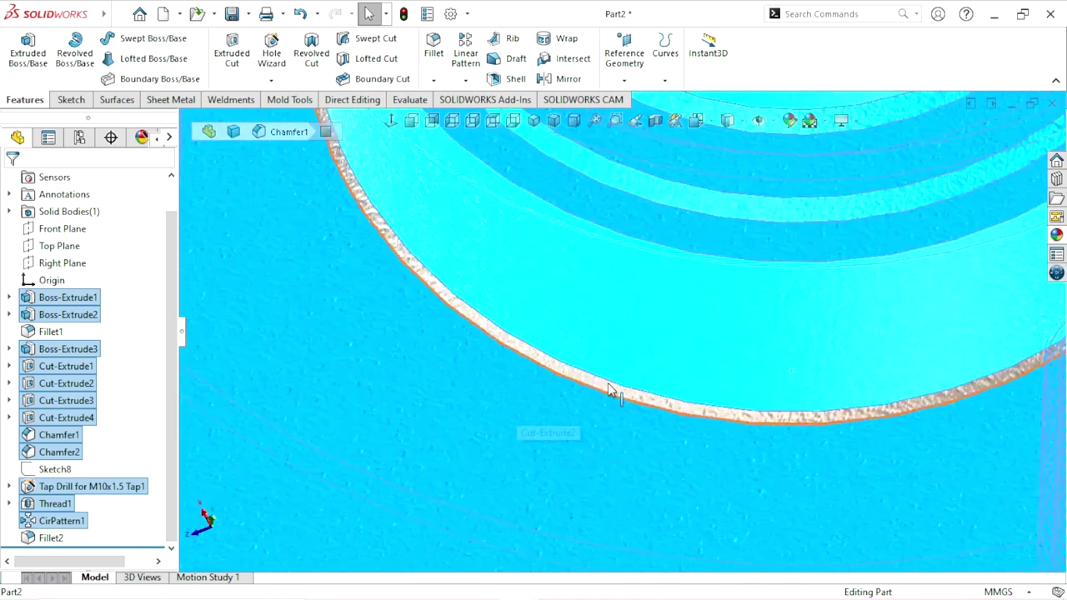
scroll(585, 383, "down", 1)
scroll(585, 379, "up", 1)
scroll(575, 379, "up", 3)
scroll(557, 381, "up", 3)
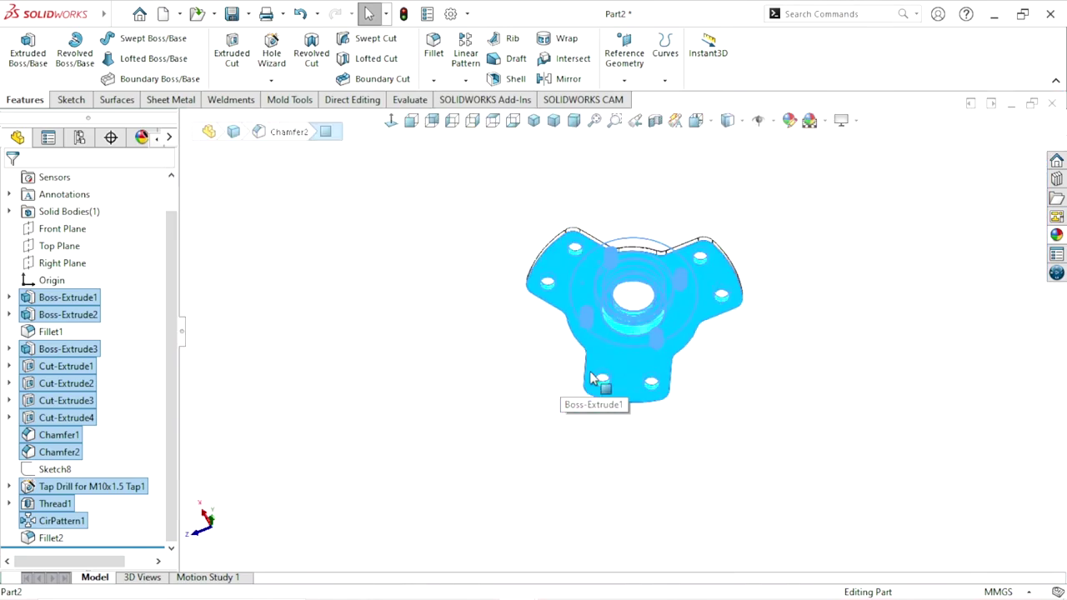
mouse_move(672, 350)
middle_mouse_down()
mouse_move(538, 431)
mouse_move(698, 341)
mouse_move(604, 413)
mouse_move(657, 364)
mouse_move(639, 362)
middle_mouse_up()
scroll(582, 373, "down", 2)
scroll(582, 373, "down", 2)
scroll(582, 372, "up", 2)
scroll(648, 374, "down", 2)
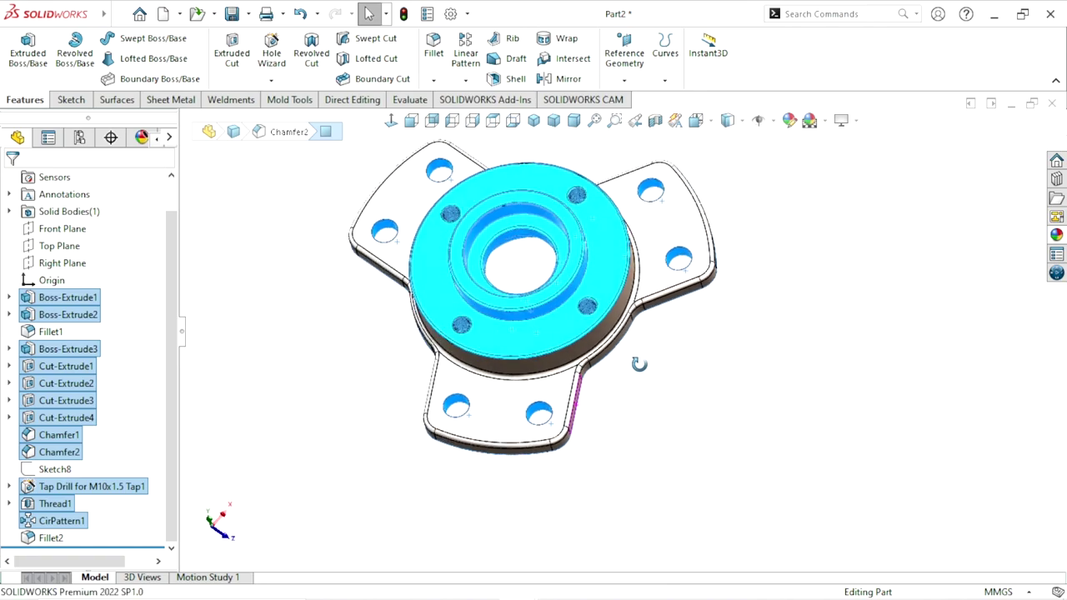
scroll(597, 337, "up", 2)
scroll(620, 315, "down", 2)
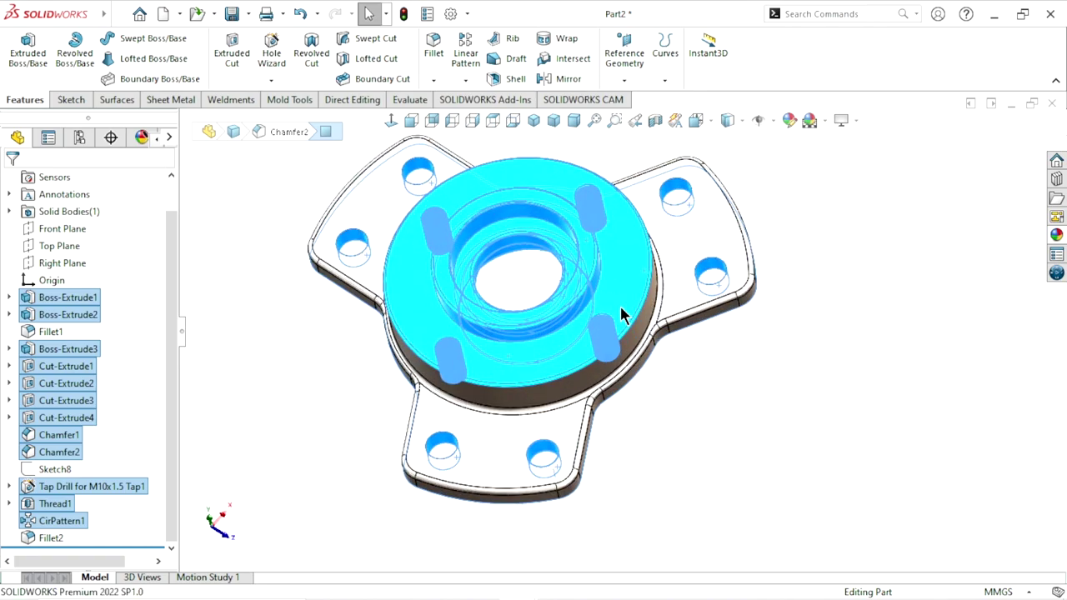
- Apply the carbon steel thumbnail from Metal > Steel to the flange hub
left_click(1056, 234)
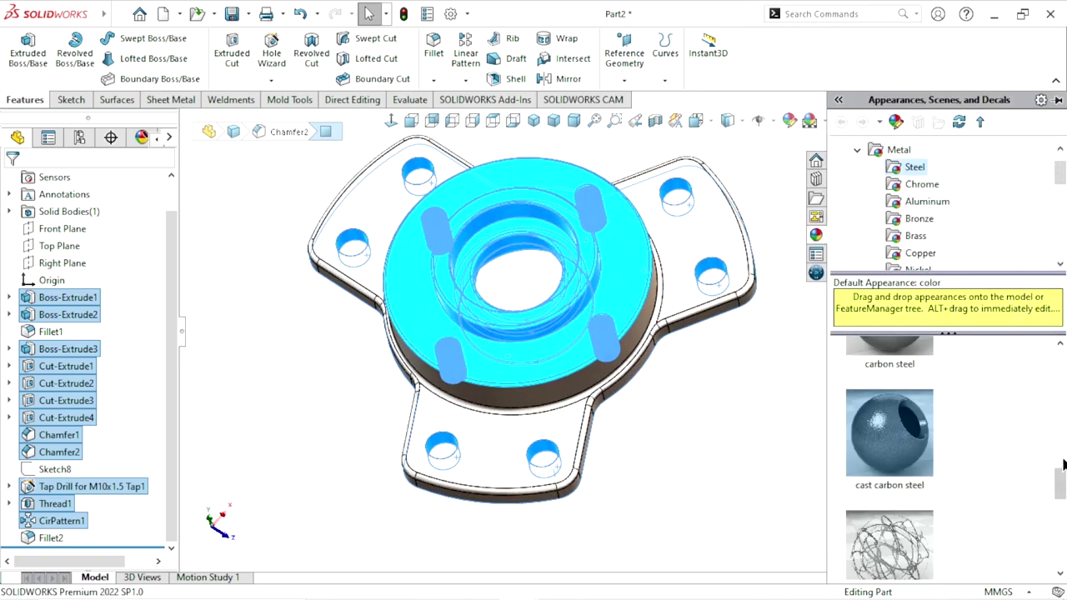
left_click_drag(1063, 478, 1062, 461)
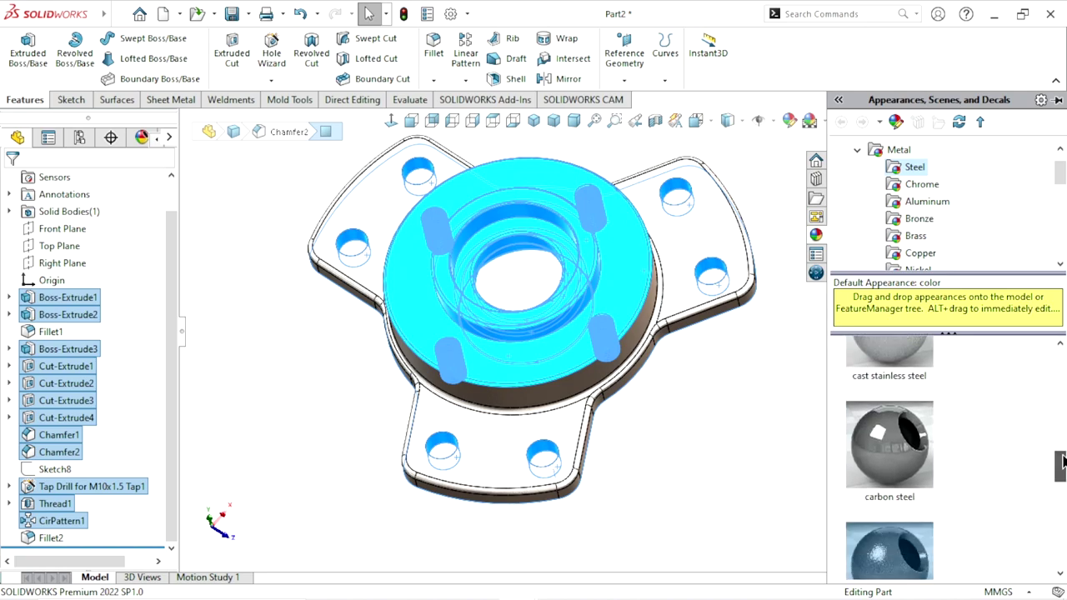
left_click(903, 467)
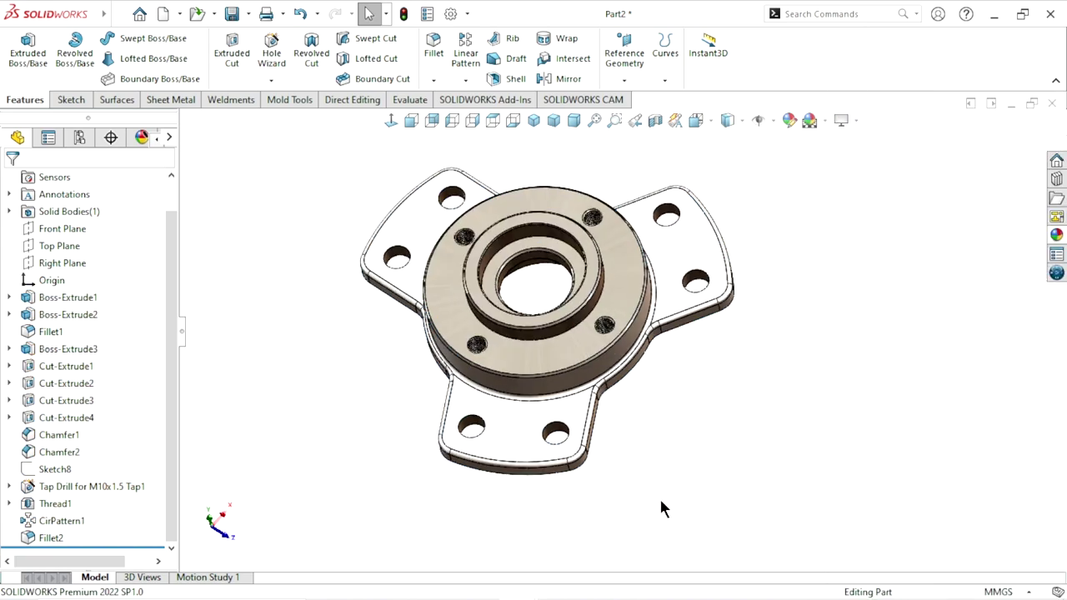
scroll(558, 346, "down", 5)
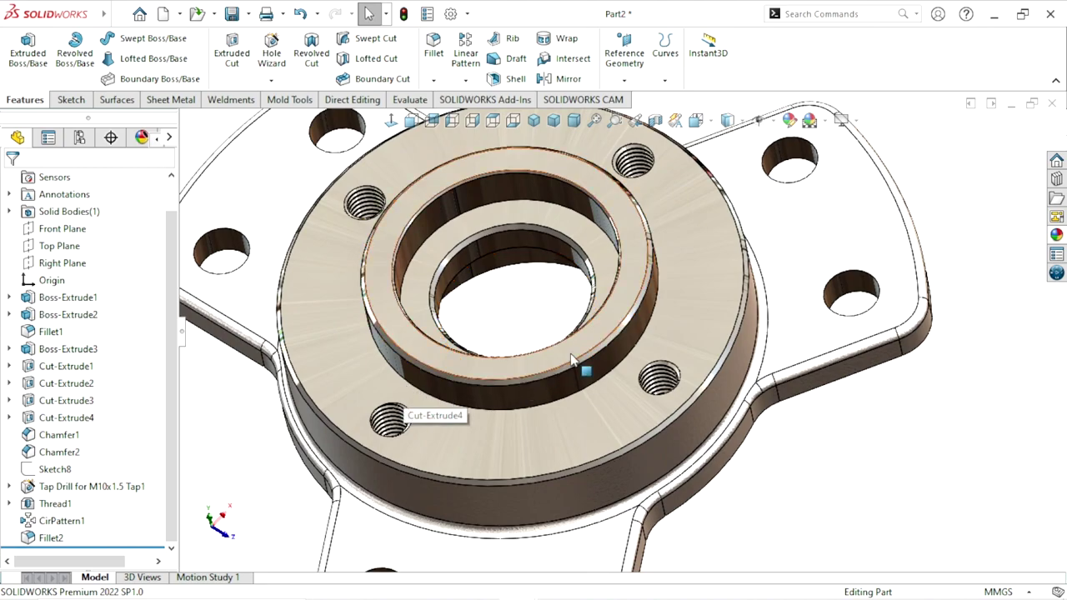
scroll(575, 375, "up", 3)
scroll(575, 378, "up", 2)
scroll(605, 400, "down", 4)
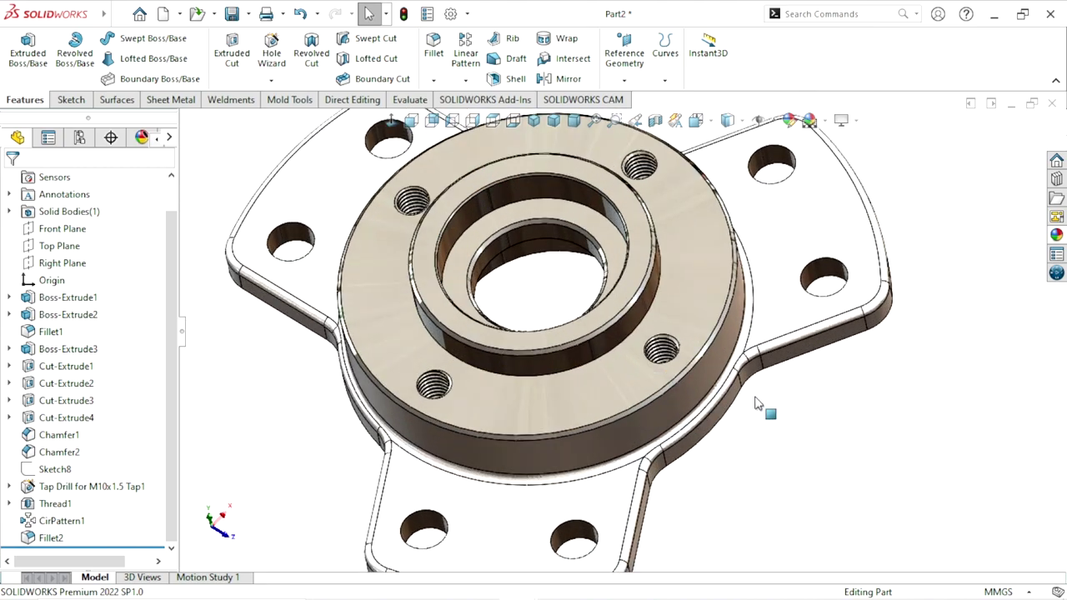
- Rotate the view to inspect the whole steel-finished flange from several angles
right_click(858, 454)
left_click(896, 428)
mouse_move(801, 452)
left_mouse_down()
mouse_move(753, 429)
mouse_move(700, 345)
mouse_move(793, 267)
mouse_move(779, 317)
mouse_move(611, 280)
mouse_move(584, 317)
mouse_move(600, 336)
left_mouse_up()
scroll(584, 317, "down", 5)
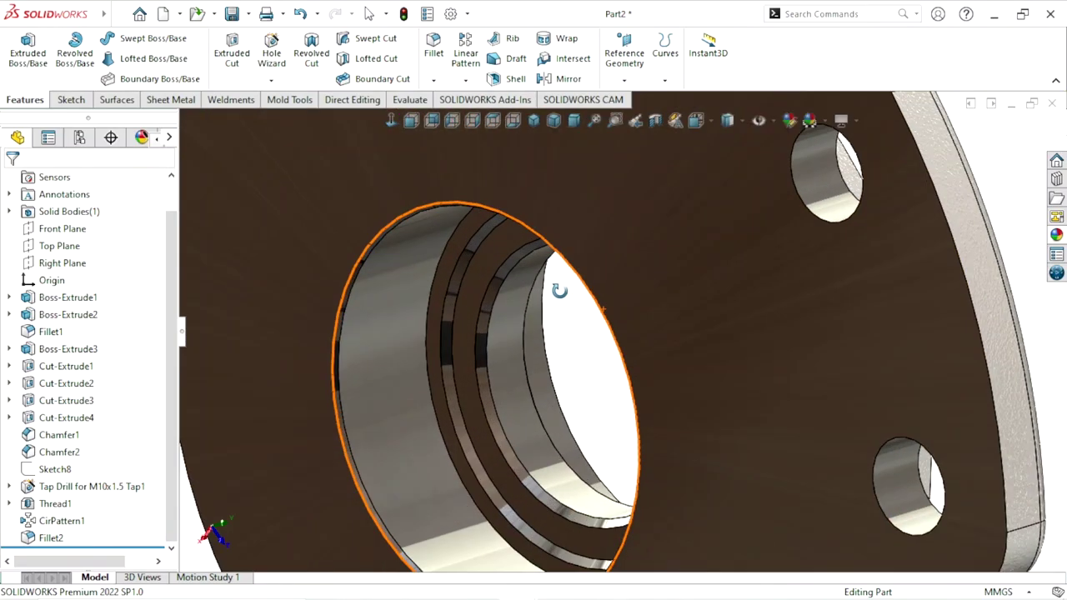
scroll(742, 385, "up", 3)
left_click_drag(761, 373, 693, 376)
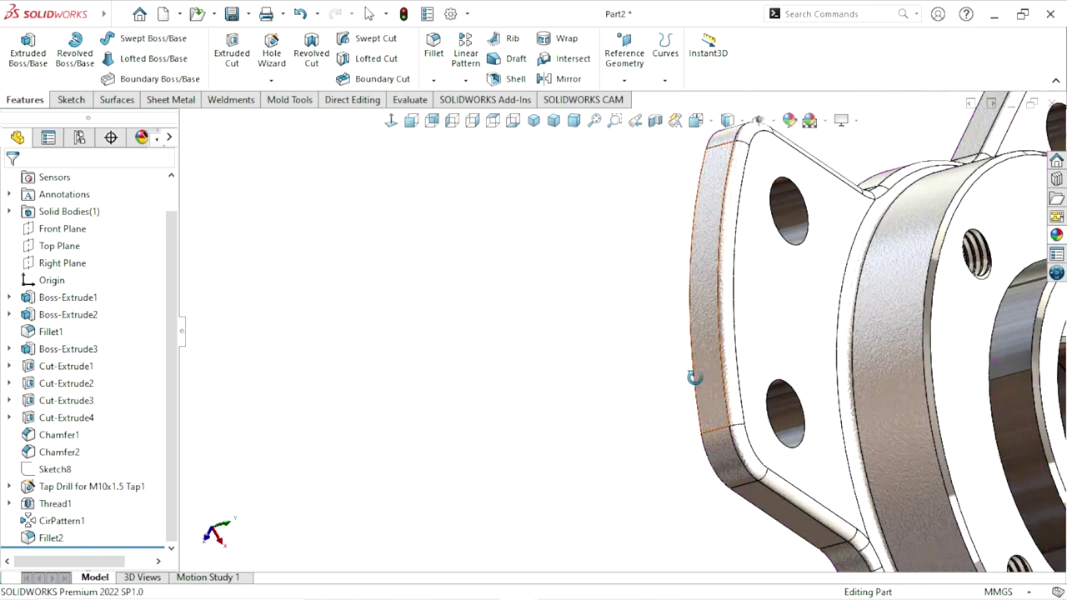
scroll(887, 339, "up", 3)
left_click_drag(887, 339, 823, 393)
scroll(694, 358, "up", 2)
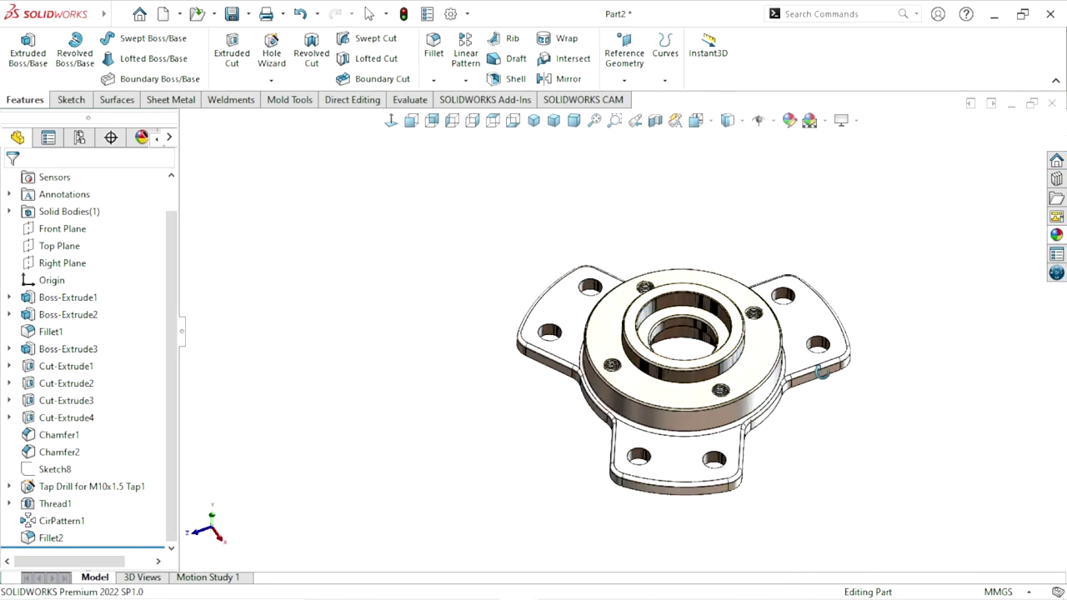
scroll(691, 362, "down", 2)
scroll(691, 361, "up", 2)
scroll(697, 363, "up", 1)
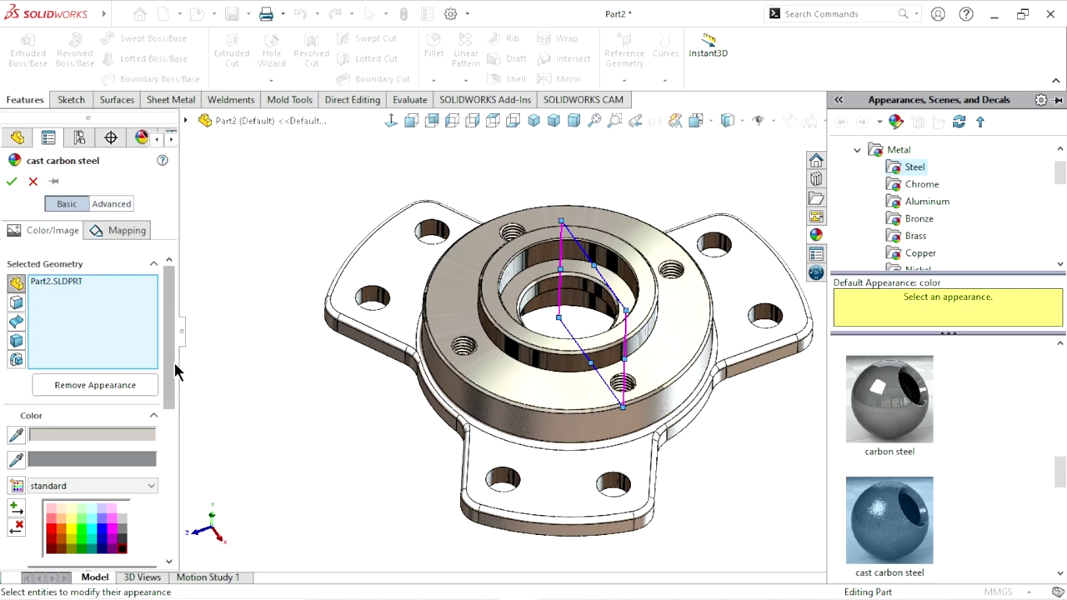
- Darken the cast carbon steel colour to RGB 64, 64, 64 and reposition its texture mapping
left_click_drag(174, 362, 169, 443)
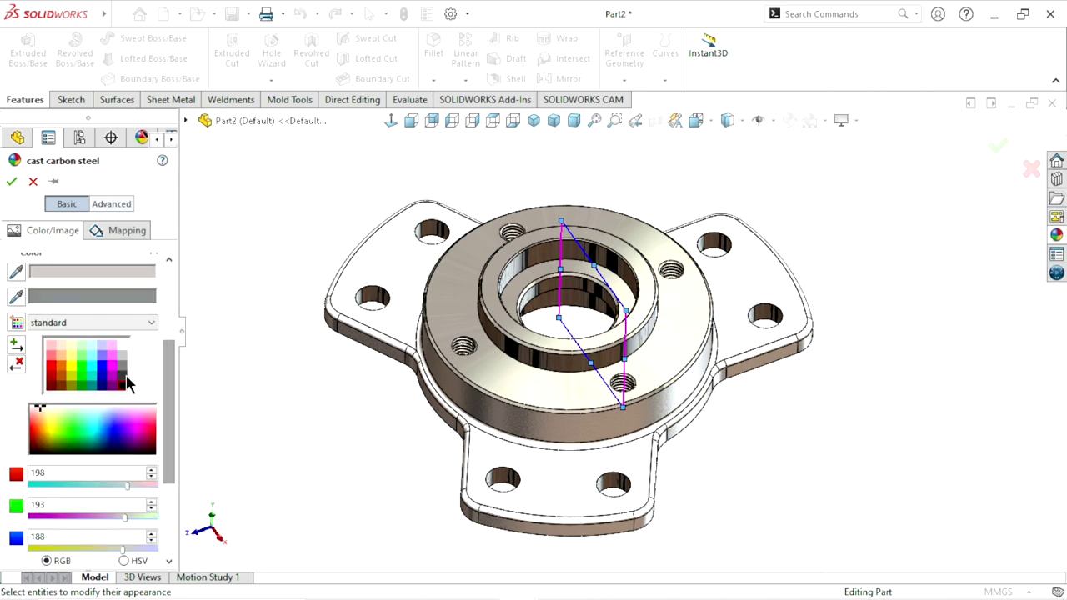
left_click(125, 383)
scroll(429, 383, "down", 2)
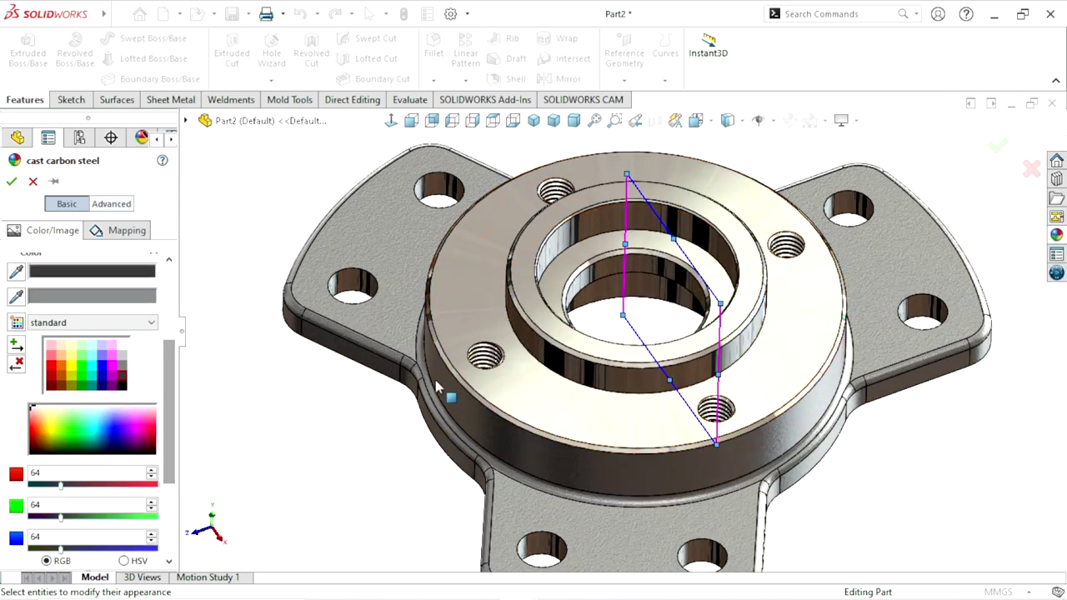
scroll(593, 376, "up", 2)
scroll(648, 357, "down", 3)
scroll(760, 334, "down", 2)
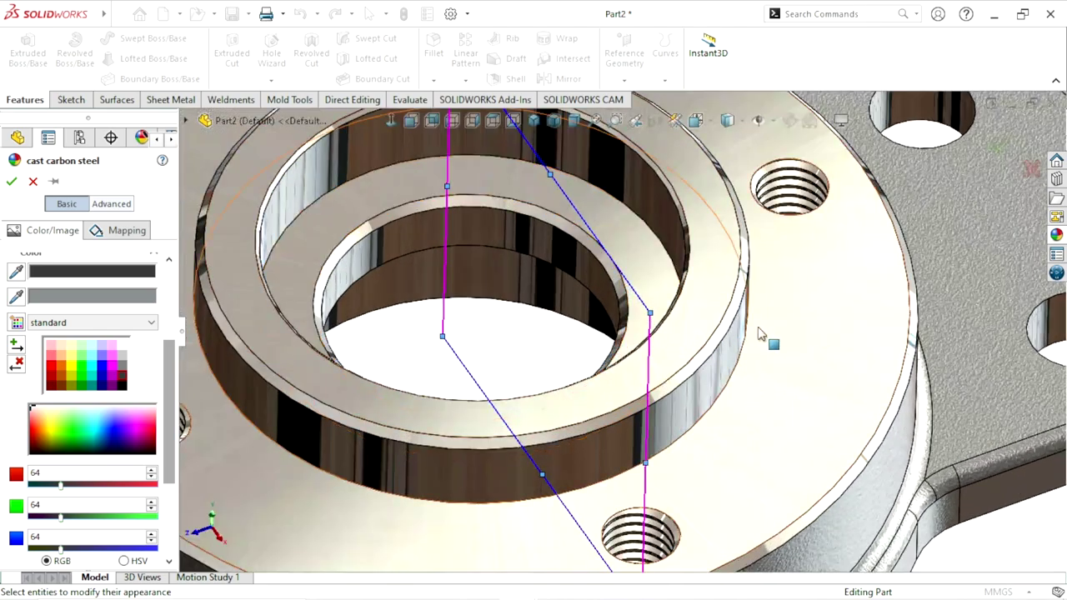
scroll(834, 300, "up", 3)
scroll(833, 317, "down", 3)
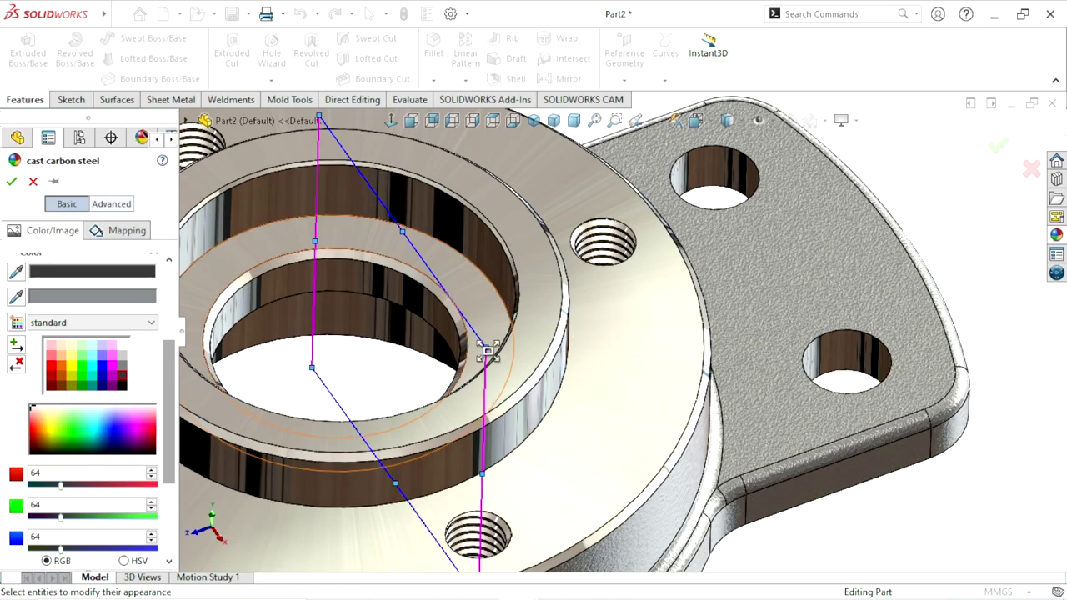
mouse_move(487, 350)
left_mouse_down()
mouse_move(565, 334)
mouse_move(489, 358)
left_mouse_up()
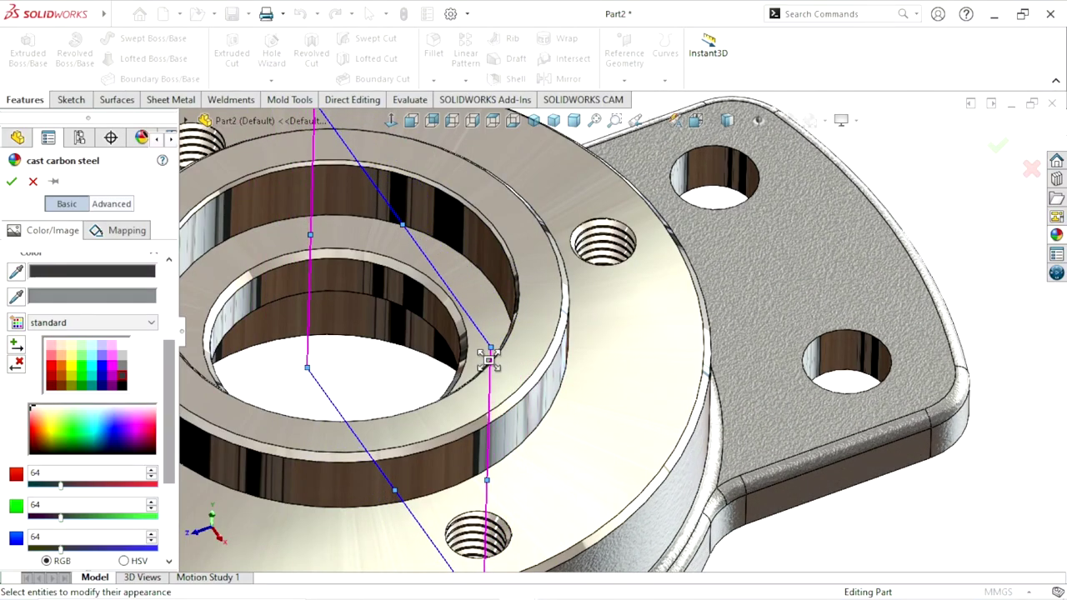
scroll(490, 359, "up", 5)
scroll(694, 308, "down", 3)
scroll(670, 323, "down", 5)
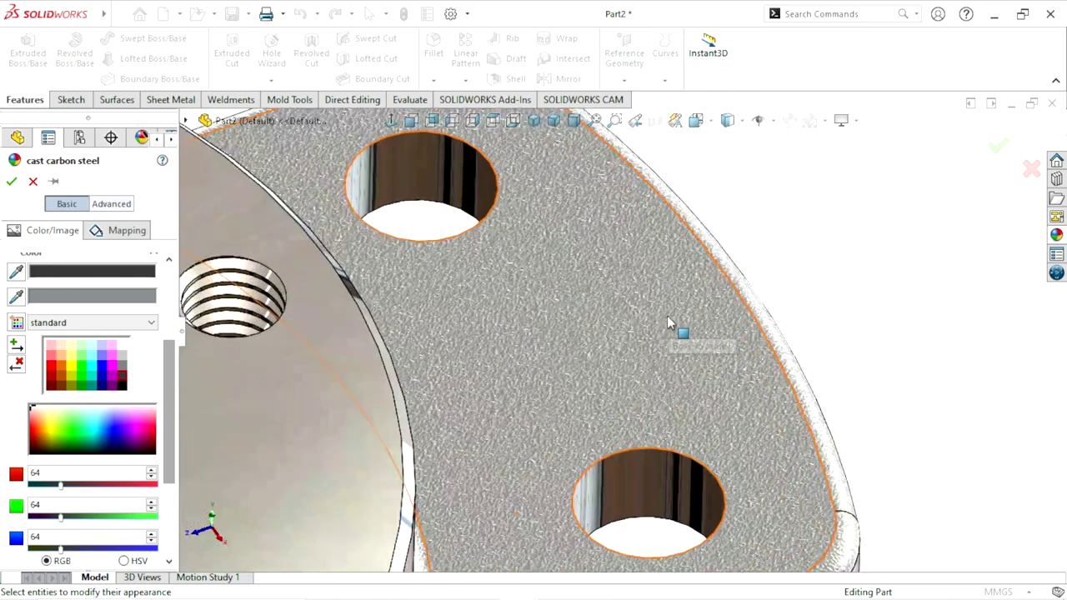
scroll(669, 323, "up", 3)
scroll(609, 347, "up", 2)
scroll(476, 445, "down", 3)
scroll(548, 386, "down", 2)
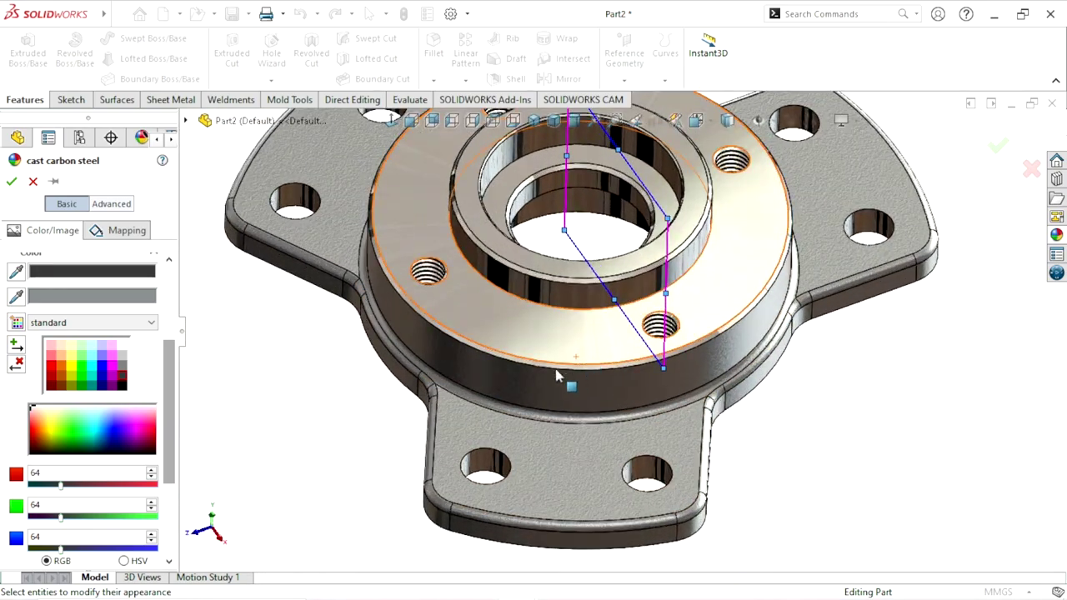
scroll(556, 377, "up", 3)
scroll(691, 278, "down", 3)
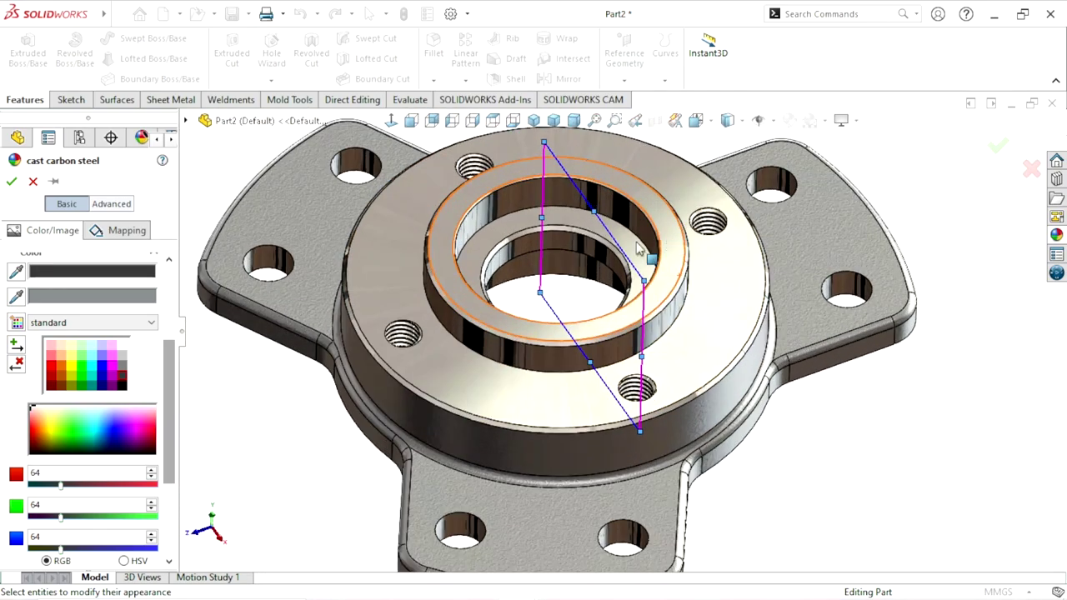
- Accept the cast carbon steel appearance edit
left_click(12, 181)
scroll(783, 417, "up", 3)
scroll(808, 290, "down", 3)
scroll(749, 293, "down", 2)
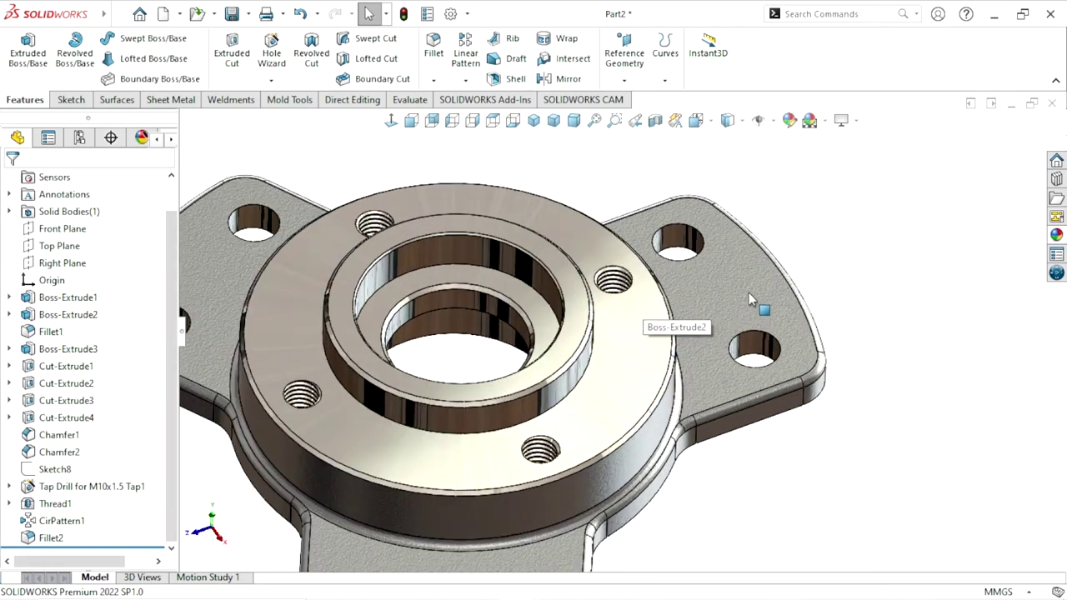
scroll(748, 294, "up", 3)
- Orbit the flange to a near-top view with Rotate View
middle_click_drag(678, 358, 650, 369)
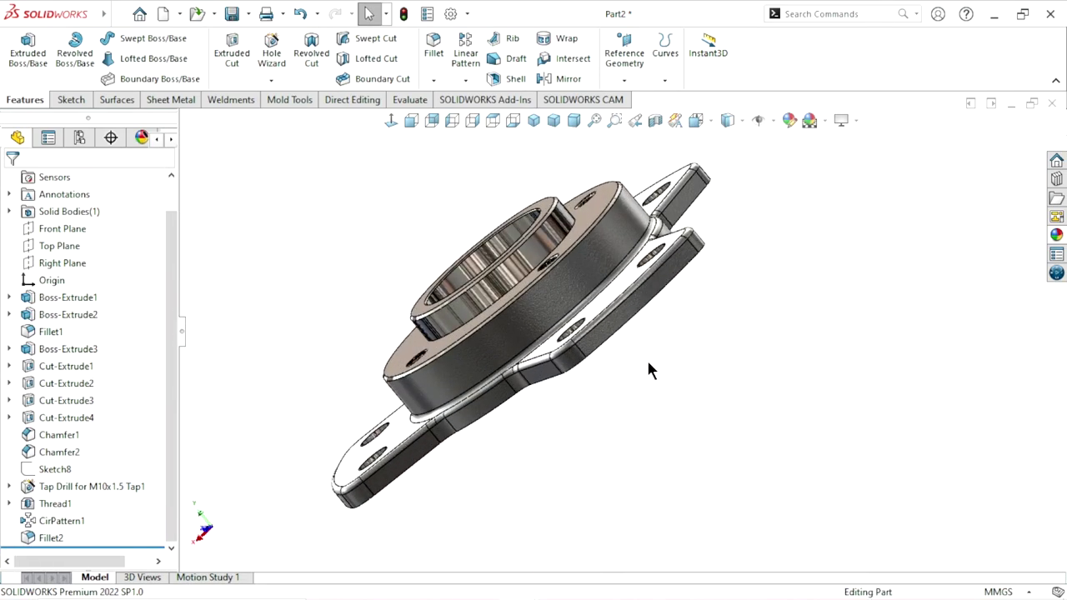
right_click(659, 351)
left_click(715, 414)
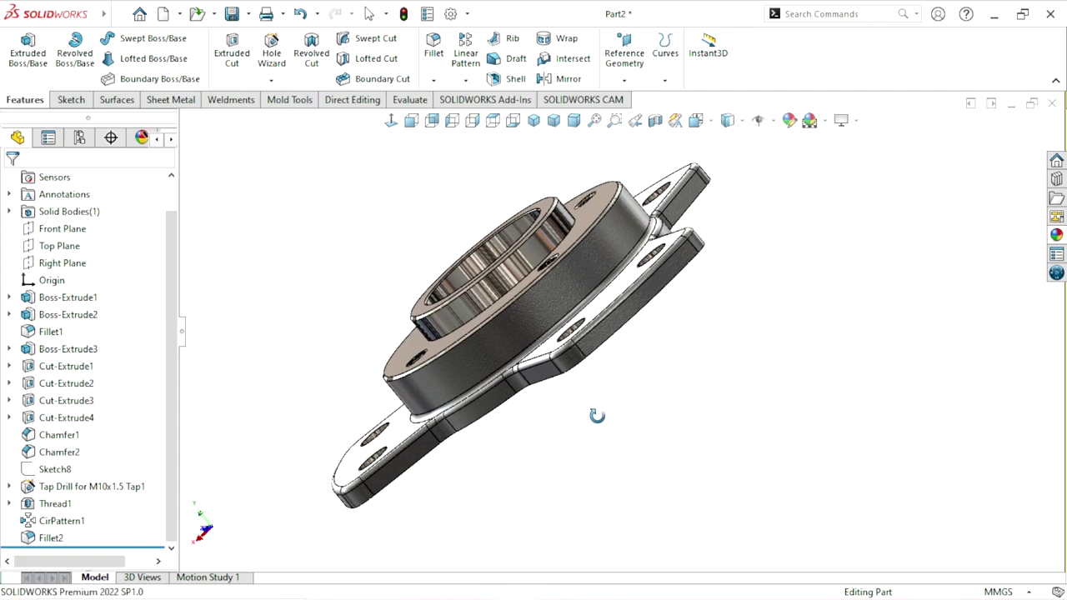
mouse_move(597, 415)
left_mouse_down()
mouse_move(720, 436)
mouse_move(588, 414)
left_mouse_up()
scroll(554, 325, "down", 3)
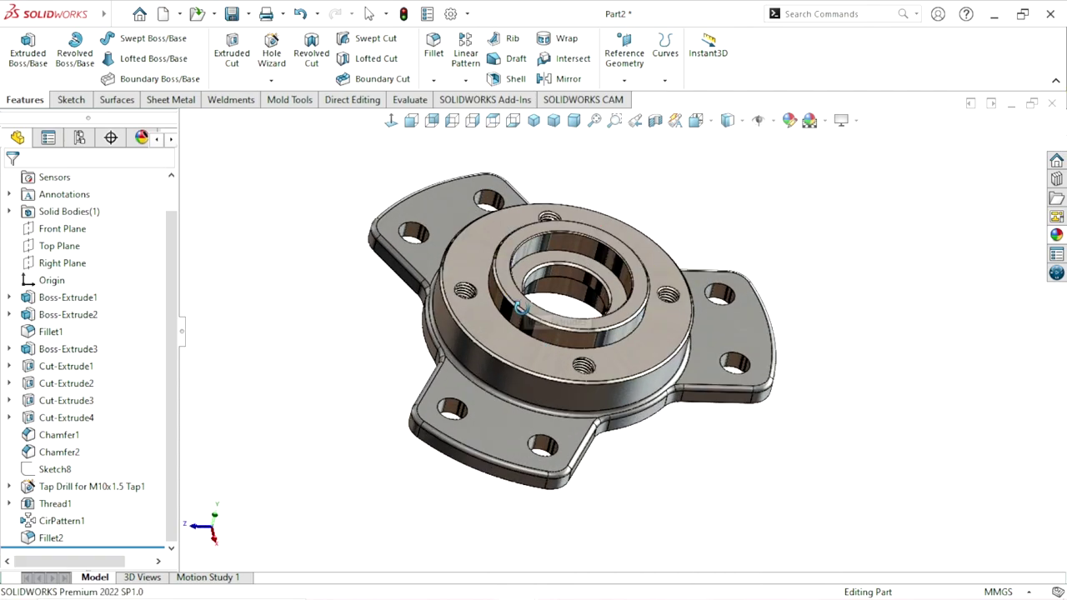
- Return to the isometric view and save the part as 'Part6 Top body' in 3D > Radial piston pump
left_click(534, 121)
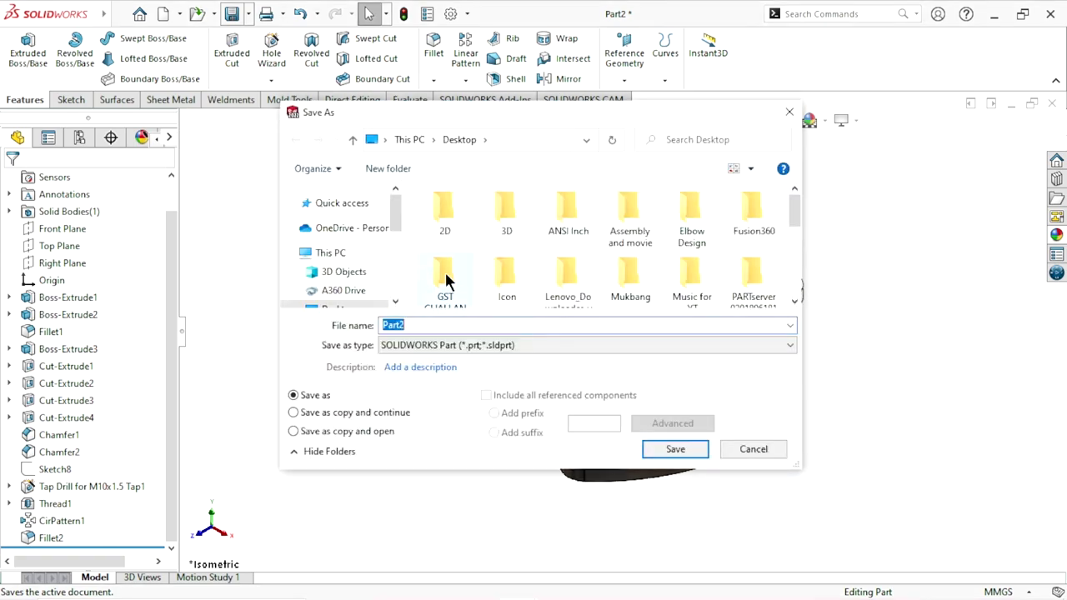
left_click_drag(392, 218, 386, 187)
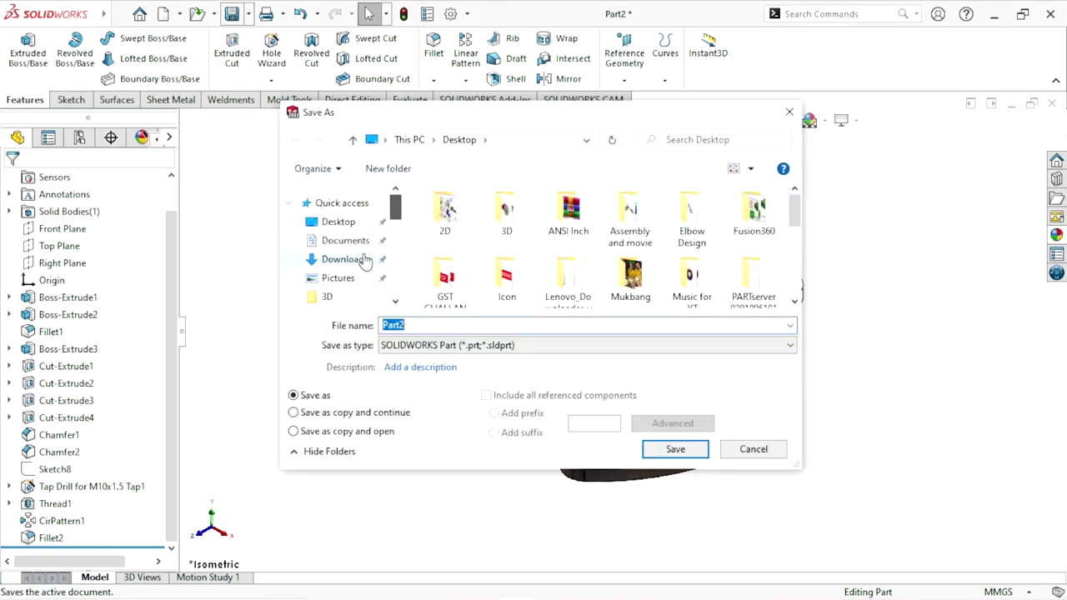
left_click(396, 302)
left_click(396, 303)
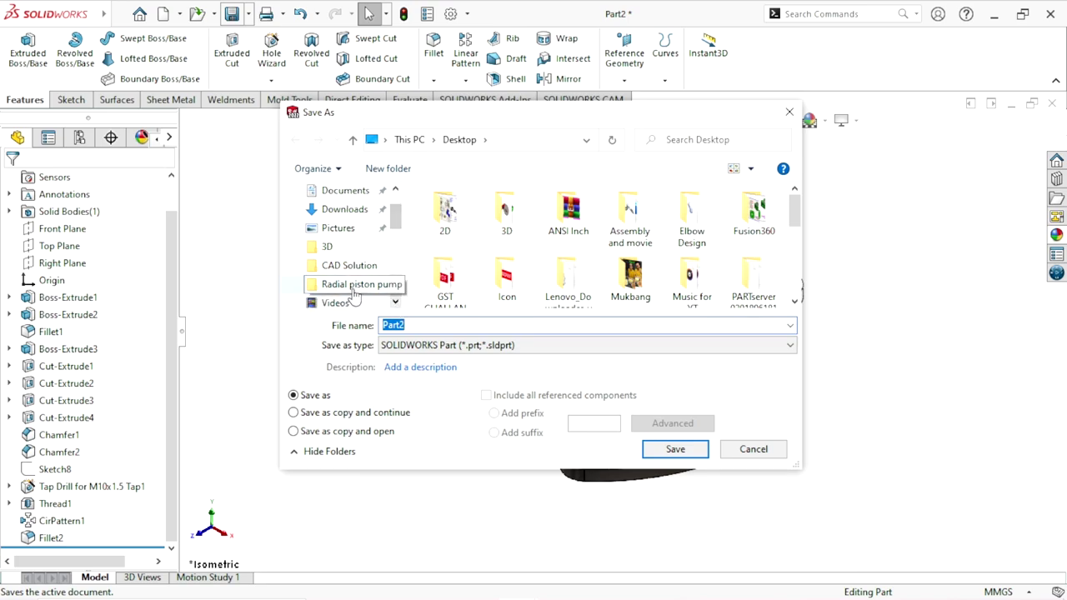
left_click(365, 293)
left_click(428, 325)
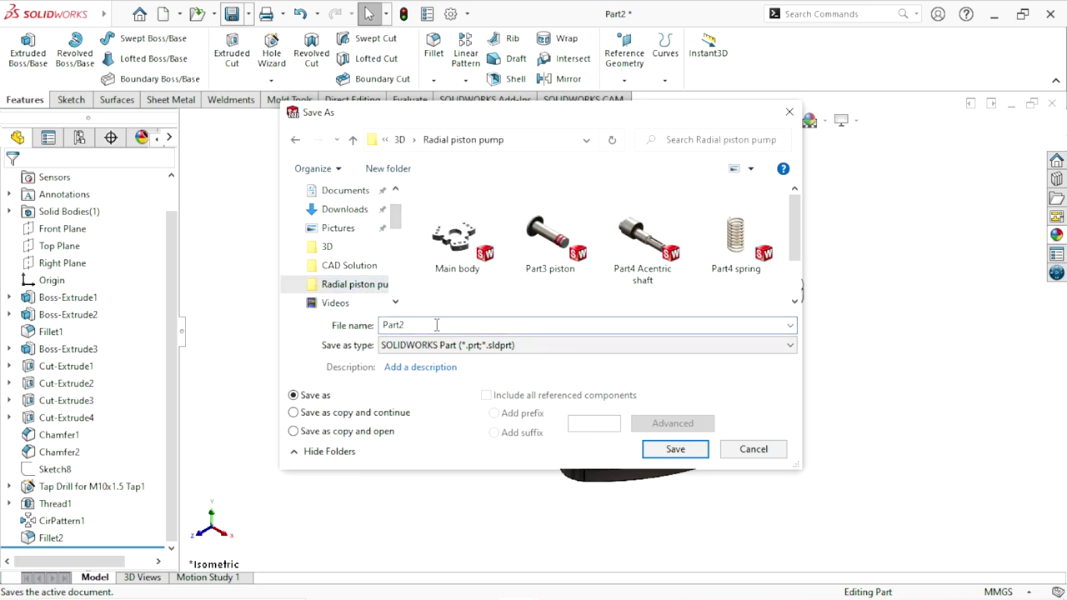
type("6 Top body")
left_click(667, 451)
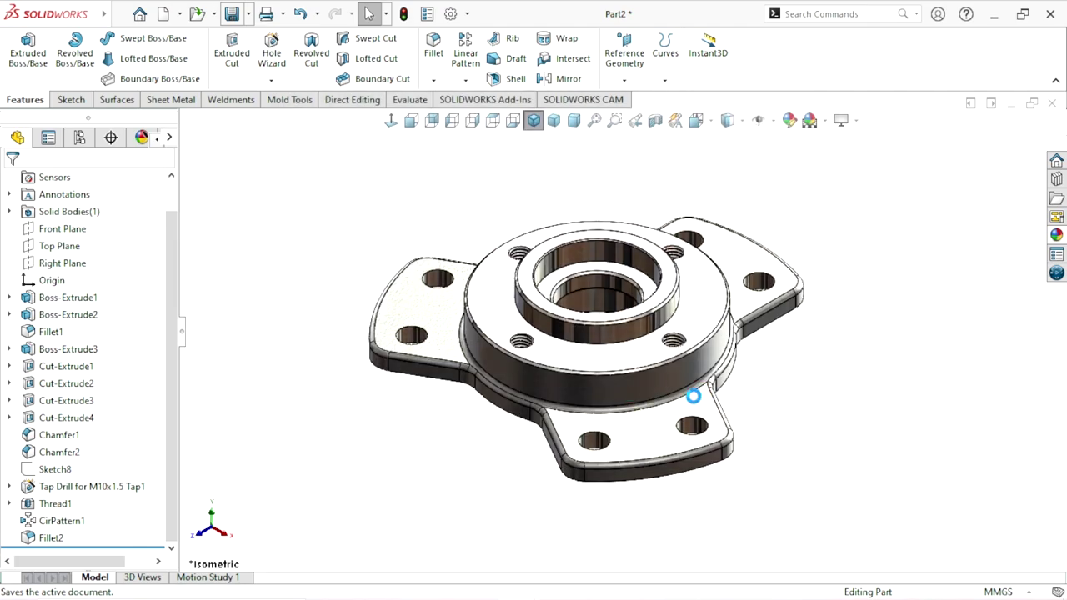
key("z")
scroll(707, 365, "down", 3)
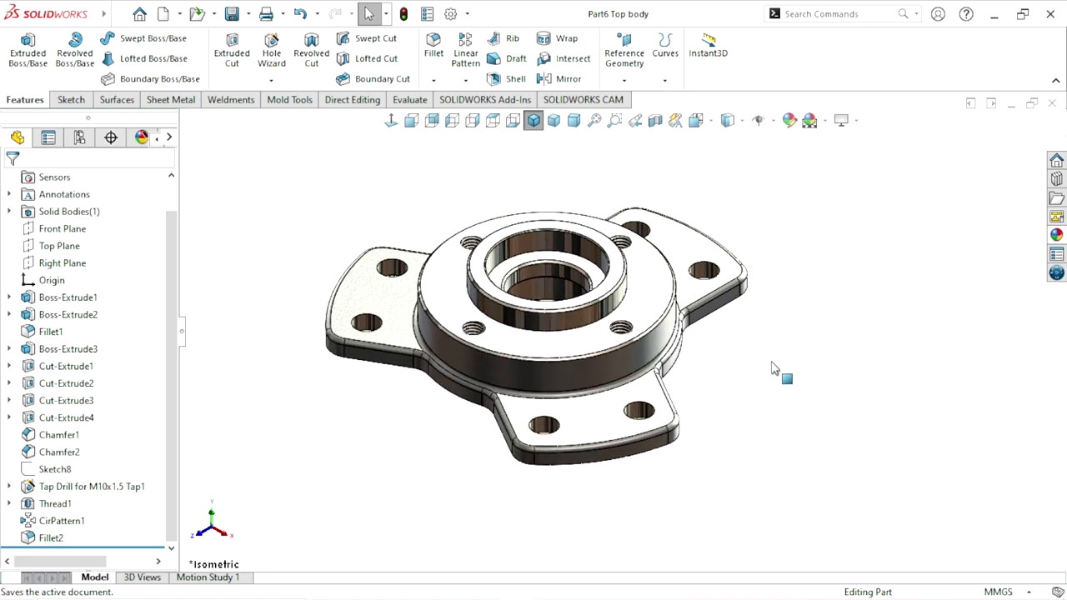
right_click(792, 350)
left_click(833, 417)
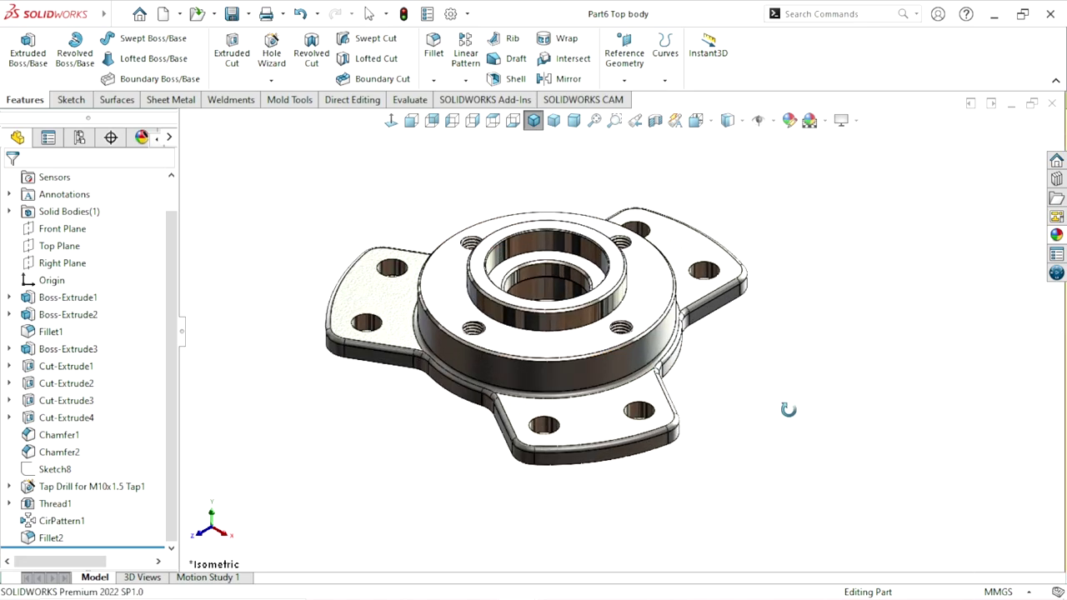
mouse_move(786, 408)
left_mouse_down()
mouse_move(636, 395)
mouse_move(674, 443)
mouse_move(646, 359)
left_mouse_up()
scroll(646, 358, "down", 3)
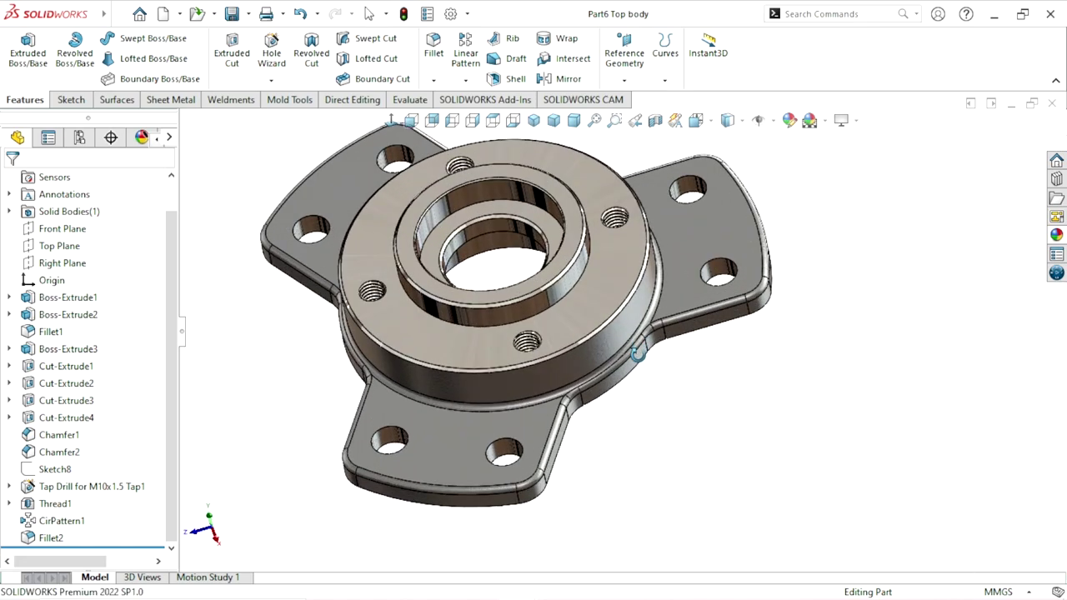
scroll(646, 358, "up", 3)
scroll(439, 388, "down", 3)
mouse_move(440, 388)
left_mouse_down()
mouse_move(572, 389)
mouse_move(596, 353)
left_mouse_up()
scroll(595, 353, "up", 2)
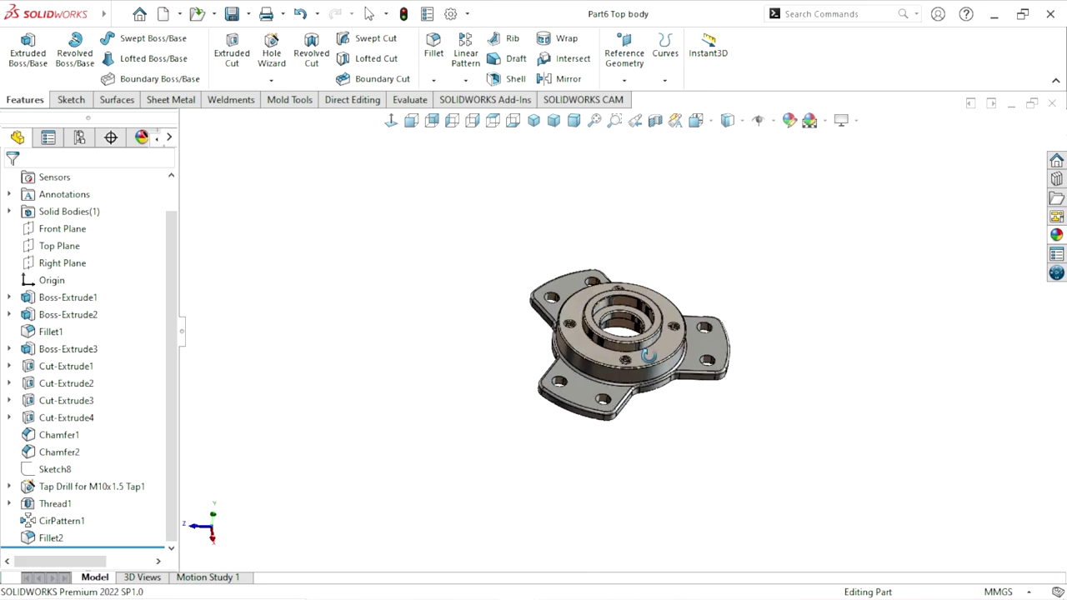
scroll(471, 385, "down", 3)
left_click_drag(479, 379, 471, 385)
scroll(471, 385, "down", 2)
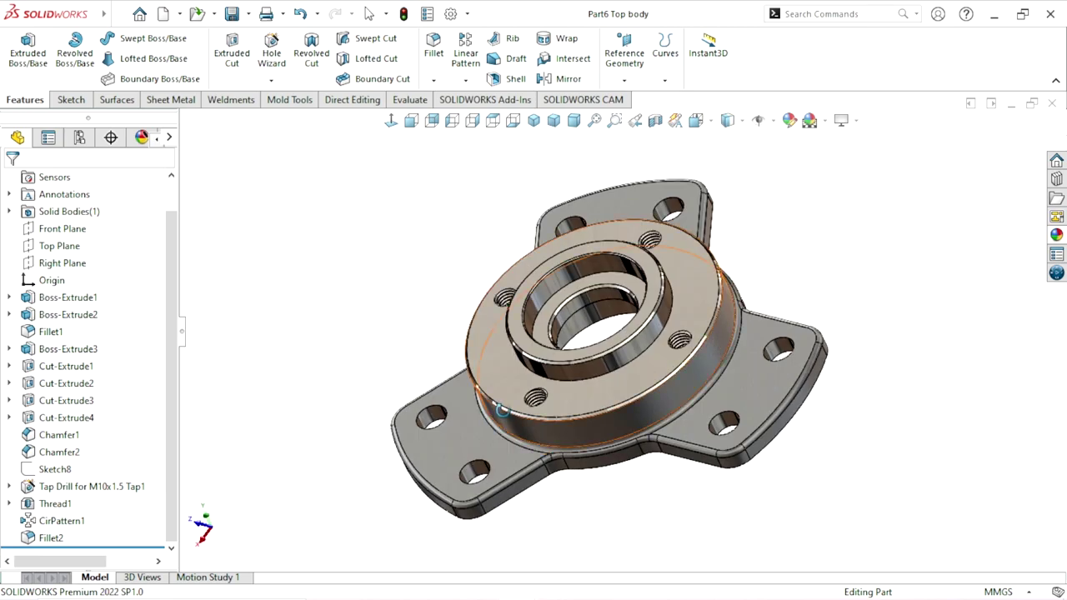
scroll(471, 385, "up", 3)
scroll(821, 257, "down", 3)
mouse_move(822, 257)
left_mouse_down()
mouse_move(714, 298)
mouse_move(612, 320)
left_mouse_up()
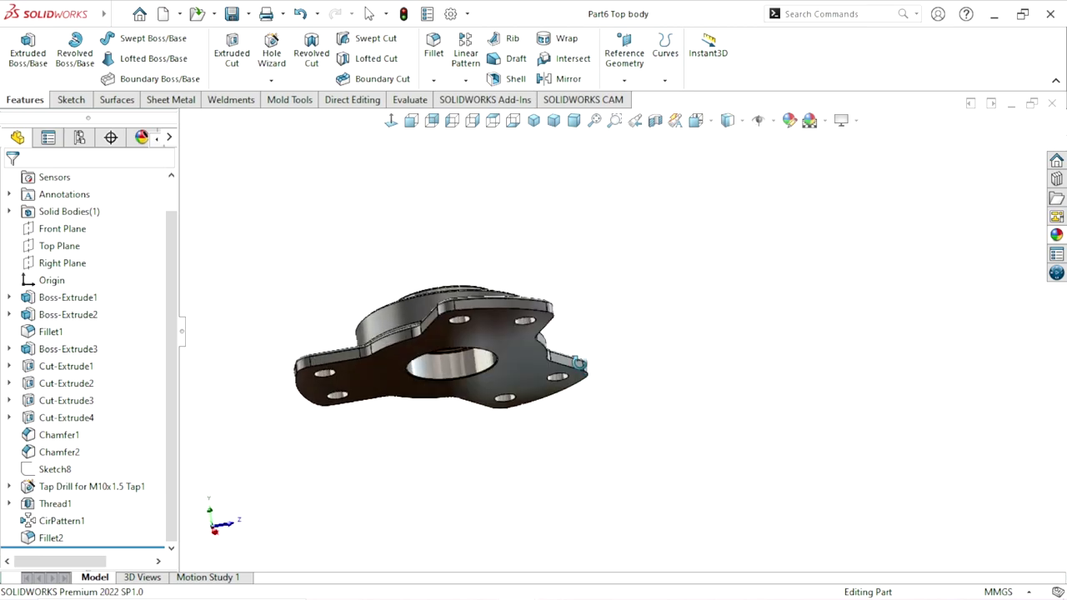
scroll(612, 319, "down", 2)
scroll(818, 233, "down", 2)
key("ctrl+7")
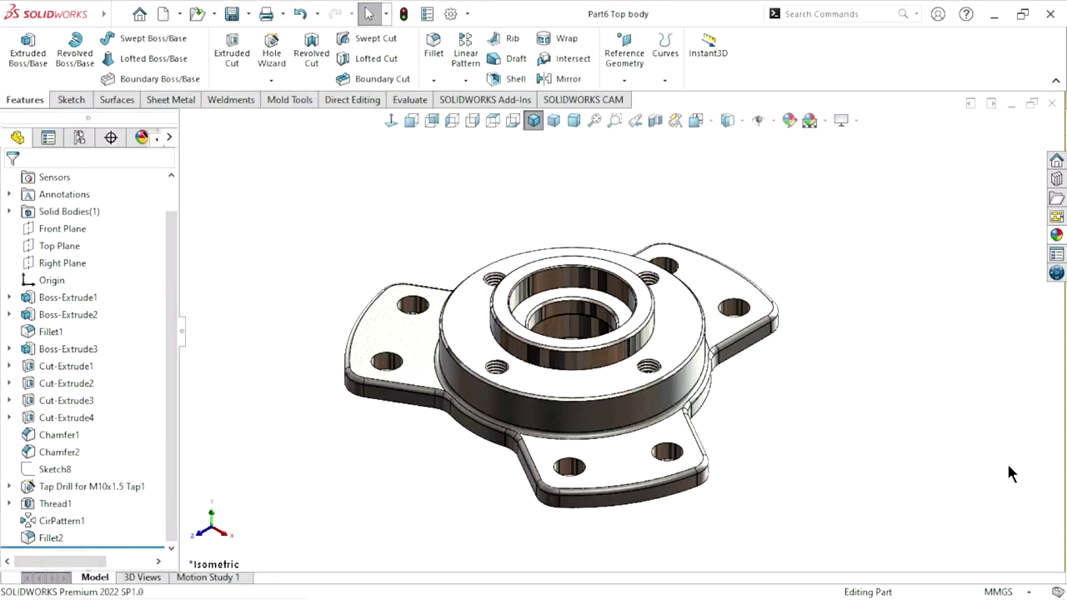
scroll(862, 423, "up", 2)
scroll(703, 367, "down", 2)
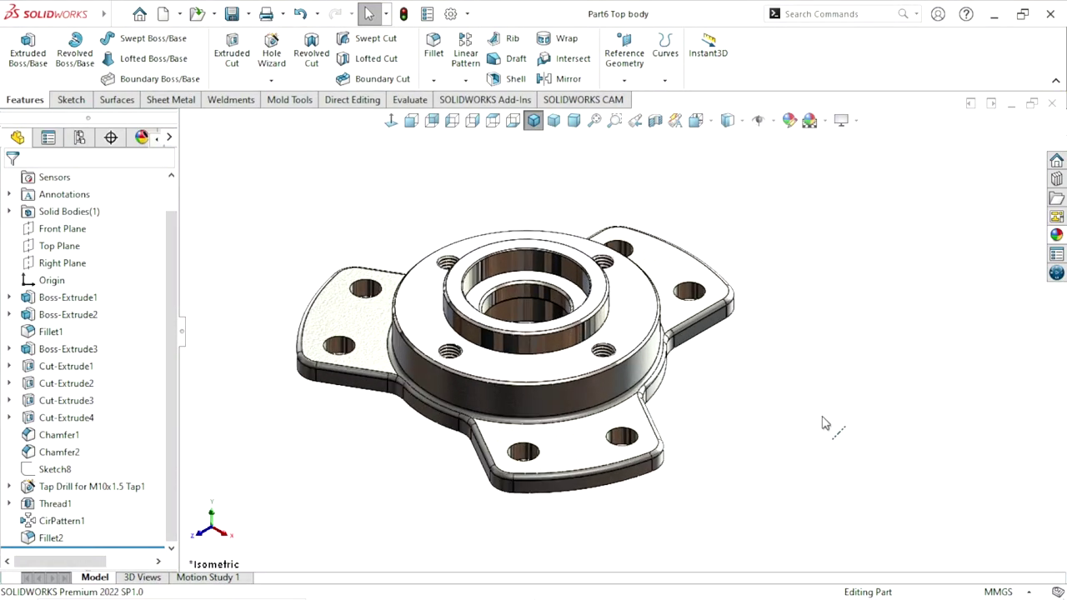
mouse_move(908, 399)
middle_mouse_down()
mouse_move(846, 408)
mouse_move(624, 360)
middle_mouse_up()
scroll(628, 372, "down", 3)
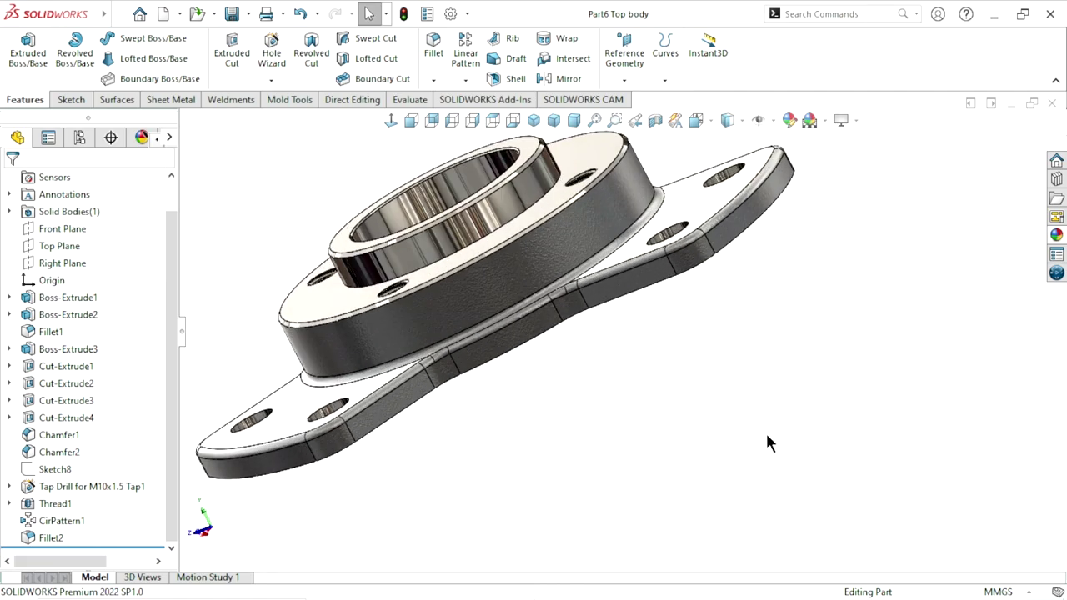
key("ctrl+7")
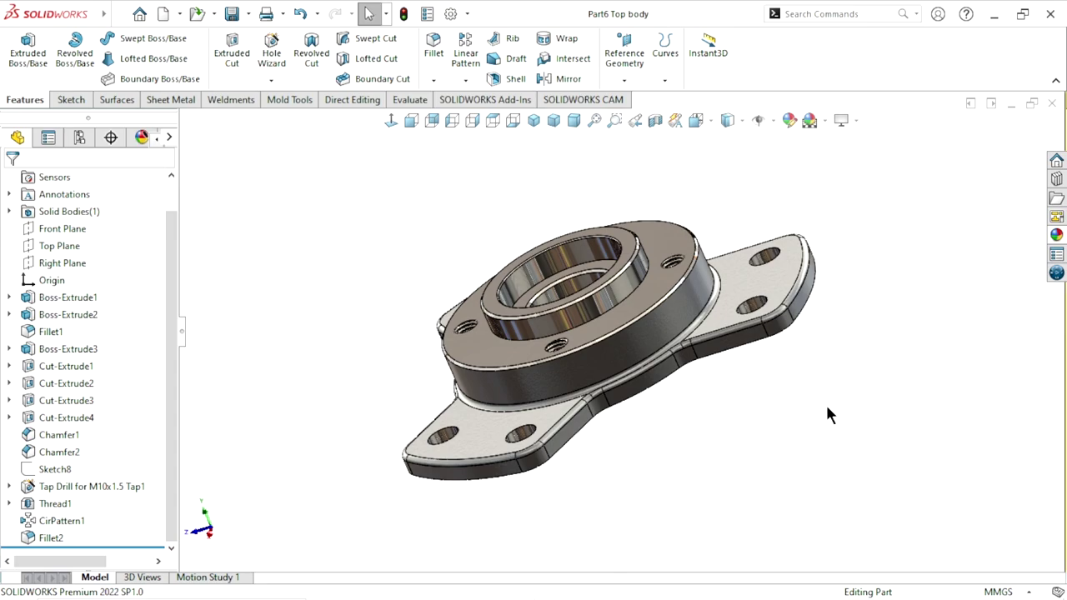
right_click(671, 416)
left_click(743, 426)
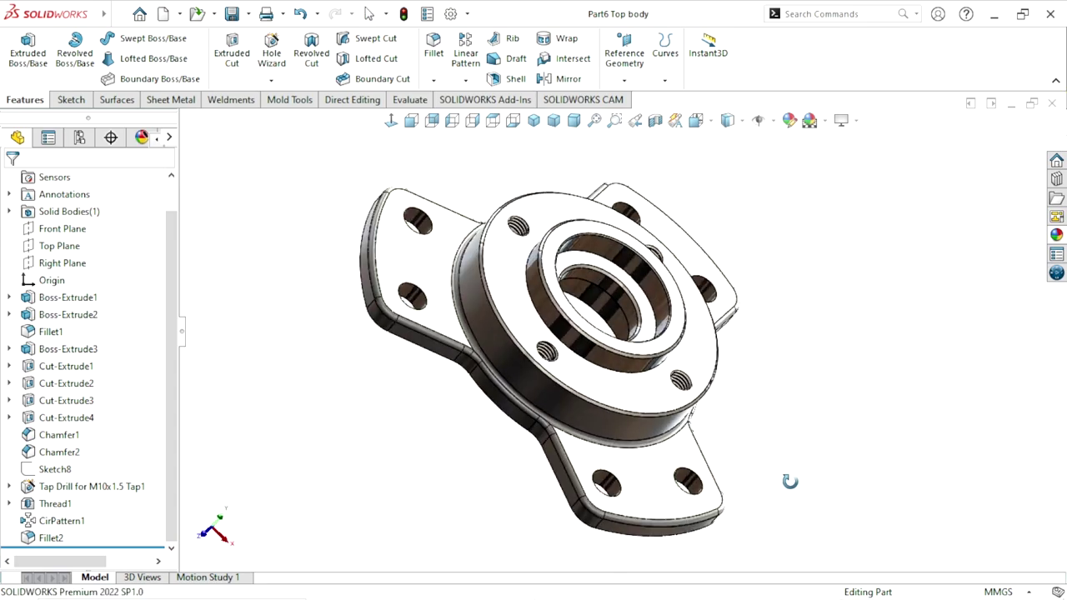